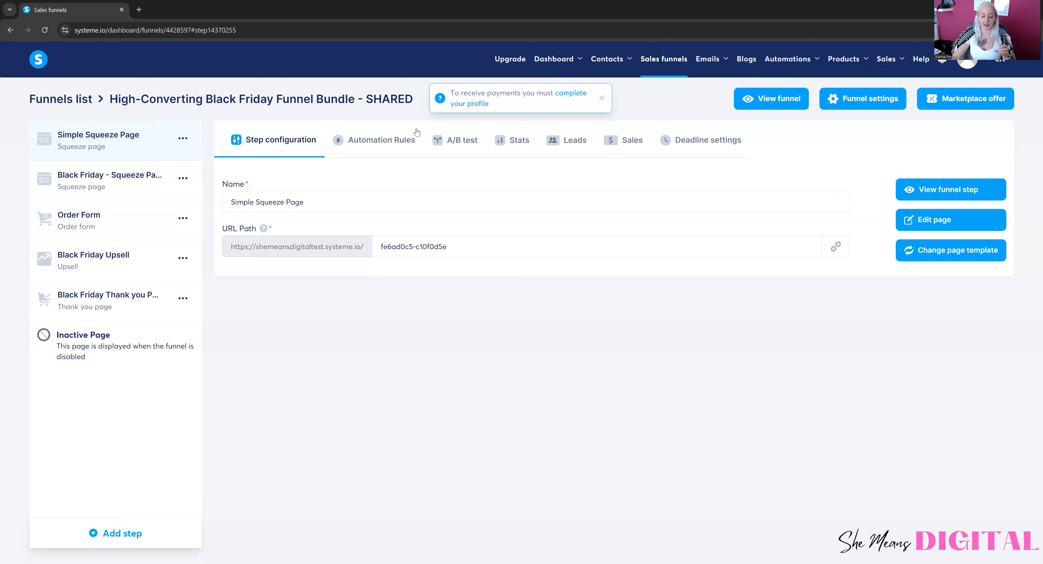
- Open the High-Converting Black Friday Funnel Bundle - SHARED funnel from the funnels list and preview its Simple Squeeze Page
{"action": "left_click", "coordinate": [656, 61]}
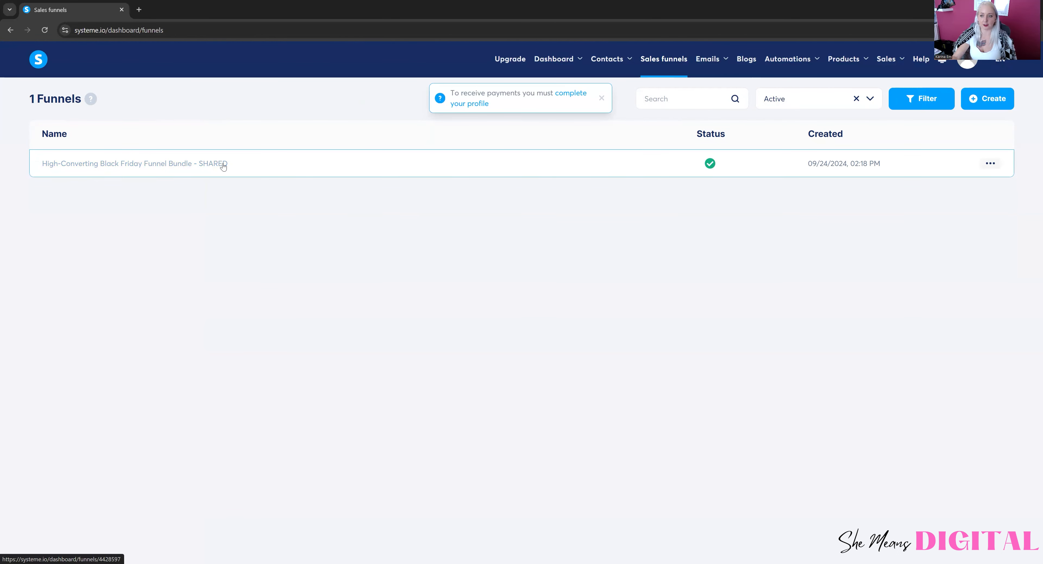
{"action": "left_click", "coordinate": [170, 167]}
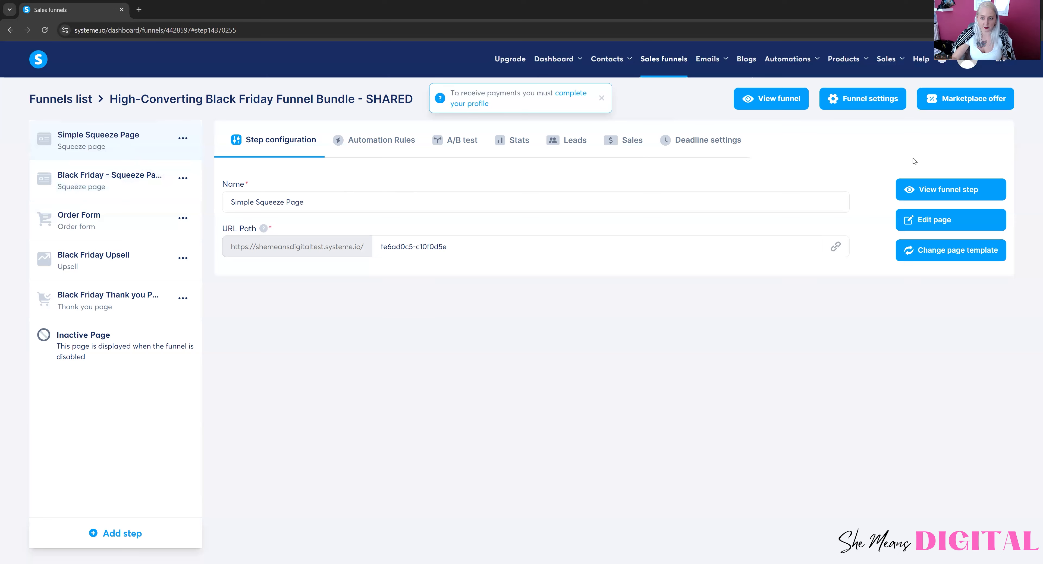
{"action": "left_click", "coordinate": [937, 189]}
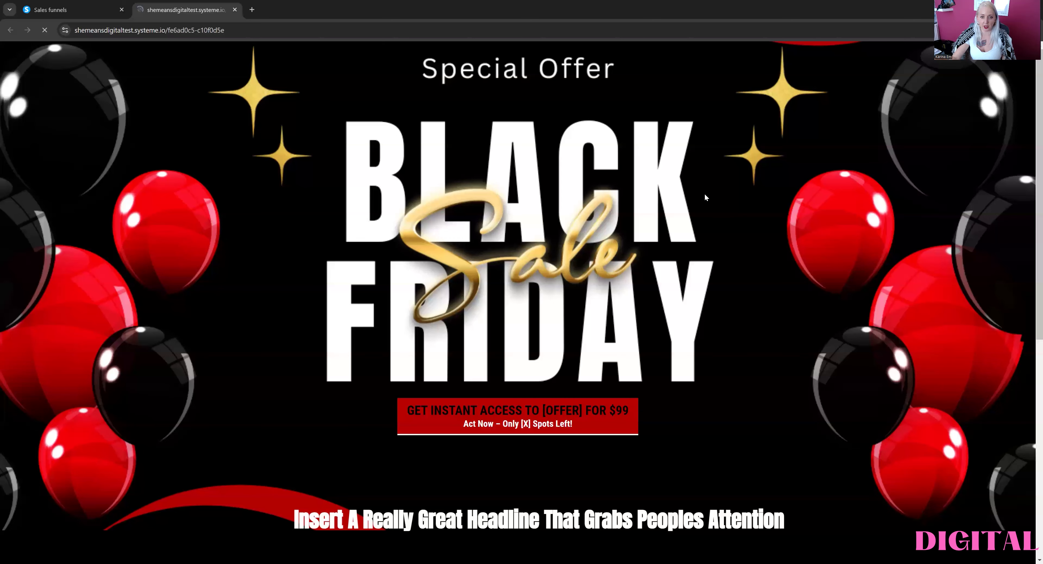
{"action": "scroll", "coordinate": [705, 197], "scroll_direction": "down", "scroll_amount": 6}
{"action": "scroll", "coordinate": [704, 197], "scroll_direction": "up", "scroll_amount": 5}
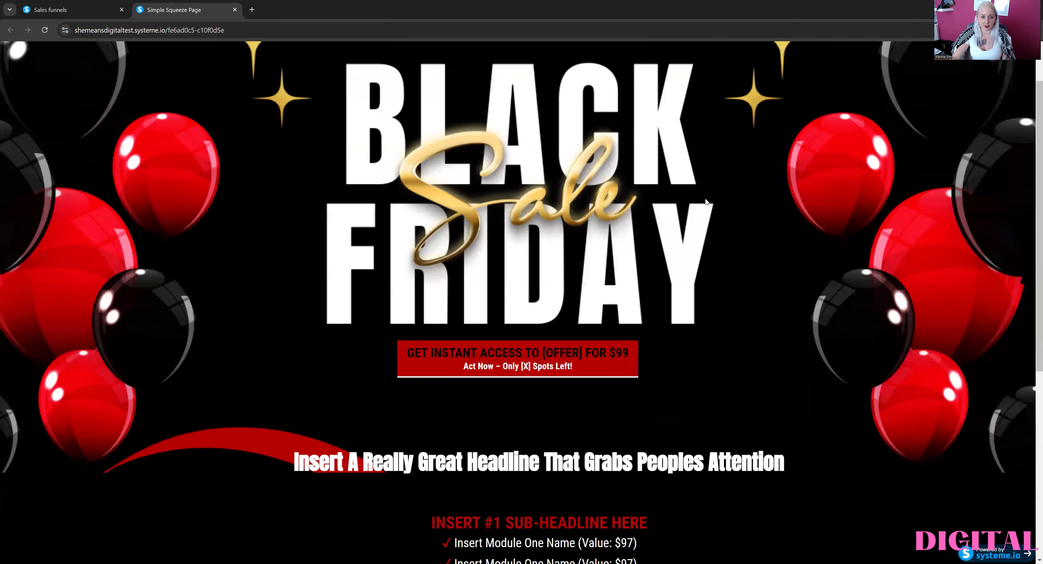
{"action": "scroll", "coordinate": [356, 65], "scroll_direction": "up", "scroll_amount": 2}
{"action": "left_click", "coordinate": [235, 9]}
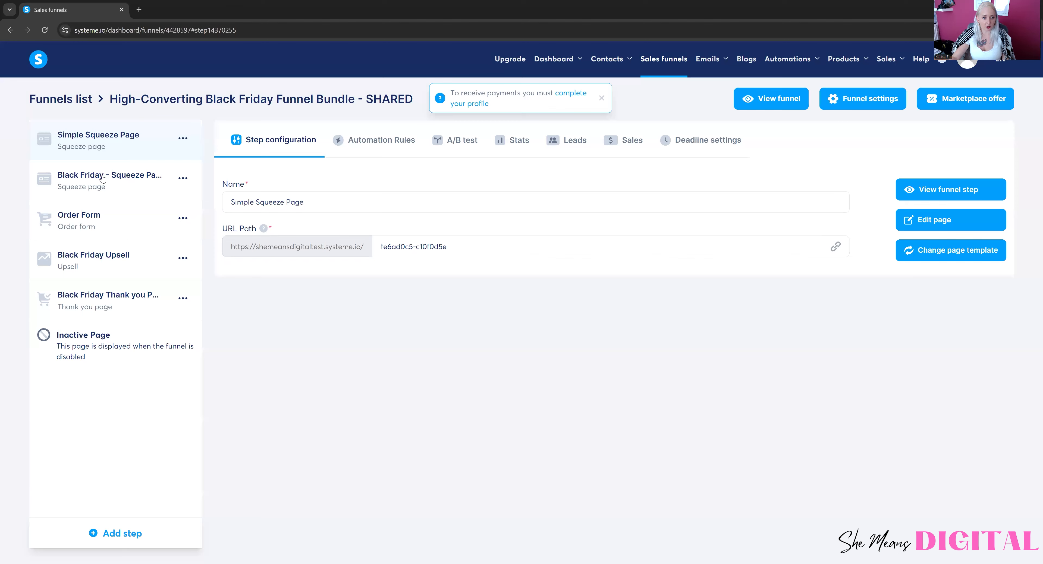
- Preview the Black Friday squeeze page and examine its sections, from the countdown and benefits to the offers, testimonials and bonus list
{"action": "left_click", "coordinate": [930, 199]}
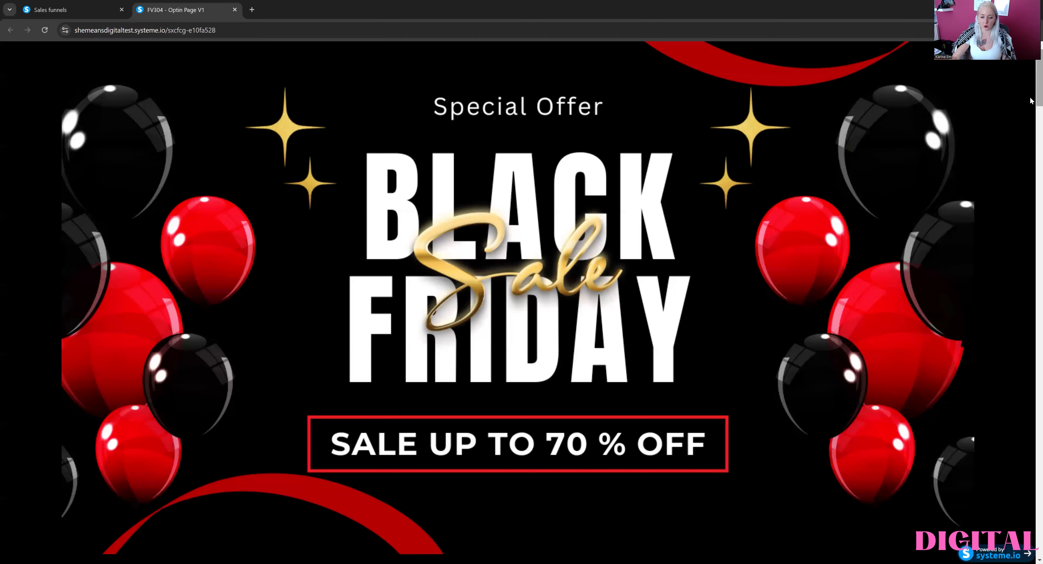
{"action": "scroll", "coordinate": [1030, 103], "scroll_direction": "down", "scroll_amount": 3}
{"action": "scroll", "coordinate": [1031, 129], "scroll_direction": "down", "scroll_amount": 8}
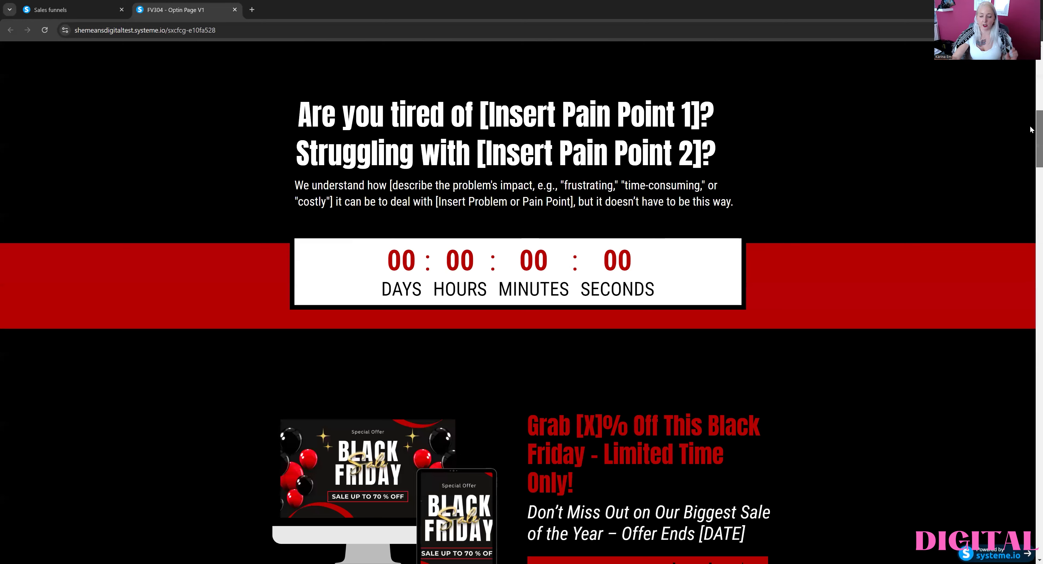
{"action": "scroll", "coordinate": [1030, 148], "scroll_direction": "down", "scroll_amount": 2}
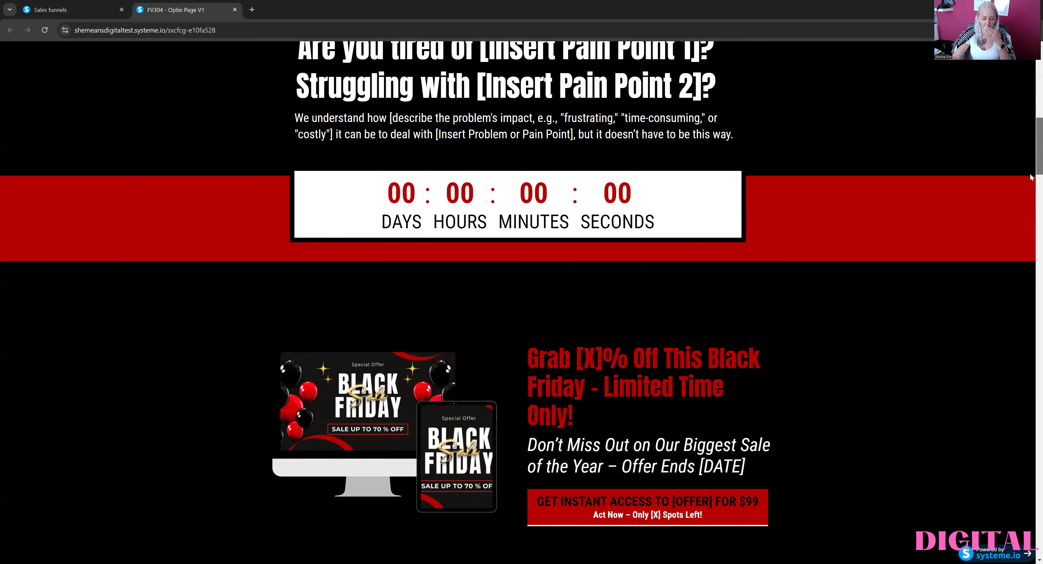
{"action": "scroll", "coordinate": [1030, 177], "scroll_direction": "down", "scroll_amount": 5}
{"action": "scroll", "coordinate": [1030, 179], "scroll_direction": "up", "scroll_amount": 1}
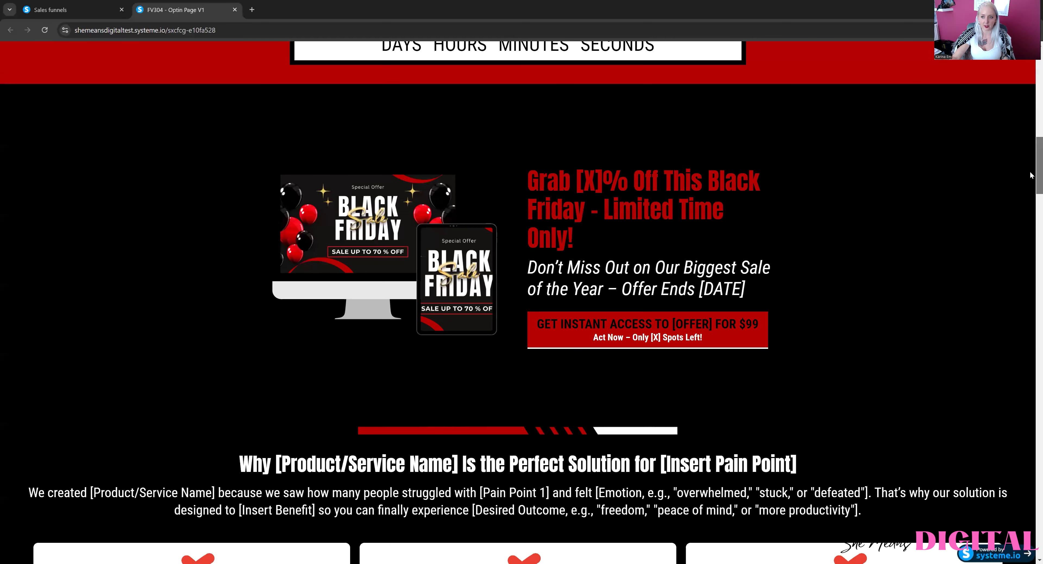
{"action": "scroll", "coordinate": [1030, 163], "scroll_direction": "up", "scroll_amount": 4}
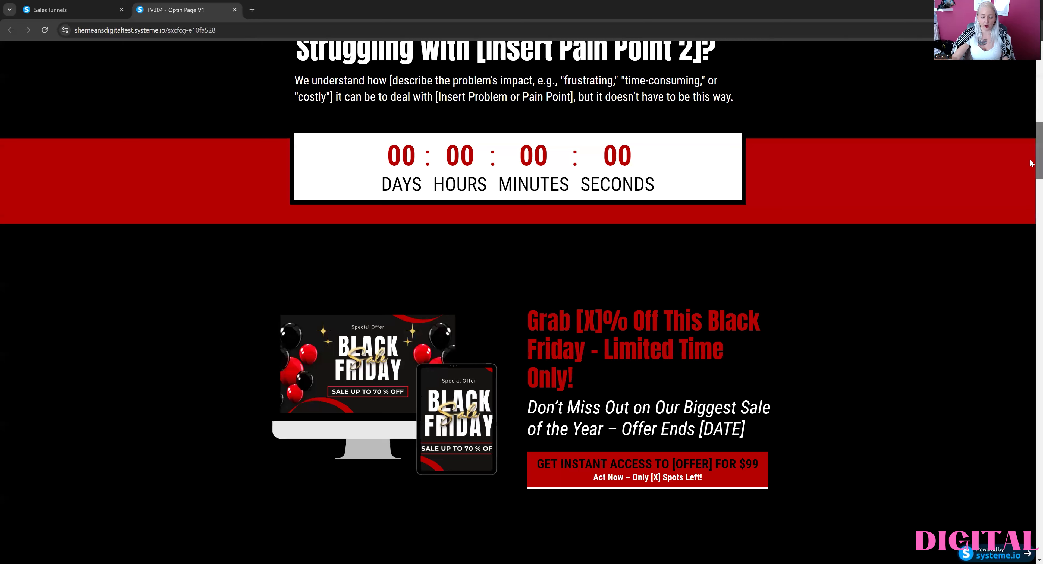
{"action": "scroll", "coordinate": [1031, 192], "scroll_direction": "down", "scroll_amount": 7}
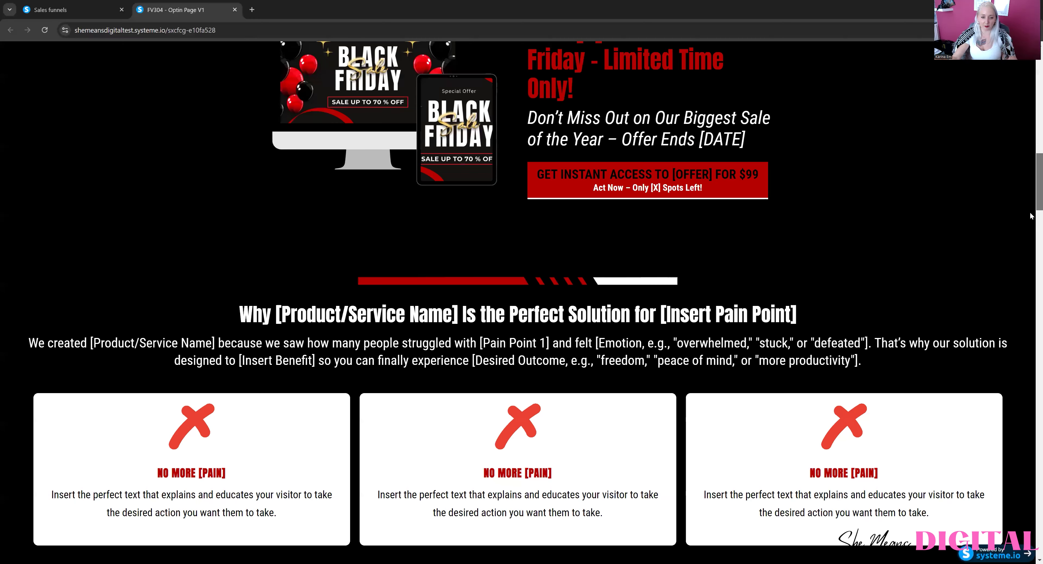
{"action": "scroll", "coordinate": [1031, 234], "scroll_direction": "down", "scroll_amount": 10}
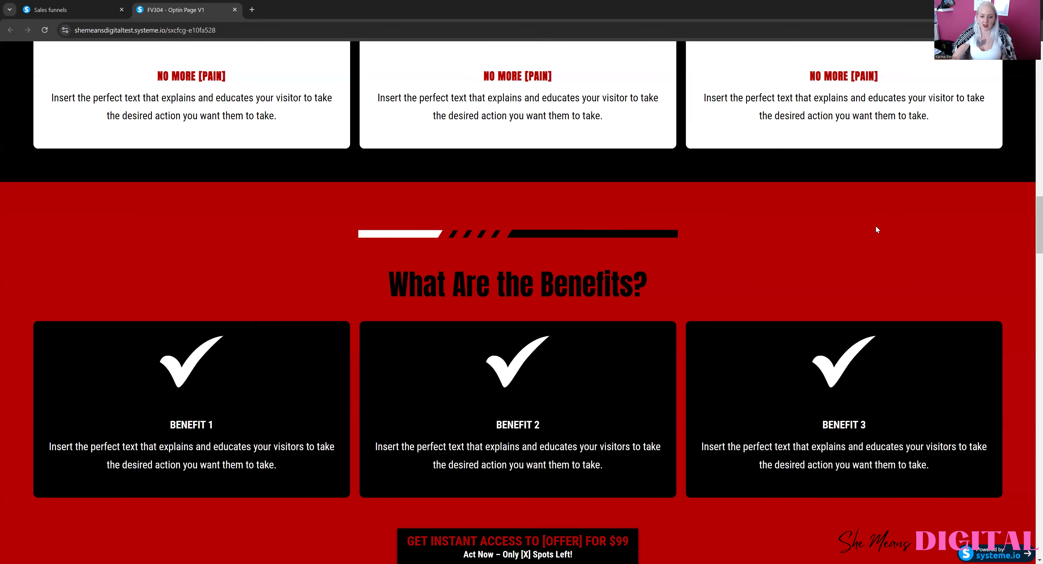
{"action": "scroll", "coordinate": [875, 230], "scroll_direction": "down", "scroll_amount": 12}
{"action": "scroll", "coordinate": [871, 234], "scroll_direction": "down", "scroll_amount": 13}
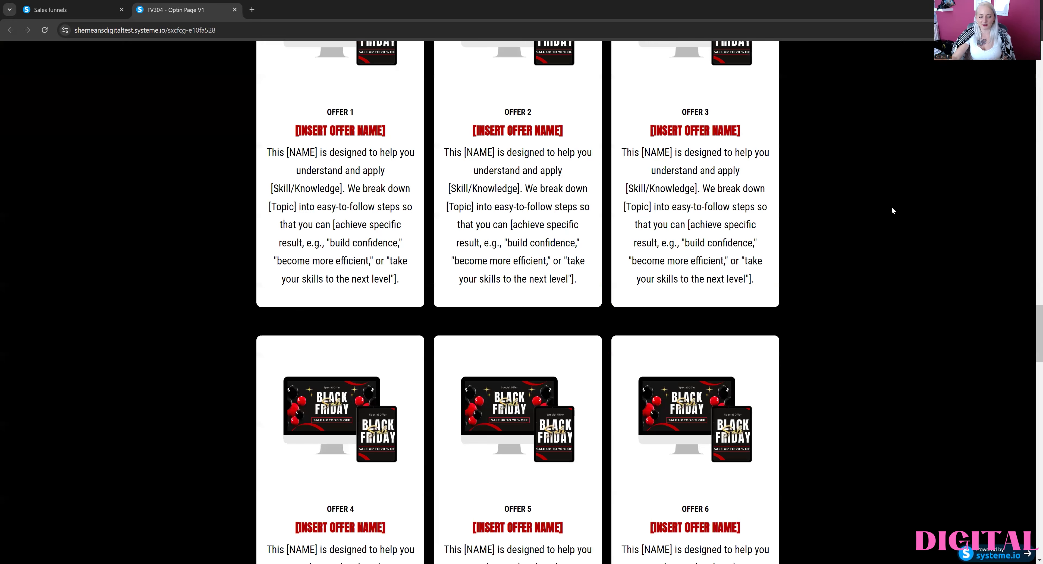
{"action": "scroll", "coordinate": [895, 207], "scroll_direction": "down", "scroll_amount": 10}
{"action": "scroll", "coordinate": [887, 209], "scroll_direction": "down", "scroll_amount": 3}
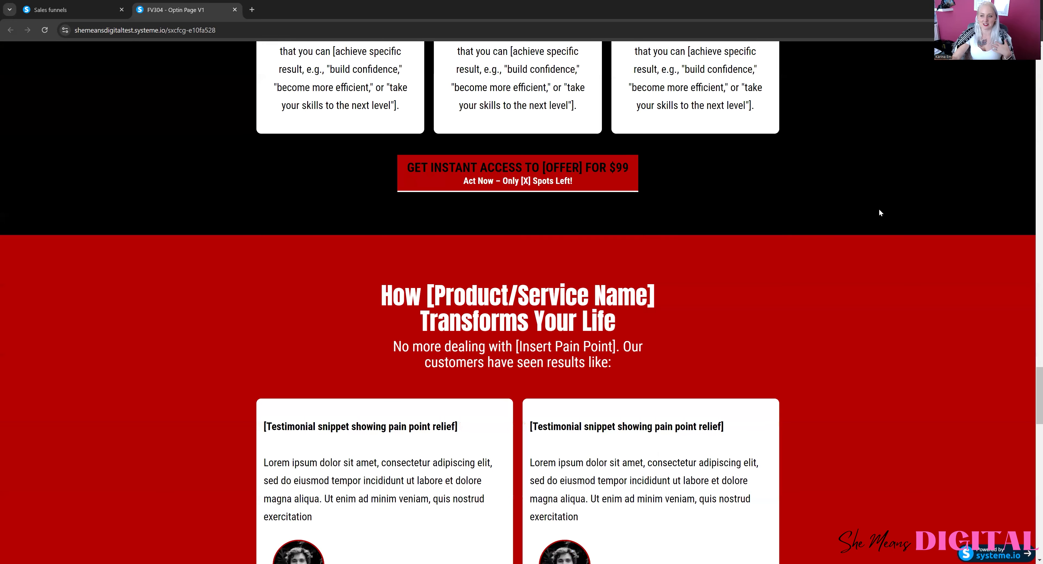
{"action": "scroll", "coordinate": [878, 208], "scroll_direction": "down", "scroll_amount": 9}
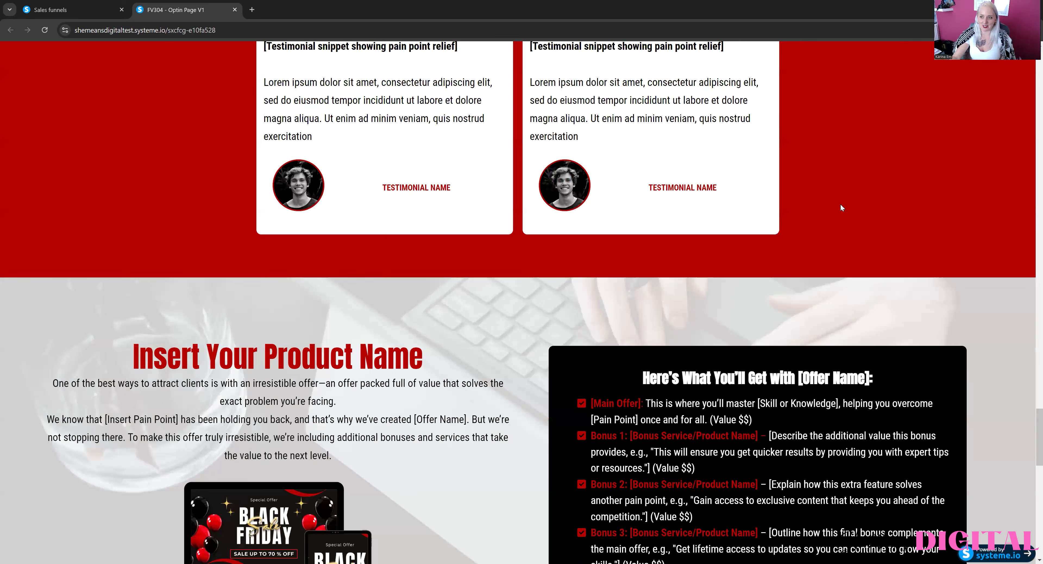
{"action": "scroll", "coordinate": [836, 198], "scroll_direction": "down", "scroll_amount": 2}
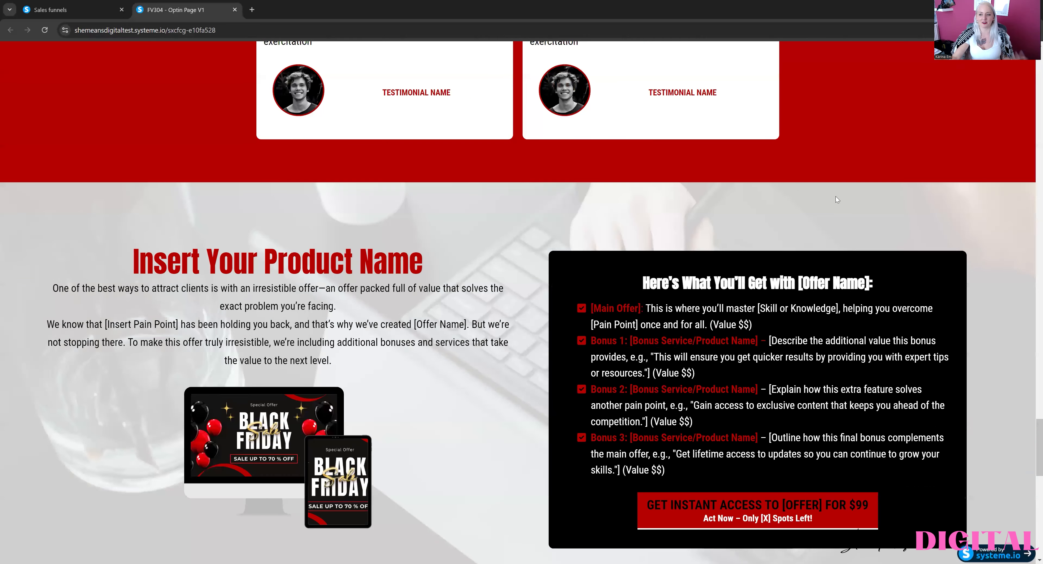
{"action": "scroll", "coordinate": [833, 236], "scroll_direction": "down", "scroll_amount": 2}
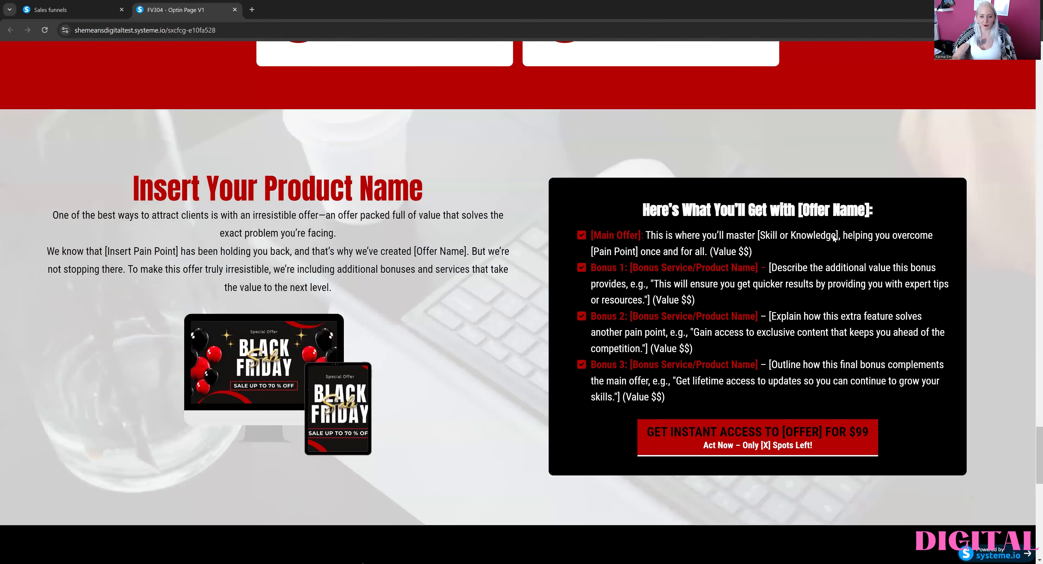
{"action": "scroll", "coordinate": [832, 236], "scroll_direction": "up", "scroll_amount": 16}
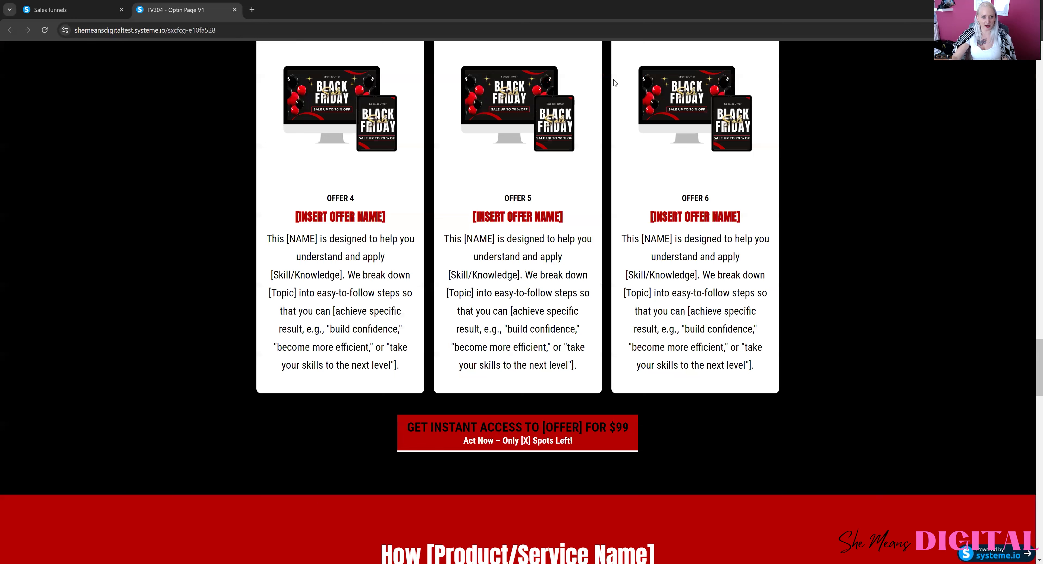
{"action": "scroll", "coordinate": [614, 79], "scroll_direction": "up", "scroll_amount": 20}
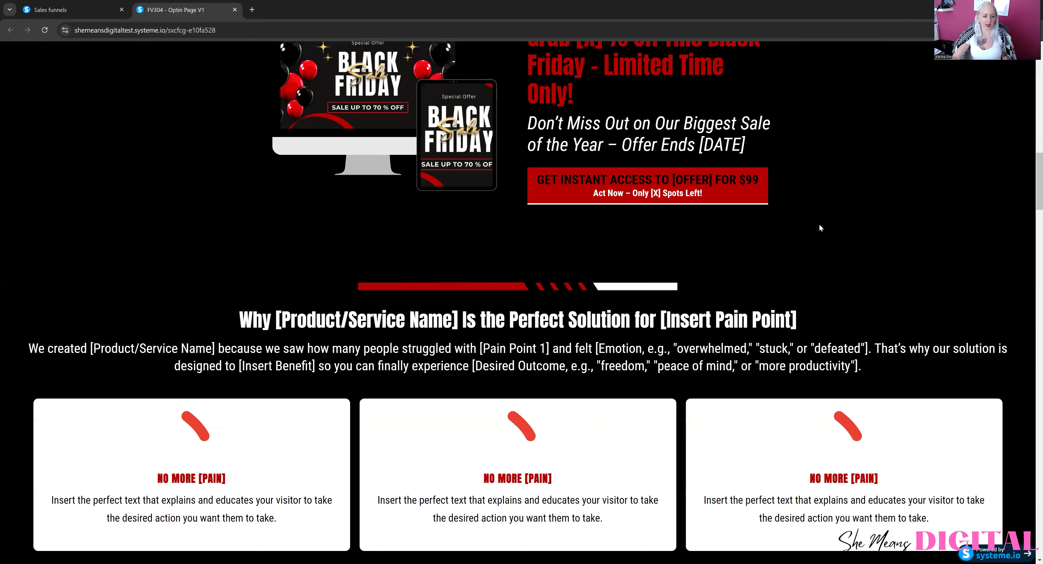
- Preview the funnel's Order Form page and the Black Friday Upsell page, examining the upsell down to its accept and decline options
{"action": "left_click", "coordinate": [912, 193]}
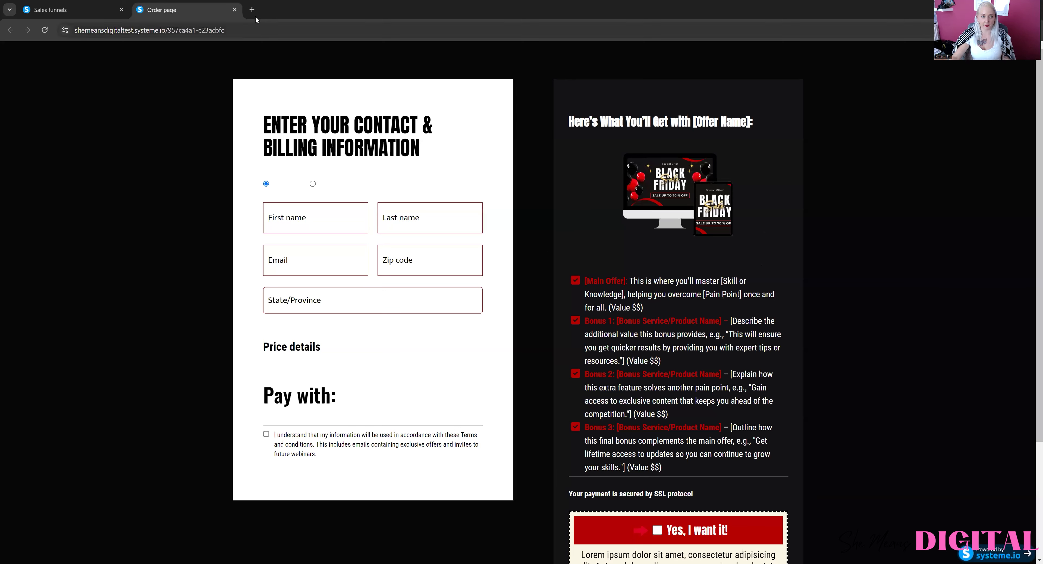
{"action": "left_click", "coordinate": [235, 9]}
{"action": "left_click", "coordinate": [151, 260]}
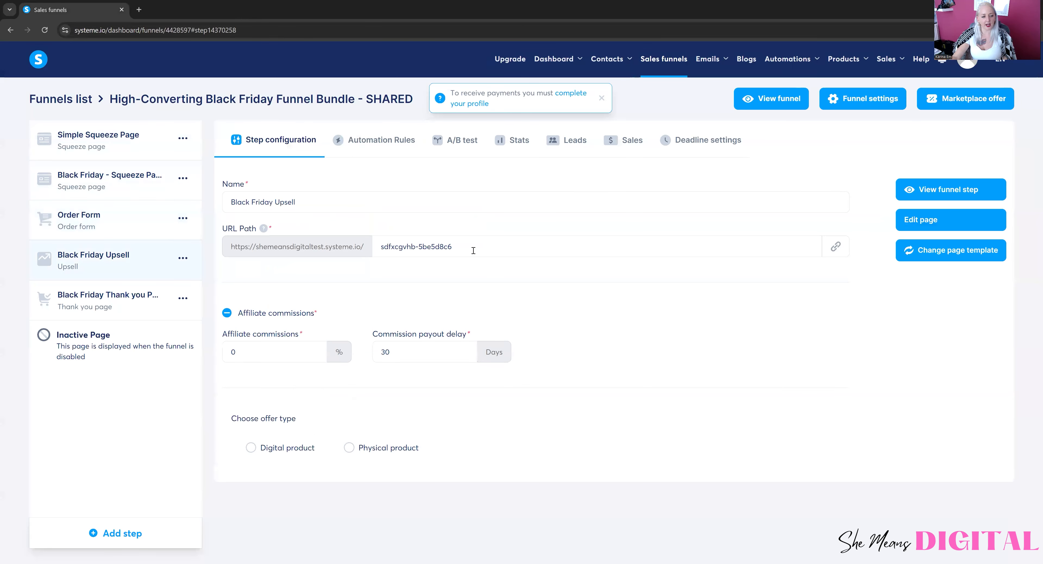
{"action": "left_click", "coordinate": [933, 188]}
{"action": "scroll", "coordinate": [729, 196], "scroll_direction": "down", "scroll_amount": 6}
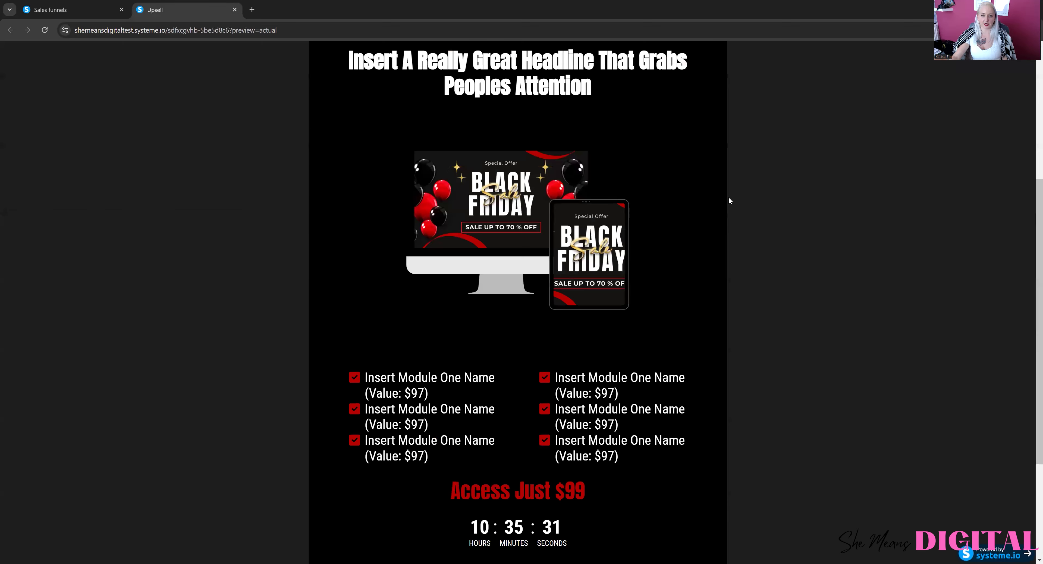
{"action": "scroll", "coordinate": [548, 148], "scroll_direction": "up", "scroll_amount": 6}
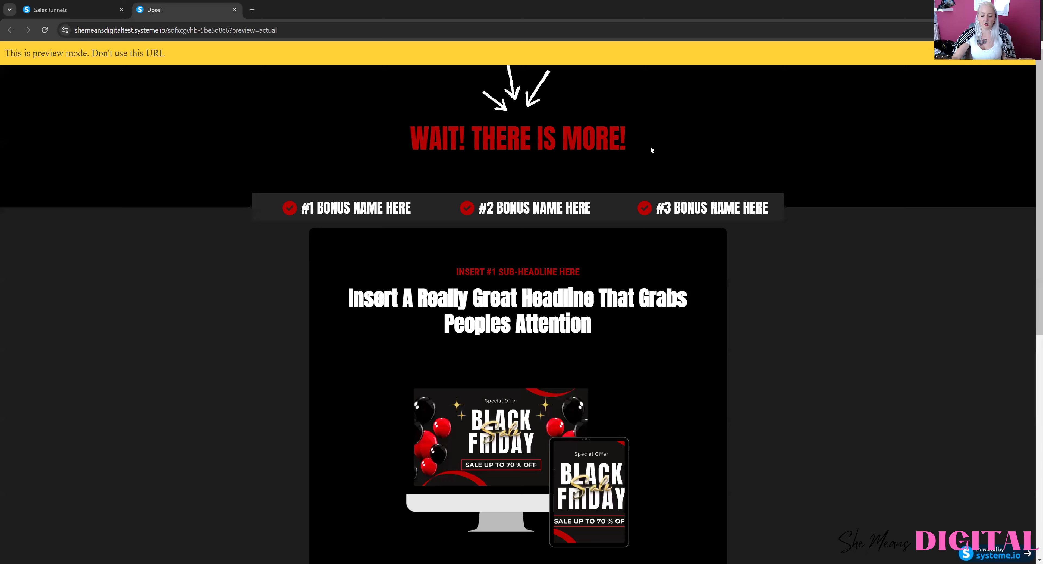
{"action": "scroll", "coordinate": [651, 145], "scroll_direction": "down", "scroll_amount": 6}
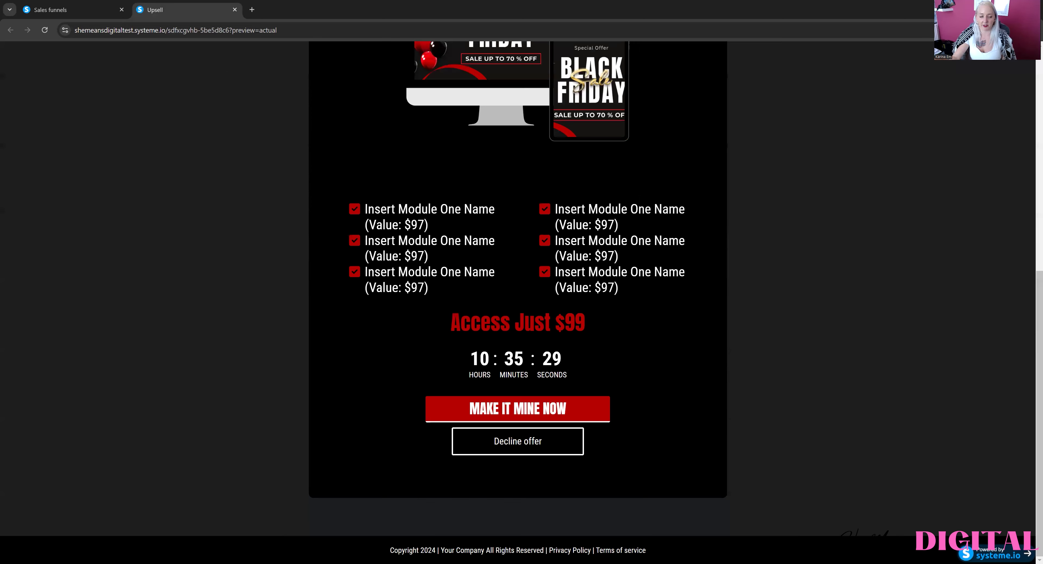
{"action": "left_click", "coordinate": [235, 9]}
- Preview the Black Friday Thank you Page and close the preview
{"action": "left_click", "coordinate": [94, 298]}
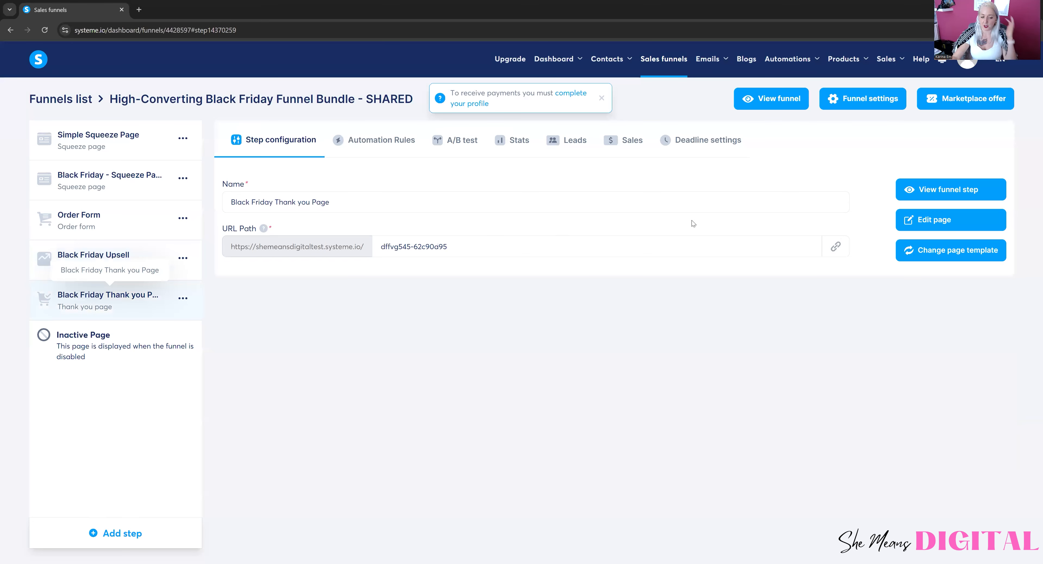
{"action": "left_click", "coordinate": [930, 194]}
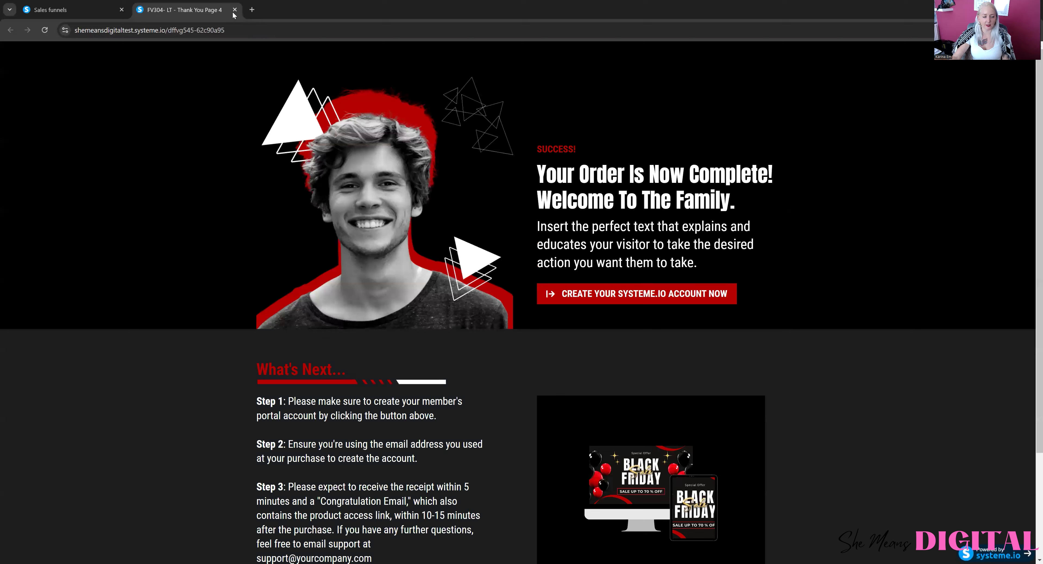
{"action": "key", "text": "ctrl+w"}
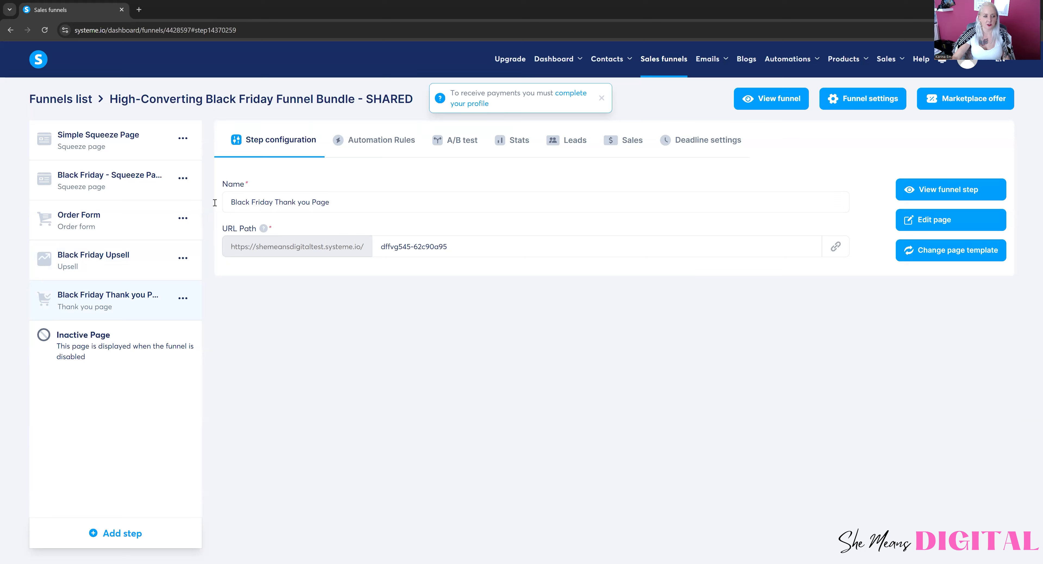
- Return to the funnels list and reopen the High-Converting Black Friday Funnel Bundle - SHARED funnel
{"action": "left_click", "coordinate": [113, 149]}
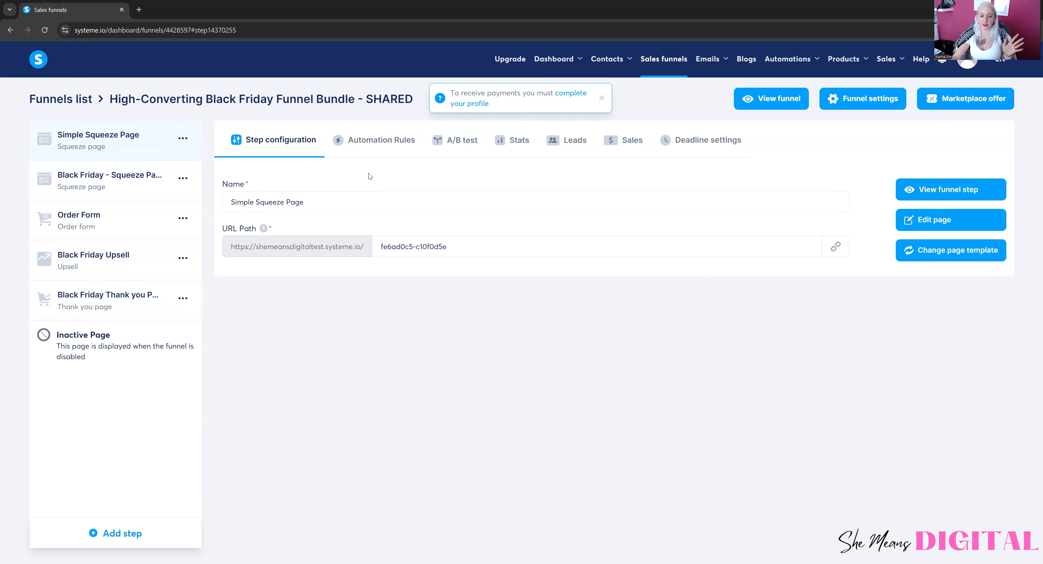
{"action": "left_click", "coordinate": [663, 69]}
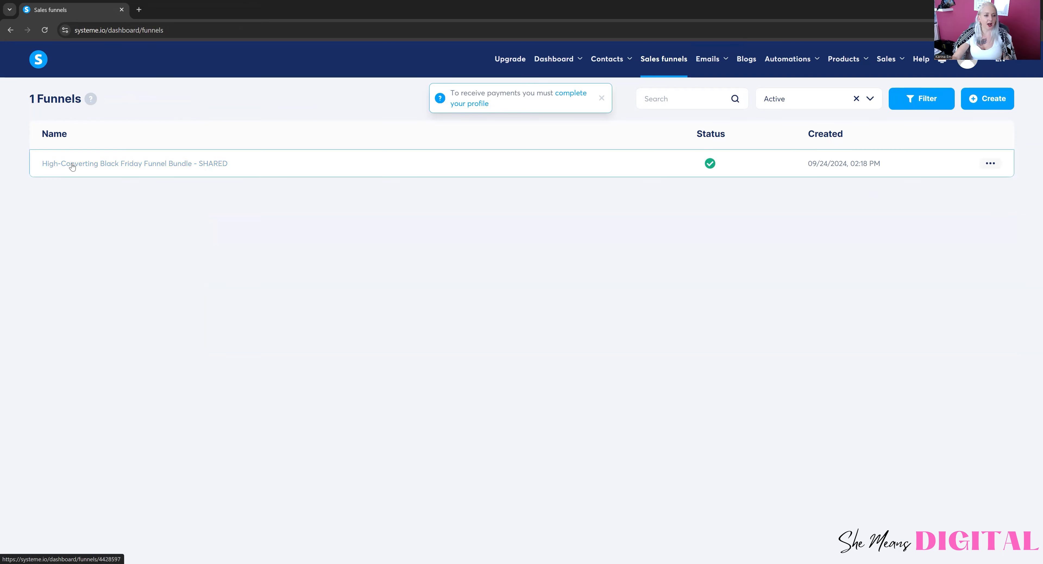
{"action": "left_click", "coordinate": [155, 164]}
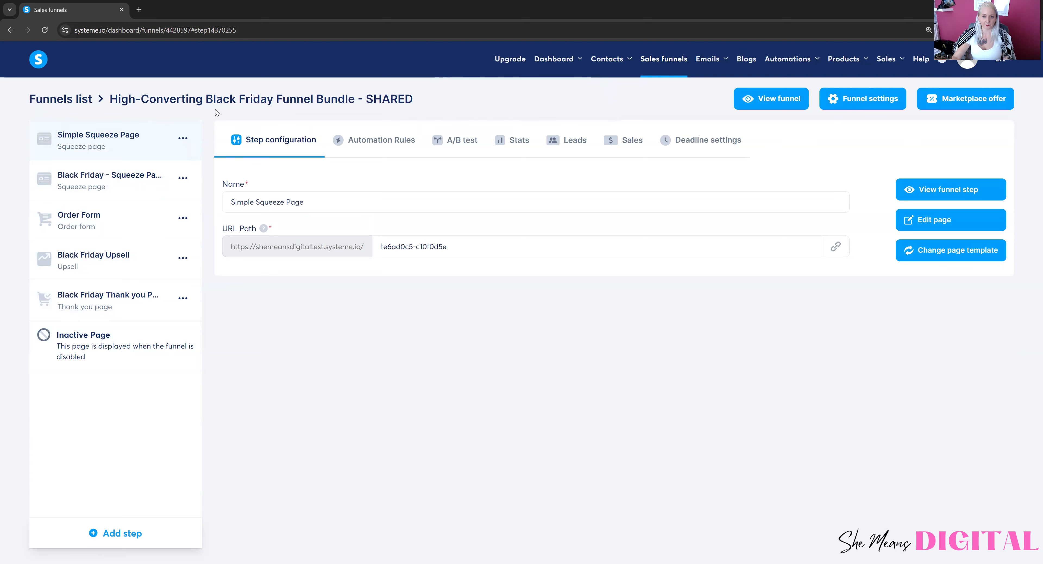
- Review the funnel's name, domain and currency in its settings, keep shemeansdigitaltest.systeme.io and U.S. Dollar, and save
{"action": "left_click", "coordinate": [869, 102]}
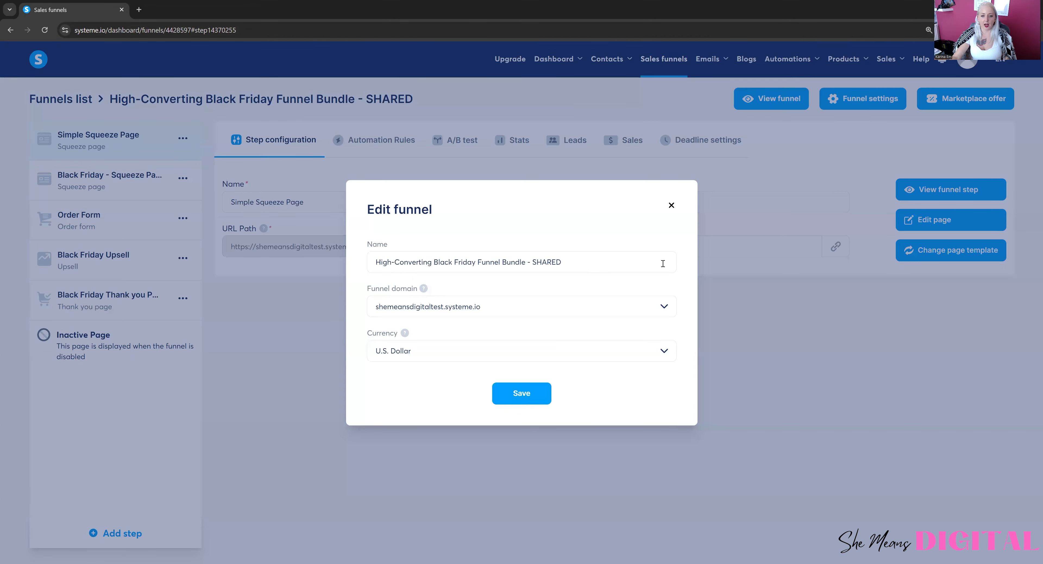
{"action": "left_click_drag", "start_coordinate": [592, 259], "coordinate": [354, 256]}
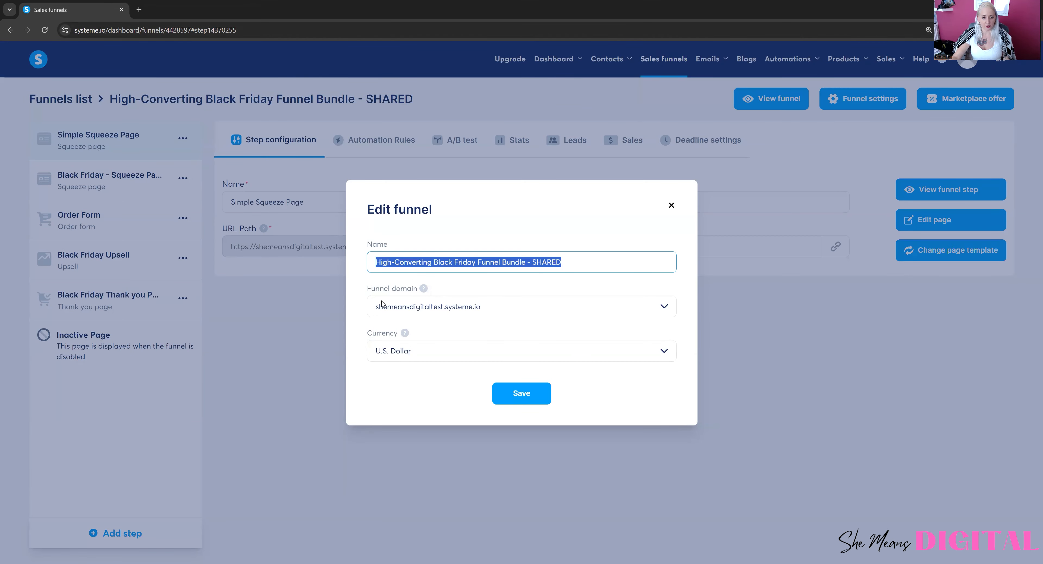
{"action": "double_click", "coordinate": [579, 312]}
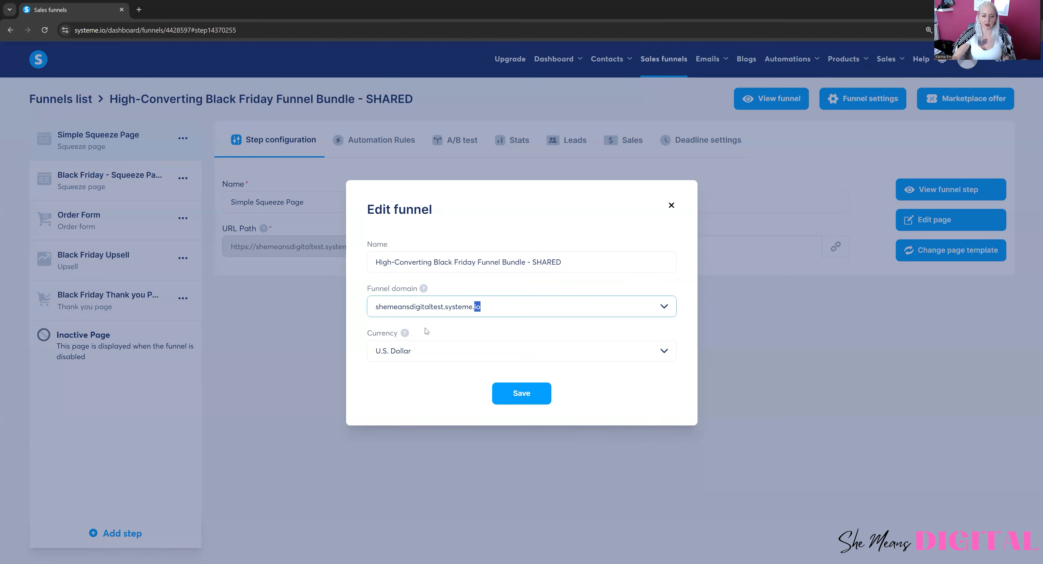
{"action": "left_click", "coordinate": [427, 352]}
{"action": "double_click", "coordinate": [427, 356]}
{"action": "scroll", "coordinate": [482, 445], "scroll_direction": "down", "scroll_amount": 3}
{"action": "left_click", "coordinate": [468, 325]}
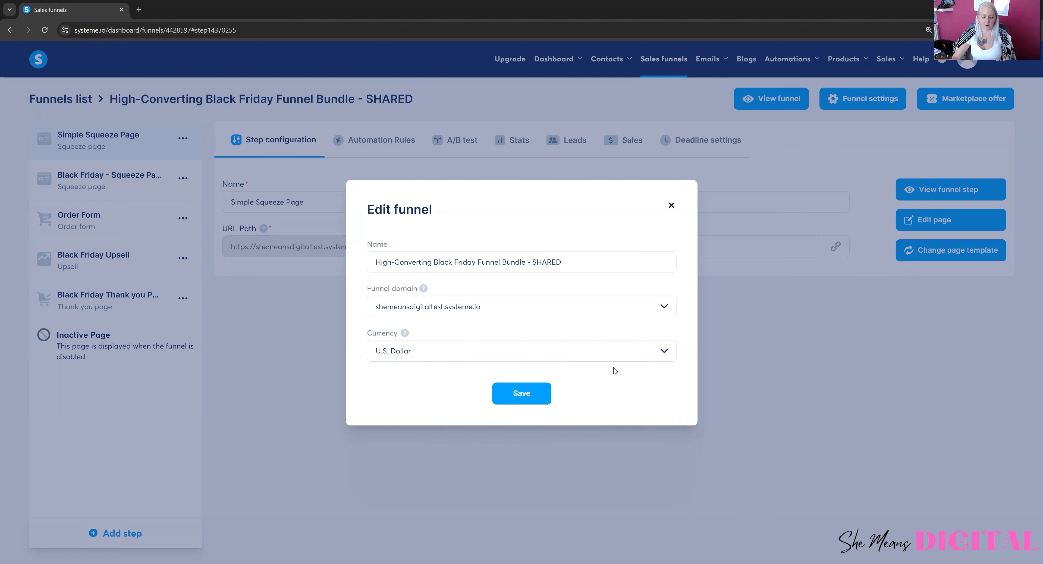
{"action": "left_click", "coordinate": [522, 401]}
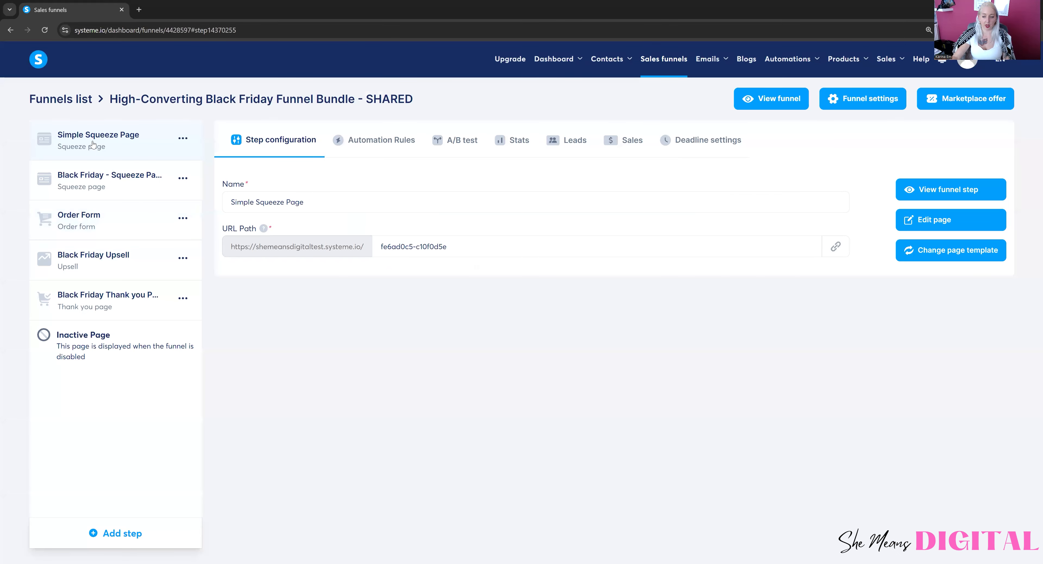
- Open the Simple Squeeze Page for editing and review its banner, headline, sub-headline and mockup image
{"action": "left_click", "coordinate": [929, 224]}
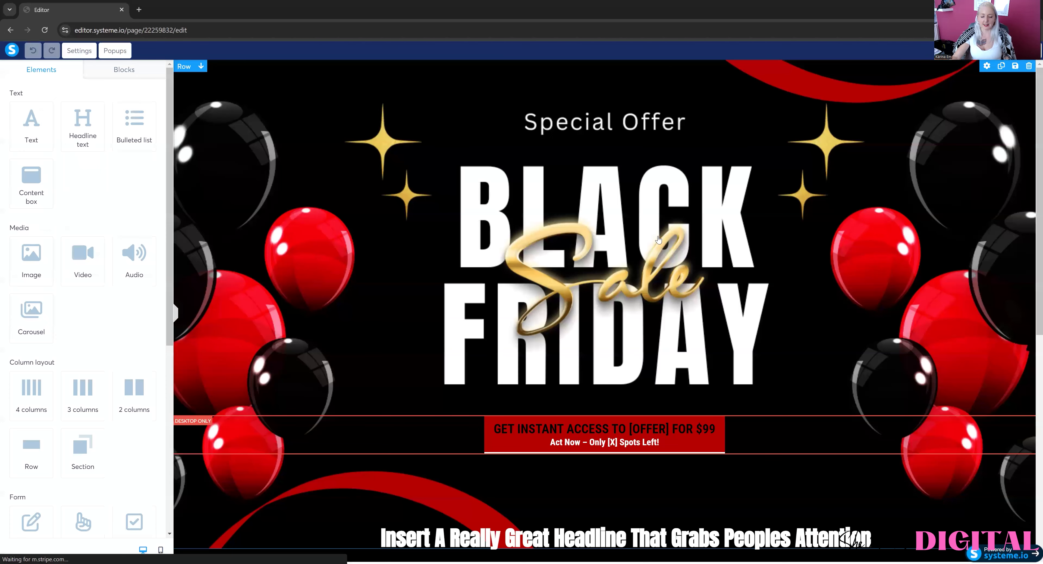
{"action": "scroll", "coordinate": [658, 239], "scroll_direction": "down", "scroll_amount": 5}
{"action": "scroll", "coordinate": [656, 237], "scroll_direction": "down", "scroll_amount": 1}
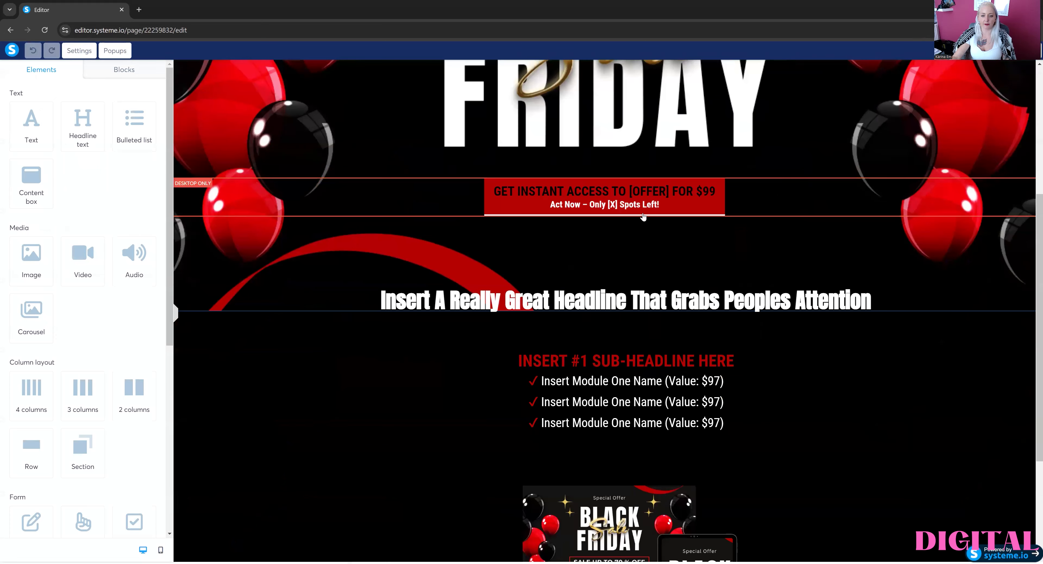
{"action": "scroll", "coordinate": [644, 217], "scroll_direction": "down", "scroll_amount": 4}
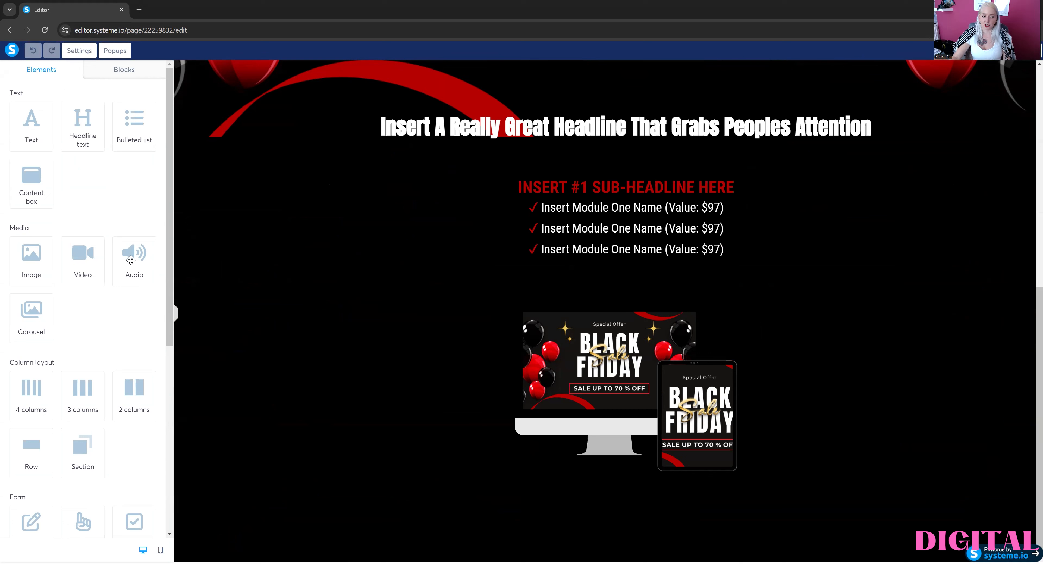
- Examine the page elements available for adding, from media and column layouts to form, social and other, and compare them with the page content
{"action": "scroll", "coordinate": [25, 312], "scroll_direction": "down", "scroll_amount": 6}
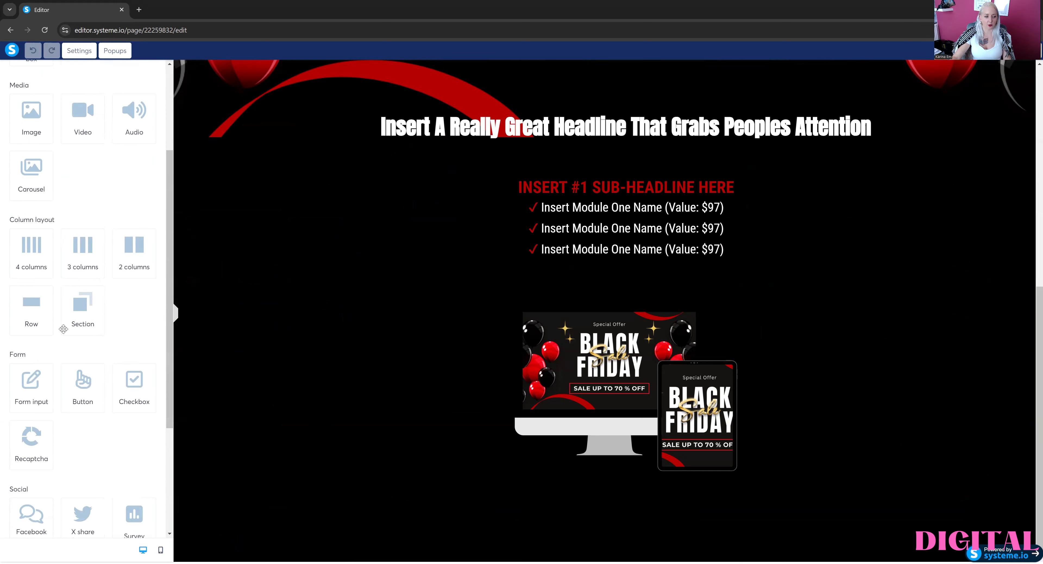
{"action": "scroll", "coordinate": [73, 234], "scroll_direction": "up", "scroll_amount": 2}
{"action": "scroll", "coordinate": [73, 235], "scroll_direction": "down", "scroll_amount": 3}
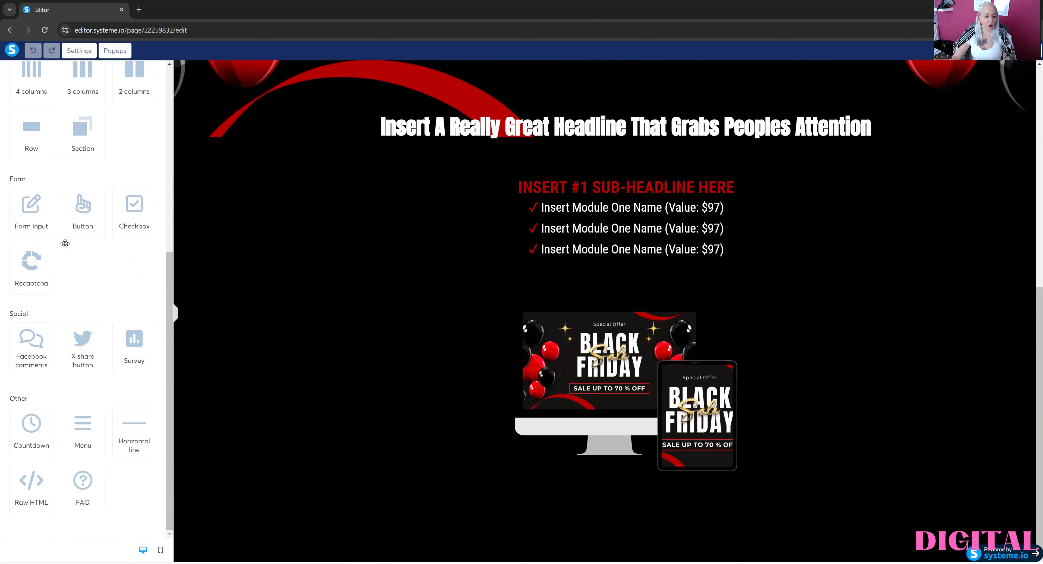
{"action": "scroll", "coordinate": [63, 244], "scroll_direction": "up", "scroll_amount": 1}
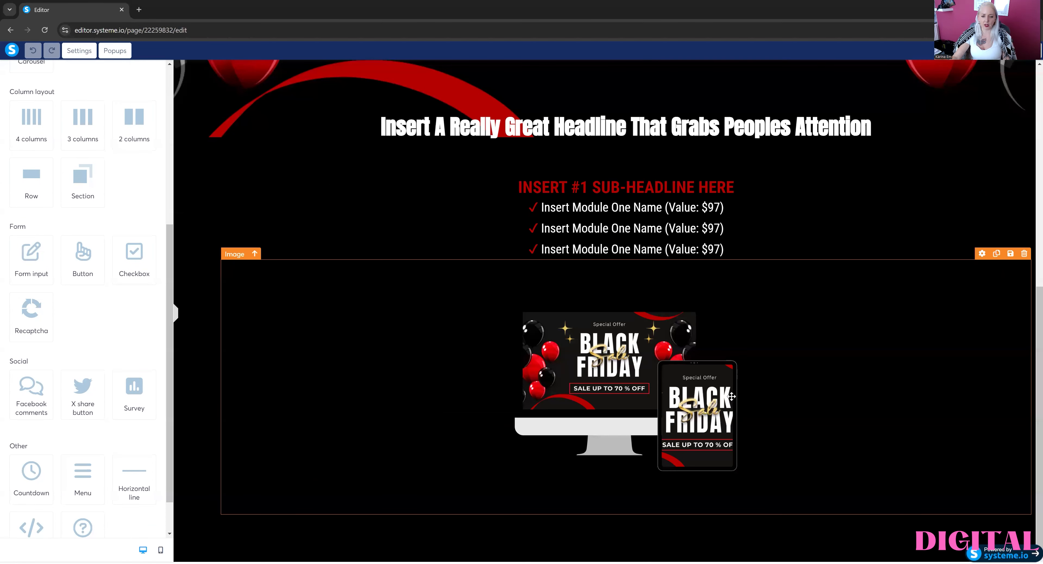
{"action": "scroll", "coordinate": [731, 397], "scroll_direction": "up", "scroll_amount": 8}
{"action": "scroll", "coordinate": [676, 387], "scroll_direction": "down", "scroll_amount": 6}
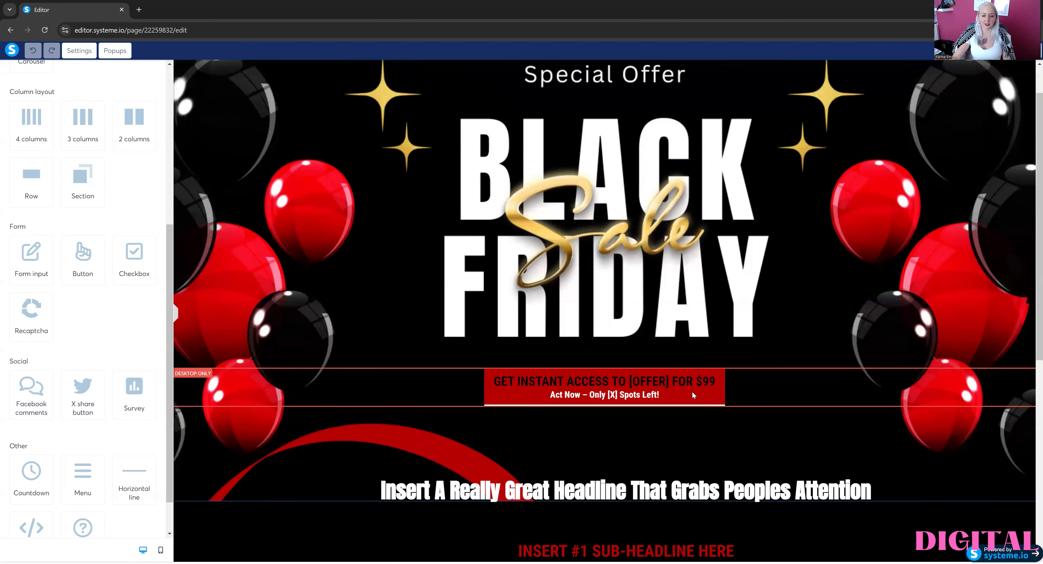
{"action": "scroll", "coordinate": [44, 263], "scroll_direction": "up", "scroll_amount": 6}
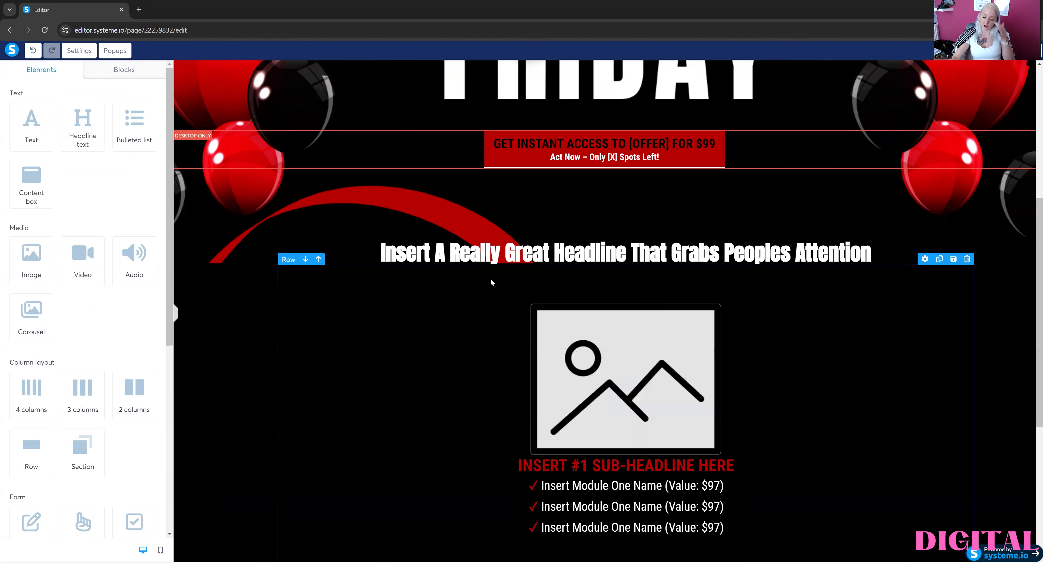
- Fill the placeholder image above the first sub-headline with CanvaMockups.png from the already uploaded images
{"action": "left_click", "coordinate": [704, 346]}
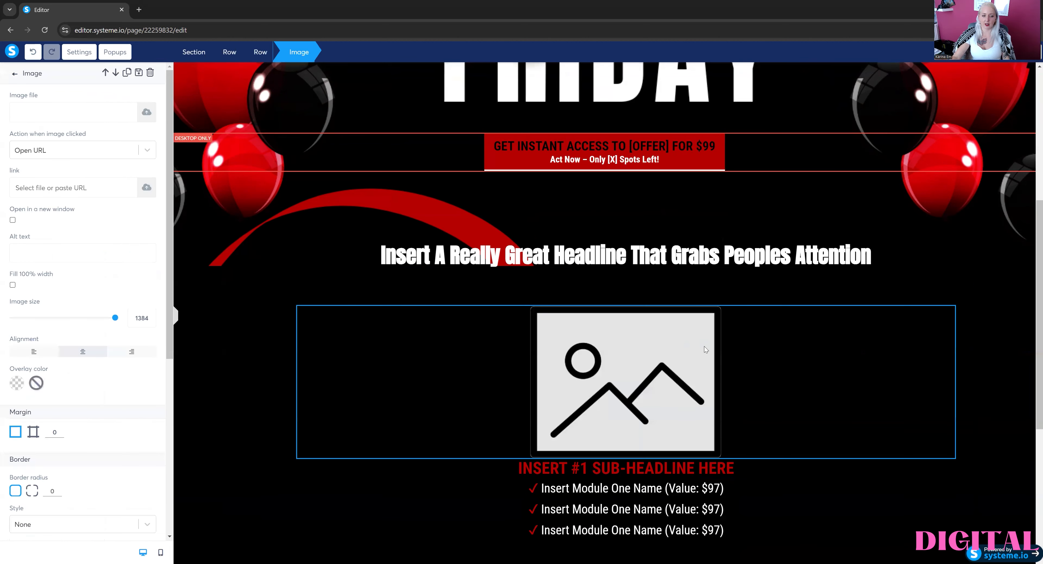
{"action": "key", "text": "Escape"}
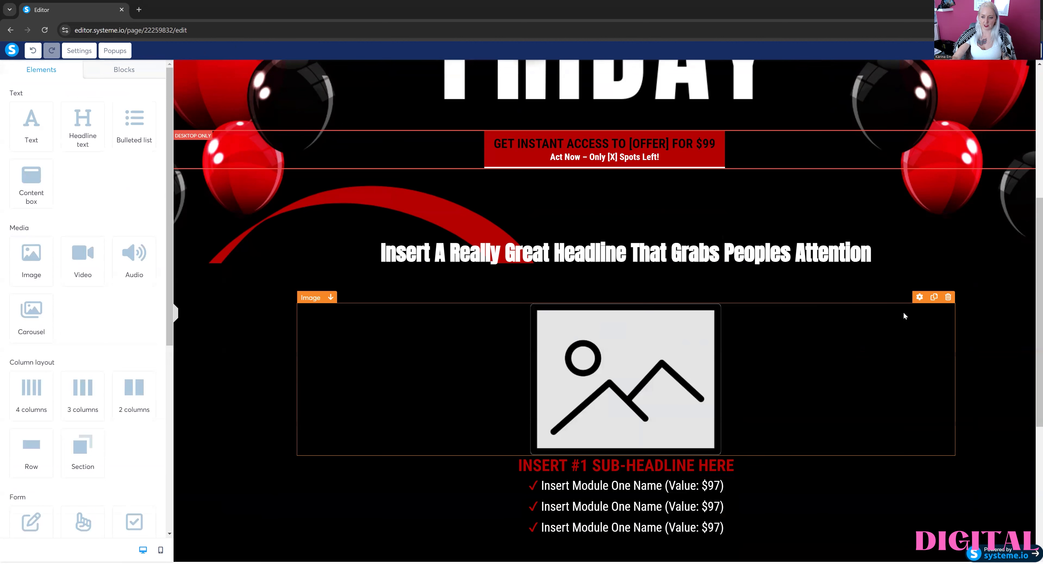
{"action": "left_click", "coordinate": [731, 347]}
{"action": "key", "text": "Escape"}
{"action": "left_click", "coordinate": [920, 297]}
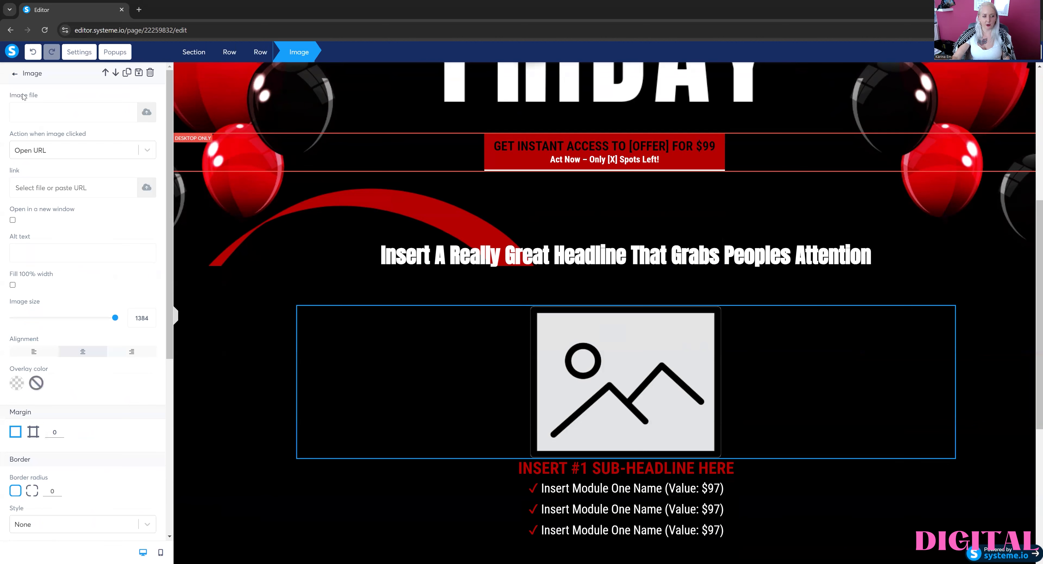
{"action": "left_click", "coordinate": [145, 118]}
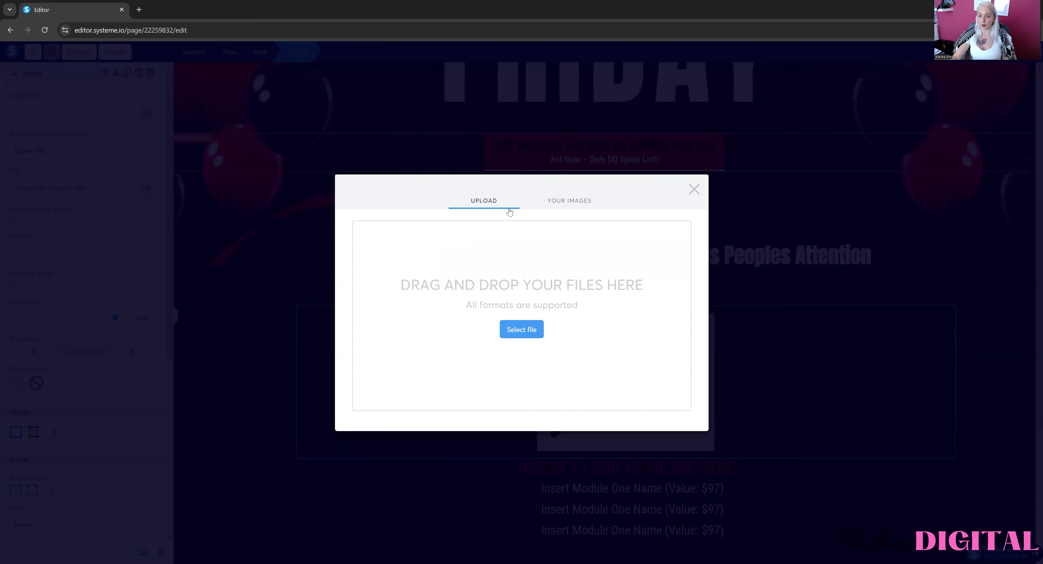
{"action": "left_click", "coordinate": [568, 208]}
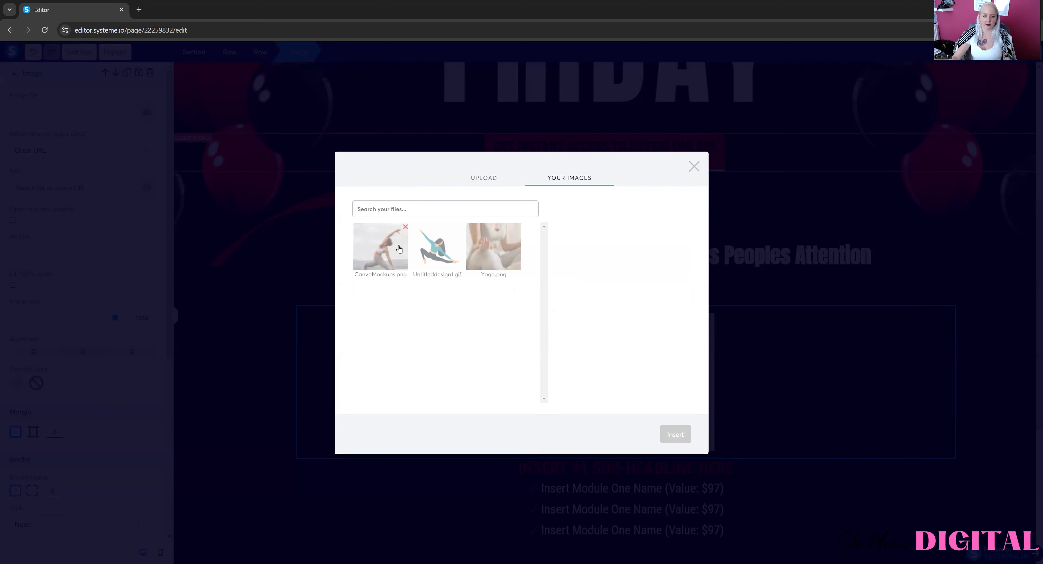
{"action": "left_click", "coordinate": [381, 246]}
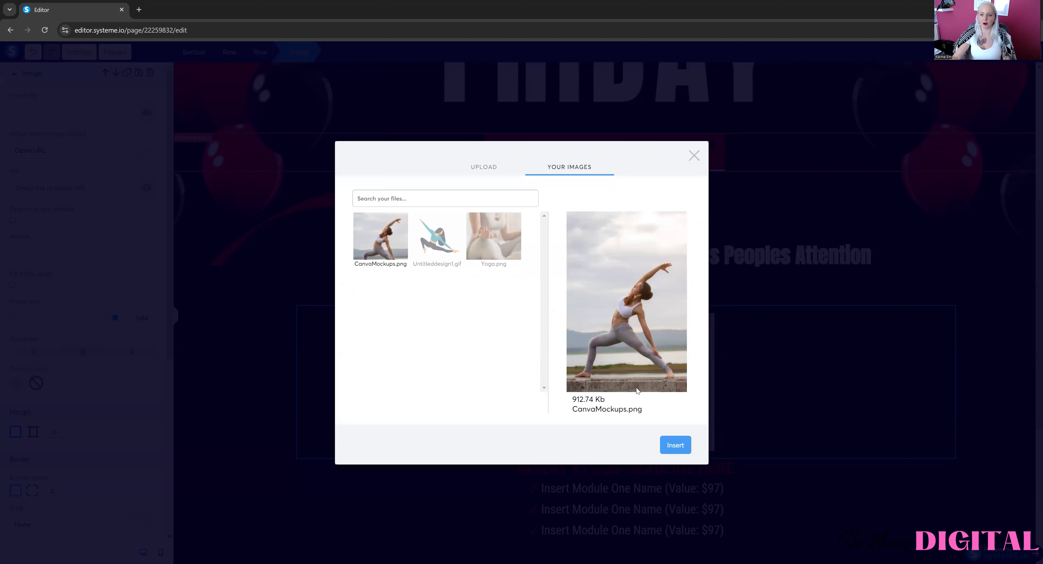
{"action": "left_click", "coordinate": [673, 444]}
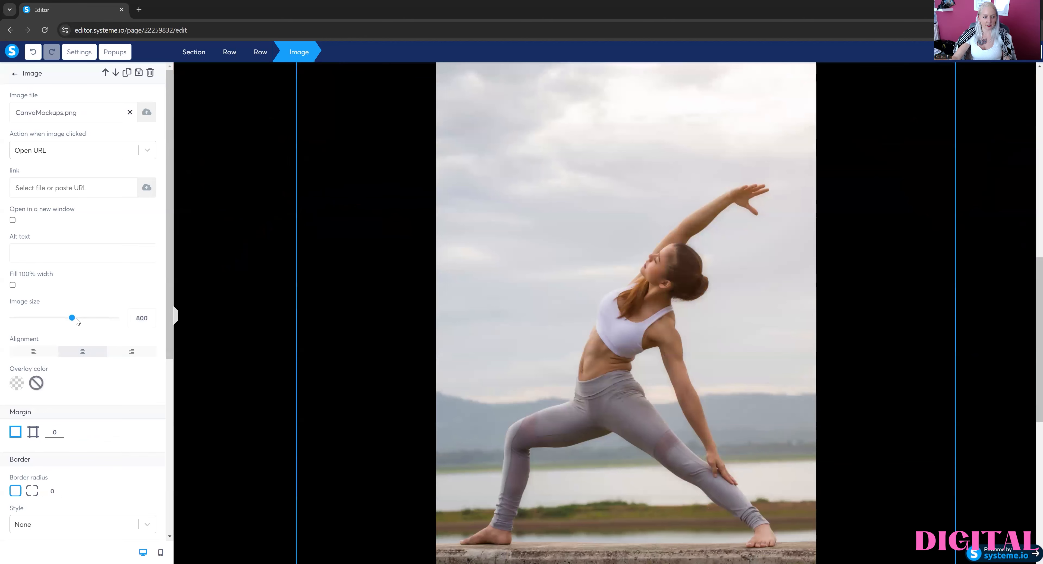
- Reduce the yoga image's size to about 340 and try left and right alignment before setting it back to centred
{"action": "mouse_move", "coordinate": [73, 321]}
{"action": "left_mouse_down"}
{"action": "mouse_move", "coordinate": [21, 320]}
{"action": "mouse_move", "coordinate": [51, 329]}
{"action": "mouse_move", "coordinate": [26, 329]}
{"action": "mouse_move", "coordinate": [64, 325]}
{"action": "left_mouse_up"}
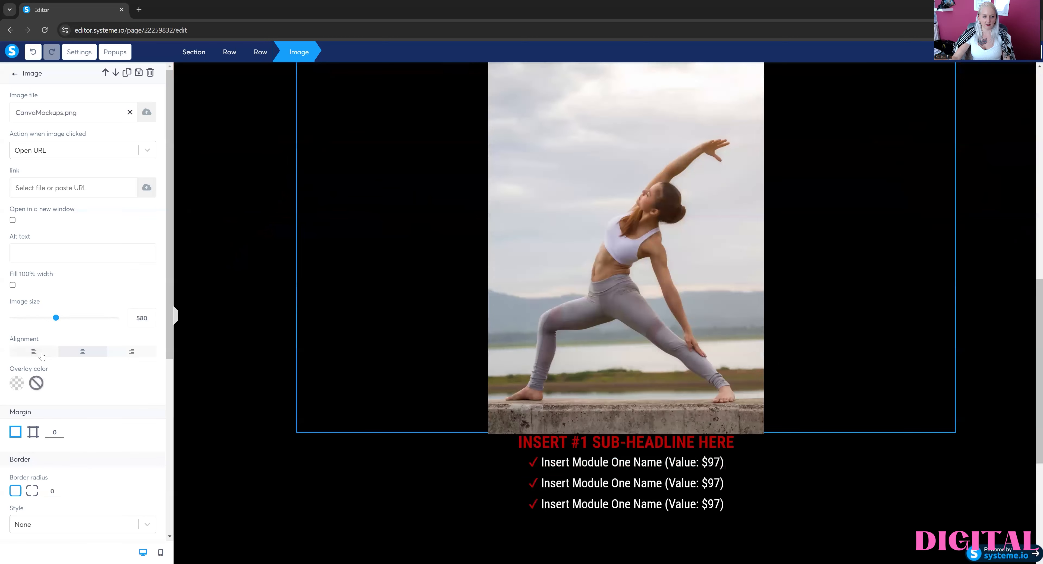
{"action": "left_click", "coordinate": [42, 356]}
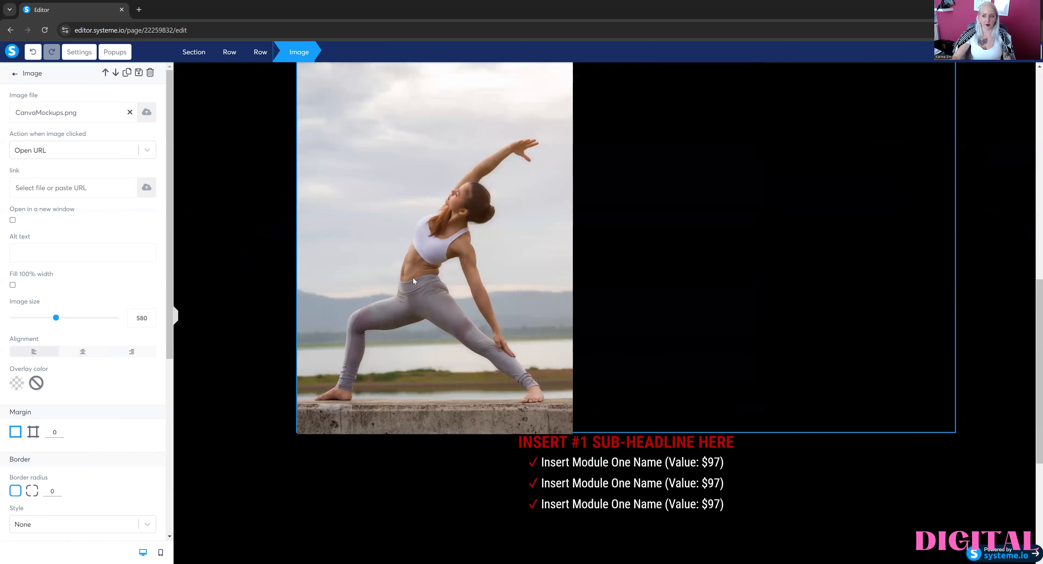
{"action": "left_click", "coordinate": [83, 353]}
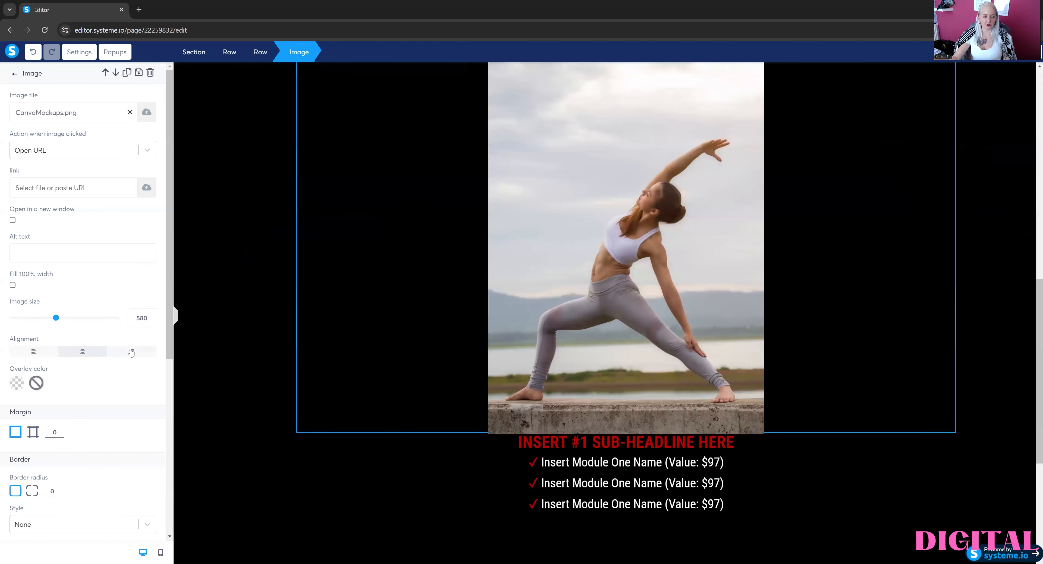
{"action": "left_click", "coordinate": [132, 352]}
{"action": "left_click", "coordinate": [101, 352]}
{"action": "left_click_drag", "start_coordinate": [56, 319], "coordinate": [37, 318]}
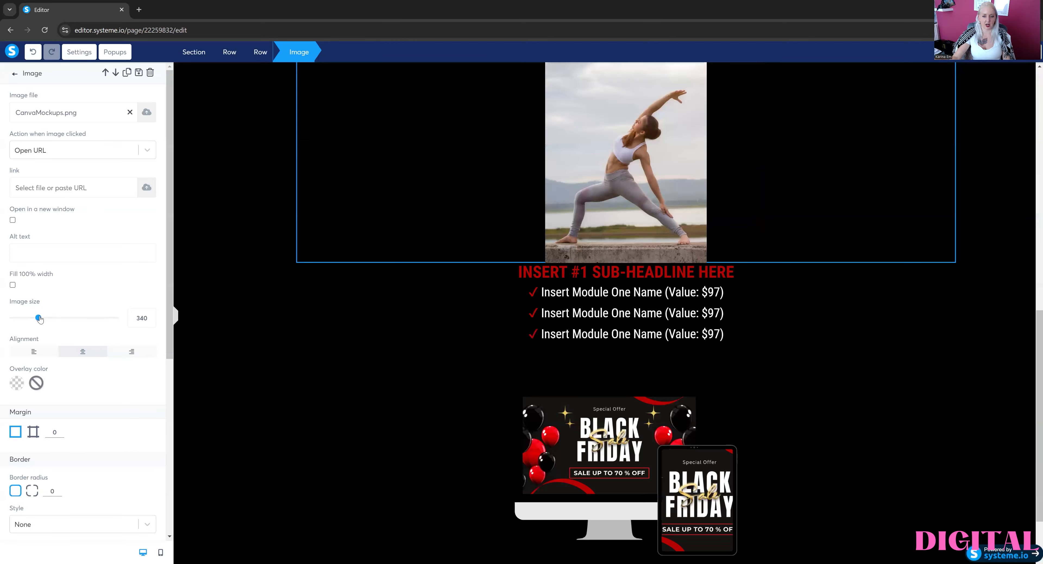
{"action": "left_click", "coordinate": [379, 293]}
- Delete the yoga image between the main headline and the first sub-headline
{"action": "scroll", "coordinate": [620, 286], "scroll_direction": "up", "scroll_amount": 3}
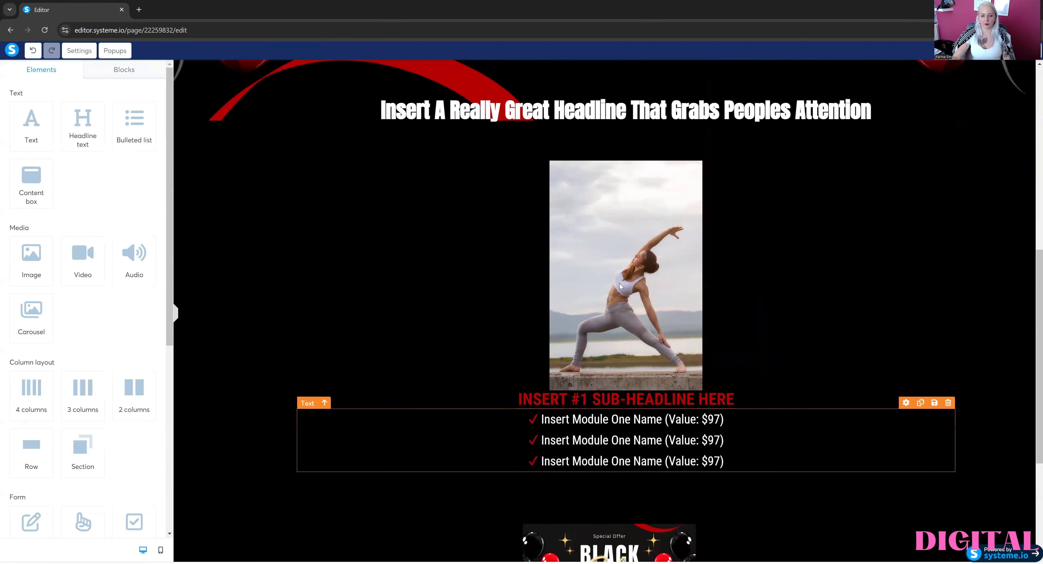
{"action": "scroll", "coordinate": [627, 253], "scroll_direction": "up", "scroll_amount": 2}
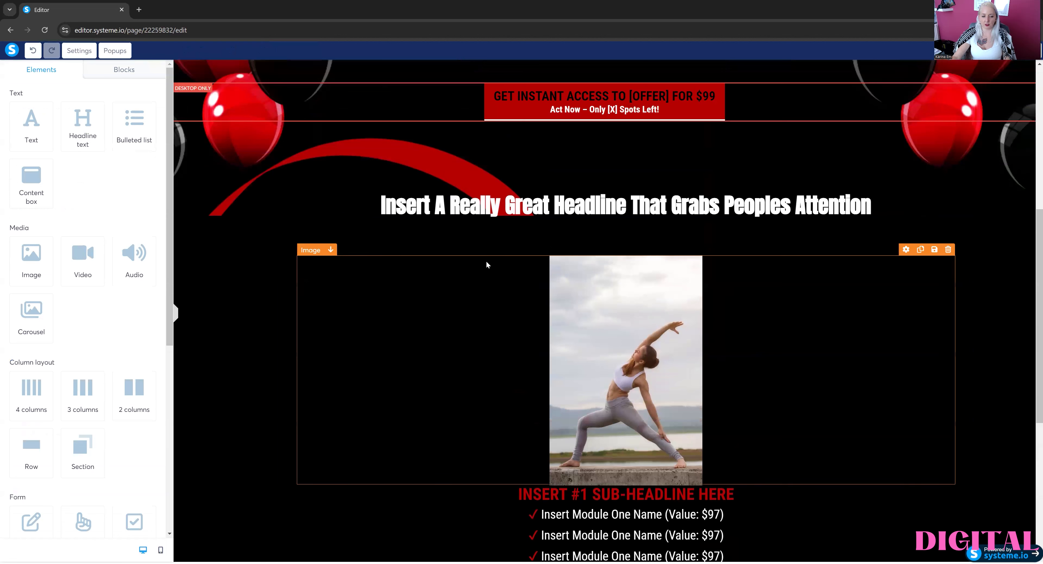
{"action": "left_click", "coordinate": [948, 250]}
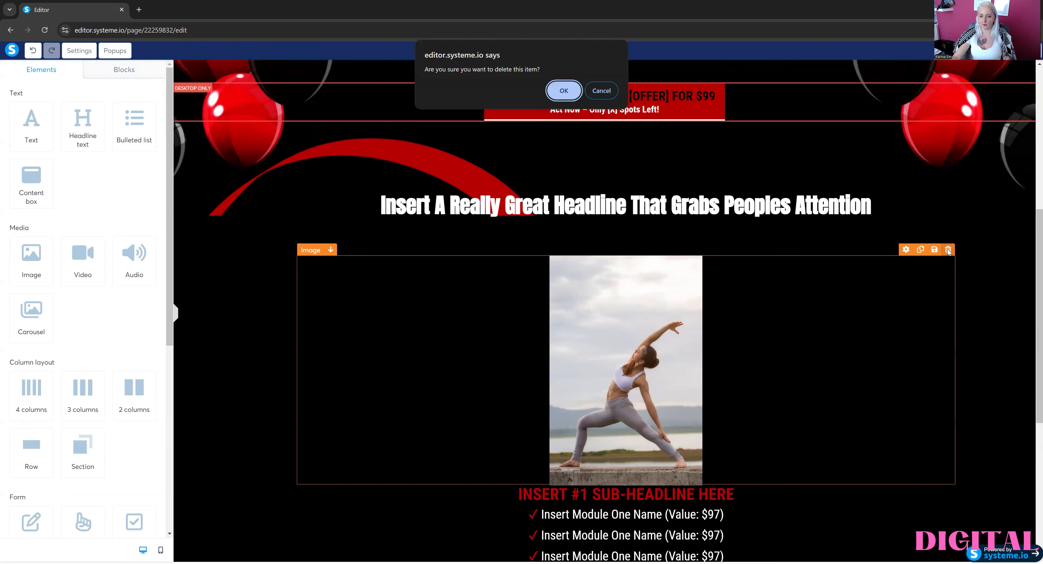
{"action": "left_click", "coordinate": [575, 96]}
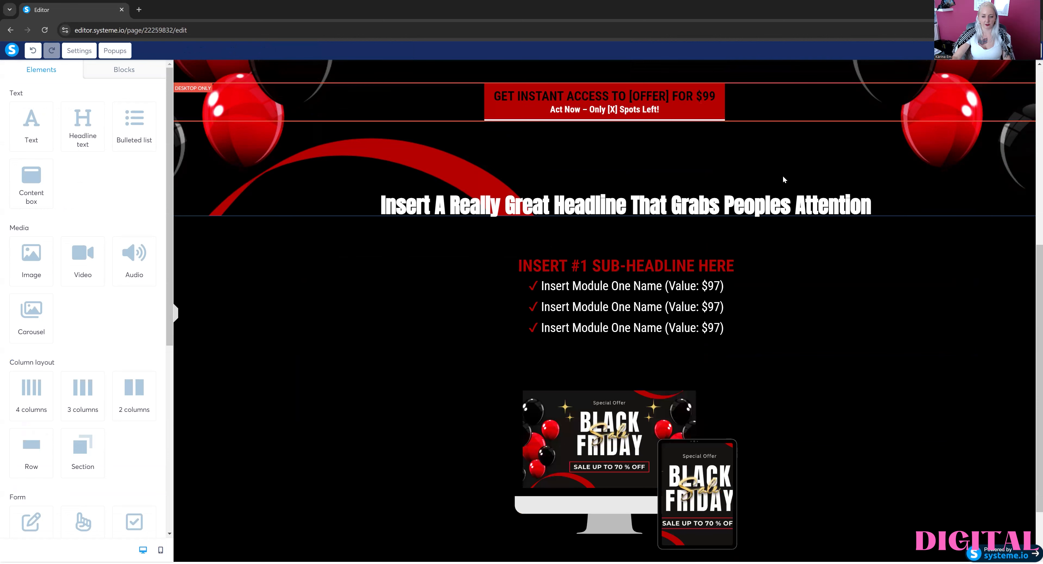
- Examine the Black Friday Sale banner row and its row settings, including padding and background image
{"action": "scroll", "coordinate": [674, 261], "scroll_direction": "up", "scroll_amount": 4}
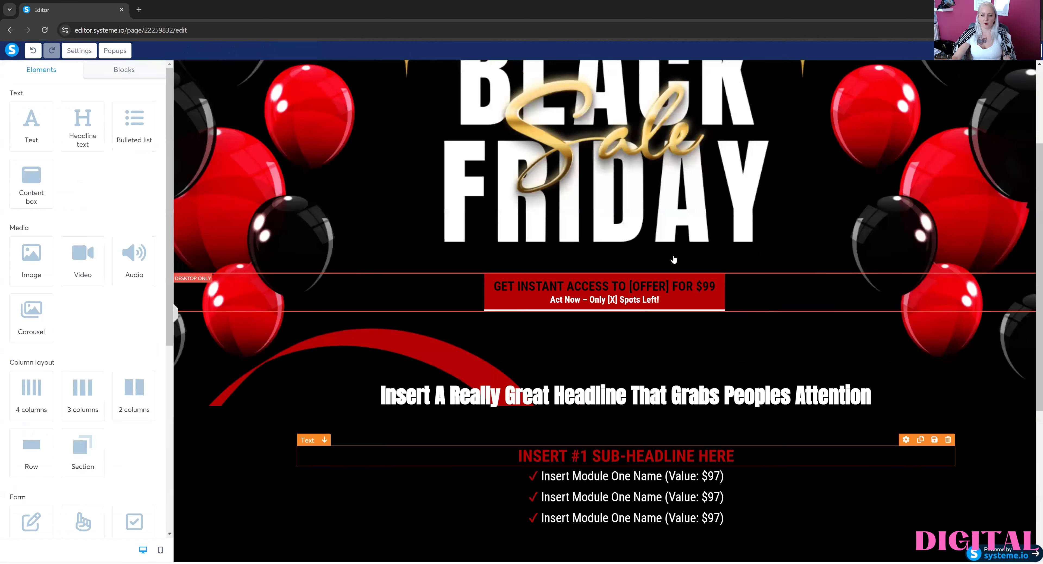
{"action": "scroll", "coordinate": [792, 122], "scroll_direction": "up", "scroll_amount": 3}
{"action": "left_click", "coordinate": [792, 122]}
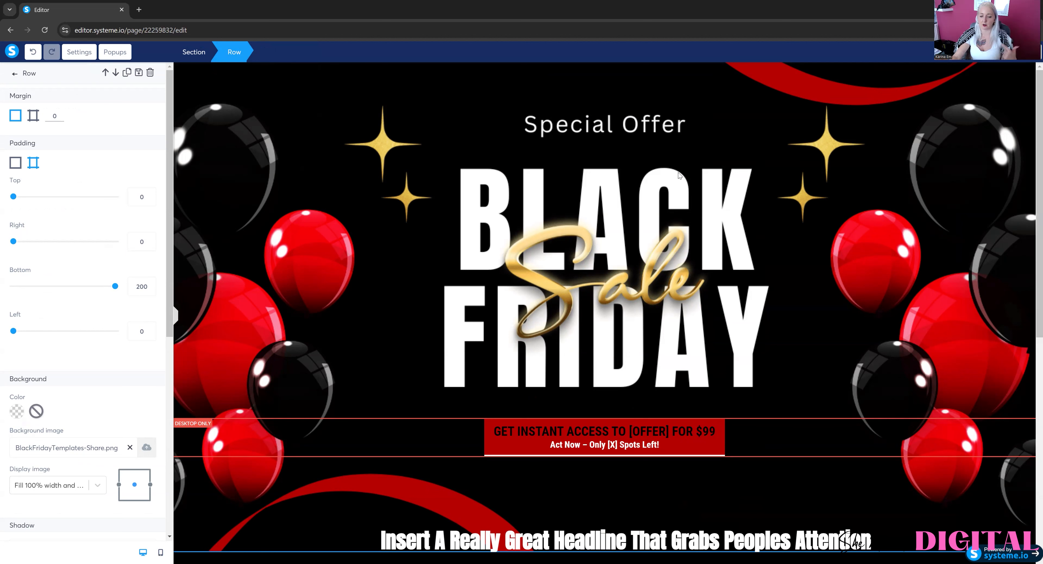
{"action": "left_click", "coordinate": [704, 186]}
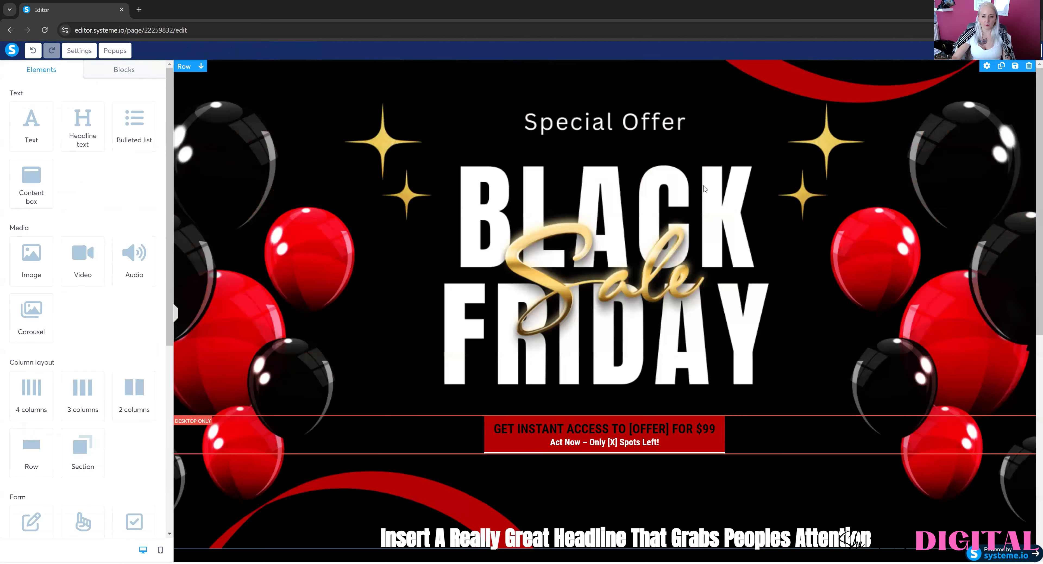
{"action": "scroll", "coordinate": [727, 177], "scroll_direction": "down", "scroll_amount": 2}
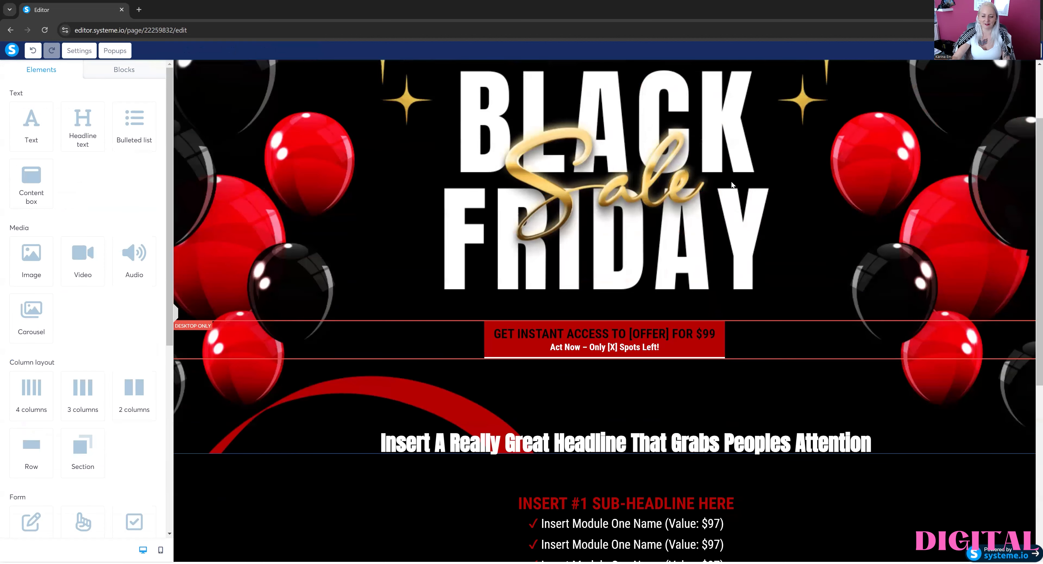
{"action": "scroll", "coordinate": [731, 182], "scroll_direction": "up", "scroll_amount": 2}
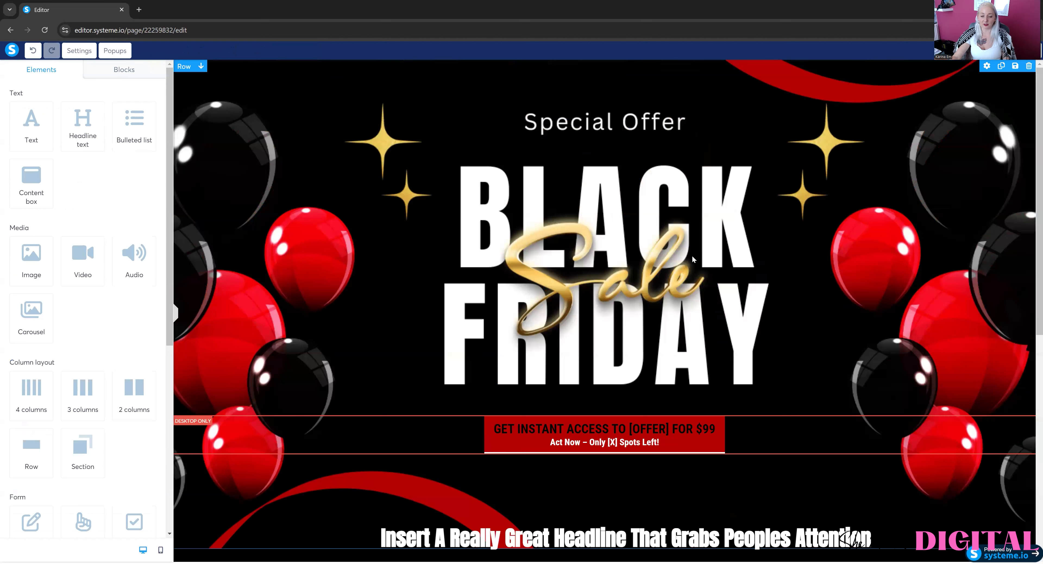
{"action": "scroll", "coordinate": [692, 255], "scroll_direction": "down", "scroll_amount": 1}
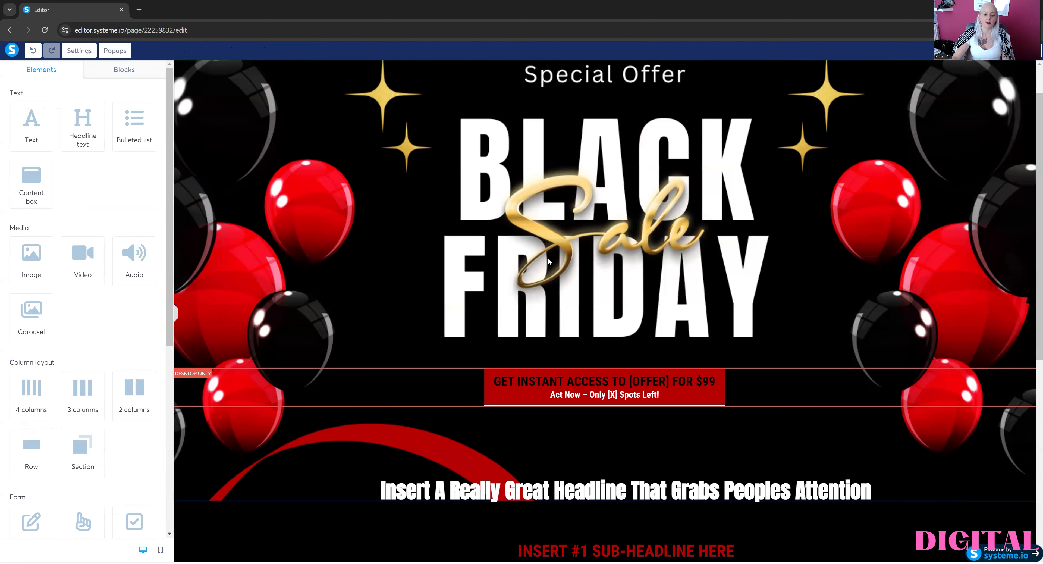
{"action": "left_click", "coordinate": [641, 269]}
{"action": "scroll", "coordinate": [641, 270], "scroll_direction": "up", "scroll_amount": 1}
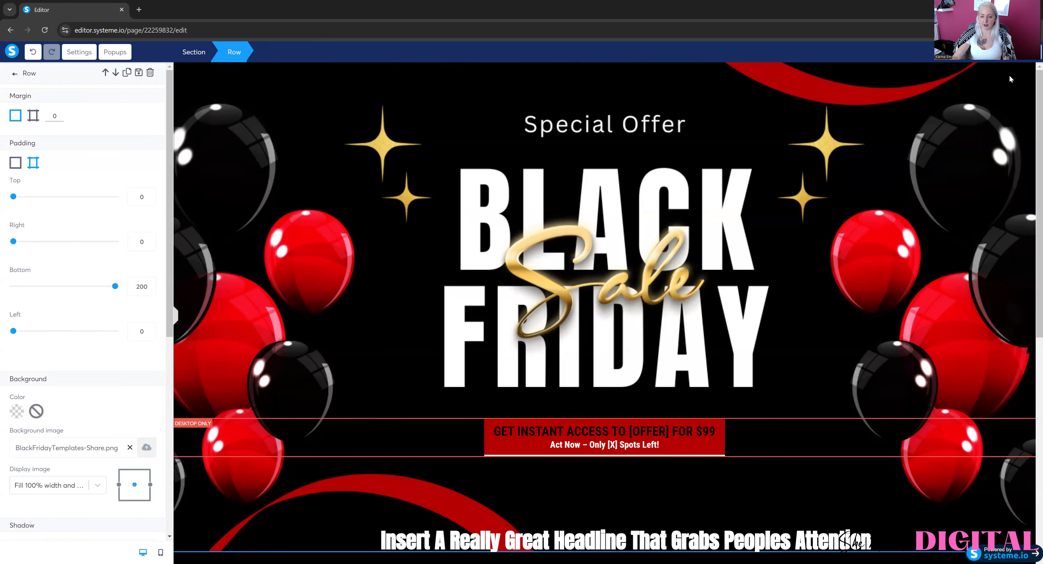
{"action": "left_click", "coordinate": [974, 66]}
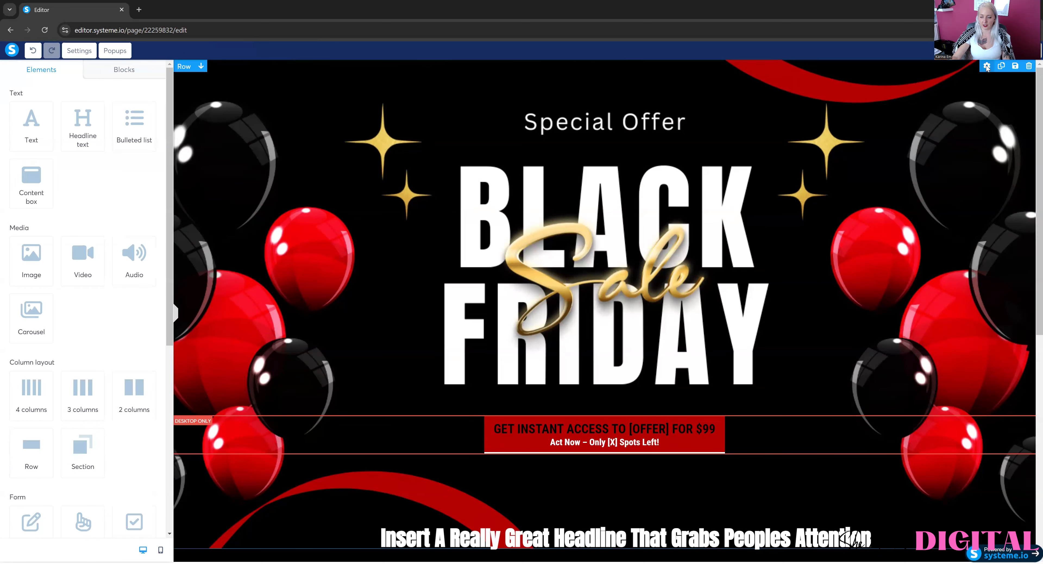
- Check how to replace the banner row's background image, closing the file picker without choosing a file
{"action": "left_click", "coordinate": [987, 66]}
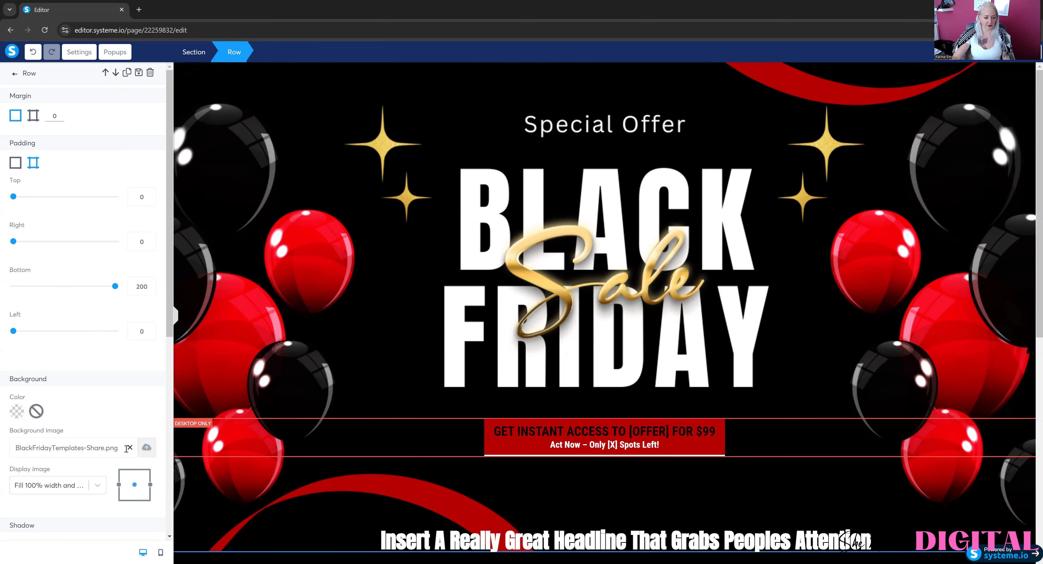
{"action": "left_click", "coordinate": [147, 448]}
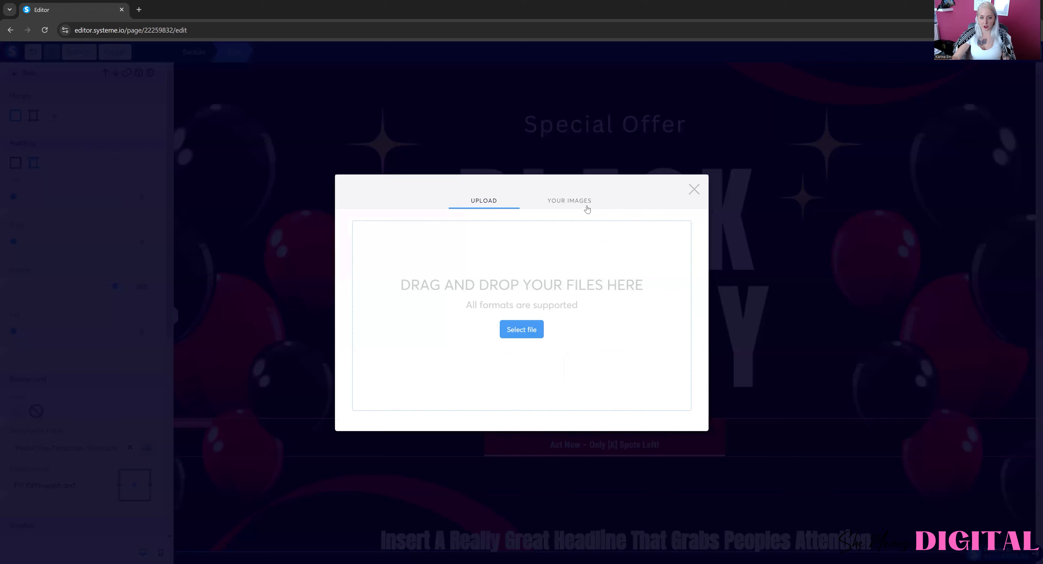
{"action": "left_click", "coordinate": [694, 189]}
- Replace the main text of the button below the Black Friday banner with "ADD YOUR OWN CALL TO ACTION"
{"action": "scroll", "coordinate": [697, 196], "scroll_direction": "down", "scroll_amount": 3}
{"action": "scroll", "coordinate": [698, 196], "scroll_direction": "down", "scroll_amount": 2}
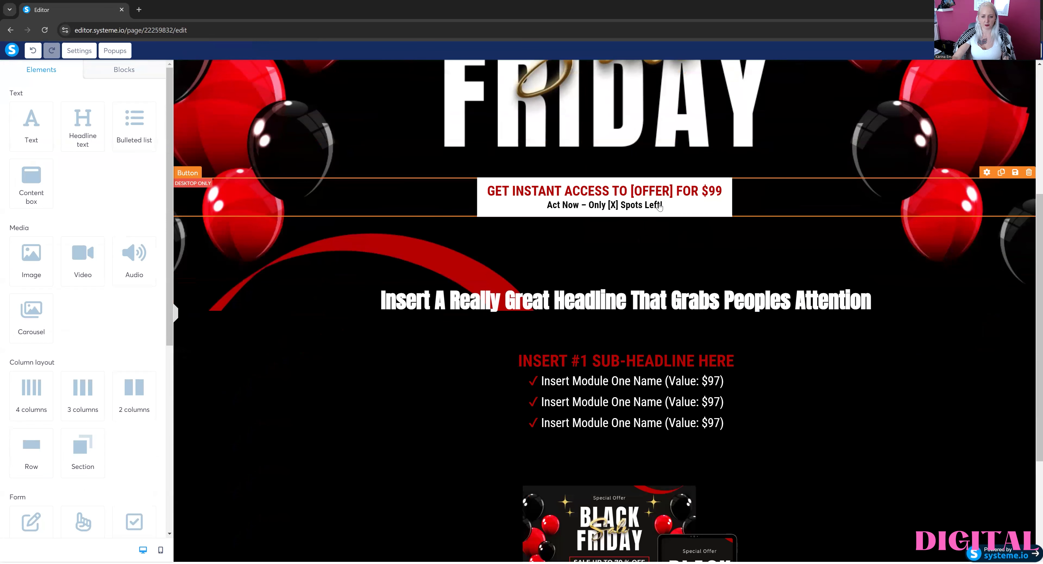
{"action": "left_click", "coordinate": [659, 206]}
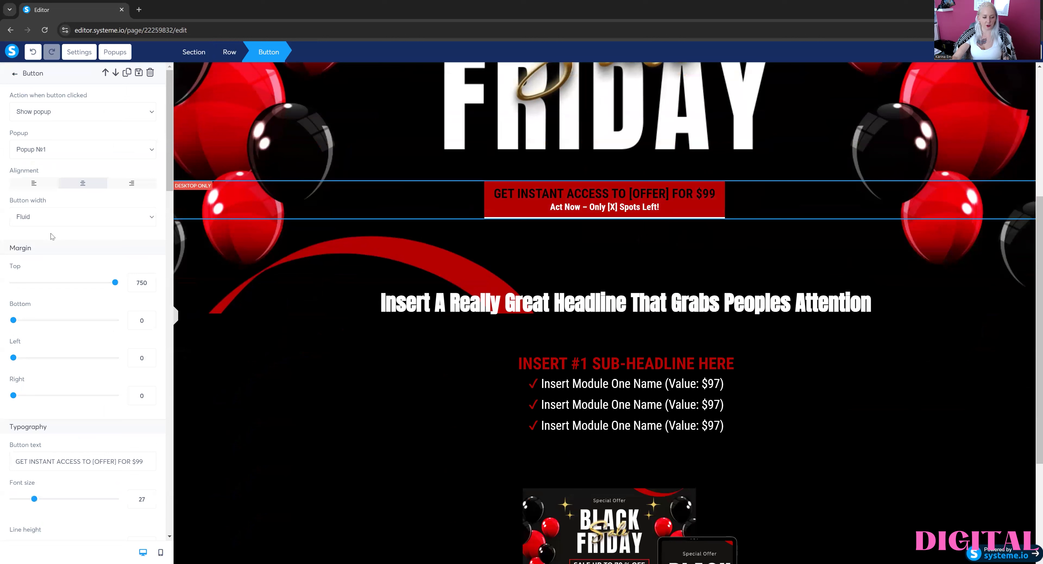
{"action": "left_click_drag", "start_coordinate": [14, 461], "coordinate": [160, 465]}
{"action": "left_click_drag", "start_coordinate": [14, 461], "coordinate": [166, 463]}
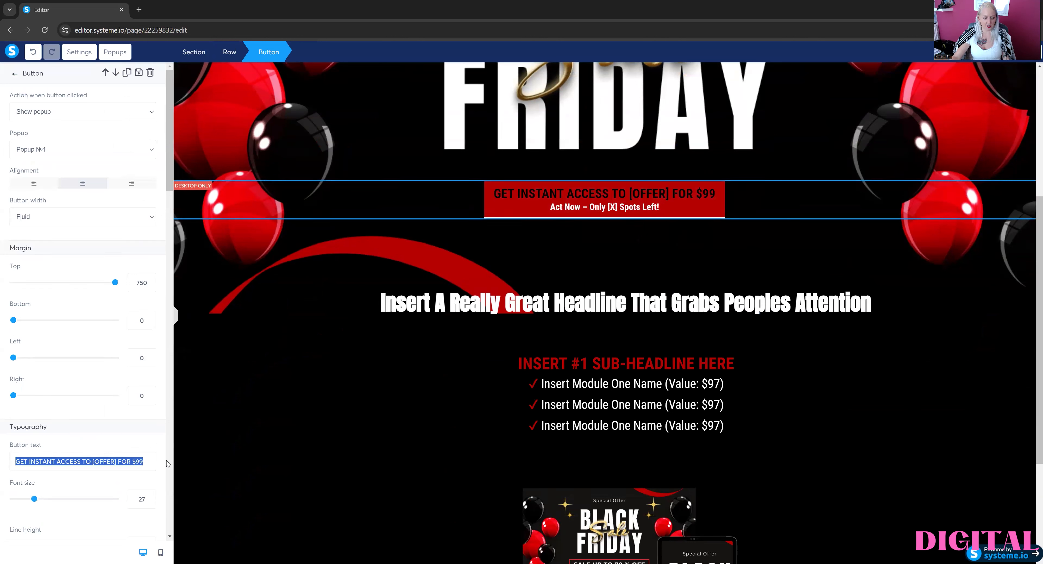
{"action": "type", "text": "ADD YOUR PW"}
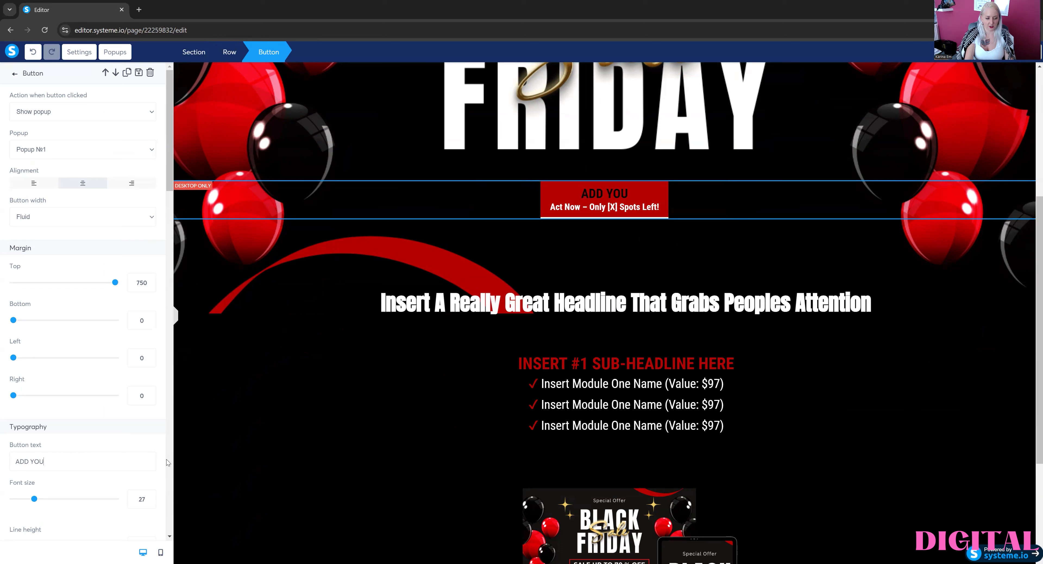
{"action": "key", "text": "BackSpace"}
{"action": "key", "text": "BackSpace"}
{"action": "type", "text": "OWN "}
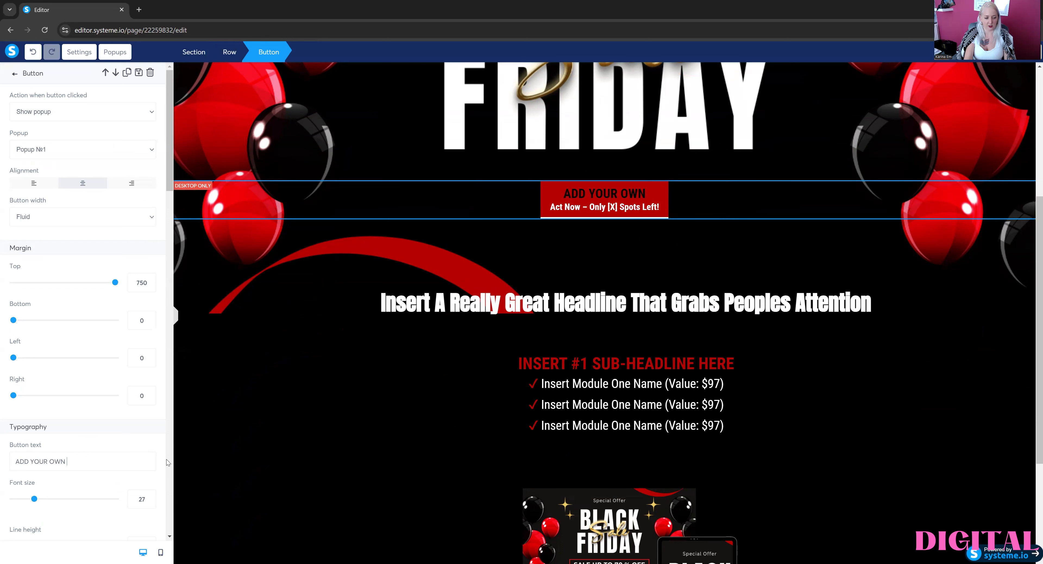
{"action": "type", "text": "CALL TO AC"}
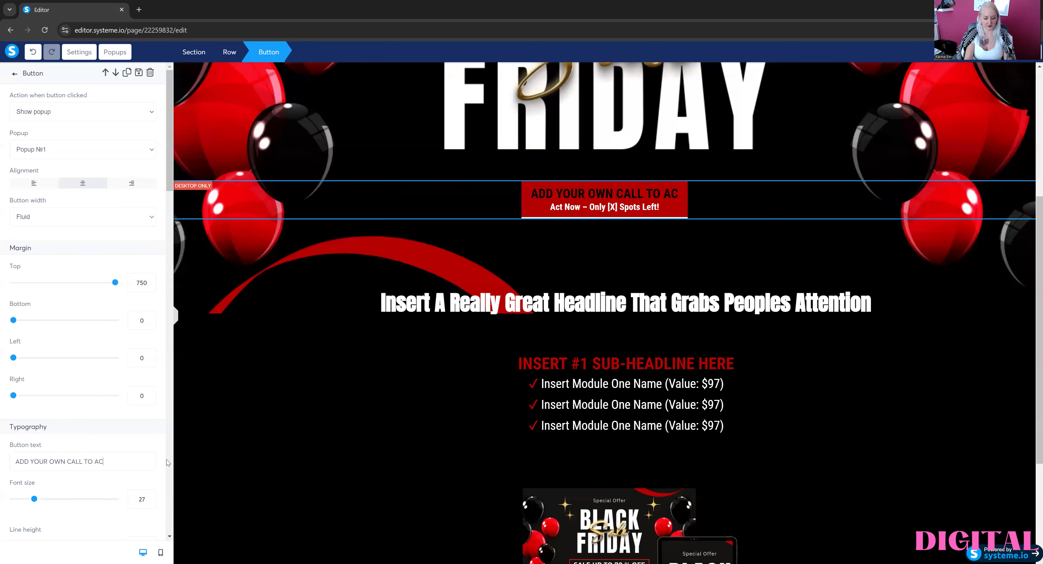
{"action": "type", "text": "TION"}
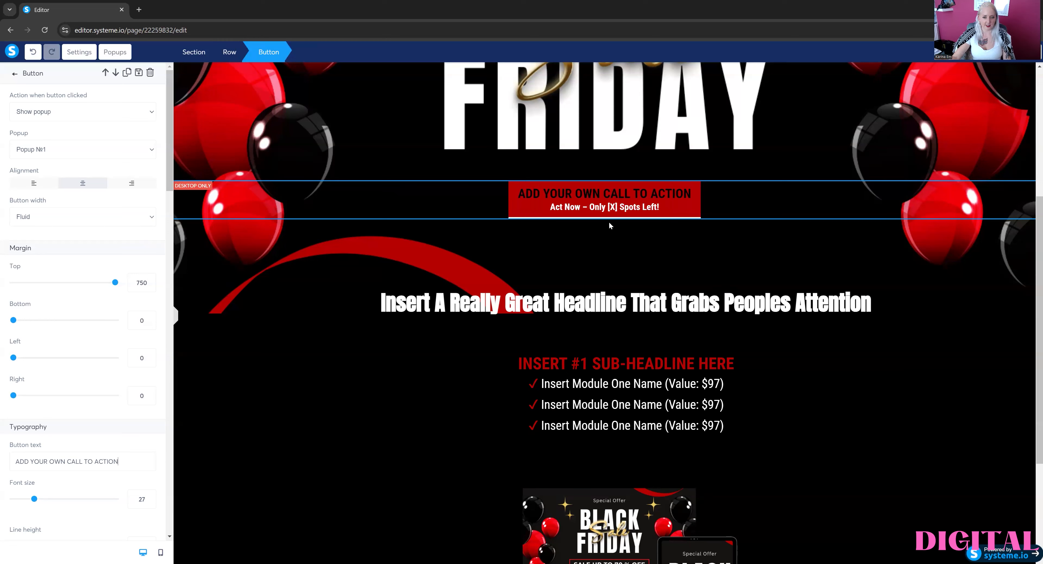
- Replace the button's subtext with "ADD YOUR SUBTEXT HERE"
{"action": "scroll", "coordinate": [102, 309], "scroll_direction": "down", "scroll_amount": 8}
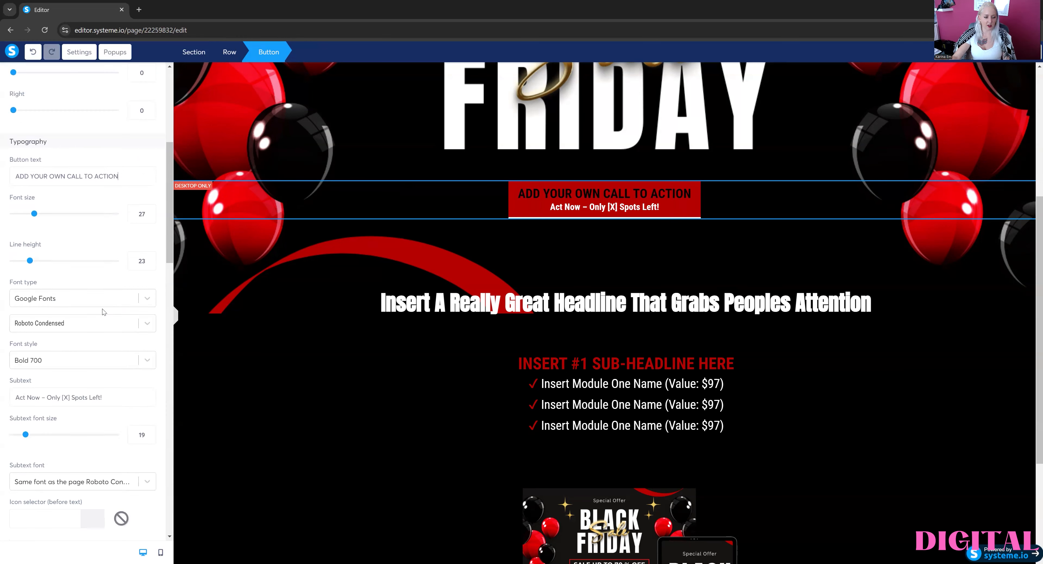
{"action": "left_click_drag", "start_coordinate": [124, 353], "coordinate": [1, 356]}
{"action": "type", "text": "ADD"}
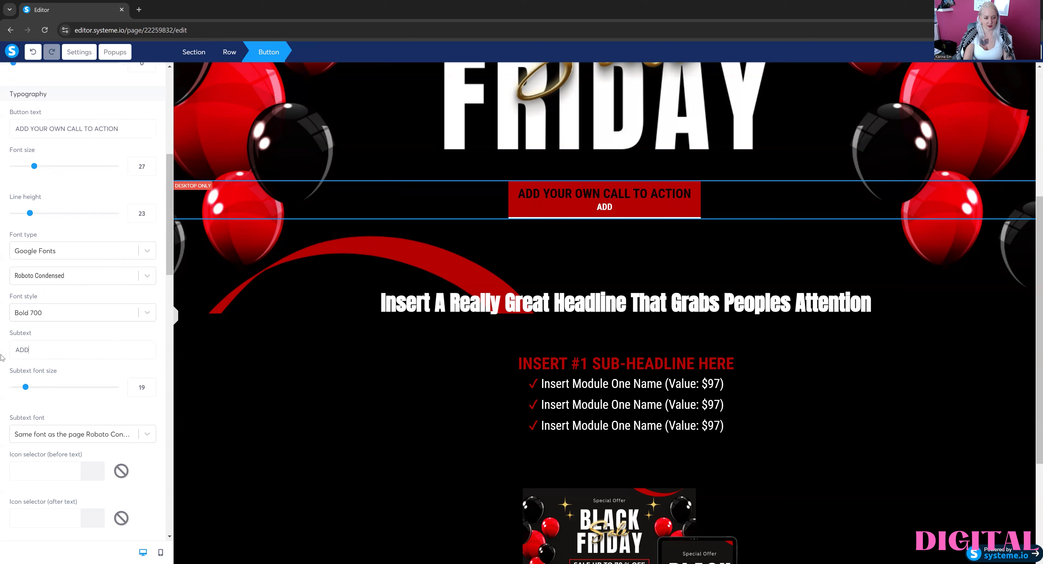
{"action": "type", "text": " YOUR SUBTE"}
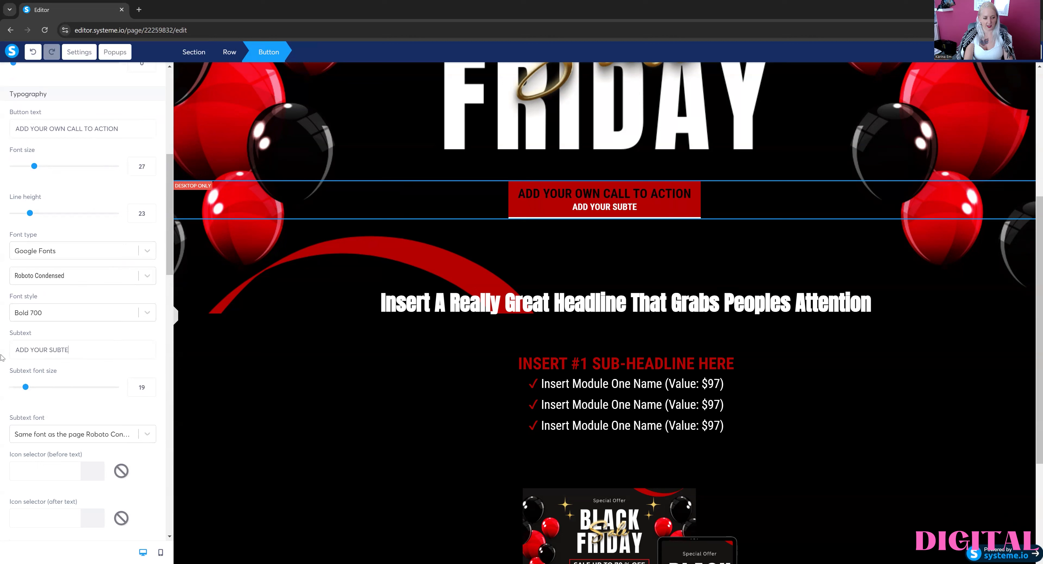
{"action": "type", "text": "XT HERE"}
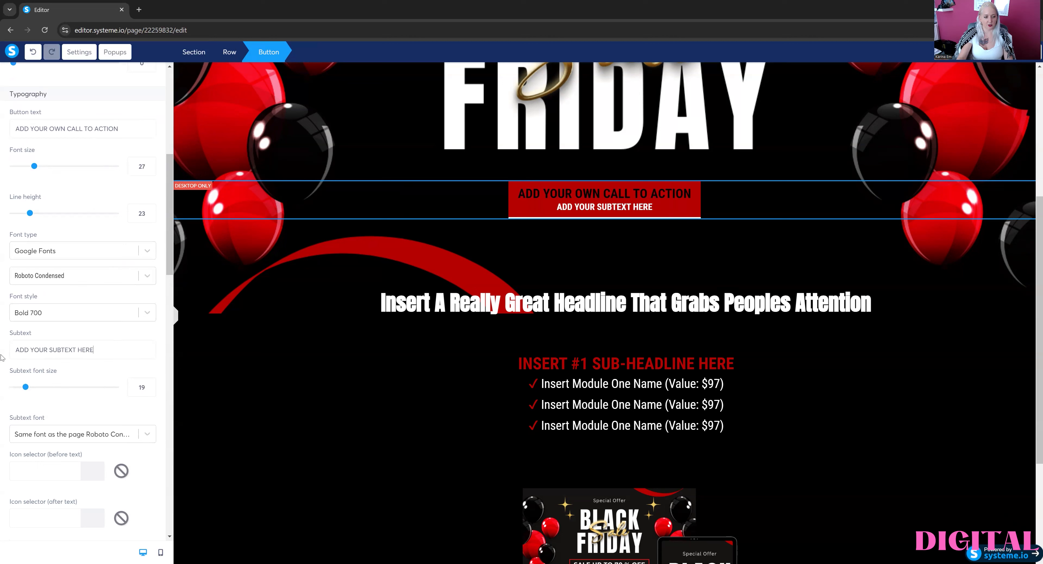
- Browse the font type and Google Fonts choices for the button text without choosing a different font
{"action": "left_click", "coordinate": [62, 257]}
{"action": "left_click", "coordinate": [41, 303]}
{"action": "left_click", "coordinate": [45, 276]}
{"action": "scroll", "coordinate": [56, 328], "scroll_direction": "up", "scroll_amount": 4}
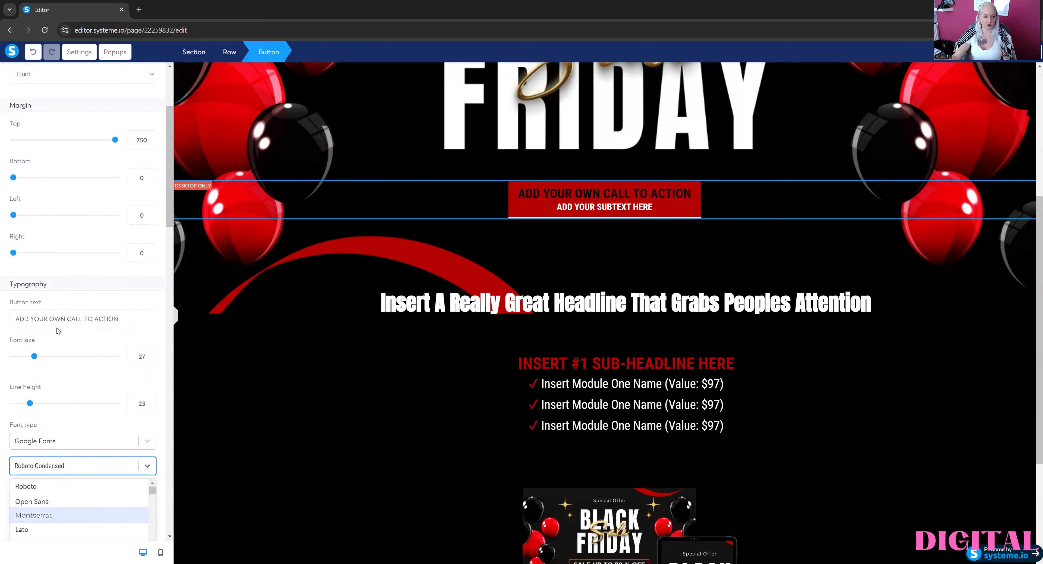
{"action": "scroll", "coordinate": [146, 276], "scroll_direction": "down", "scroll_amount": 5}
{"action": "scroll", "coordinate": [151, 257], "scroll_direction": "down", "scroll_amount": 4}
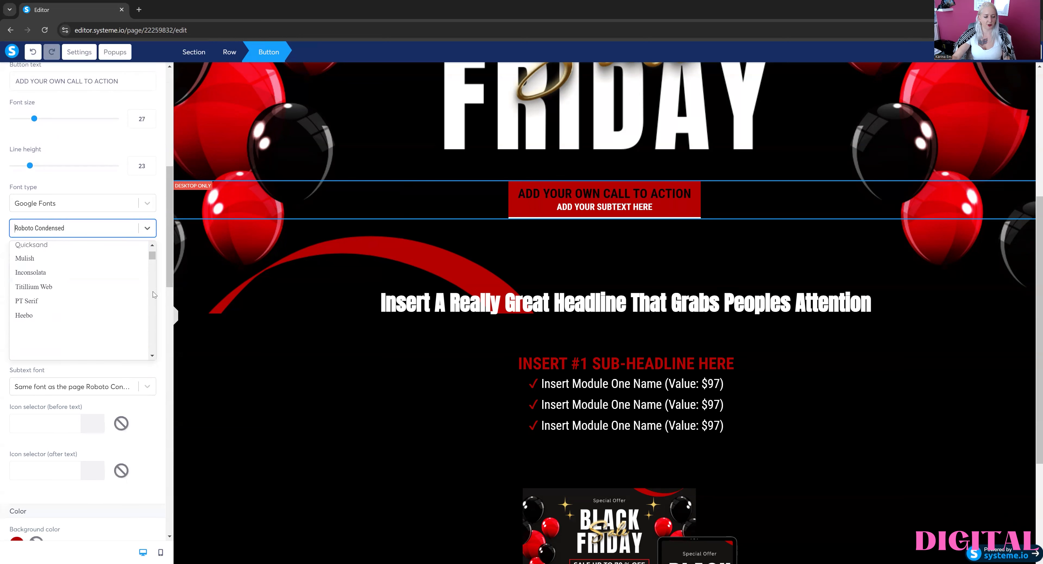
{"action": "left_click", "coordinate": [3, 260]}
- Set the button's background colour to white (FFFFFF)
{"action": "scroll", "coordinate": [3, 259], "scroll_direction": "down", "scroll_amount": 5}
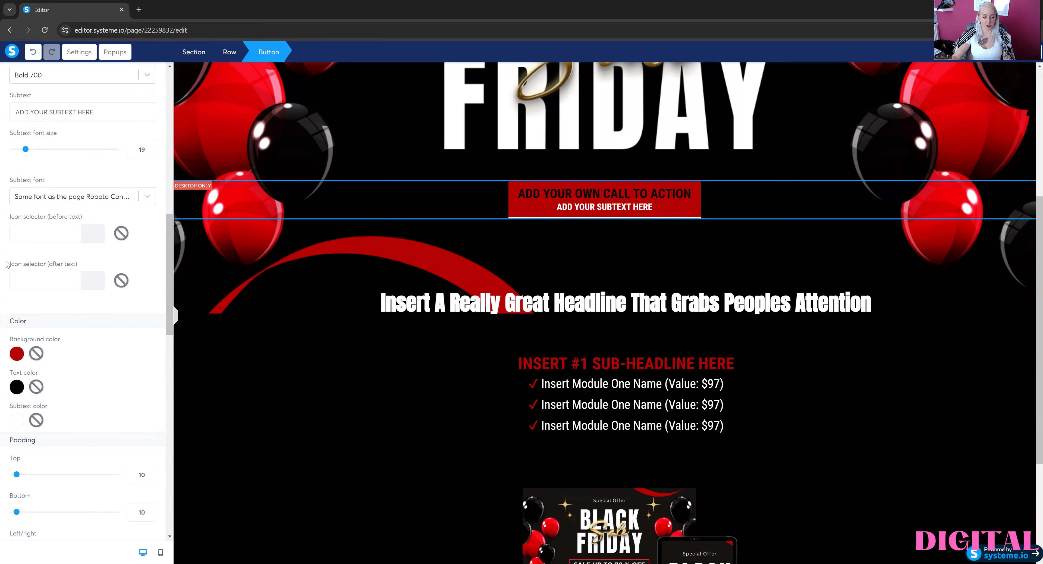
{"action": "left_click", "coordinate": [16, 354]}
{"action": "left_click", "coordinate": [128, 423]}
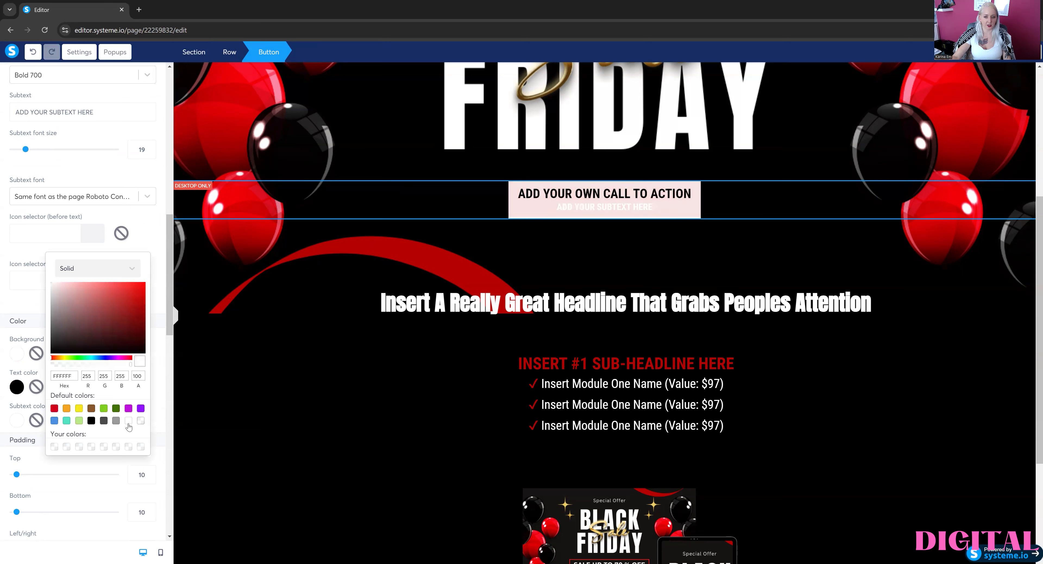
{"action": "left_click", "coordinate": [2, 382]}
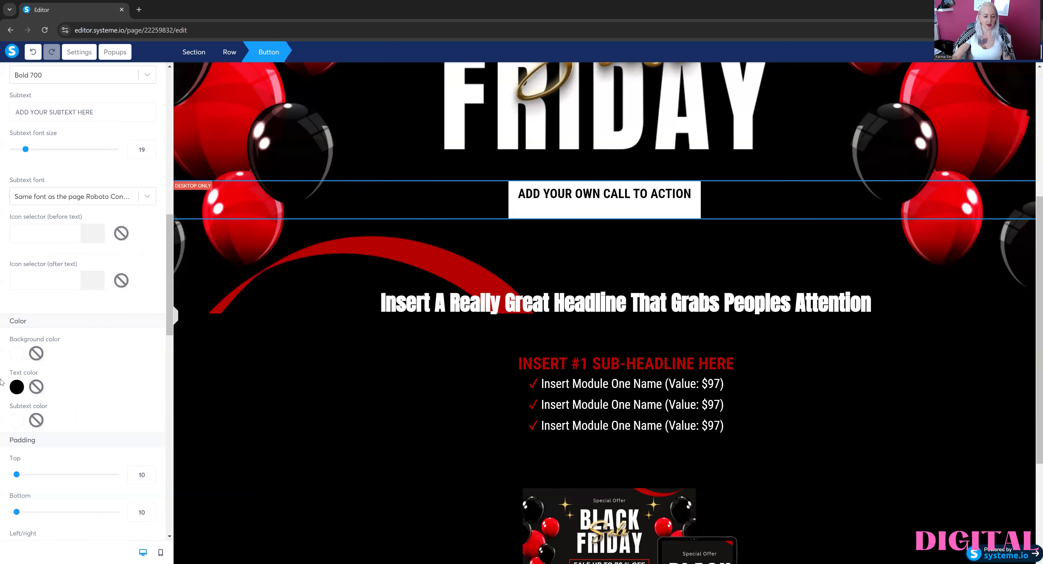
- Set the button's subtext colour to red (D0021B) and deselect the button to check its look on the page
{"action": "left_click", "coordinate": [21, 419]}
{"action": "left_click", "coordinate": [54, 462]}
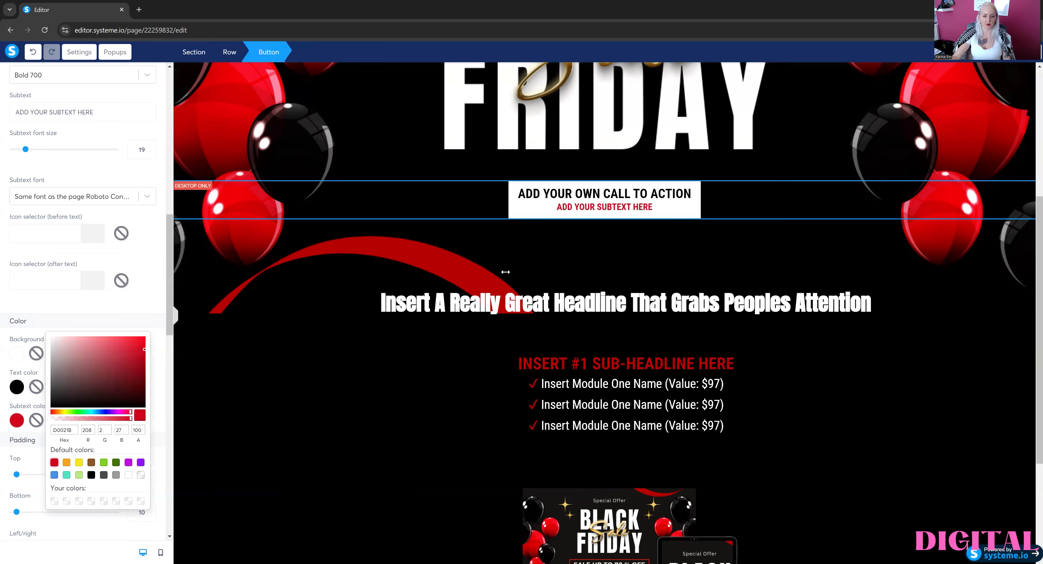
{"action": "left_click", "coordinate": [528, 247]}
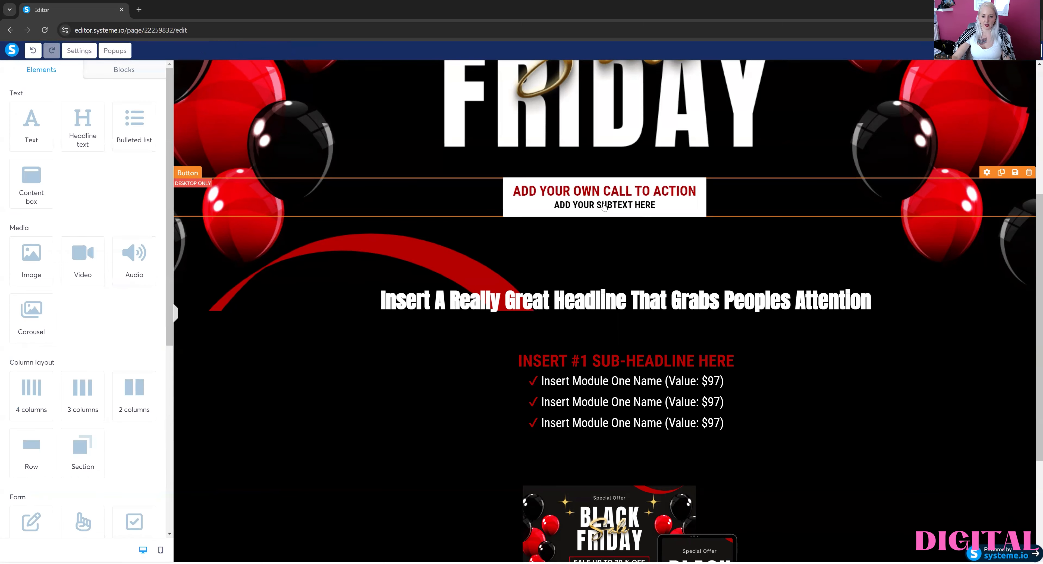
{"action": "left_click", "coordinate": [570, 207]}
{"action": "left_click", "coordinate": [567, 160]}
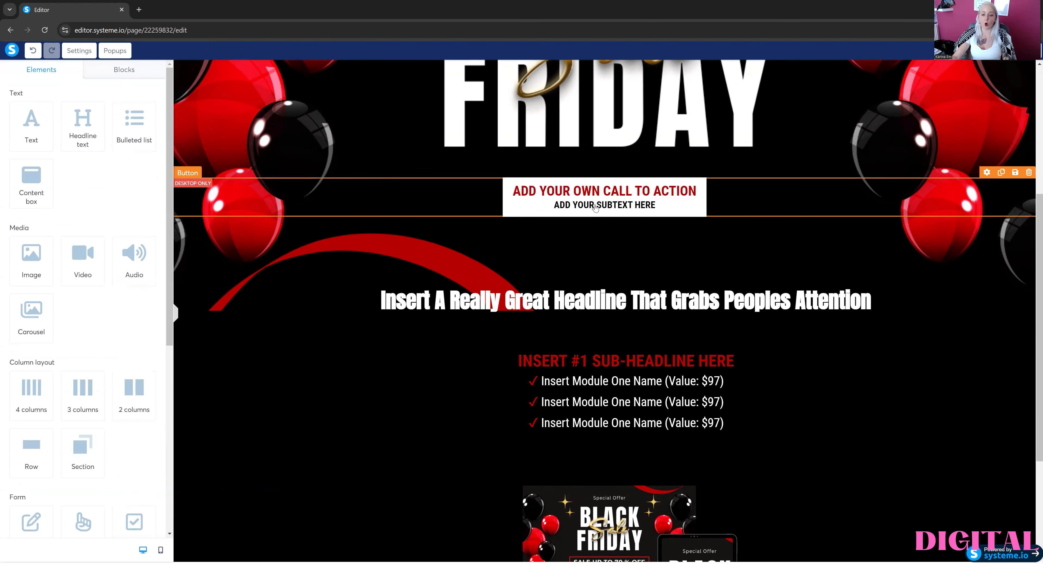
- Set the button's hover effect colours to white text, a black background and light green (B8E986) subtext
{"action": "left_click", "coordinate": [598, 198]}
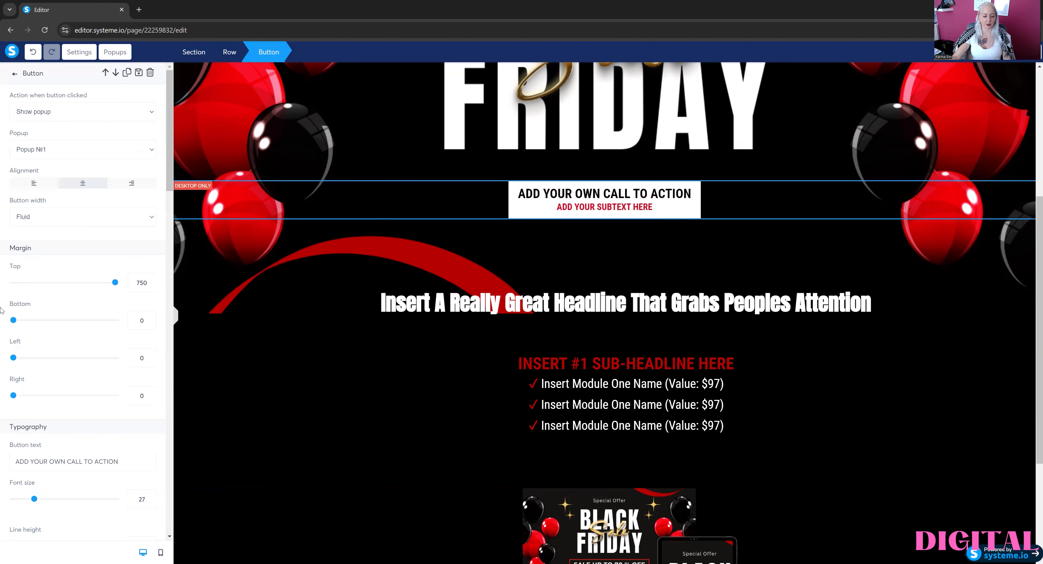
{"action": "scroll", "coordinate": [106, 398], "scroll_direction": "down", "scroll_amount": 10}
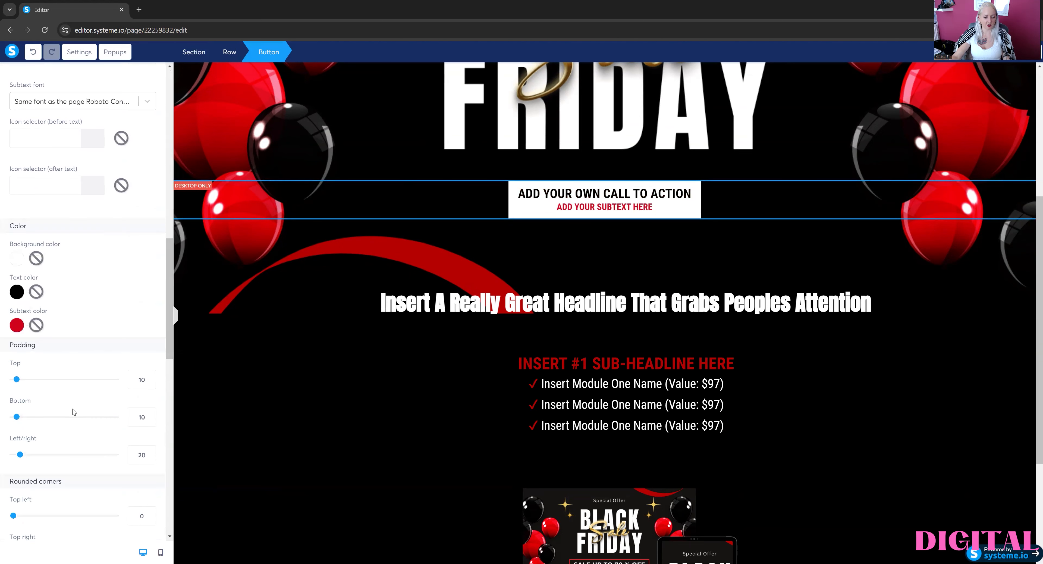
{"action": "scroll", "coordinate": [68, 368], "scroll_direction": "down", "scroll_amount": 8}
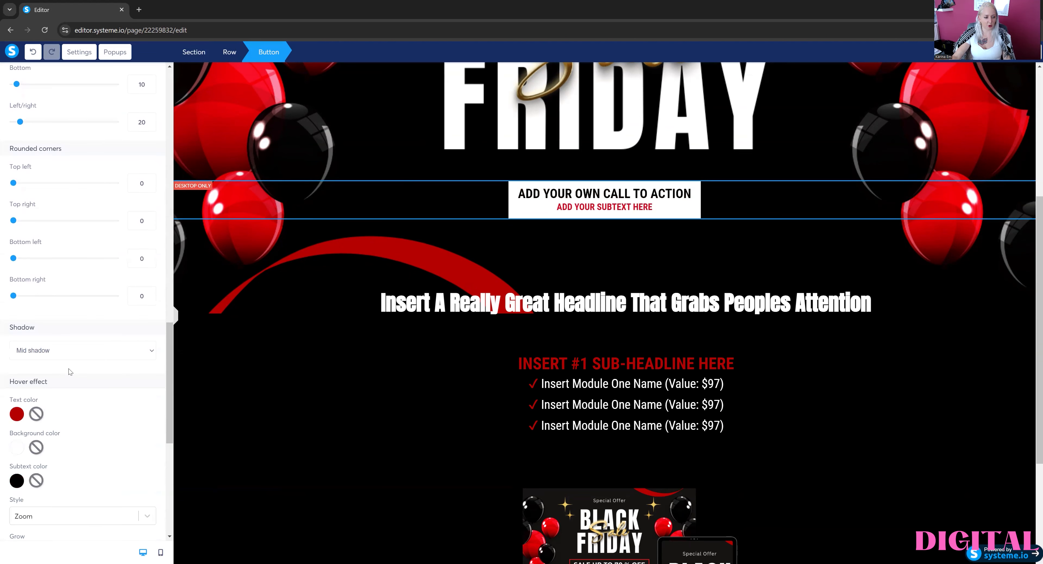
{"action": "scroll", "coordinate": [68, 367], "scroll_direction": "down", "scroll_amount": 1}
{"action": "scroll", "coordinate": [32, 350], "scroll_direction": "down", "scroll_amount": 1}
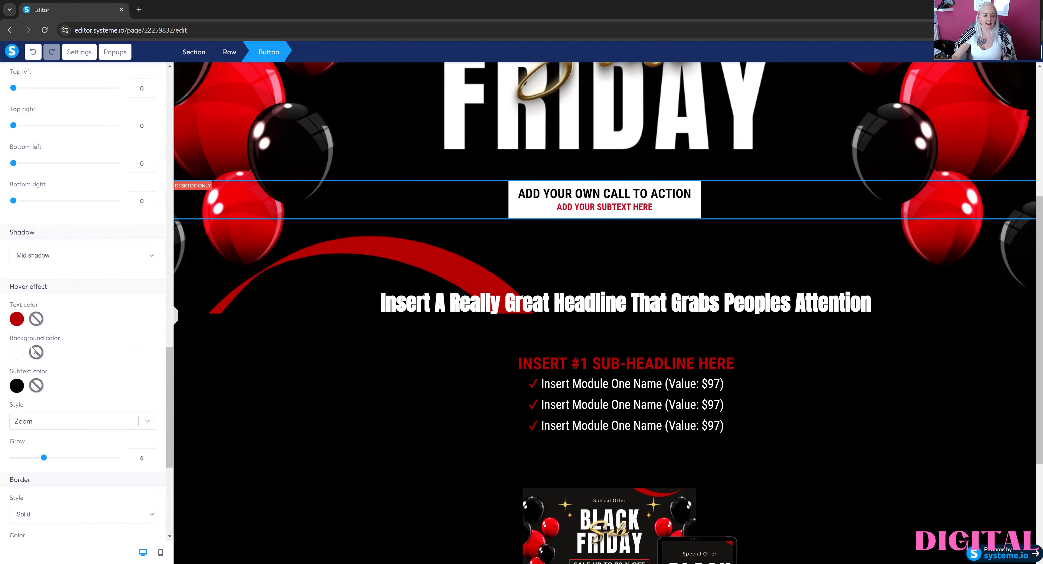
{"action": "left_click", "coordinate": [15, 320]}
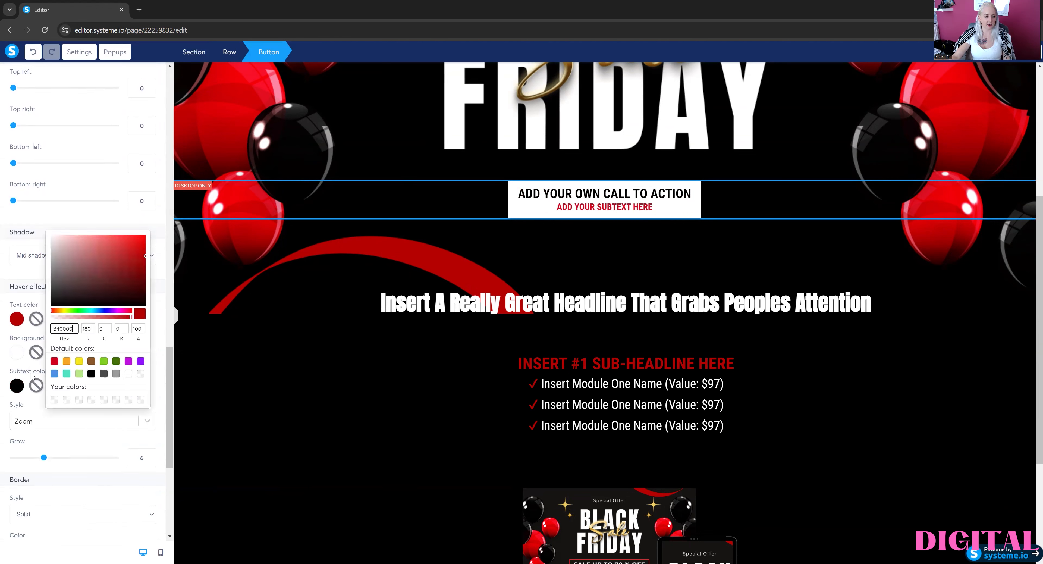
{"action": "left_click", "coordinate": [128, 374]}
{"action": "left_click", "coordinate": [16, 353]}
{"action": "left_click", "coordinate": [92, 409]}
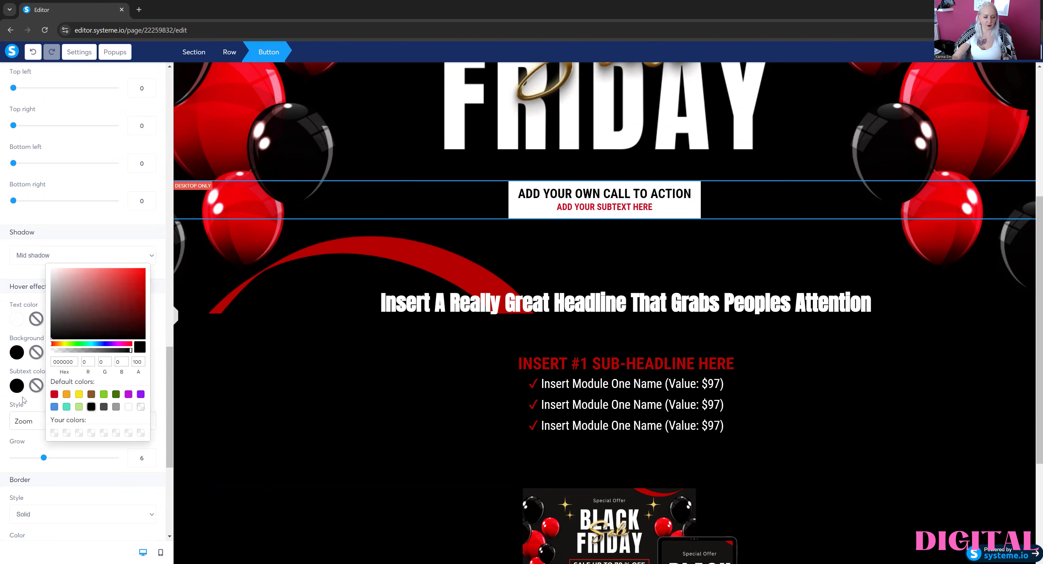
{"action": "left_click", "coordinate": [16, 388]}
{"action": "left_click", "coordinate": [79, 440]}
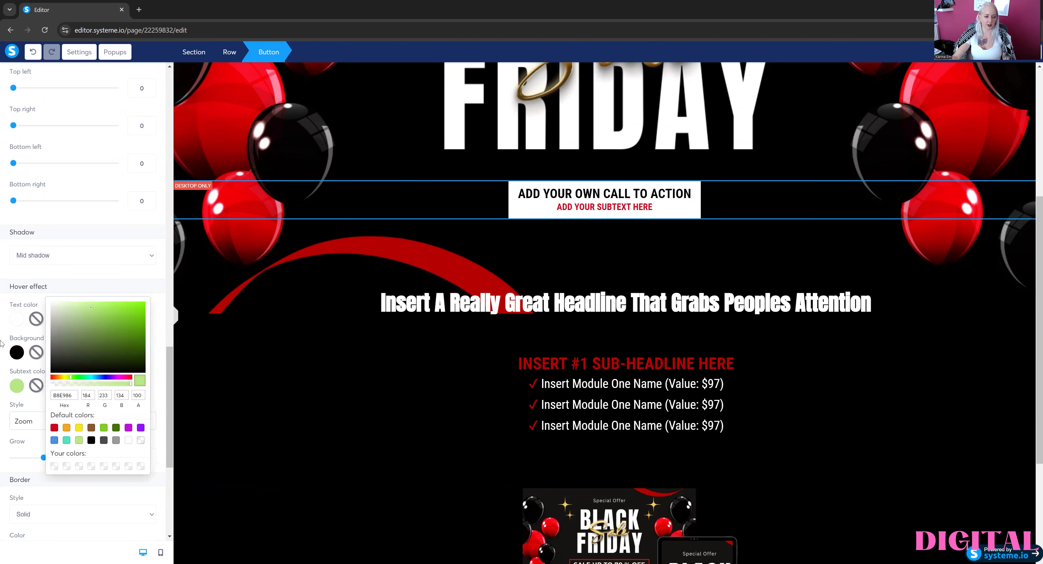
{"action": "left_click", "coordinate": [596, 204]}
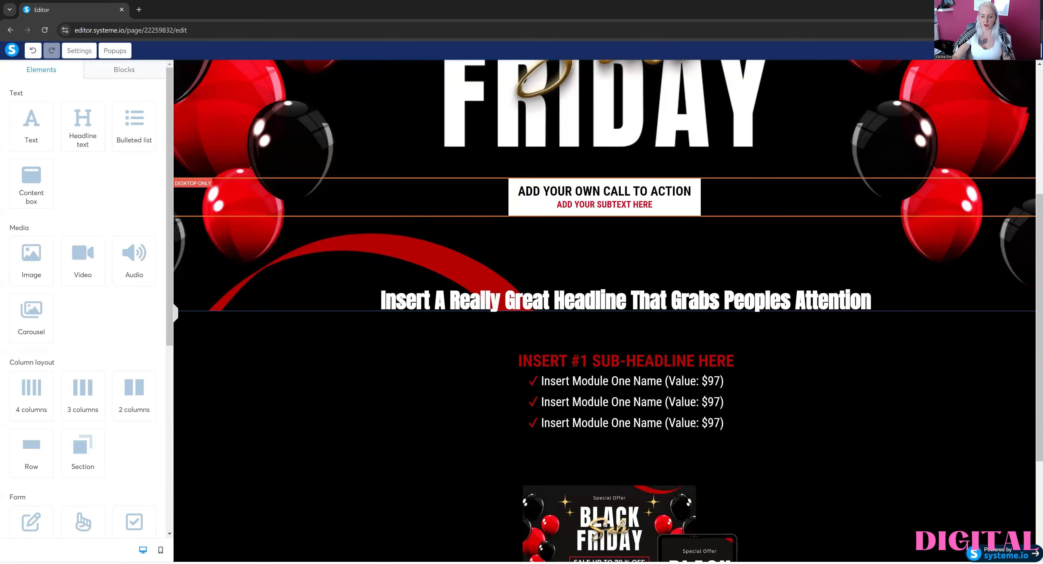
- Replace the word "Attention" at the end of the main headline with "Add your own text as you like"
{"action": "scroll", "coordinate": [861, 156], "scroll_direction": "down", "scroll_amount": 2}
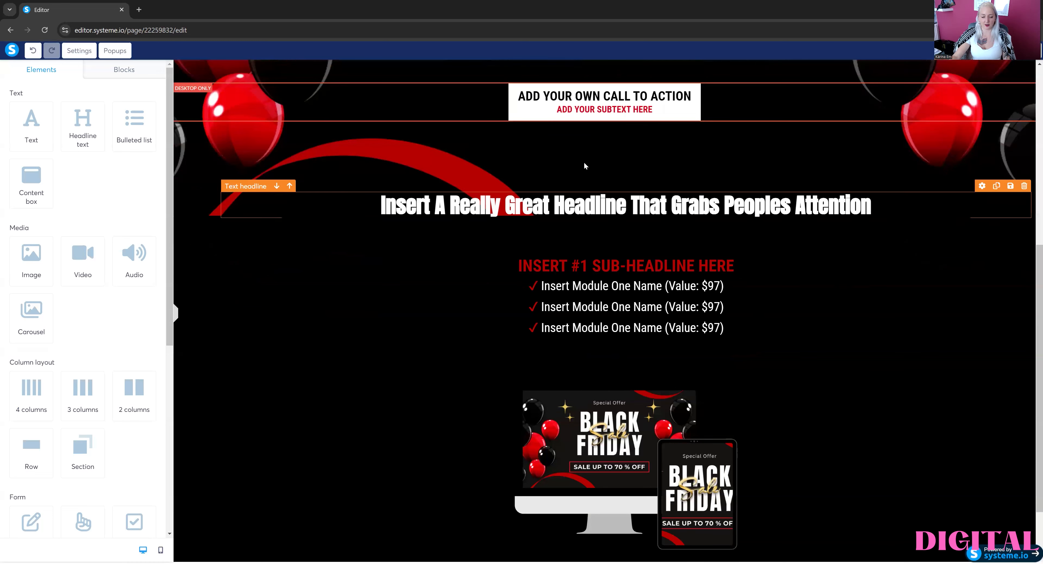
{"action": "left_click", "coordinate": [597, 205]}
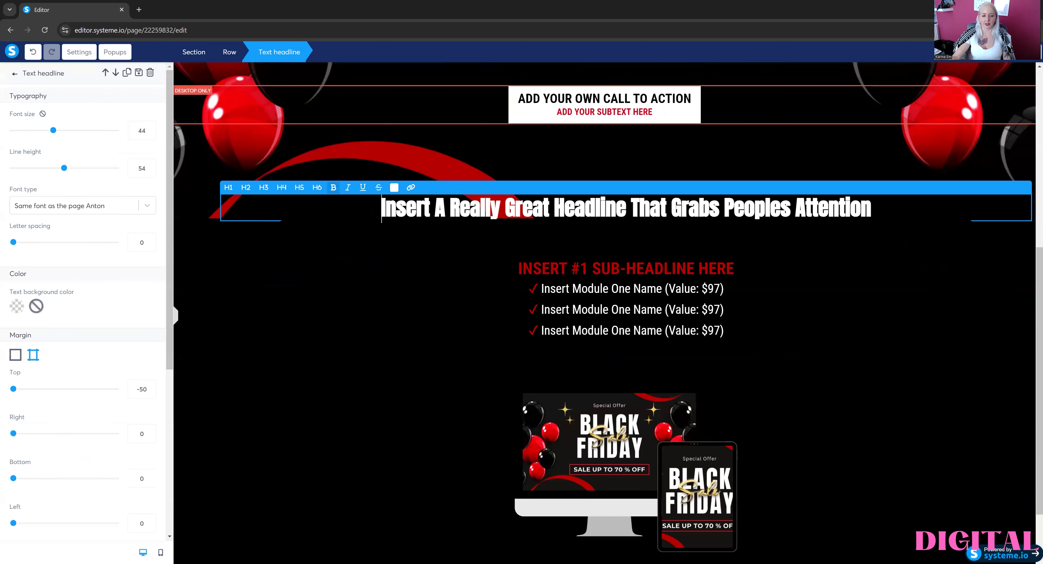
{"action": "left_click_drag", "start_coordinate": [381, 209], "coordinate": [872, 209]}
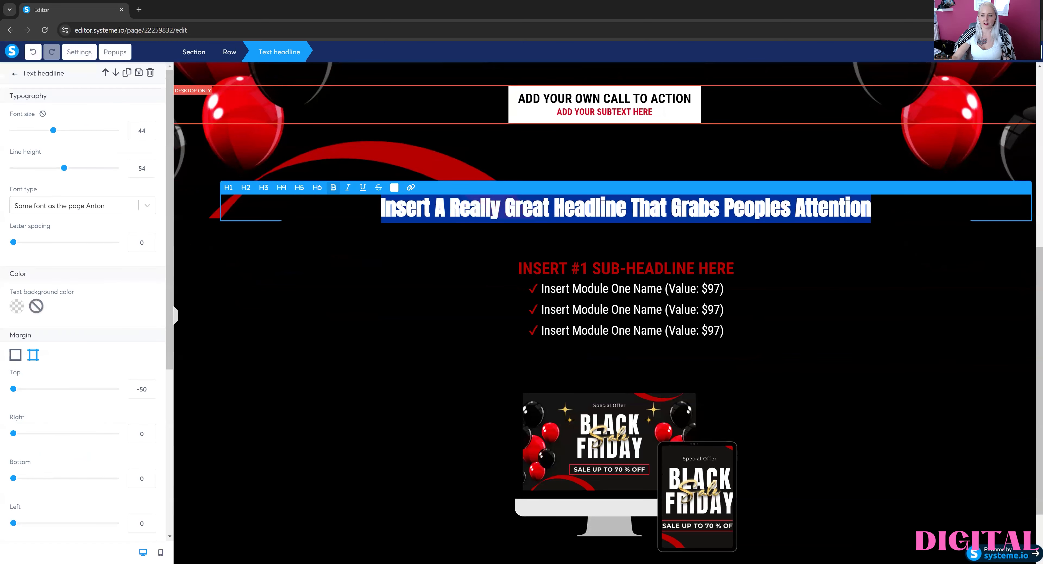
{"action": "left_click", "coordinate": [871, 208]}
{"action": "key", "text": "BackSpace"}
{"action": "key", "text": "BackSpace"}
{"action": "key", "text": "BackSpace"}
{"action": "key", "text": "BackSpace"}
{"action": "key", "text": "BackSpace"}
{"action": "key", "text": "BackSpace"}
{"action": "key", "text": "BackSpace"}
{"action": "key", "text": "BackSpace"}
{"action": "key", "text": "BackSpace"}
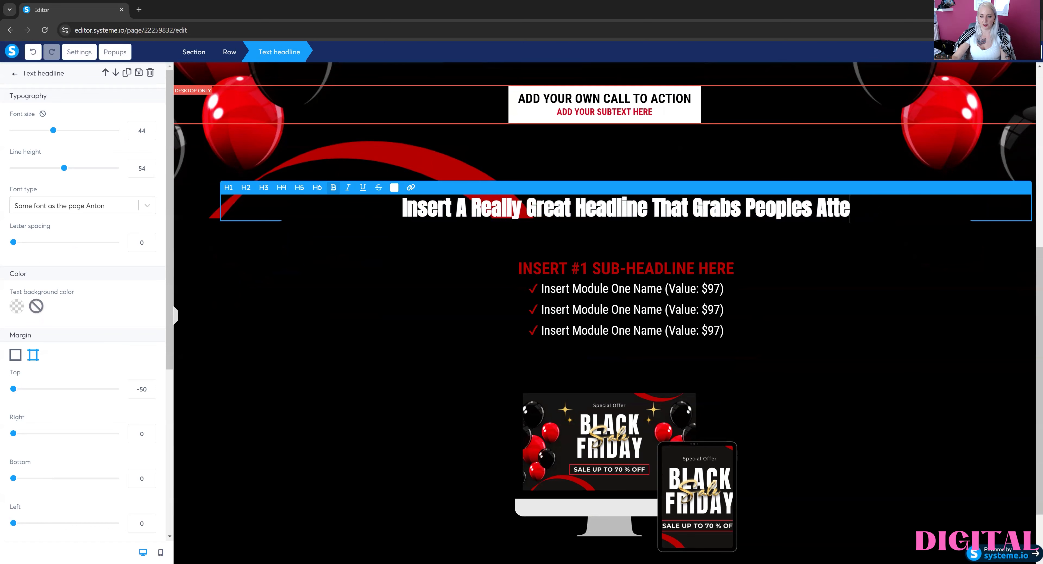
{"action": "type", "text": "A"}
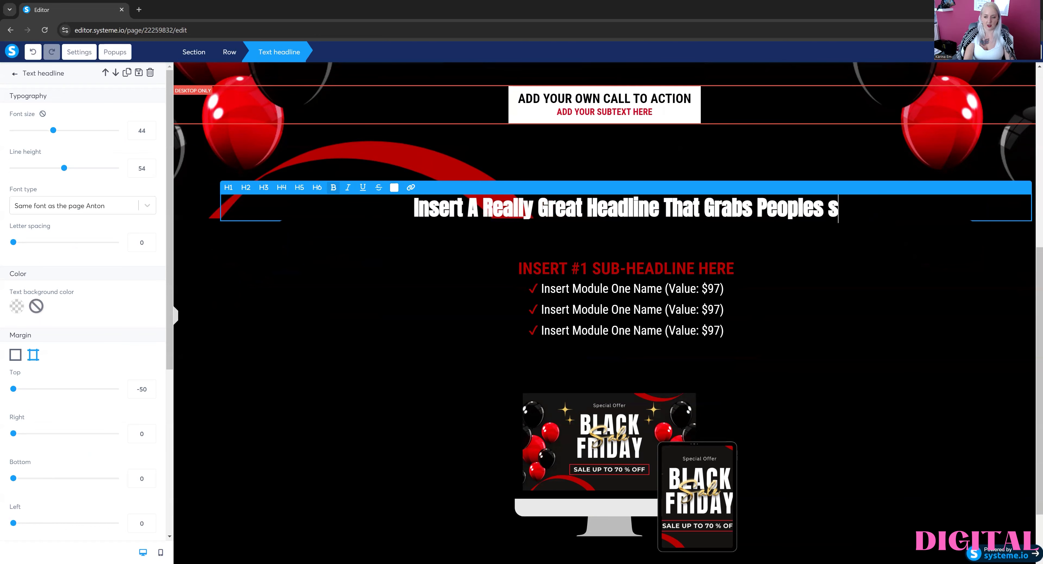
{"action": "key", "text": "BackSpace"}
{"action": "type", "text": "Add "}
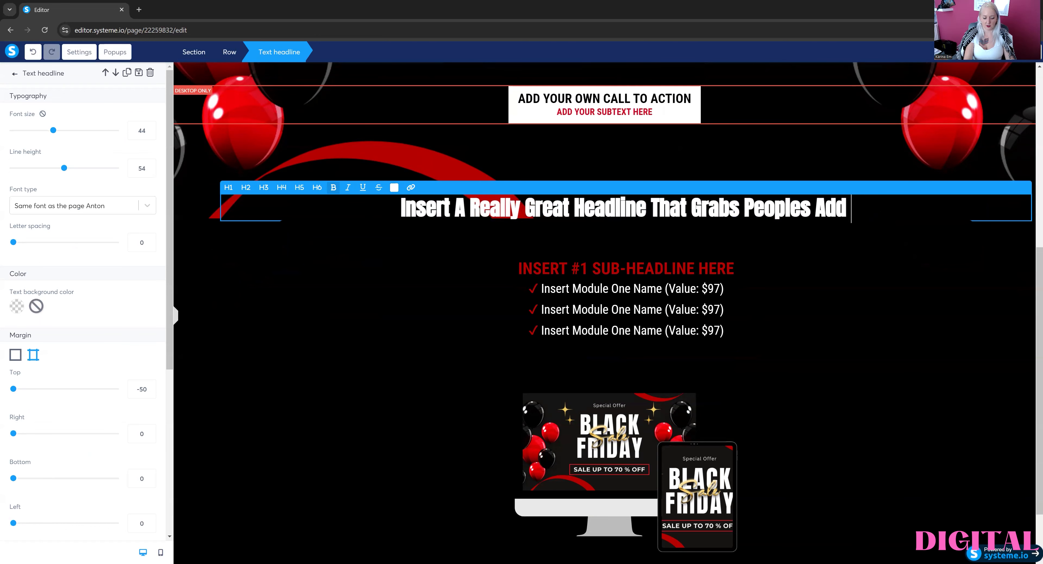
{"action": "type", "text": "your own text o"}
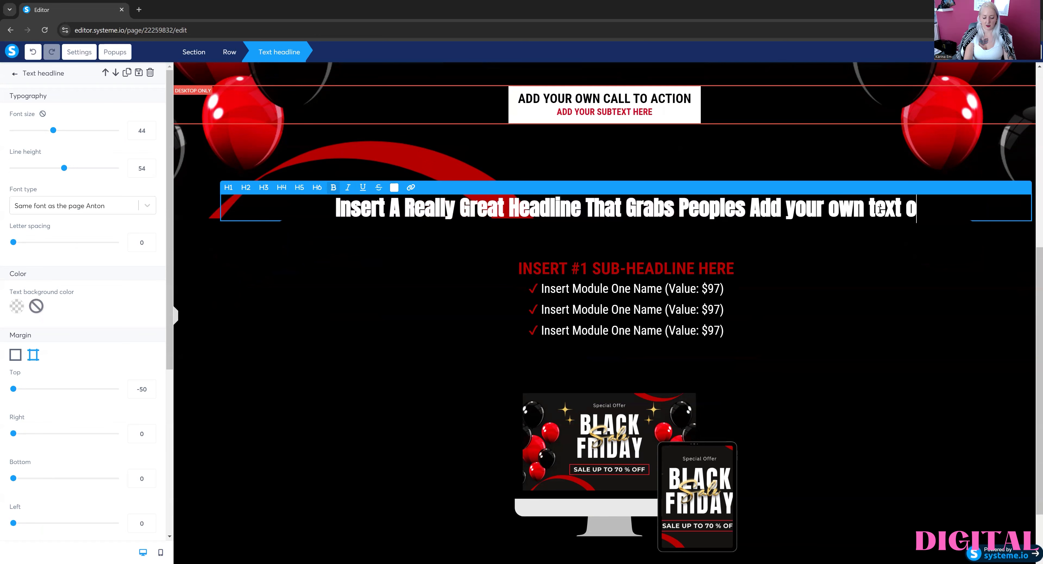
{"action": "key", "text": "BackSpace"}
{"action": "type", "text": "as you like"}
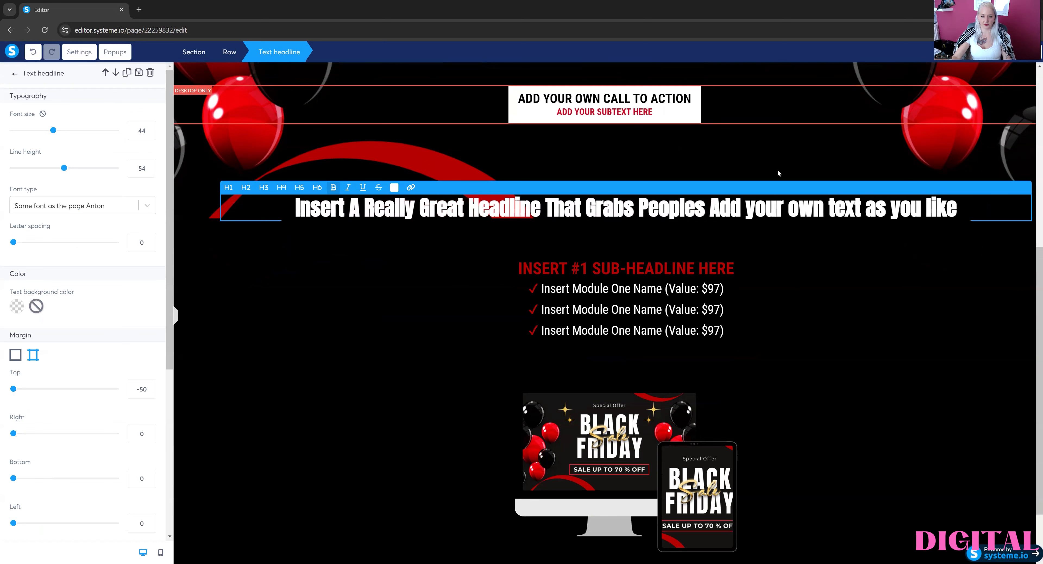
- Delete the beginning of the main headline so that it reads only "Add your own text as you like"
{"action": "left_click_drag", "start_coordinate": [709, 209], "coordinate": [284, 230]}
{"action": "key", "text": "BackSpace"}
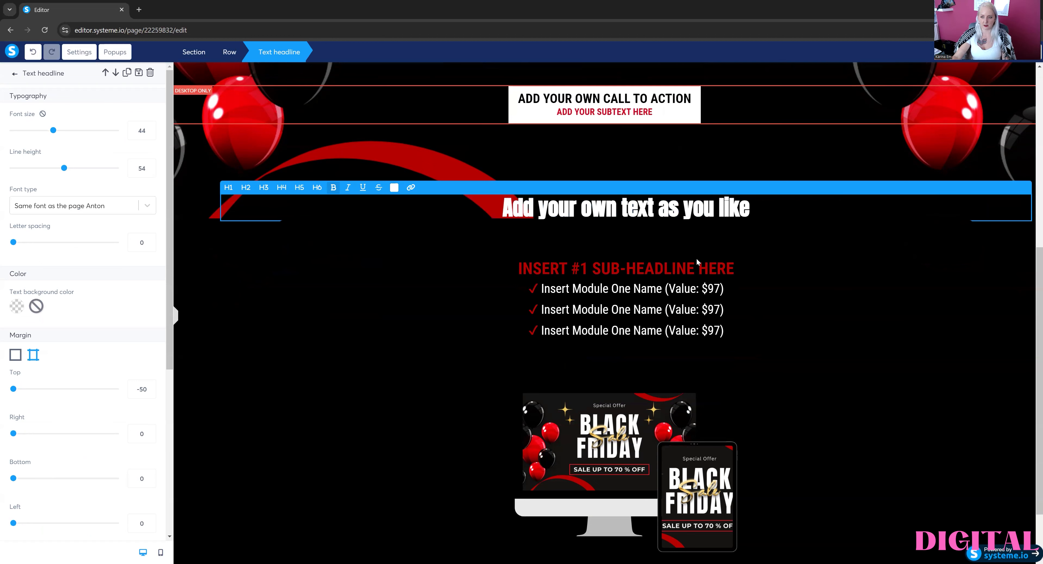
{"action": "left_click", "coordinate": [577, 268]}
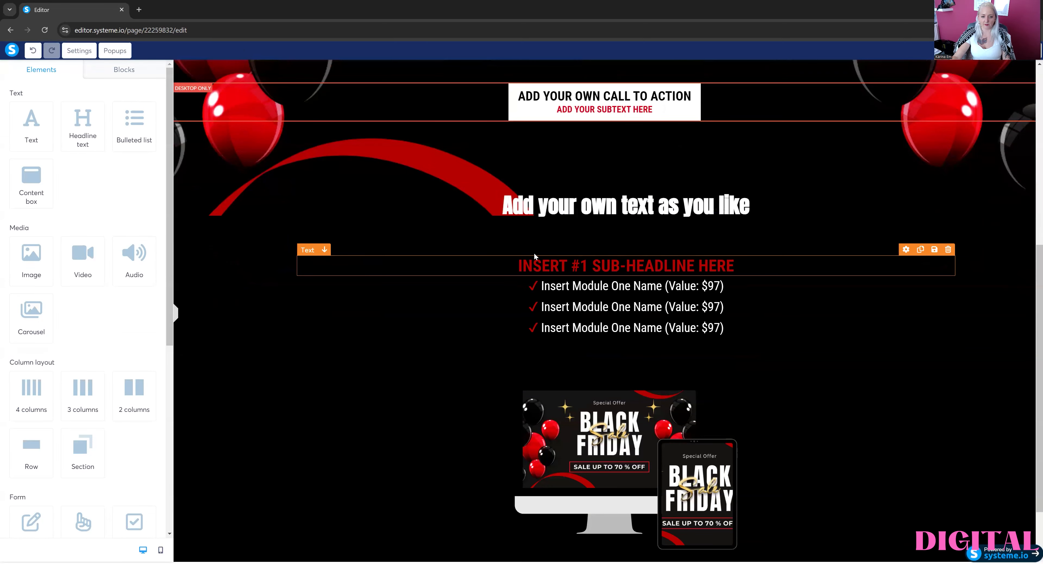
- Select the red sub-headline under the main headline to look at its editable text
{"action": "left_click", "coordinate": [556, 270]}
{"action": "left_click_drag", "start_coordinate": [519, 269], "coordinate": [735, 267]}
{"action": "left_click", "coordinate": [694, 263]}
{"action": "scroll", "coordinate": [694, 263], "scroll_direction": "down", "scroll_amount": 1}
{"action": "left_click", "coordinate": [621, 275]}
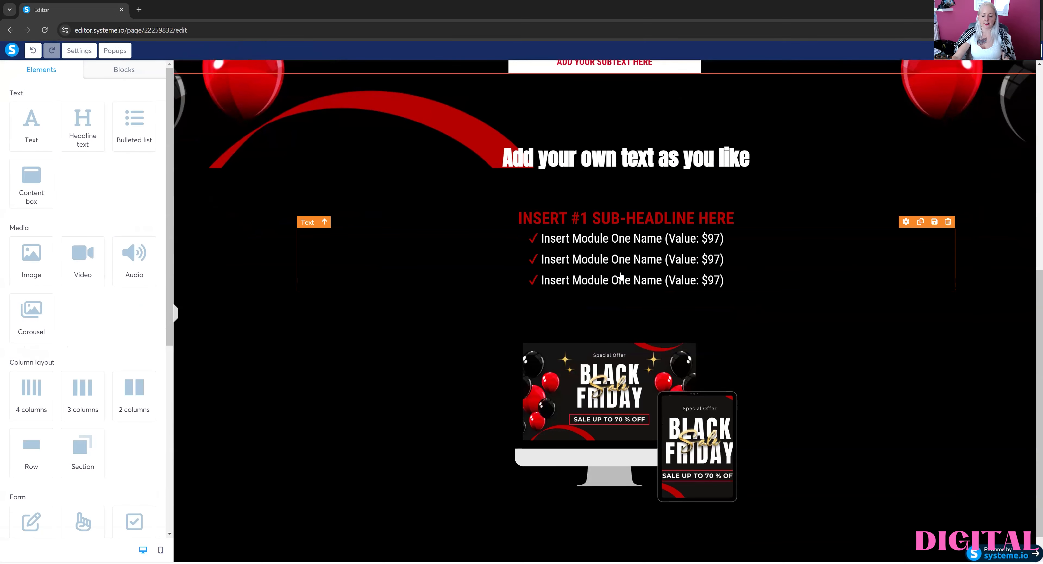
- Open the module list's text element and examine its typography, spacing, alignment and visibility settings
{"action": "left_click", "coordinate": [594, 262]}
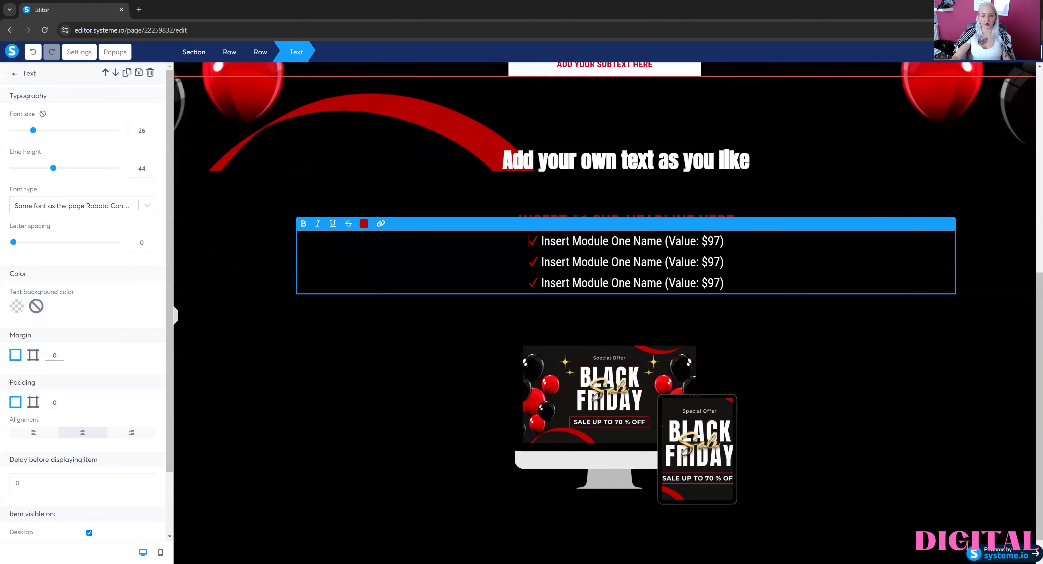
{"action": "left_click", "coordinate": [681, 240]}
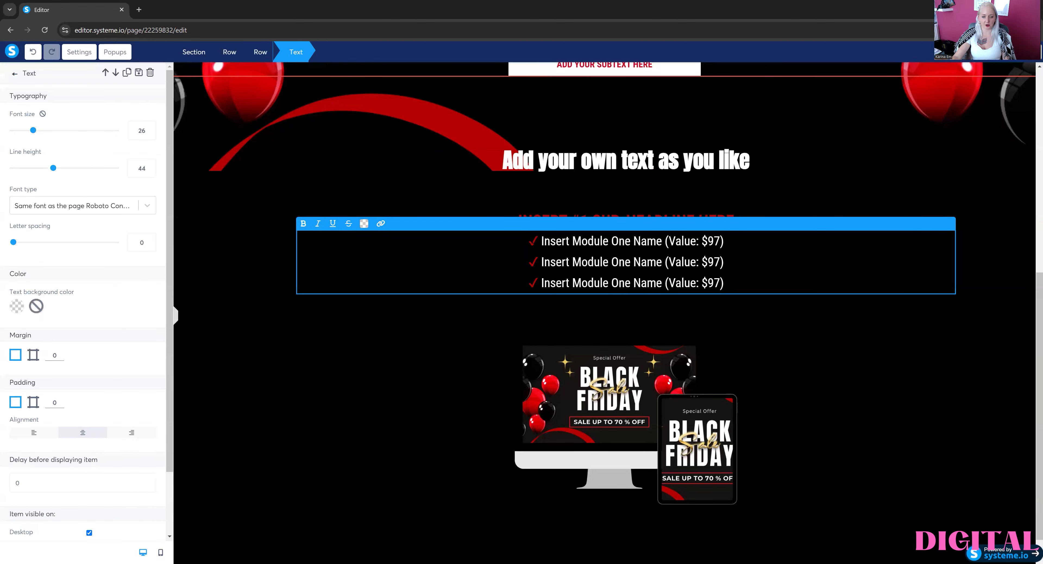
{"action": "scroll", "coordinate": [67, 274], "scroll_direction": "down", "scroll_amount": 2}
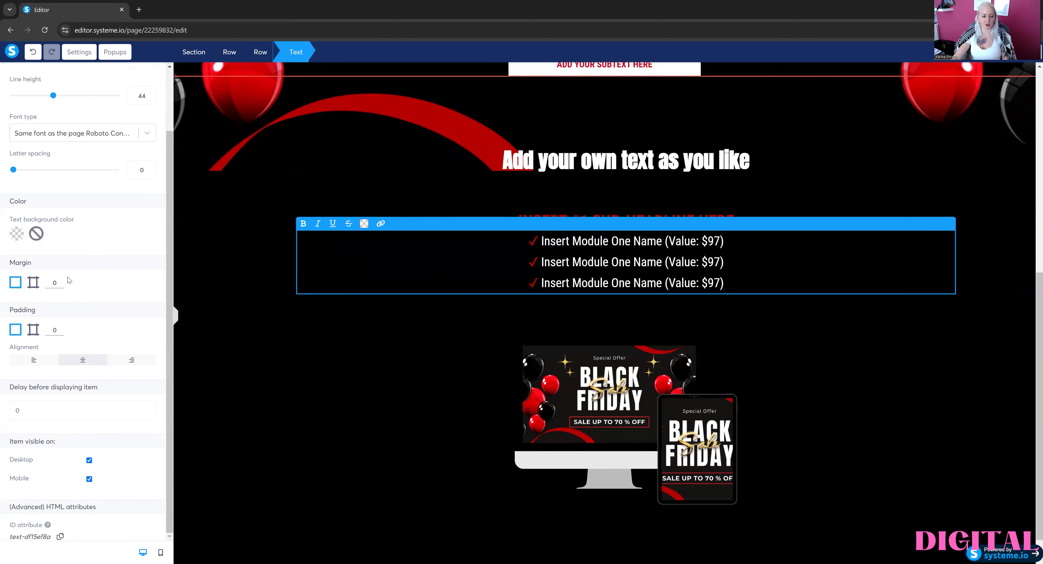
{"action": "scroll", "coordinate": [115, 168], "scroll_direction": "up", "scroll_amount": 2}
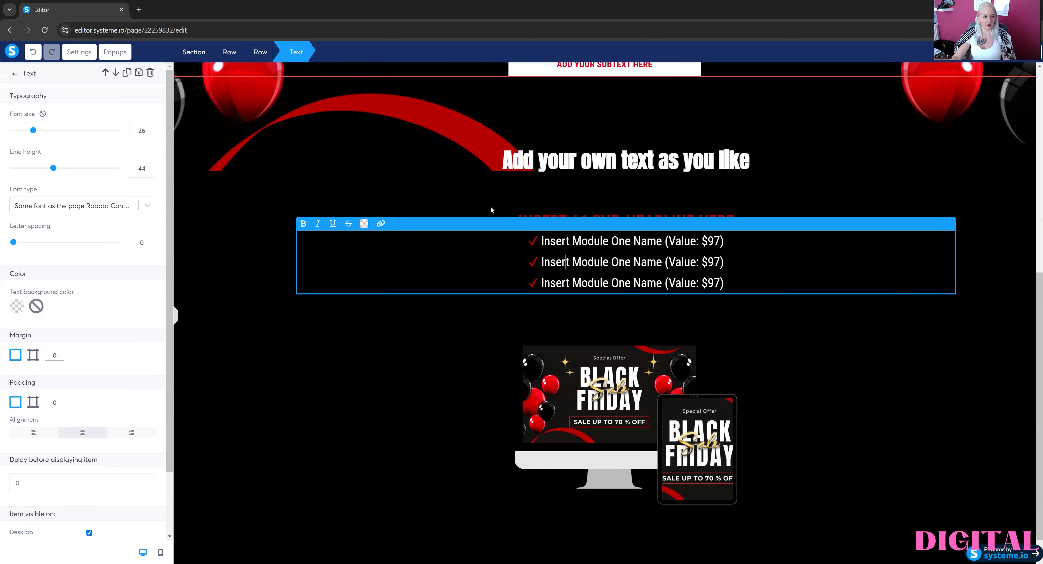
{"action": "left_click", "coordinate": [494, 194]}
{"action": "left_click", "coordinate": [875, 254]}
{"action": "scroll", "coordinate": [104, 236], "scroll_direction": "down", "scroll_amount": 2}
{"action": "scroll", "coordinate": [80, 270], "scroll_direction": "up", "scroll_amount": 2}
- Check how the red tick marks and the module name lines in the list can be selected for editing
{"action": "left_click_drag", "start_coordinate": [544, 242], "coordinate": [535, 242]}
{"action": "left_click", "coordinate": [530, 243]}
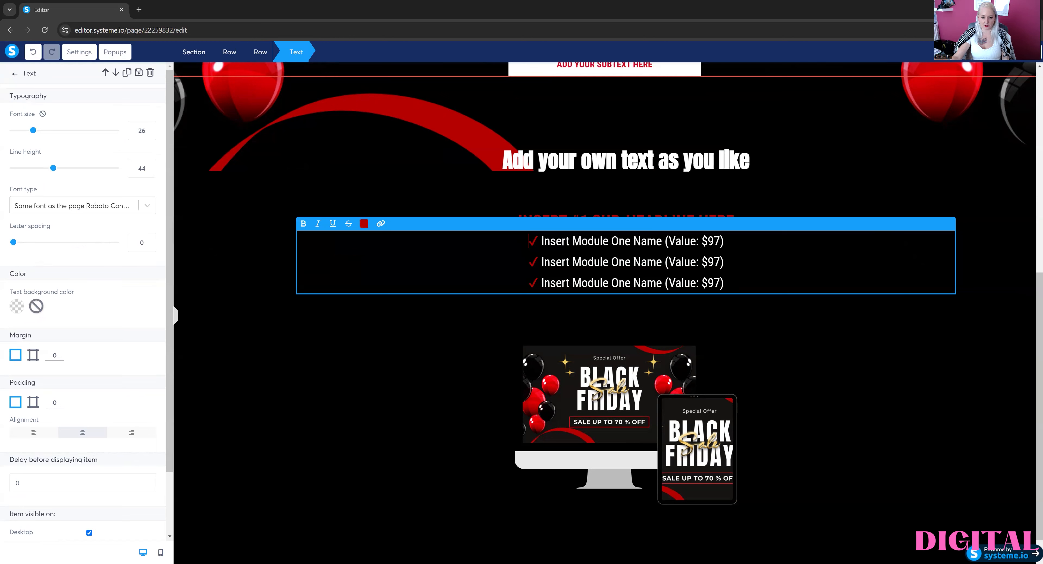
{"action": "left_click", "coordinate": [545, 242]}
{"action": "double_click", "coordinate": [535, 241]}
{"action": "left_click", "coordinate": [569, 242]}
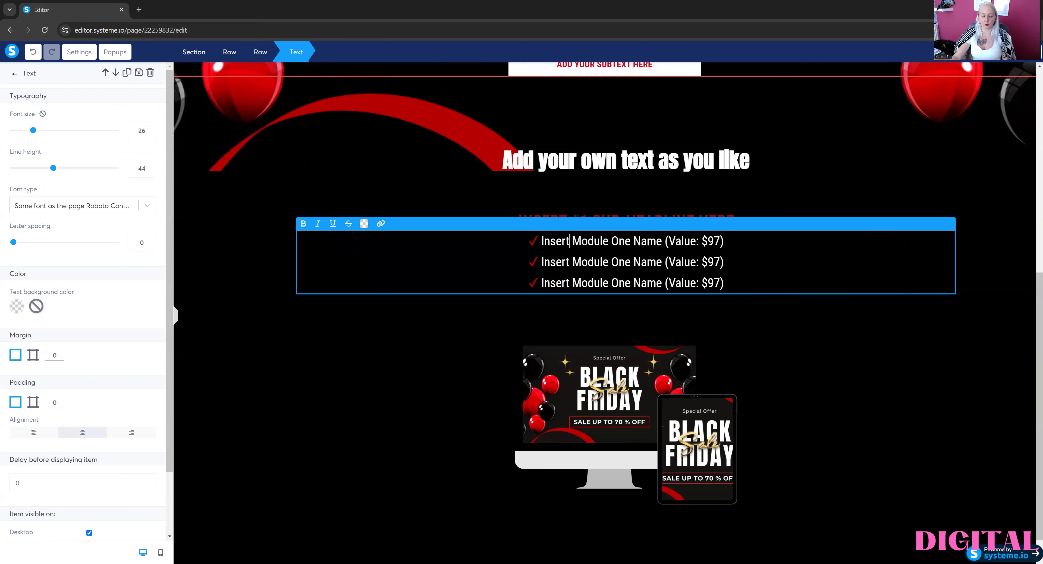
{"action": "left_click_drag", "start_coordinate": [724, 241], "coordinate": [562, 241]}
{"action": "left_click_drag", "start_coordinate": [724, 262], "coordinate": [561, 262]}
{"action": "left_click", "coordinate": [724, 282]}
{"action": "scroll", "coordinate": [752, 305], "scroll_direction": "down", "scroll_amount": 1}
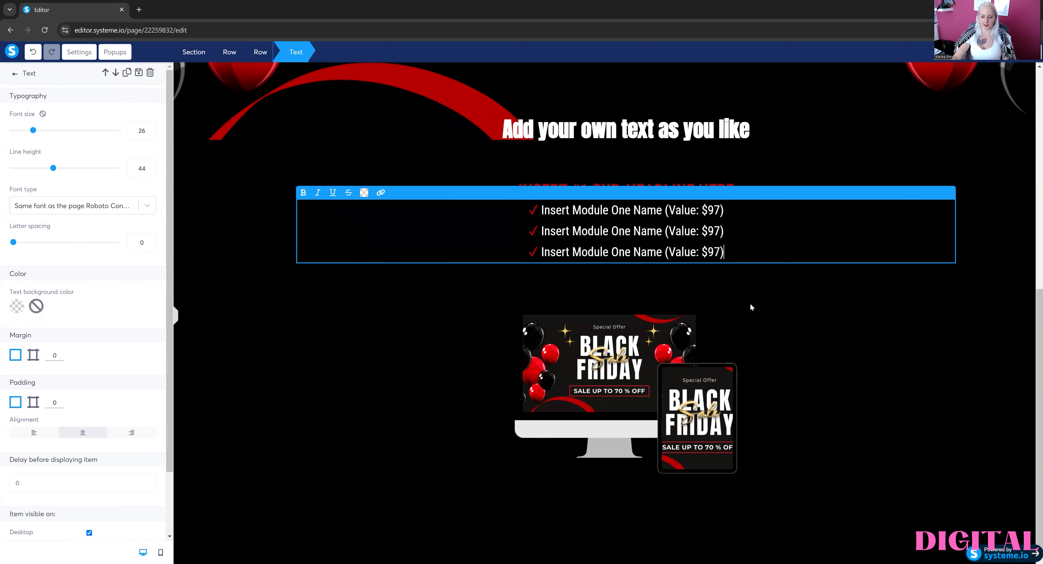
- Replace the Black Friday mockup image below the module list with CanvaMockups.png and set its image size to 268
{"action": "left_click", "coordinate": [784, 333]}
{"action": "left_click", "coordinate": [646, 351]}
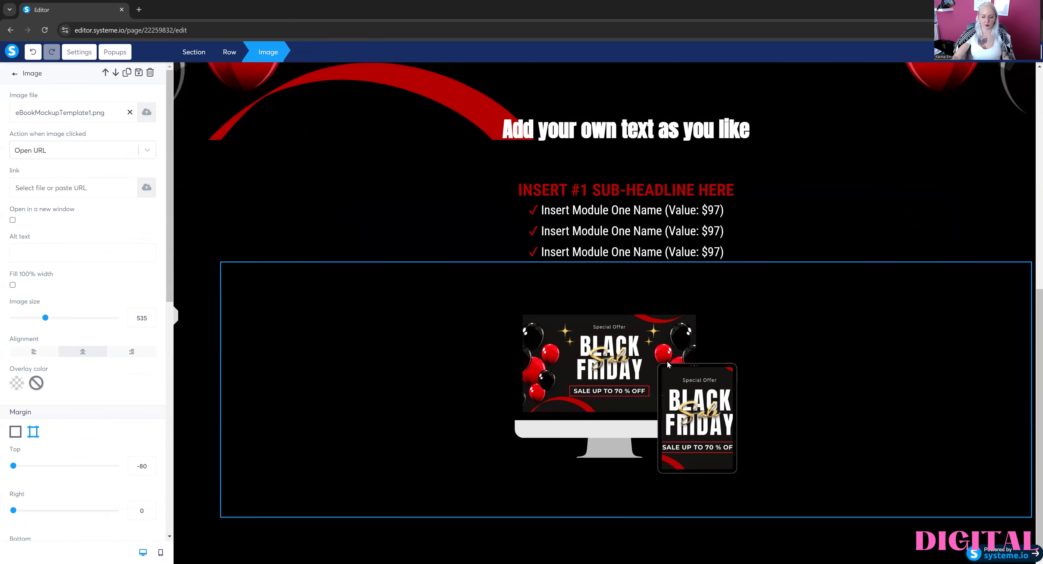
{"action": "left_click", "coordinate": [598, 353]}
{"action": "left_click", "coordinate": [770, 354]}
{"action": "left_click", "coordinate": [771, 354]}
{"action": "left_click", "coordinate": [981, 254]}
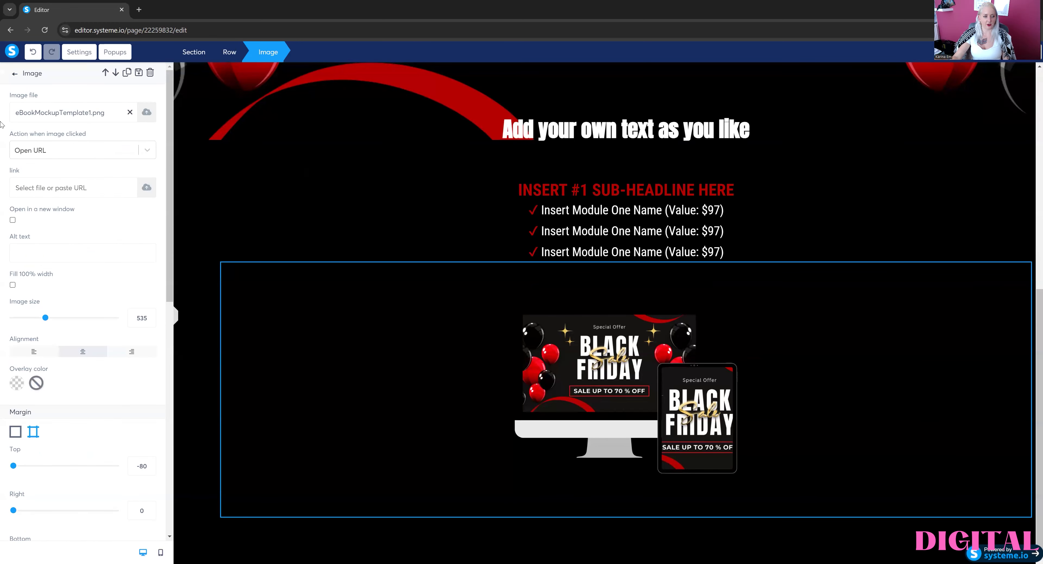
{"action": "left_click", "coordinate": [139, 117]}
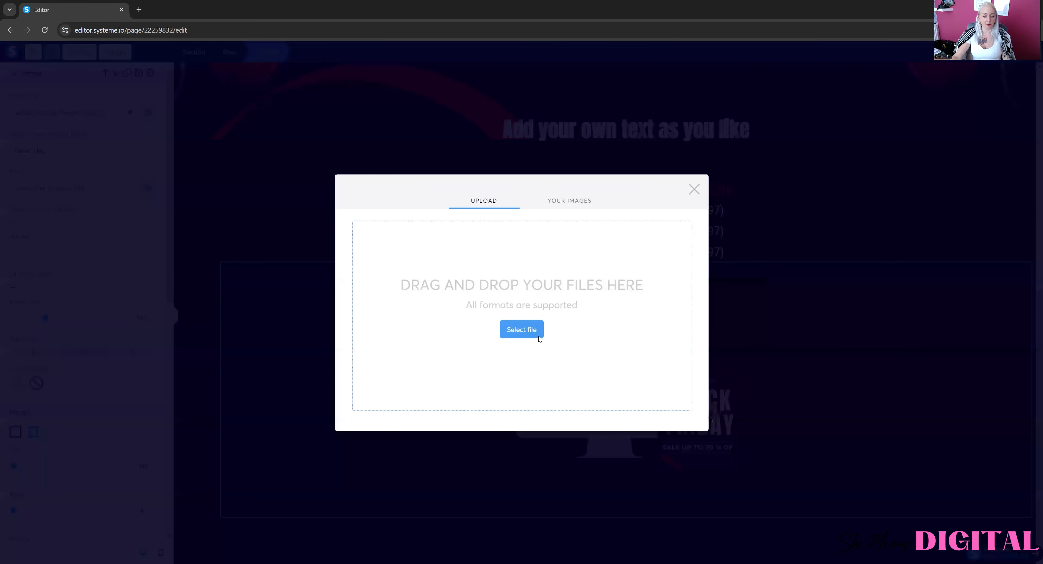
{"action": "left_click", "coordinate": [580, 199]}
{"action": "left_click", "coordinate": [380, 245]}
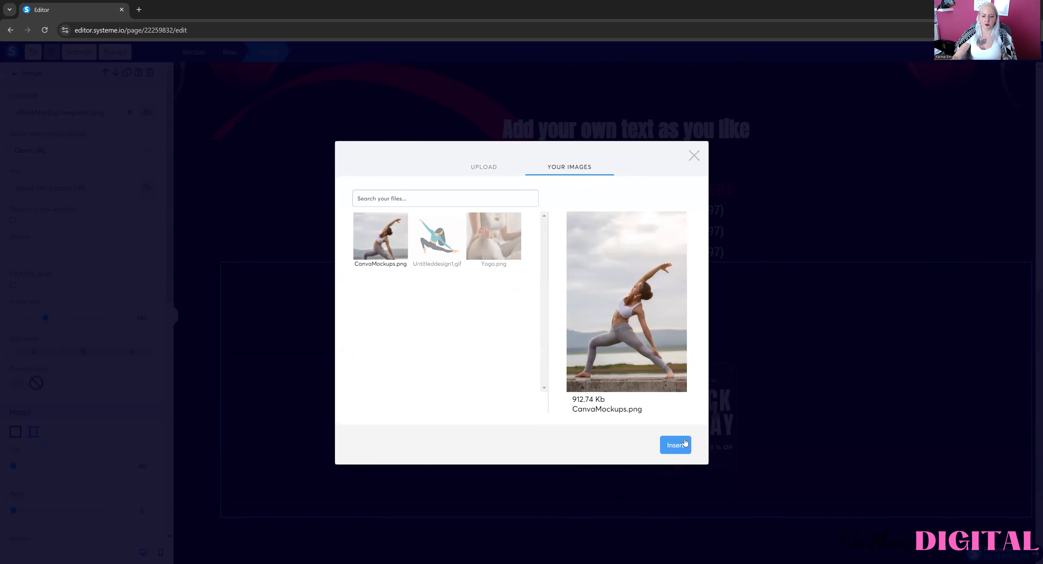
{"action": "left_click", "coordinate": [683, 443]}
{"action": "left_click_drag", "start_coordinate": [61, 318], "coordinate": [30, 325]}
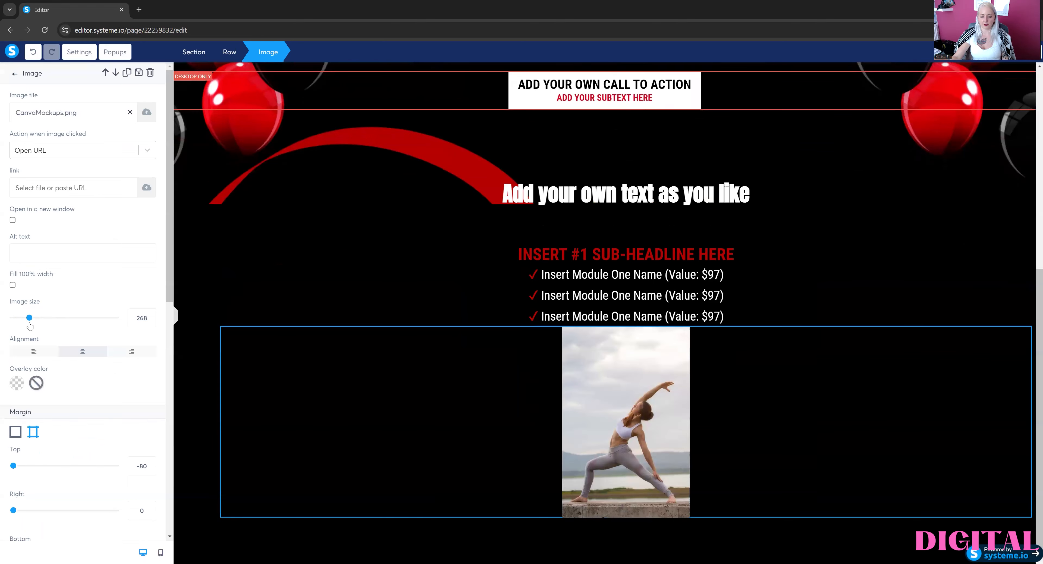
{"action": "left_click", "coordinate": [754, 287]}
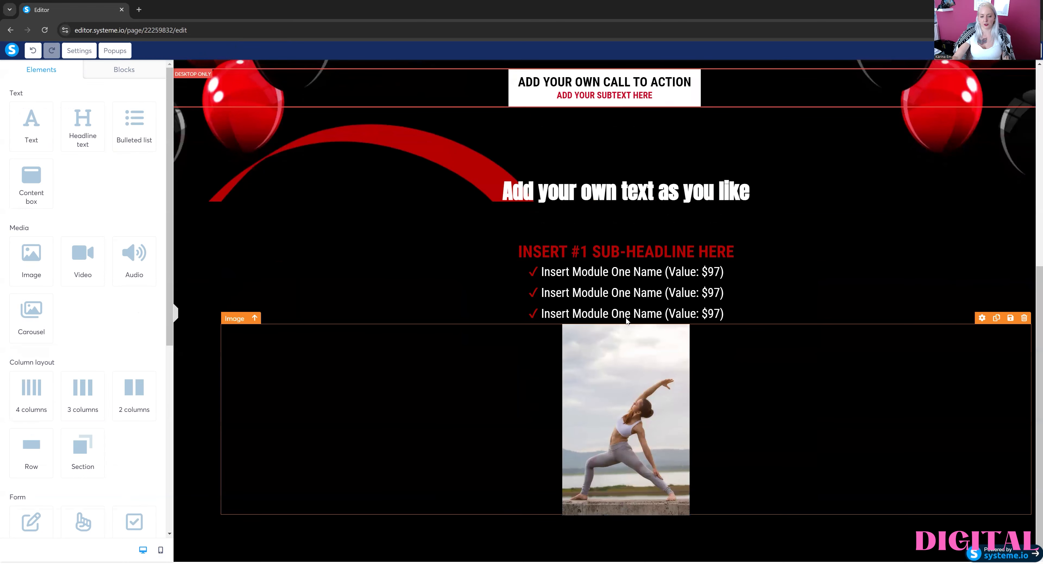
- Switch the editor to the mobile view and review the page layout from the banner to the image
{"action": "scroll", "coordinate": [670, 307], "scroll_direction": "up", "scroll_amount": 2}
{"action": "scroll", "coordinate": [670, 302], "scroll_direction": "up", "scroll_amount": 1}
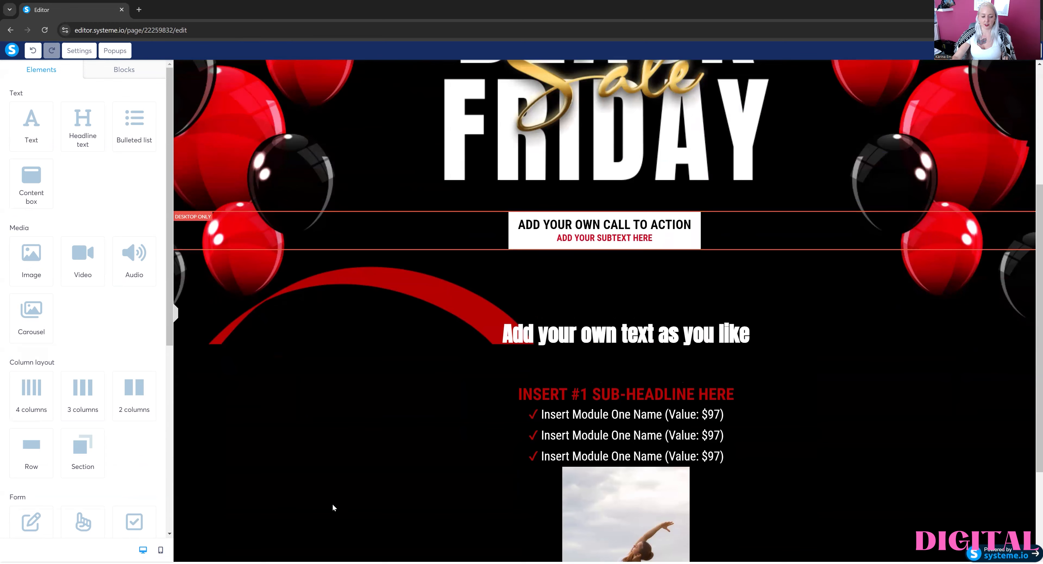
{"action": "left_click", "coordinate": [160, 549]}
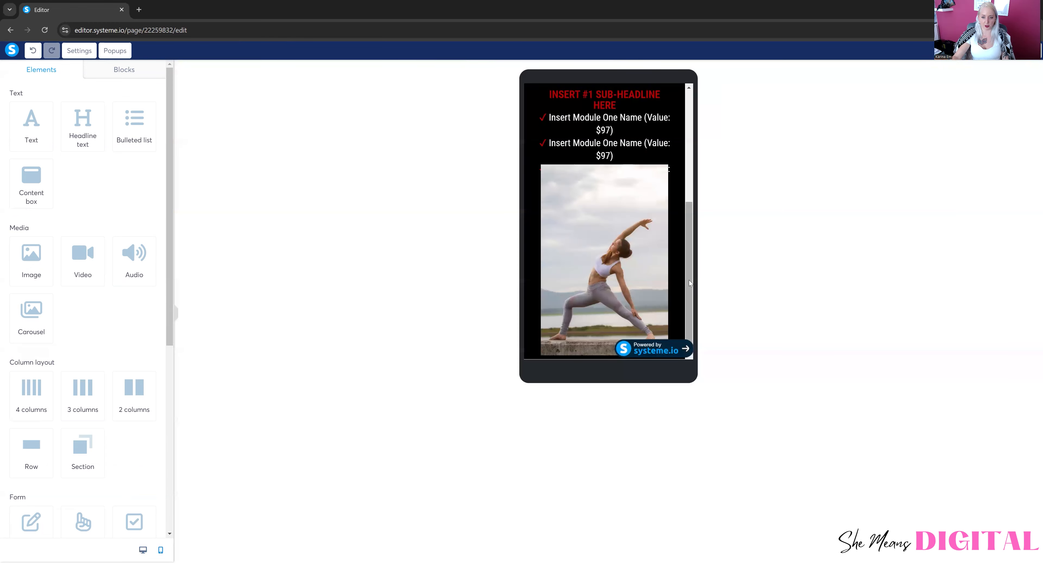
{"action": "scroll", "coordinate": [688, 280], "scroll_direction": "up", "scroll_amount": 1}
{"action": "scroll", "coordinate": [697, 233], "scroll_direction": "up", "scroll_amount": 3}
{"action": "scroll", "coordinate": [713, 261], "scroll_direction": "down", "scroll_amount": 4}
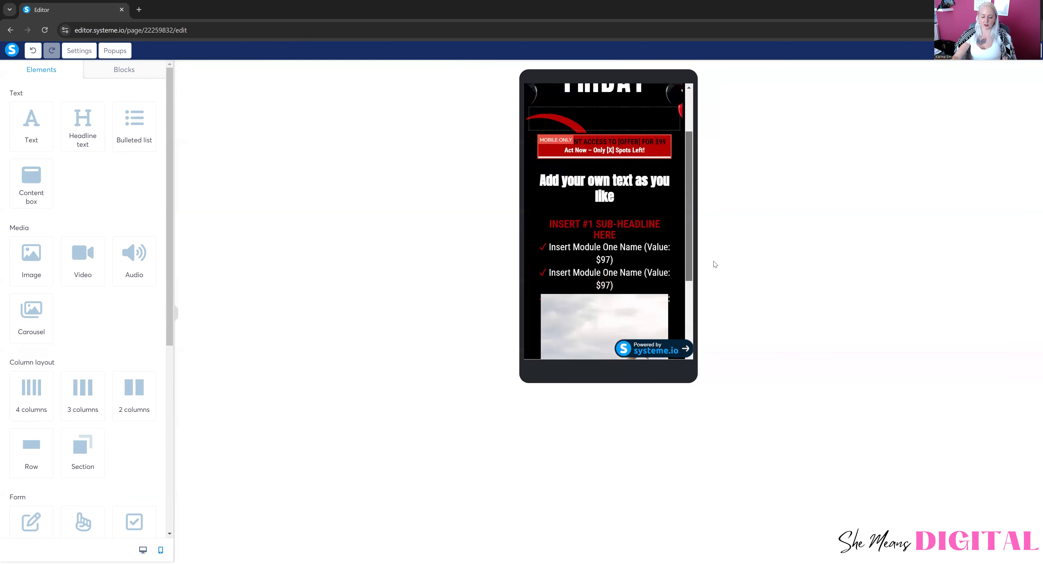
{"action": "scroll", "coordinate": [702, 143], "scroll_direction": "up", "scroll_amount": 2}
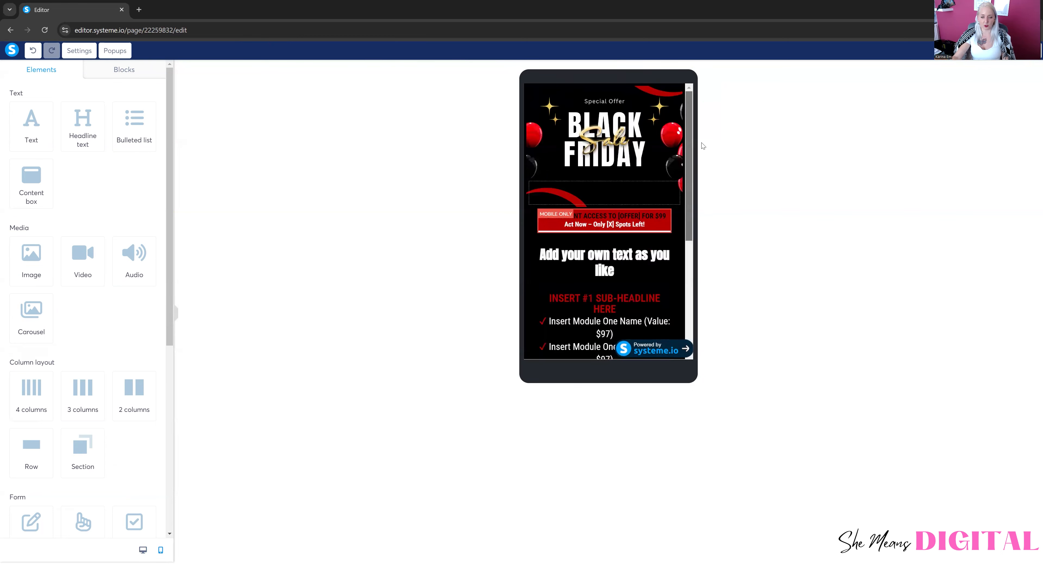
{"action": "scroll", "coordinate": [701, 143], "scroll_direction": "up", "scroll_amount": 2}
- Compare the desktop and mobile versions of the page, especially the call-to-action button under the banner
{"action": "left_click", "coordinate": [143, 549]}
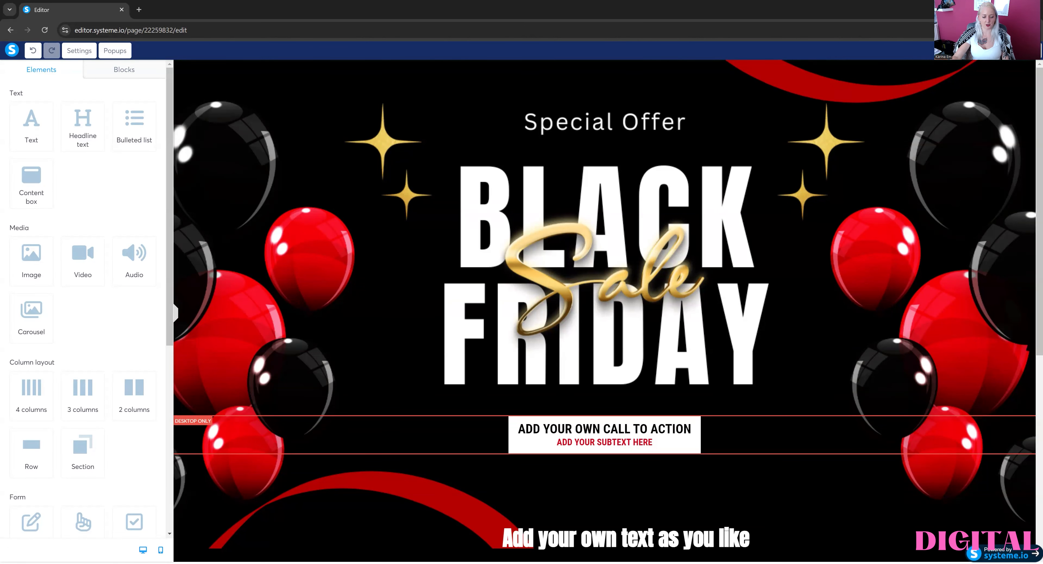
{"action": "left_click", "coordinate": [161, 549]}
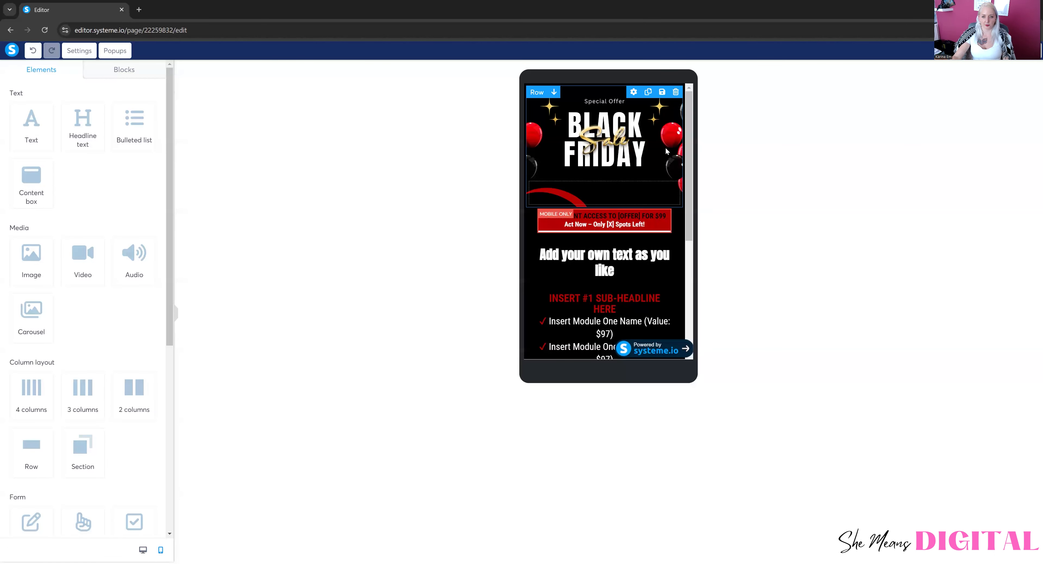
{"action": "scroll", "coordinate": [687, 111], "scroll_direction": "down", "scroll_amount": 5}
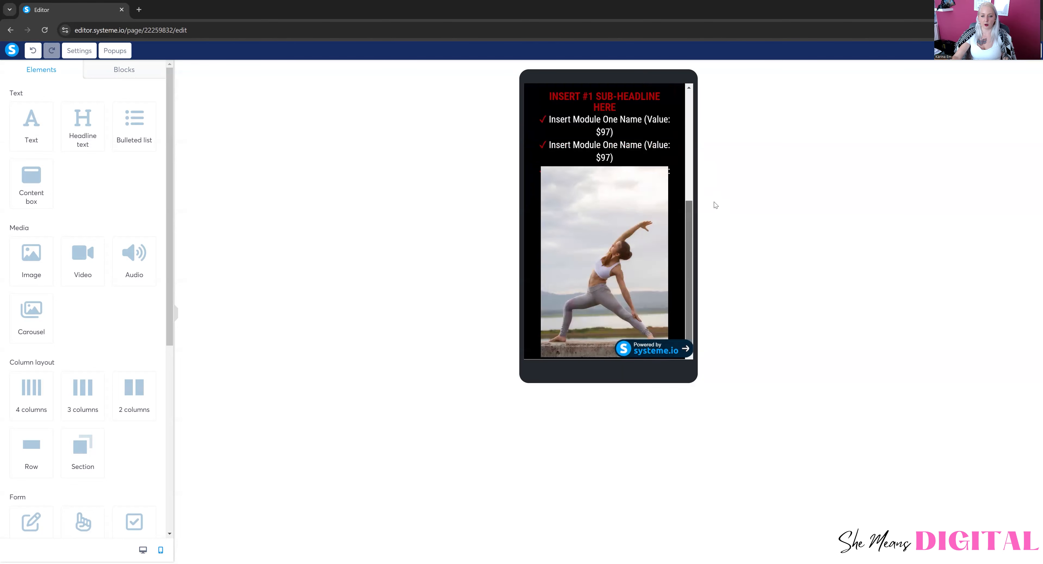
{"action": "left_click_drag", "start_coordinate": [714, 202], "coordinate": [718, 132]}
{"action": "scroll", "coordinate": [635, 161], "scroll_direction": "up", "scroll_amount": 2}
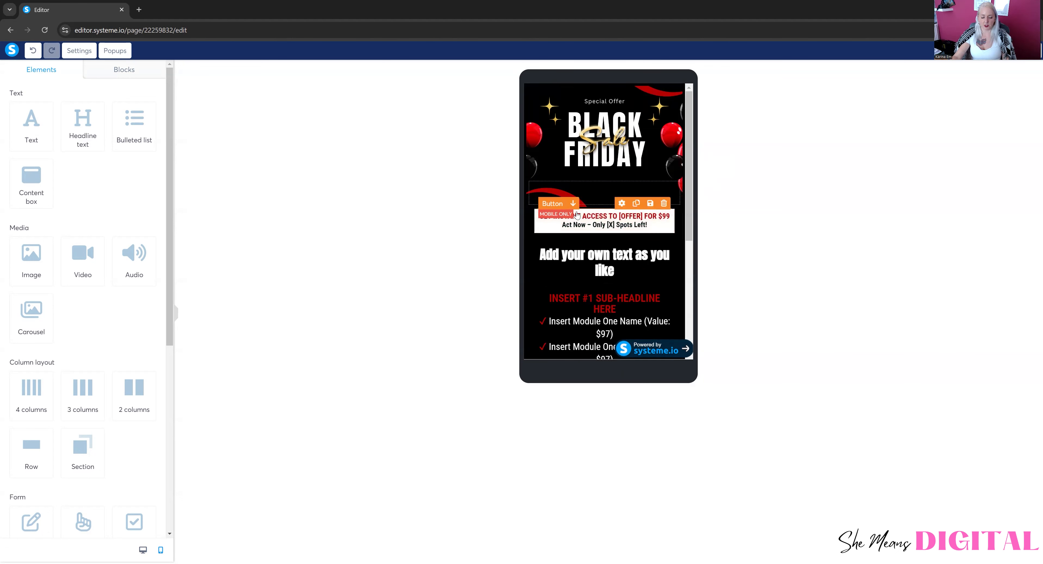
{"action": "left_click", "coordinate": [612, 222]}
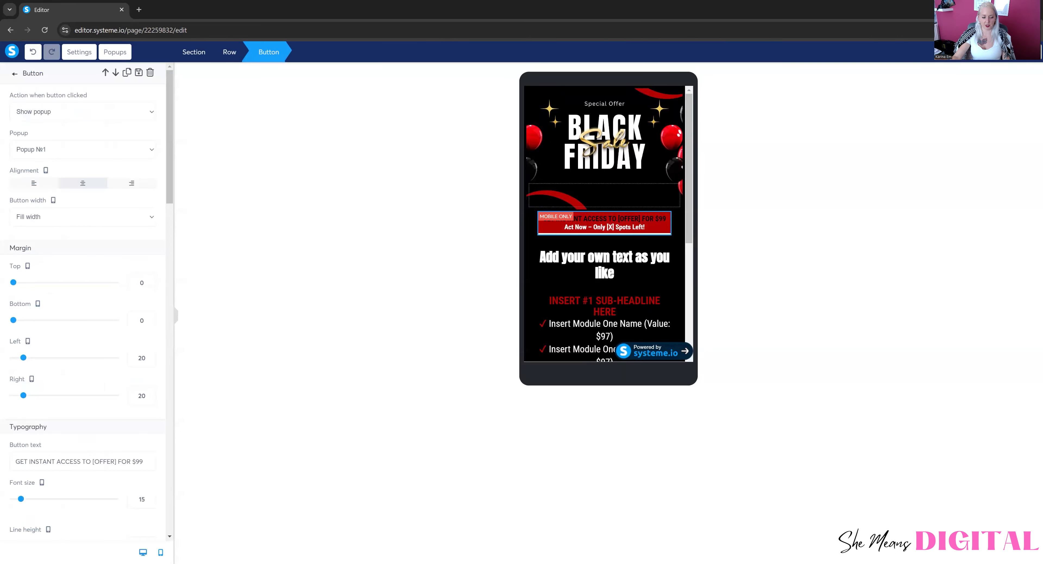
{"action": "left_click", "coordinate": [143, 552]}
{"action": "left_click", "coordinate": [595, 324]}
{"action": "scroll", "coordinate": [566, 319], "scroll_direction": "down", "scroll_amount": 1}
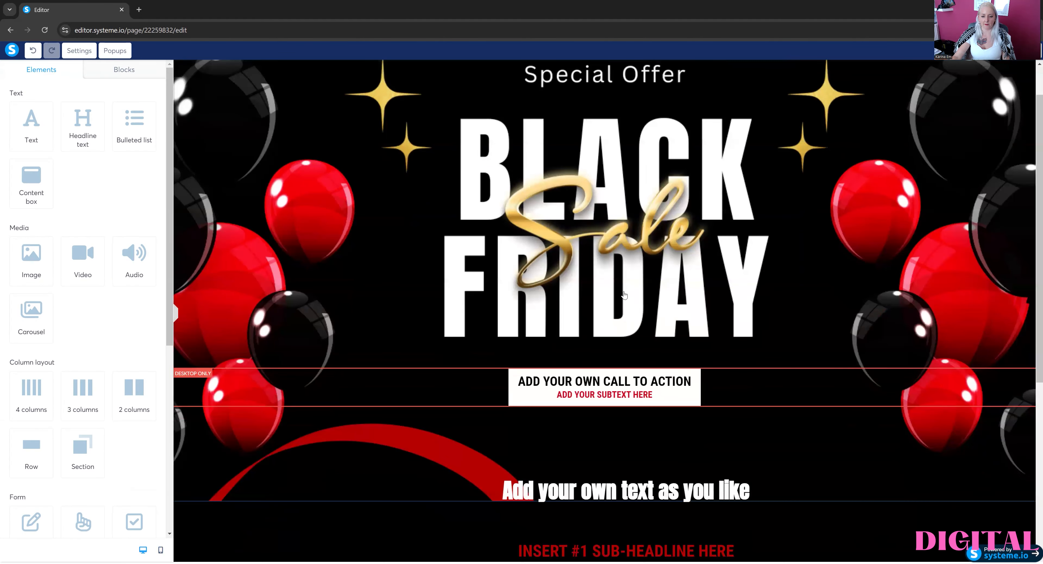
{"action": "scroll", "coordinate": [611, 283], "scroll_direction": "down", "scroll_amount": 2}
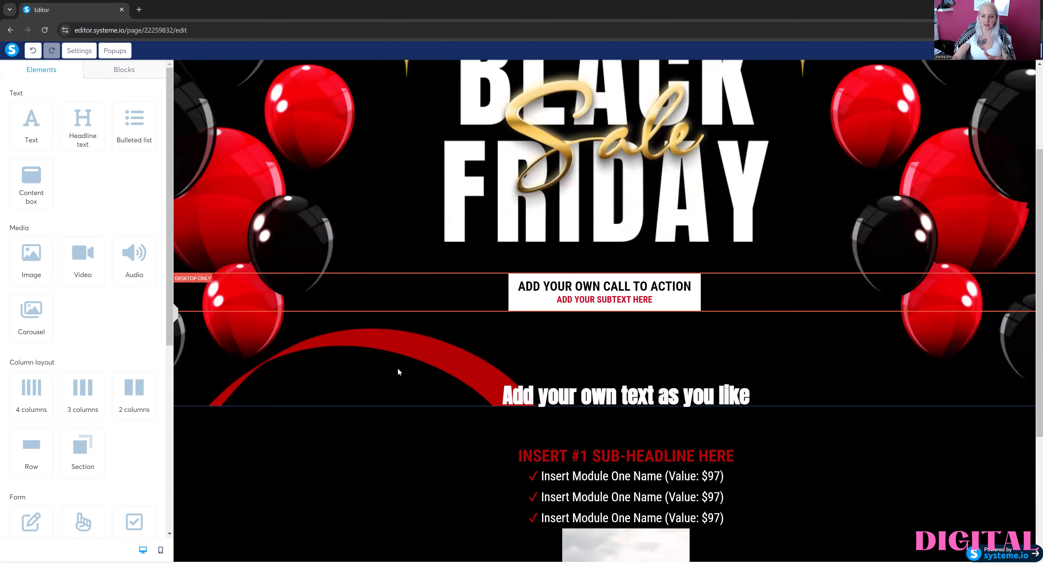
- Return to the mobile view and check the mobile-only button's look by selecting and deselecting it
{"action": "left_click", "coordinate": [161, 550]}
{"action": "left_click_drag", "start_coordinate": [685, 196], "coordinate": [693, 121]}
{"action": "left_click", "coordinate": [623, 214]}
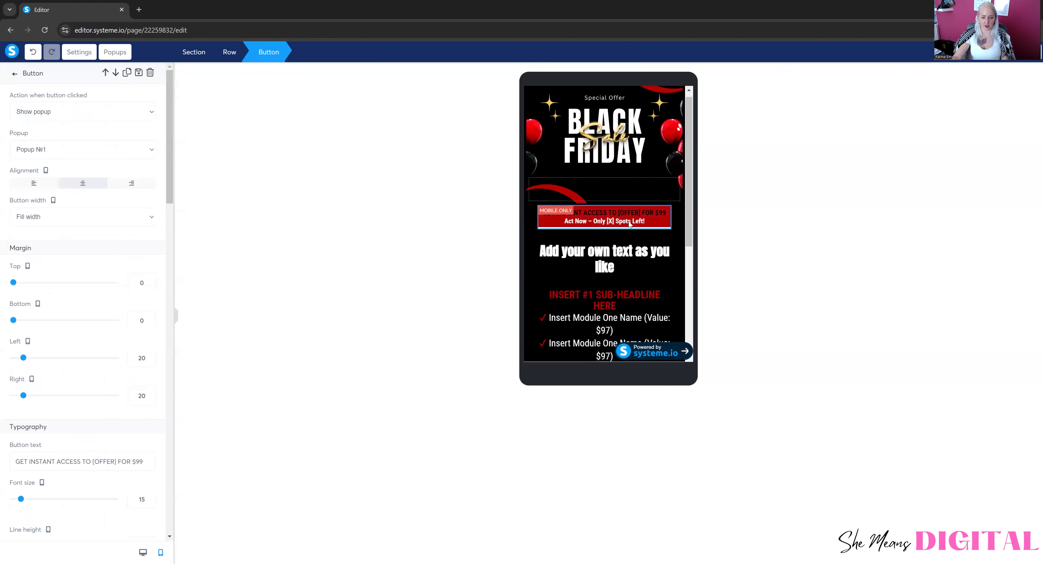
{"action": "left_click", "coordinate": [629, 223]}
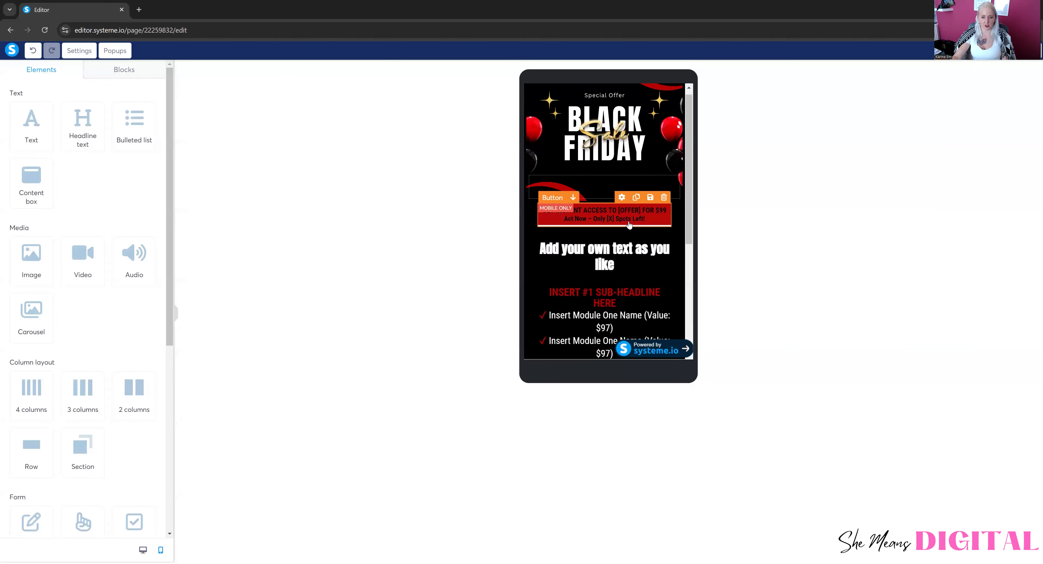
{"action": "left_click", "coordinate": [607, 225]}
{"action": "left_click", "coordinate": [591, 219]}
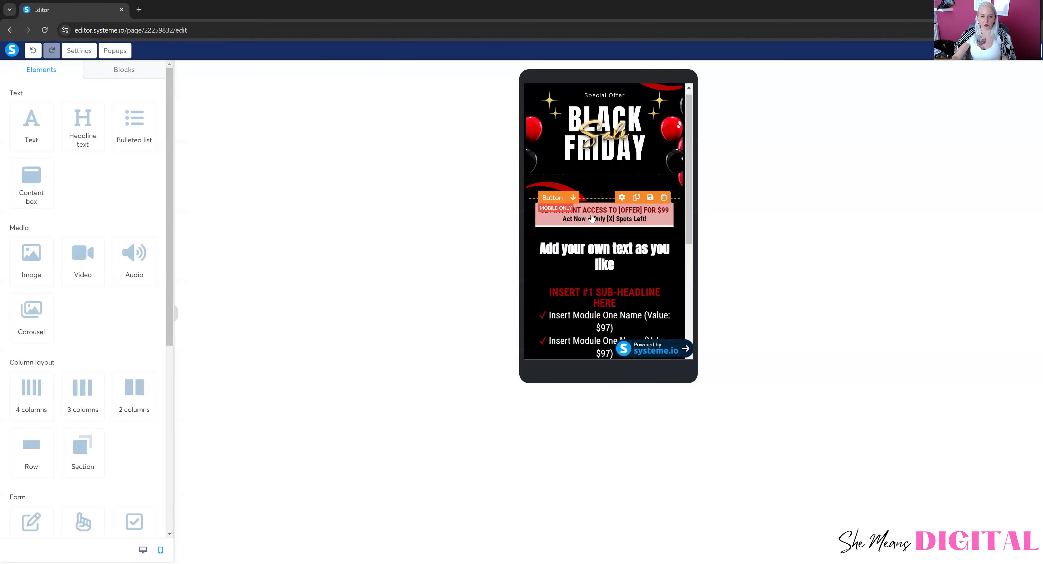
{"action": "left_click", "coordinate": [617, 222]}
{"action": "left_click", "coordinate": [618, 224]}
{"action": "scroll", "coordinate": [94, 296], "scroll_direction": "down", "scroll_amount": 2}
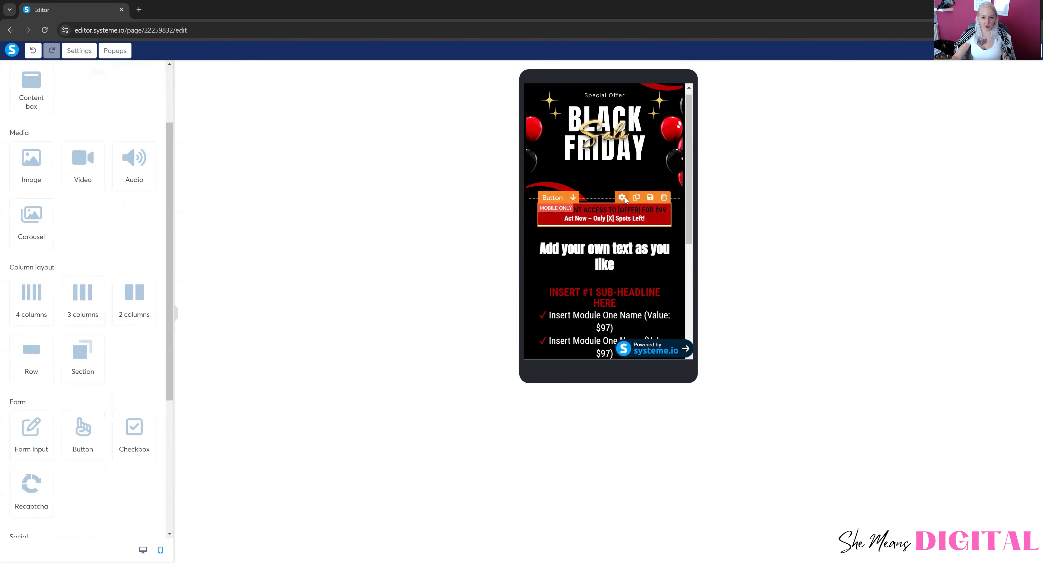
- Open the mobile-only button's settings and change its button text to "ADD YOUR OWN CALL TO ACTION"
{"action": "left_click", "coordinate": [622, 197]}
{"action": "scroll", "coordinate": [73, 292], "scroll_direction": "down", "scroll_amount": 5}
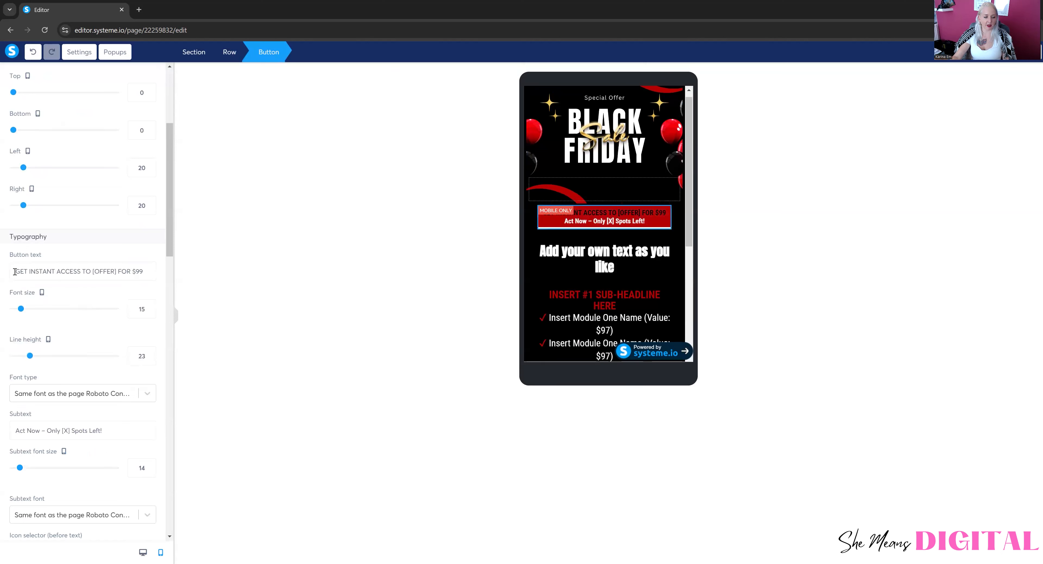
{"action": "left_click_drag", "start_coordinate": [14, 271], "coordinate": [181, 284]}
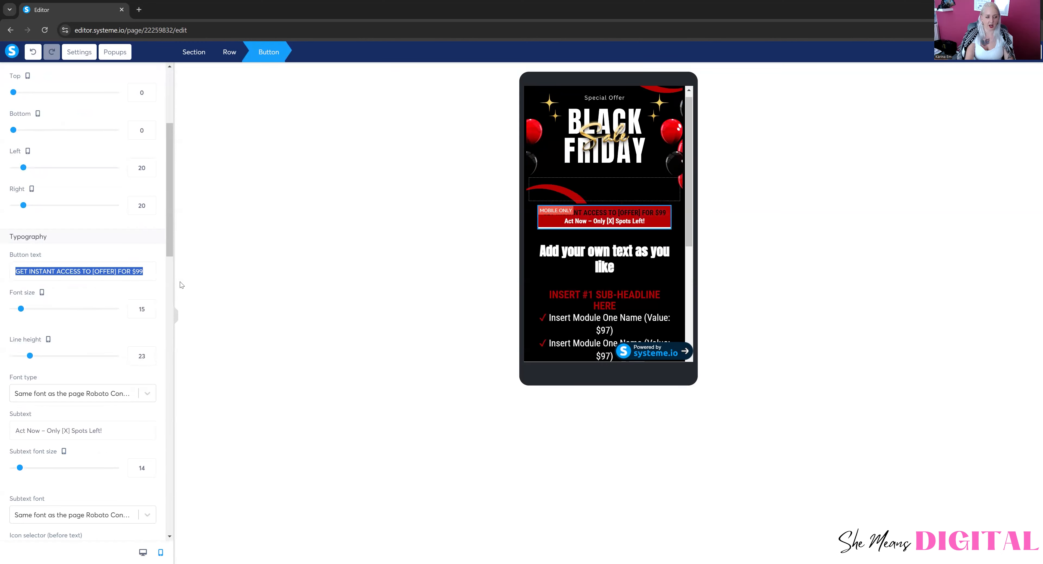
{"action": "type", "text": "ADD YOUR"}
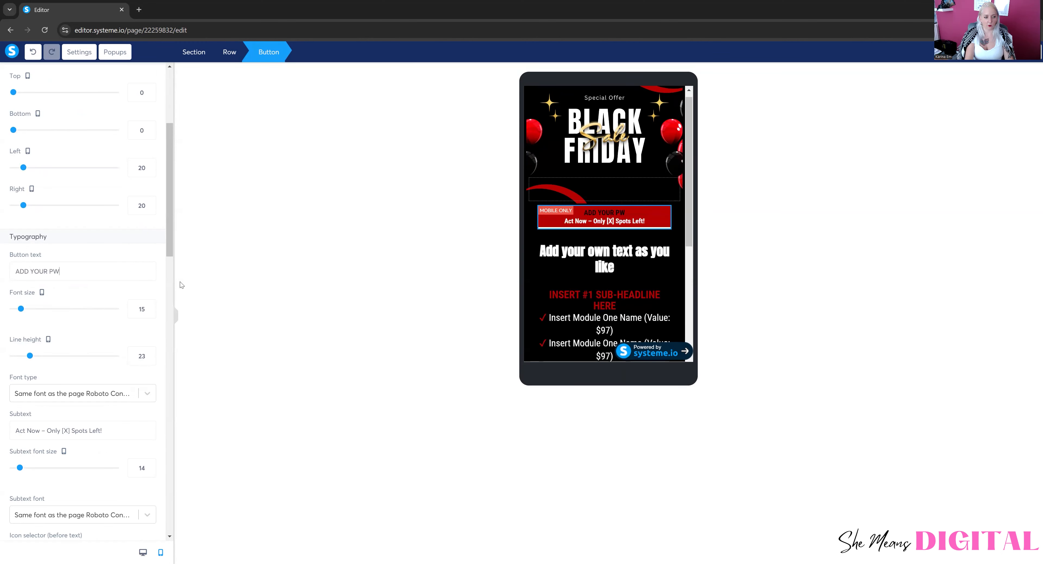
{"action": "type", "text": " OWN CALL TO ACTIOB"}
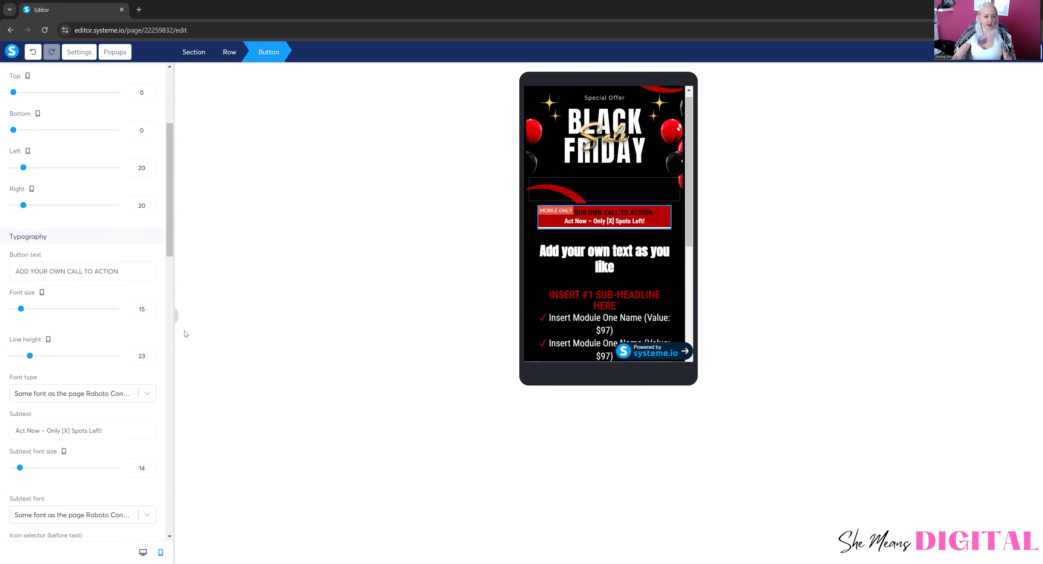
- Replace the mobile-only button's subtext with "CHANGE IT HERE"
{"action": "left_click_drag", "start_coordinate": [136, 437], "coordinate": [1, 430]}
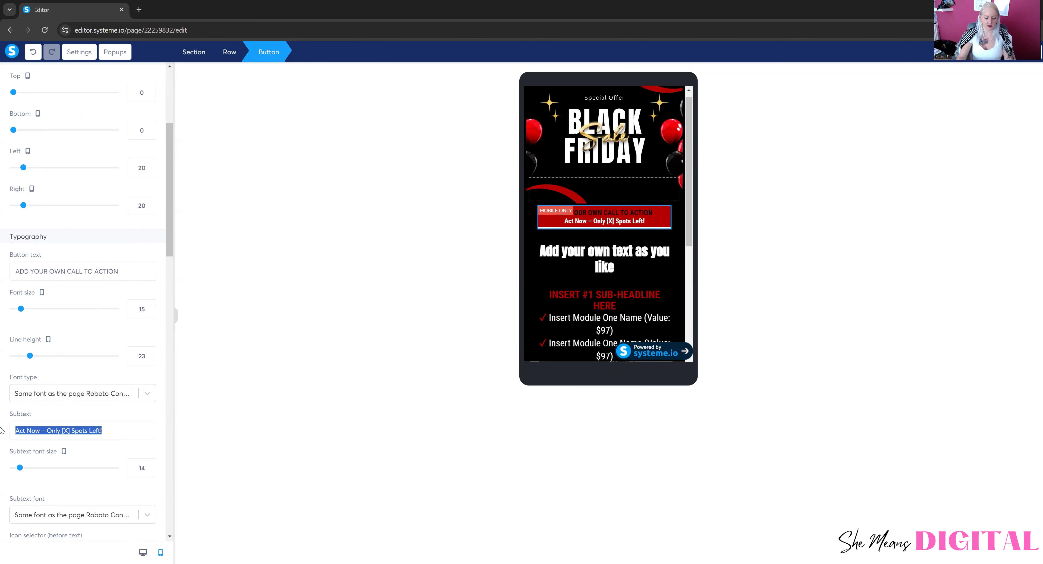
{"action": "type", "text": "CHANGE IT HERE"}
- Set the mobile-only button's hover effect to yellow text, a black background and red subtext
{"action": "scroll", "coordinate": [61, 394], "scroll_direction": "down", "scroll_amount": 15}
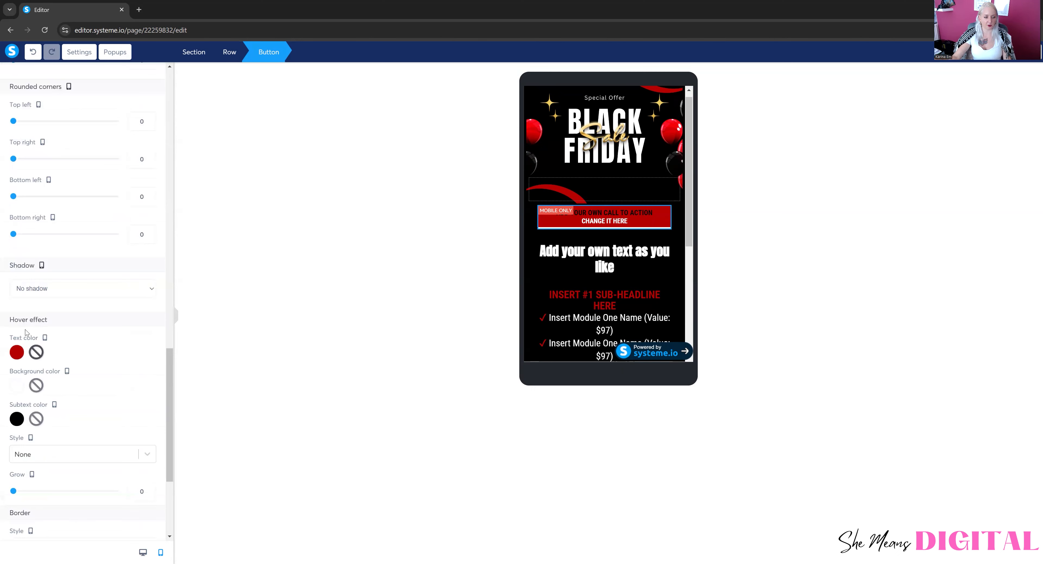
{"action": "left_click", "coordinate": [18, 355]}
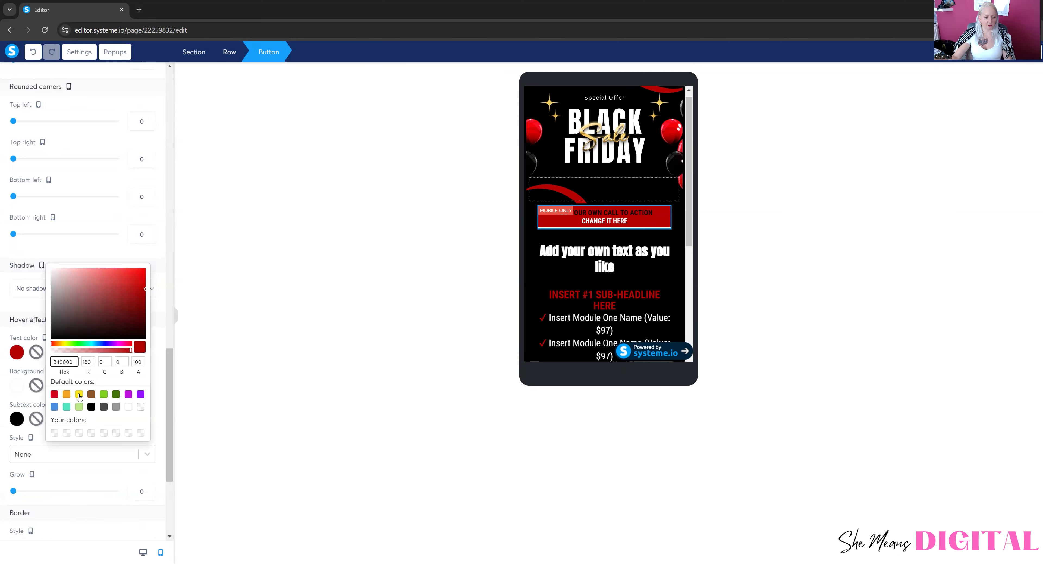
{"action": "left_click", "coordinate": [79, 395]}
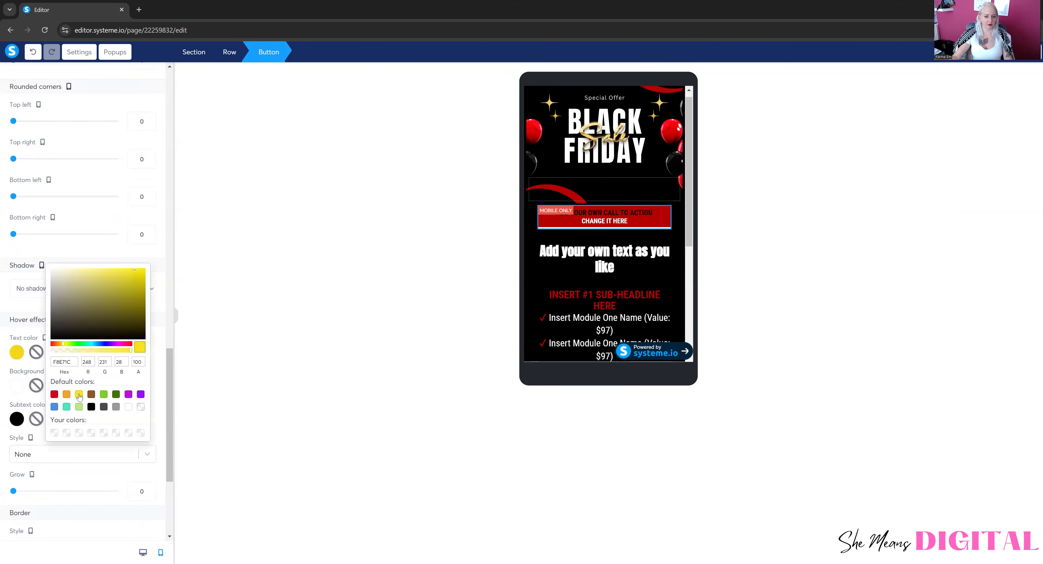
{"action": "left_click", "coordinate": [17, 390]}
{"action": "left_click", "coordinate": [91, 441]}
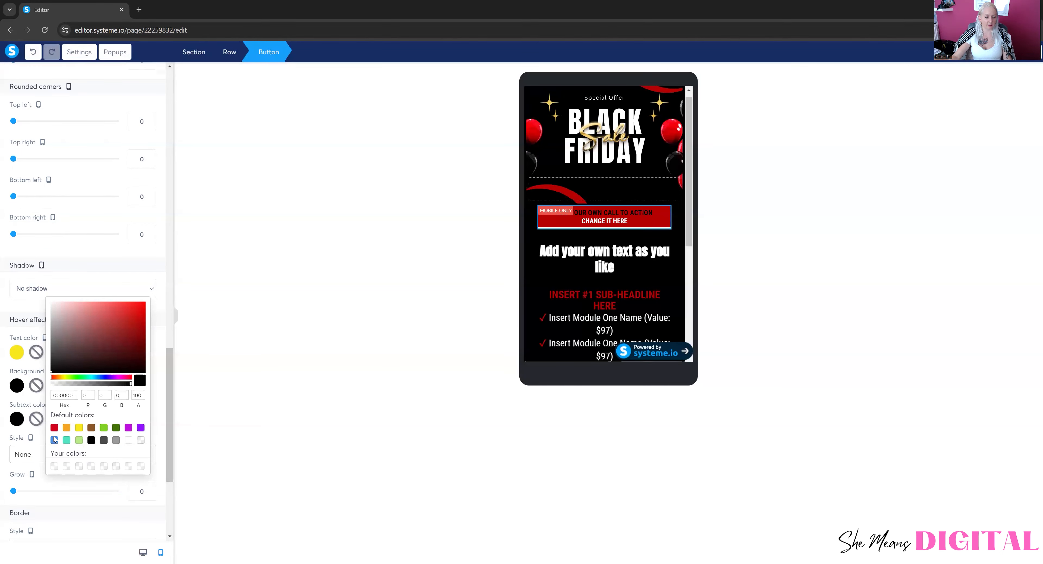
{"action": "left_click", "coordinate": [16, 418]}
{"action": "left_click", "coordinate": [54, 461]}
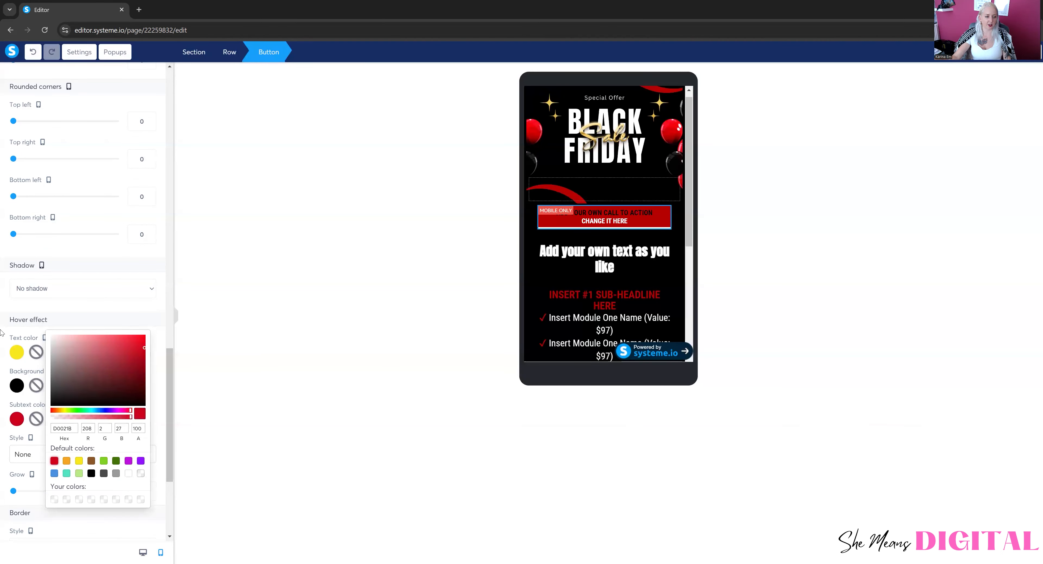
{"action": "left_click", "coordinate": [589, 294]}
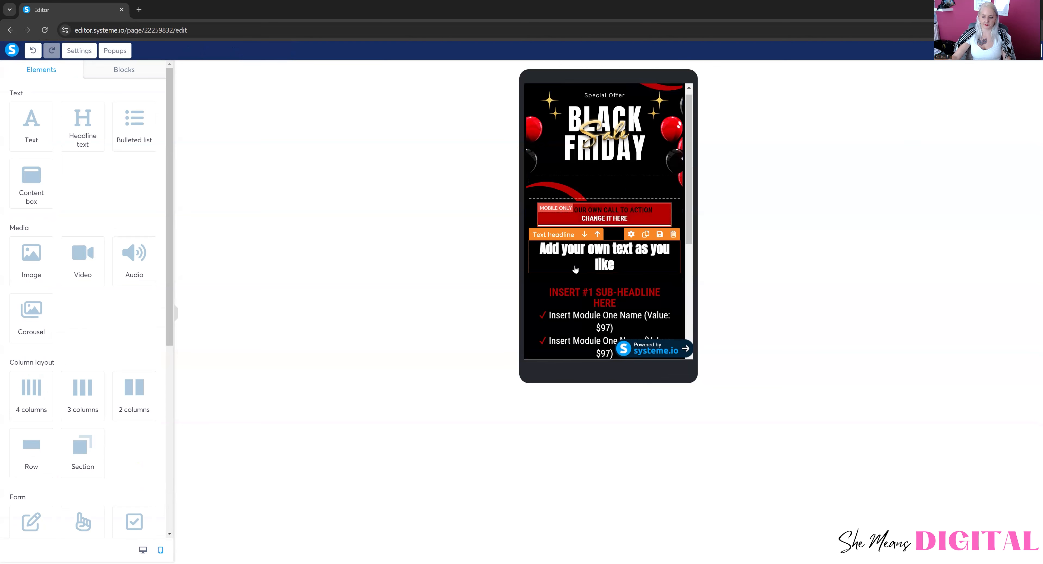
- Replace the first module line under the sub-headline with "CHANGE TEXT HERE"
{"action": "scroll", "coordinate": [575, 268], "scroll_direction": "down", "scroll_amount": 5}
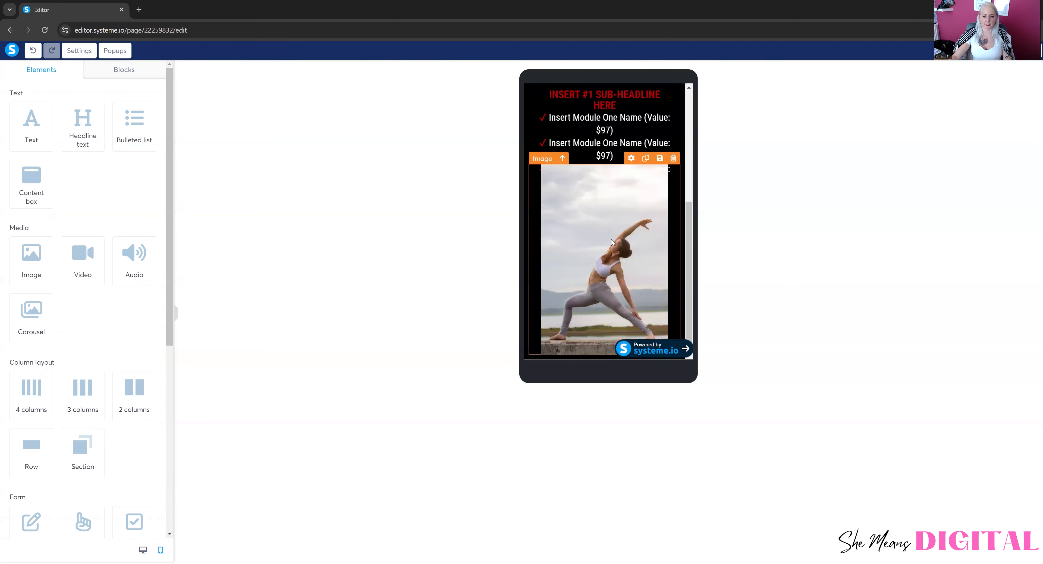
{"action": "scroll", "coordinate": [611, 242], "scroll_direction": "up", "scroll_amount": 2}
{"action": "left_click", "coordinate": [605, 233]}
{"action": "left_click_drag", "start_coordinate": [614, 253], "coordinate": [549, 215]}
{"action": "type", "text": "CHANGE TEXT HERE"}
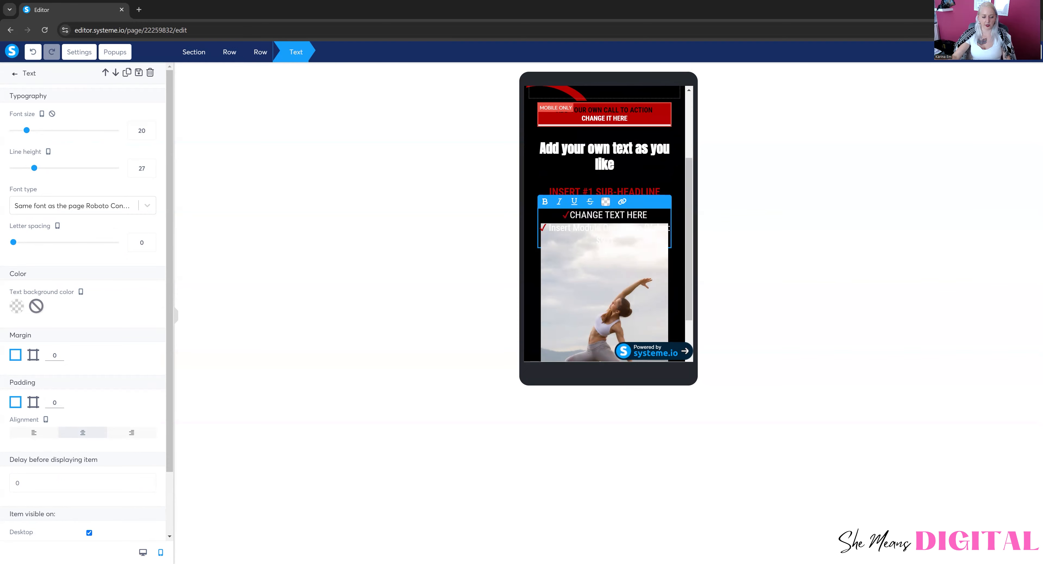
- Switch to the desktop view and check the edited module text under the sub-headline
{"action": "left_click", "coordinate": [143, 552]}
{"action": "left_click", "coordinate": [681, 390]}
{"action": "scroll", "coordinate": [681, 389], "scroll_direction": "down", "scroll_amount": 5}
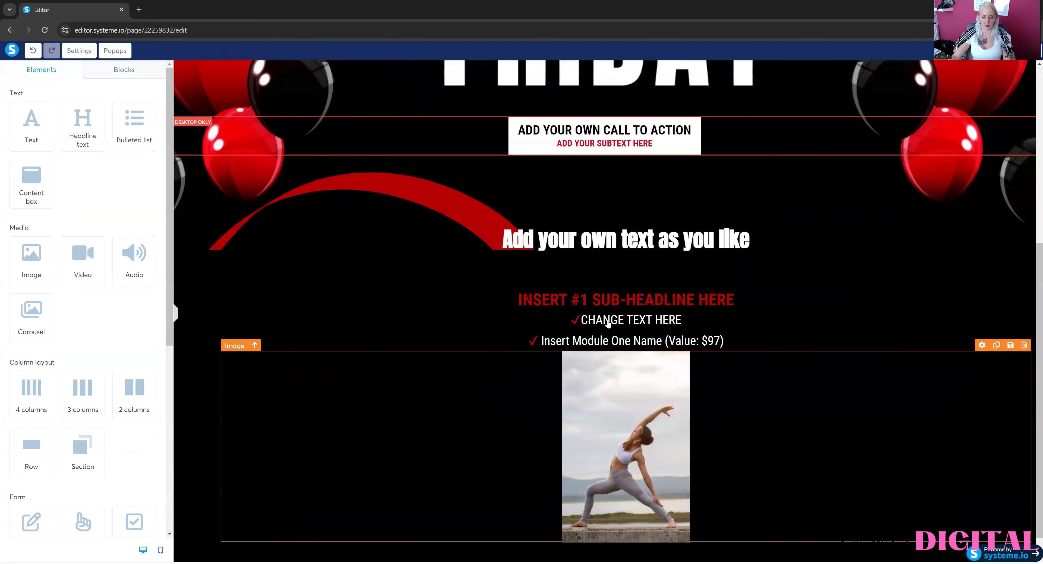
{"action": "left_click", "coordinate": [669, 320]}
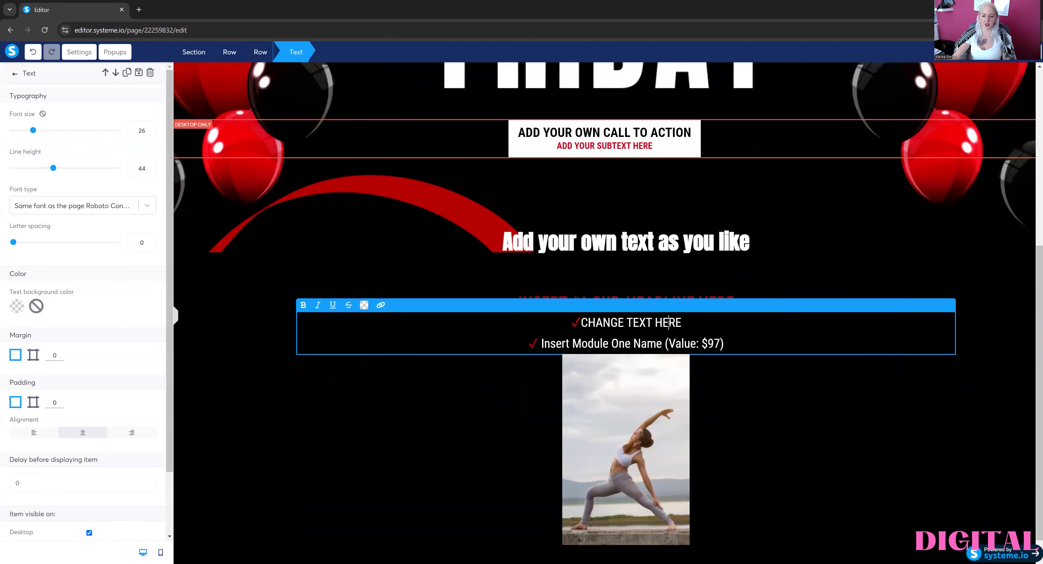
{"action": "left_click", "coordinate": [751, 395]}
- Set the yoga image's top margin to 0 in the desktop view
{"action": "left_click", "coordinate": [615, 395]}
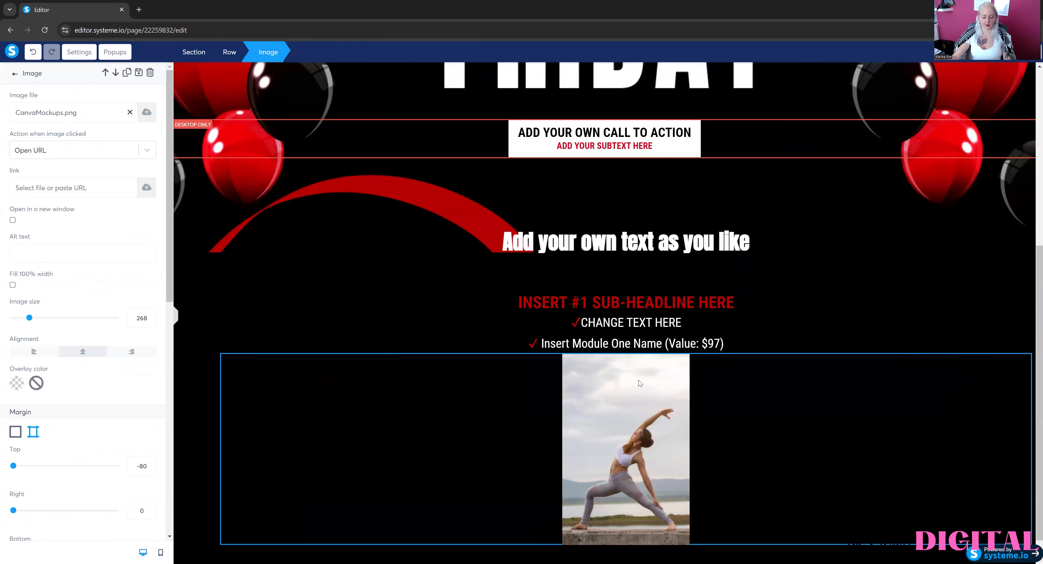
{"action": "left_click", "coordinate": [900, 318]}
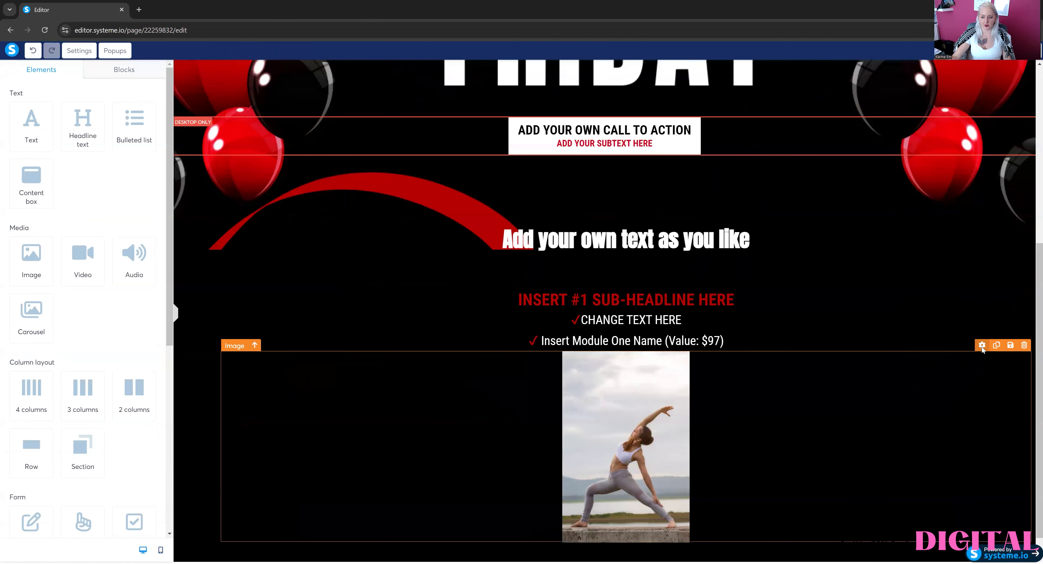
{"action": "left_click", "coordinate": [980, 352]}
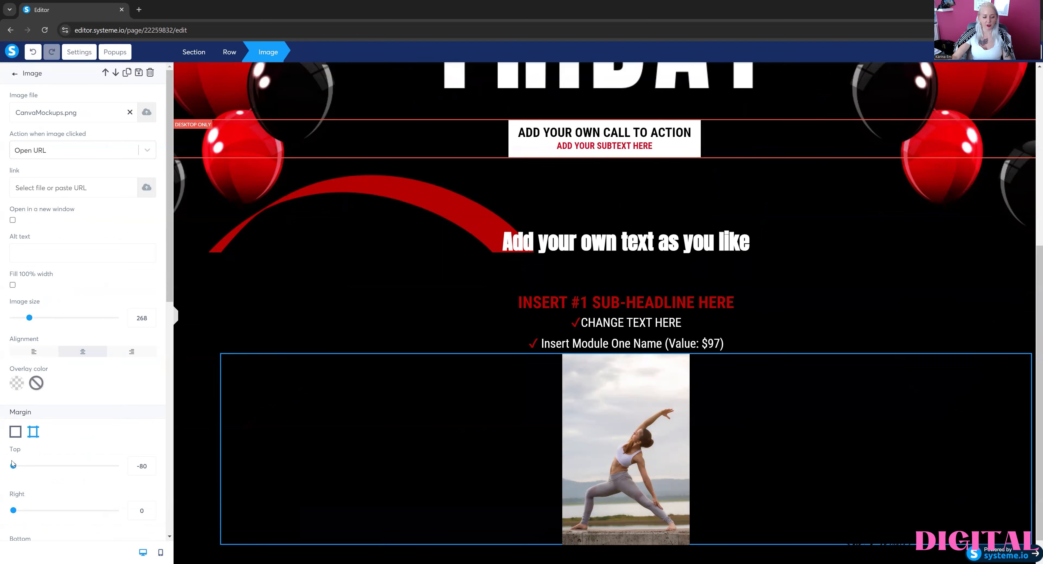
{"action": "double_click", "coordinate": [146, 471]}
{"action": "type", "text": "0"}
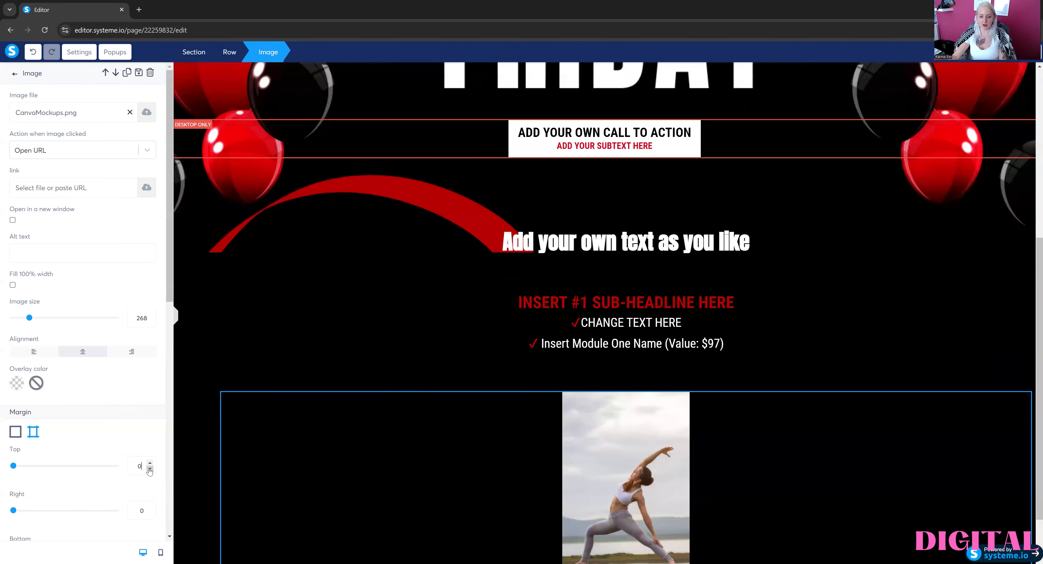
{"action": "left_click", "coordinate": [756, 356]}
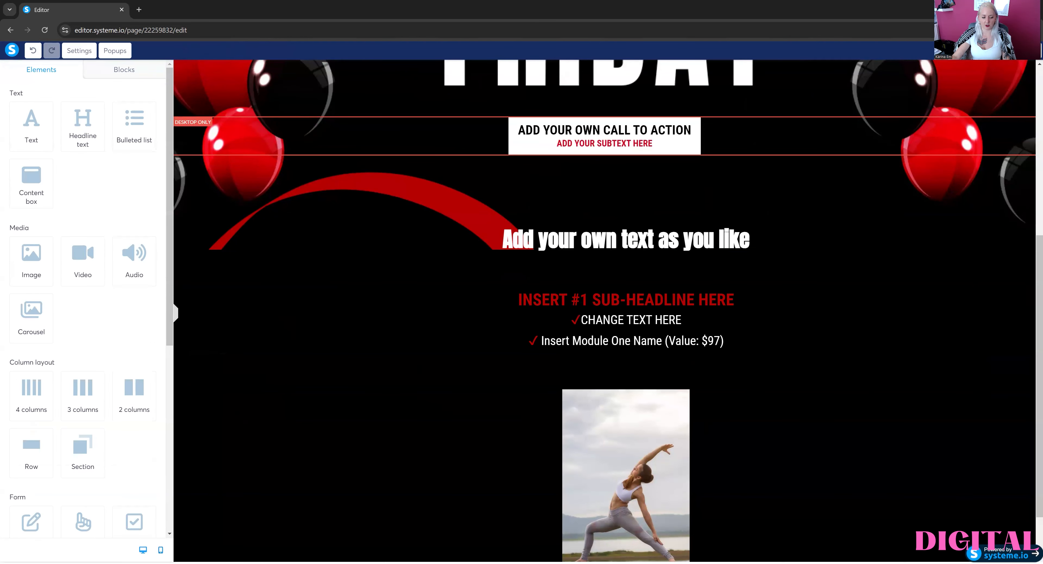
- Switch to the mobile view and set the yoga image's top margin to 0 there as well
{"action": "left_click", "coordinate": [161, 550]}
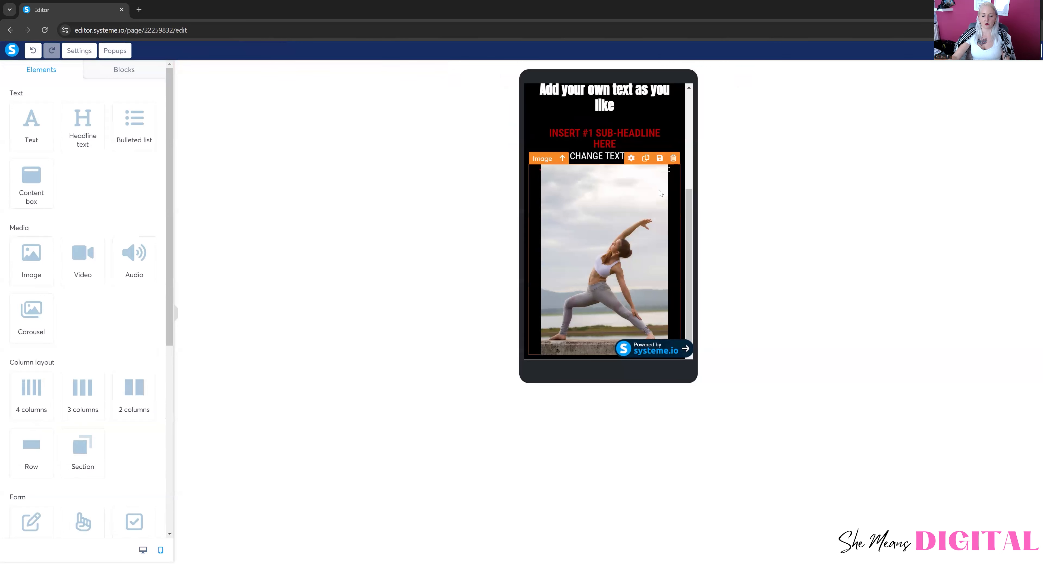
{"action": "left_click", "coordinate": [660, 197]}
{"action": "left_click_drag", "start_coordinate": [138, 469], "coordinate": [158, 471]}
{"action": "type", "text": "0"}
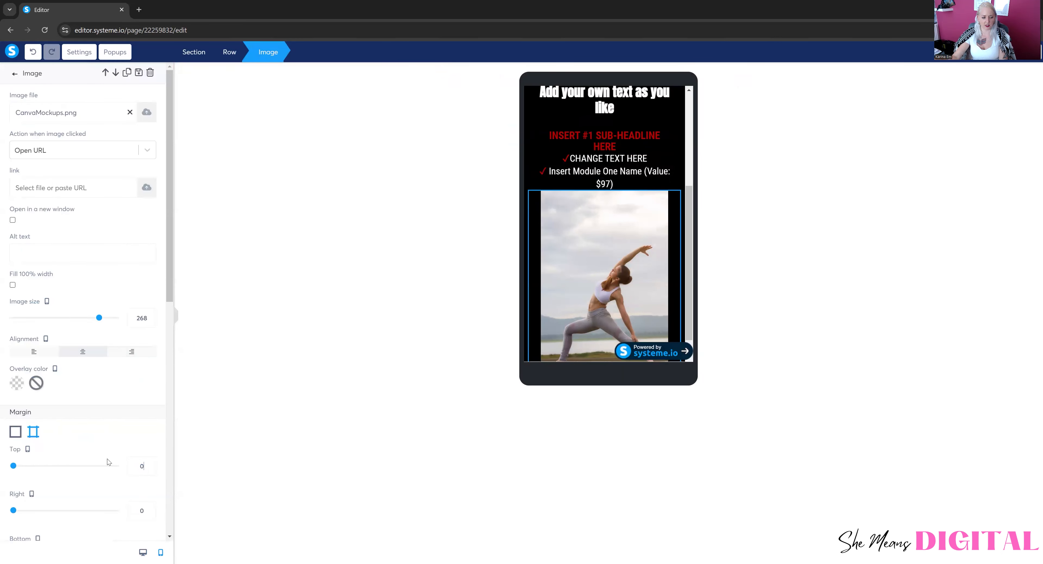
{"action": "left_click", "coordinate": [679, 185]}
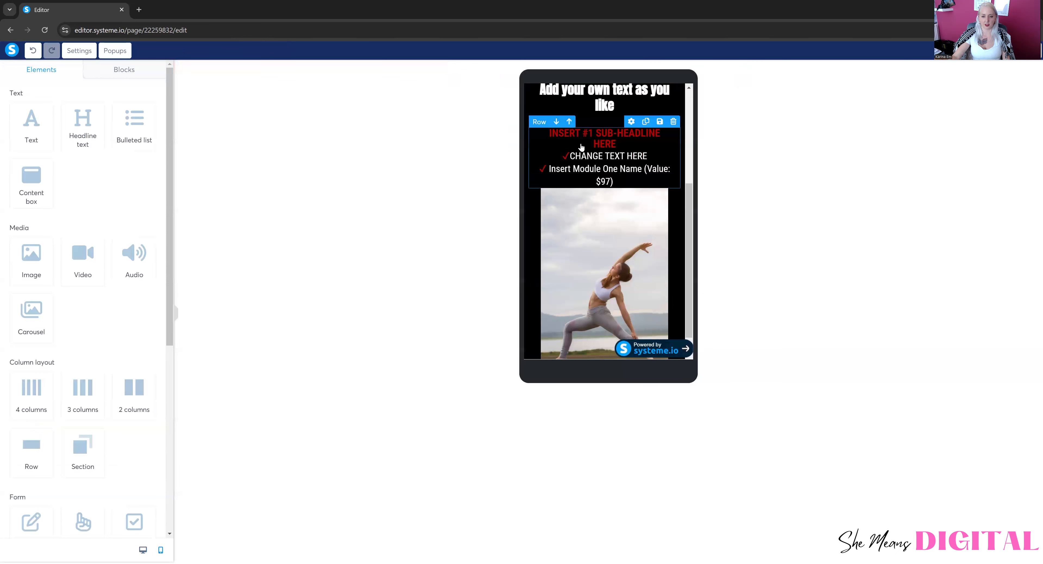
- Review the mobile layout around the yoga image and inspect the image's separate margin settings for each side
{"action": "scroll", "coordinate": [678, 183], "scroll_direction": "up", "scroll_amount": 2}
{"action": "scroll", "coordinate": [645, 279], "scroll_direction": "down", "scroll_amount": 1}
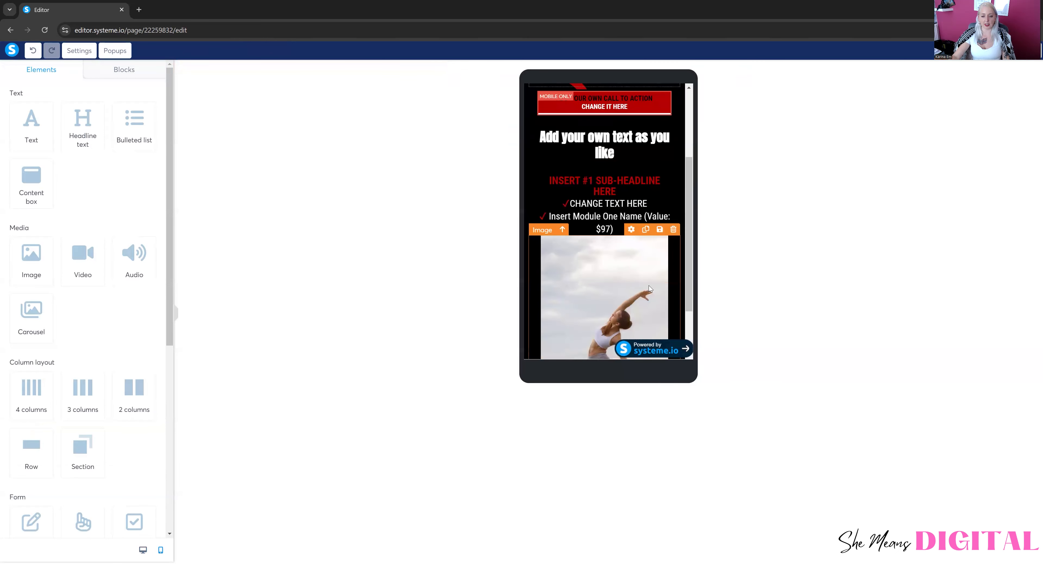
{"action": "left_click", "coordinate": [630, 230]}
{"action": "scroll", "coordinate": [60, 377], "scroll_direction": "down", "scroll_amount": 2}
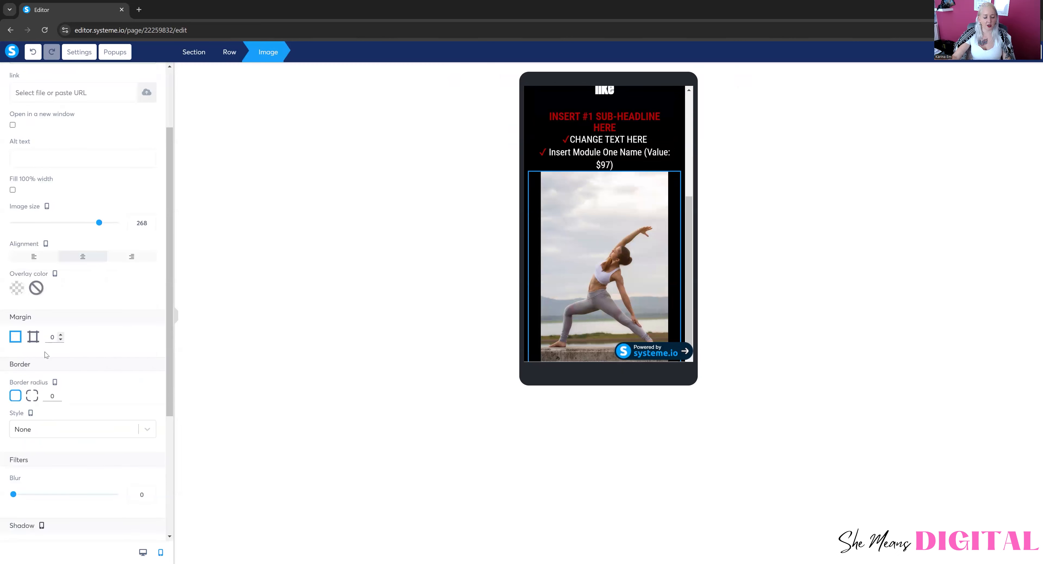
{"action": "left_click", "coordinate": [34, 337]}
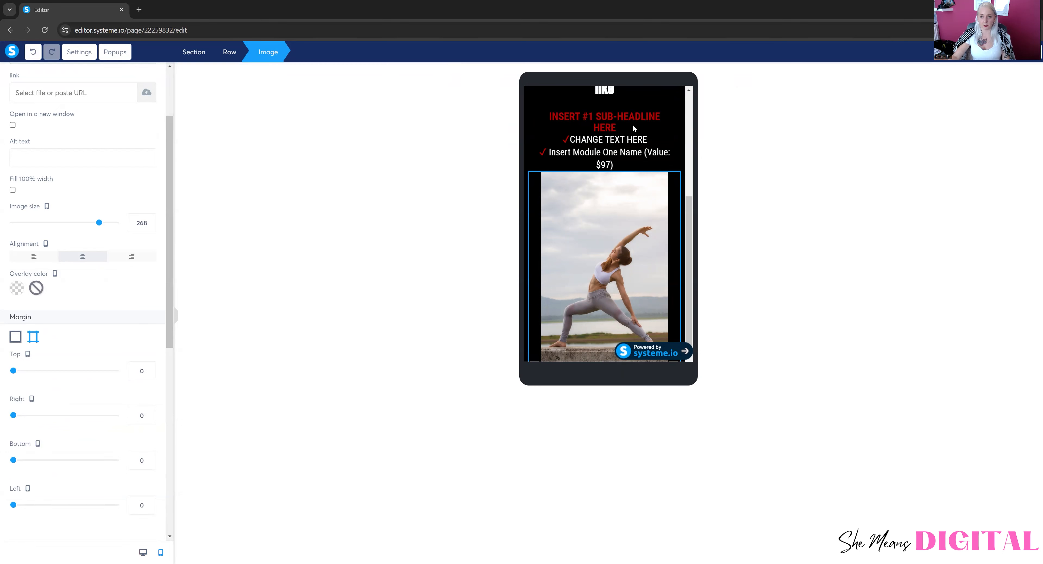
{"action": "left_click", "coordinate": [599, 197]}
{"action": "scroll", "coordinate": [599, 197], "scroll_direction": "up", "scroll_amount": 3}
{"action": "scroll", "coordinate": [582, 220], "scroll_direction": "down", "scroll_amount": 1}
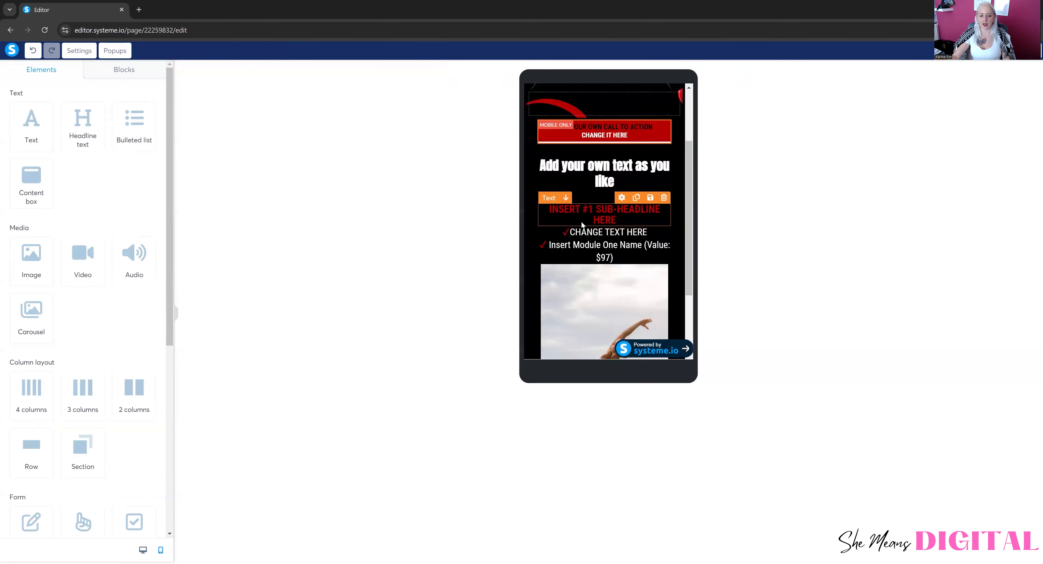
{"action": "scroll", "coordinate": [581, 221], "scroll_direction": "down", "scroll_amount": 2}
{"action": "left_click", "coordinate": [624, 174]}
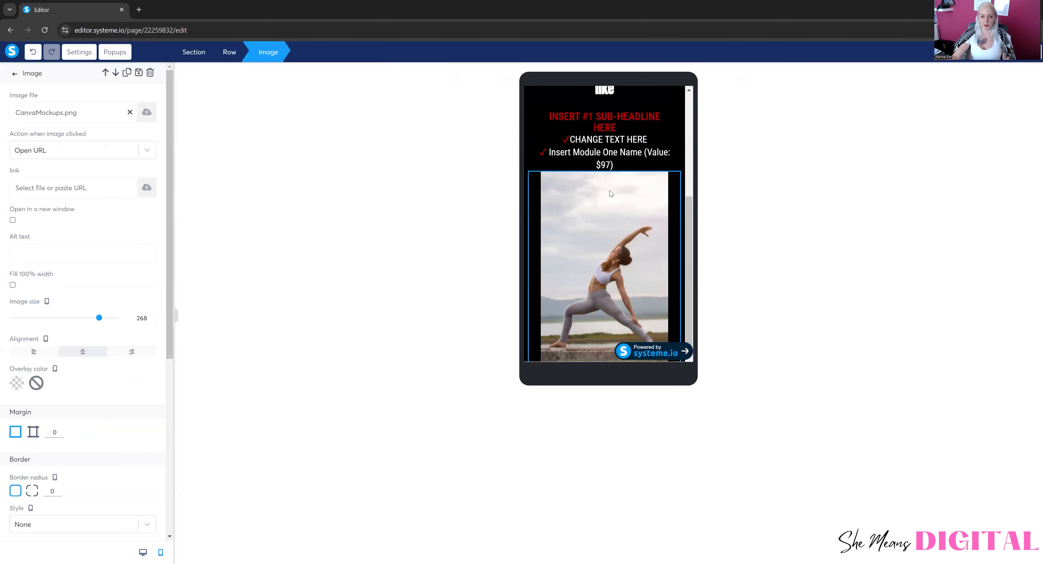
{"action": "left_click", "coordinate": [609, 190]}
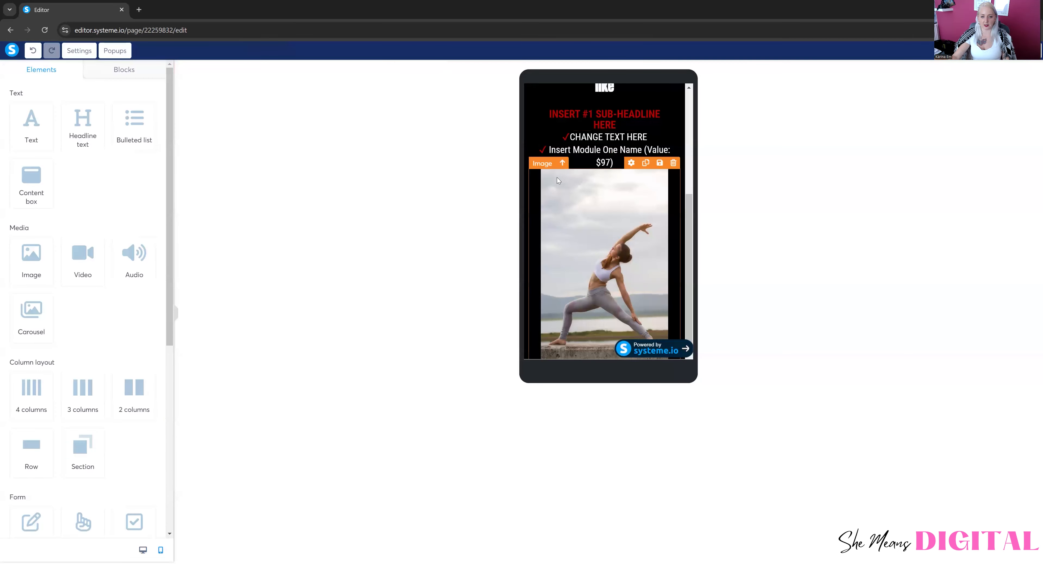
- Set the yoga image's margin to 50 on all sides in the mobile view
{"action": "left_click", "coordinate": [631, 165]}
{"action": "left_click", "coordinate": [626, 183]}
{"action": "left_click", "coordinate": [625, 186]}
{"action": "scroll", "coordinate": [62, 326], "scroll_direction": "down", "scroll_amount": 2}
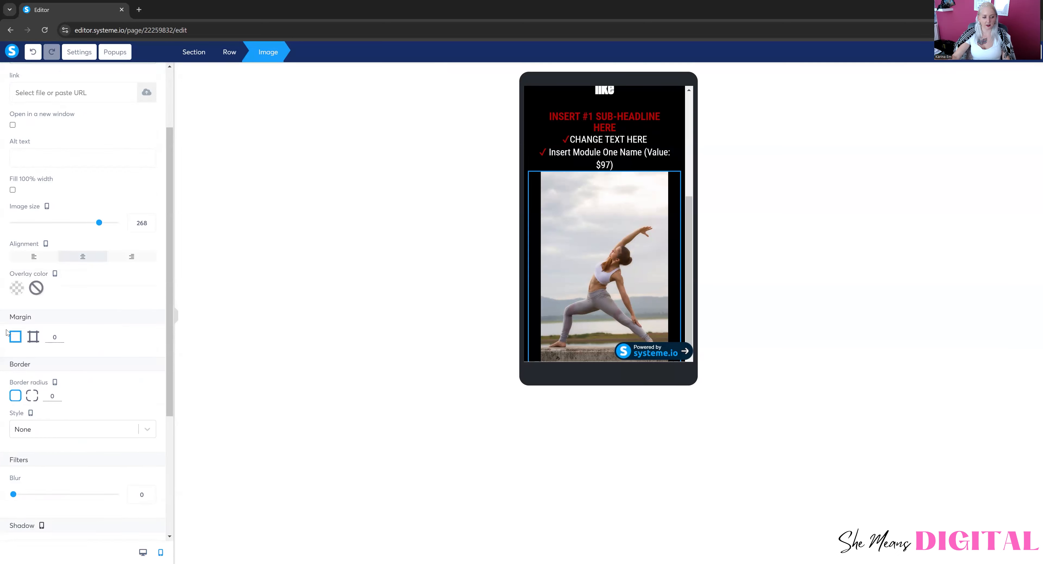
{"action": "double_click", "coordinate": [53, 338]}
{"action": "type", "text": "50"}
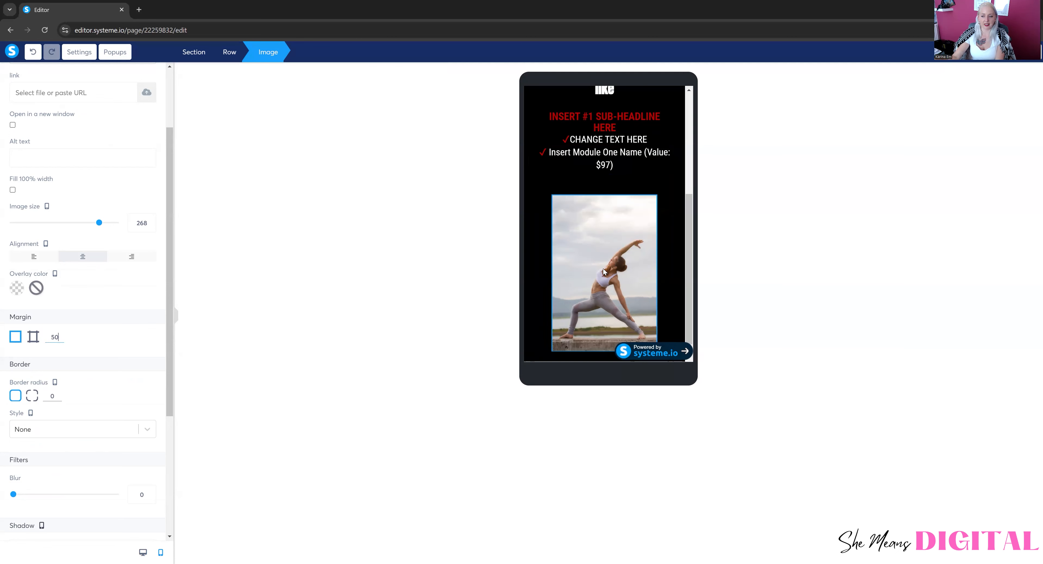
{"action": "left_click", "coordinate": [598, 184]}
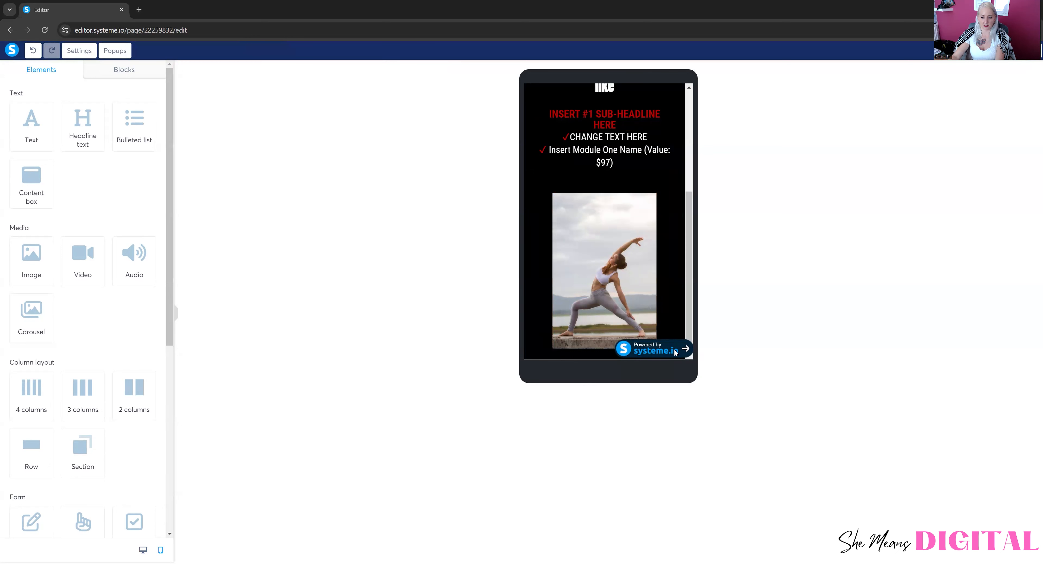
- Reset the mobile yoga image's uniform margin to 0 and set only its top margin to 50
{"action": "left_click", "coordinate": [629, 244]}
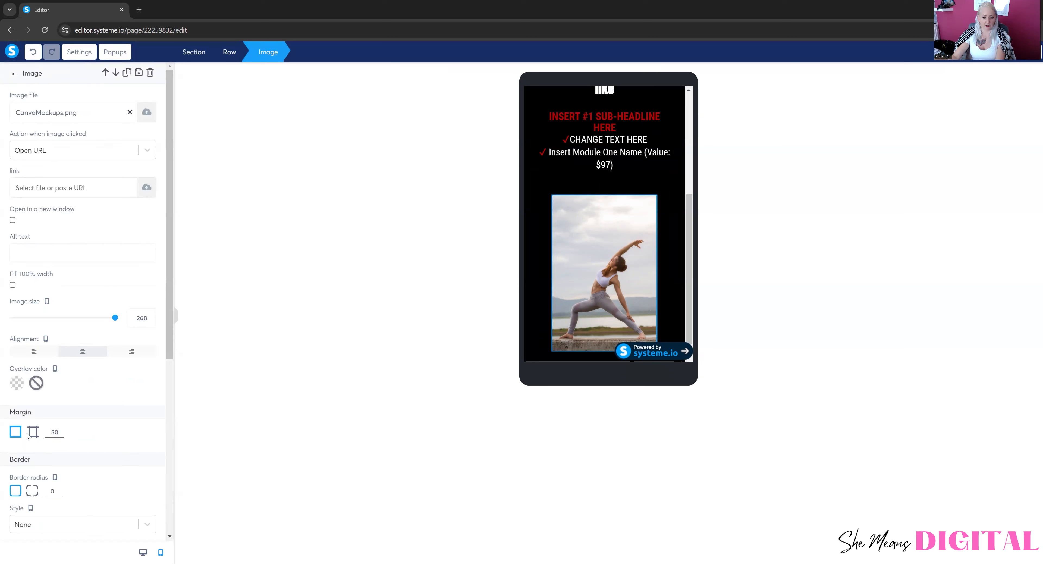
{"action": "double_click", "coordinate": [56, 433]}
{"action": "type", "text": "0"}
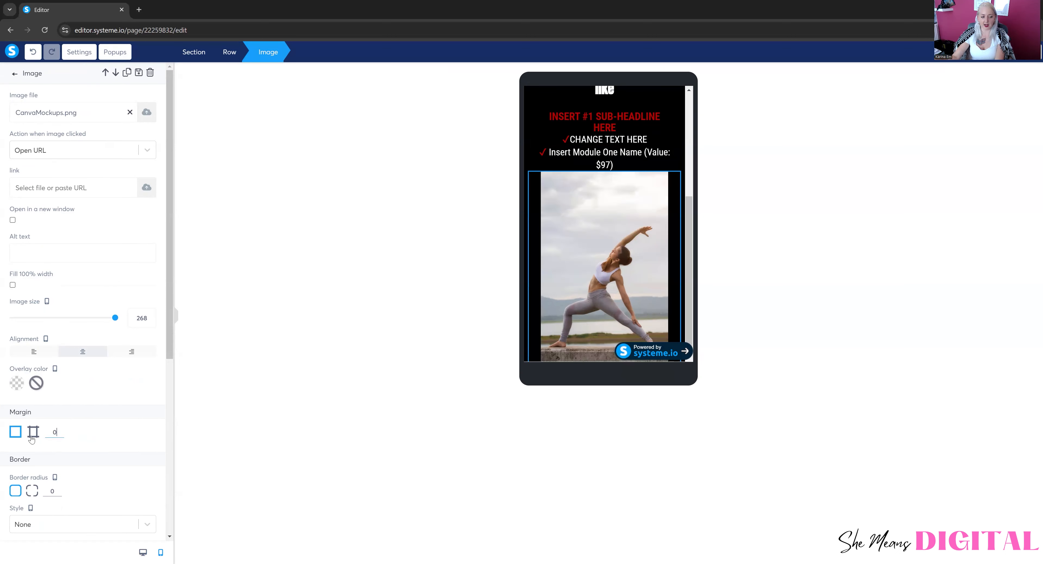
{"action": "left_click", "coordinate": [34, 431]}
{"action": "scroll", "coordinate": [65, 422], "scroll_direction": "down", "scroll_amount": 2}
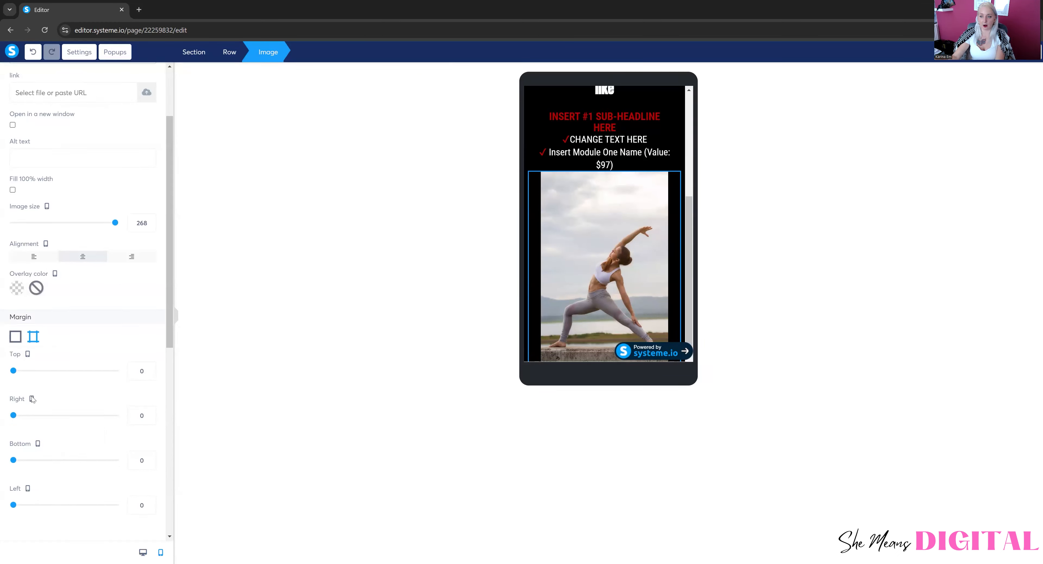
{"action": "left_click", "coordinate": [133, 374]}
{"action": "type", "text": "5"}
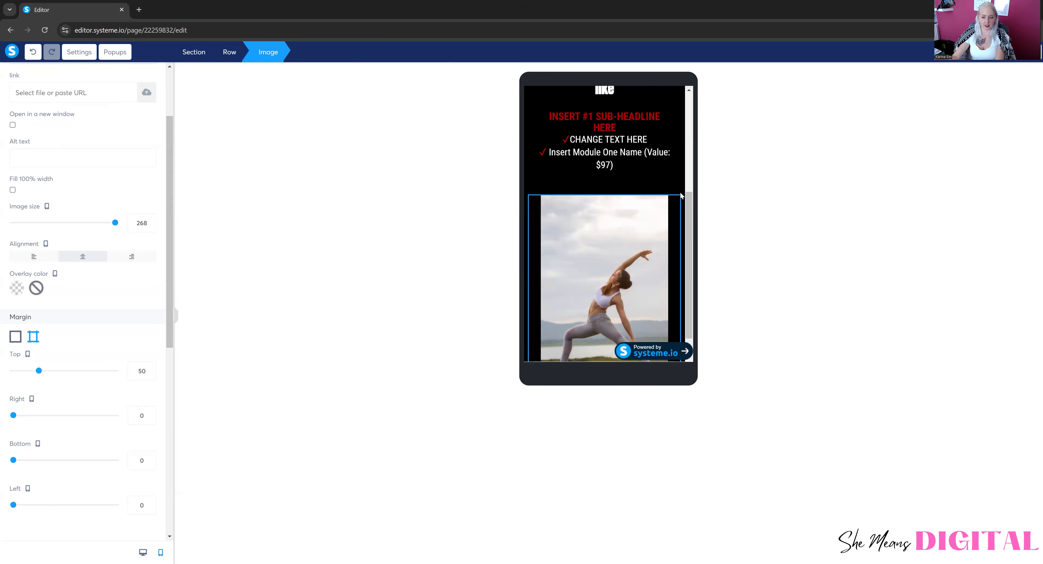
{"action": "left_click", "coordinate": [653, 180]}
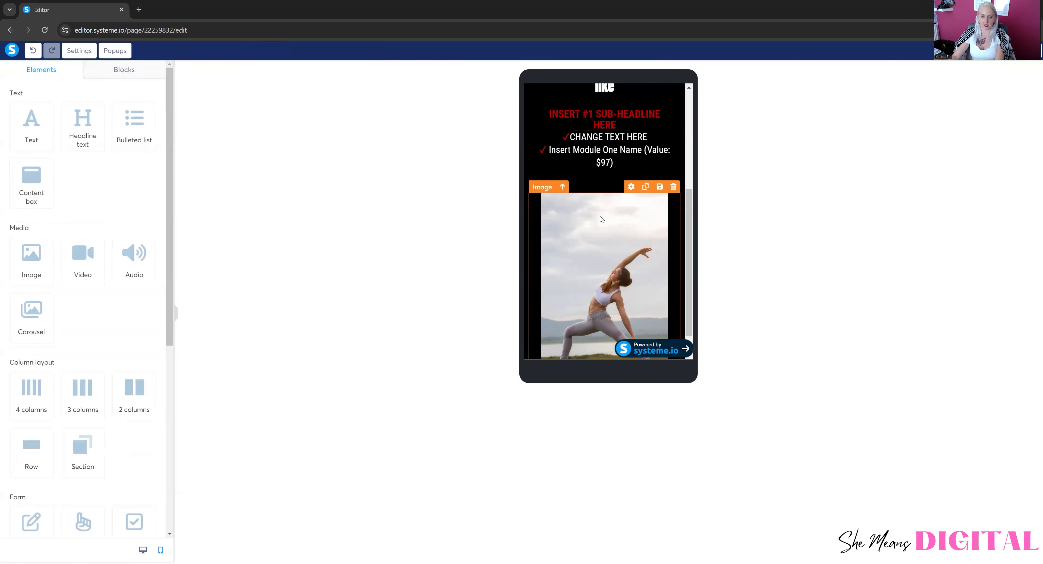
- Set the yoga image's bottom margin to 50 in the mobile view
{"action": "scroll", "coordinate": [602, 219], "scroll_direction": "down", "scroll_amount": 1}
{"action": "left_click", "coordinate": [603, 224]}
{"action": "left_click", "coordinate": [284, 306]}
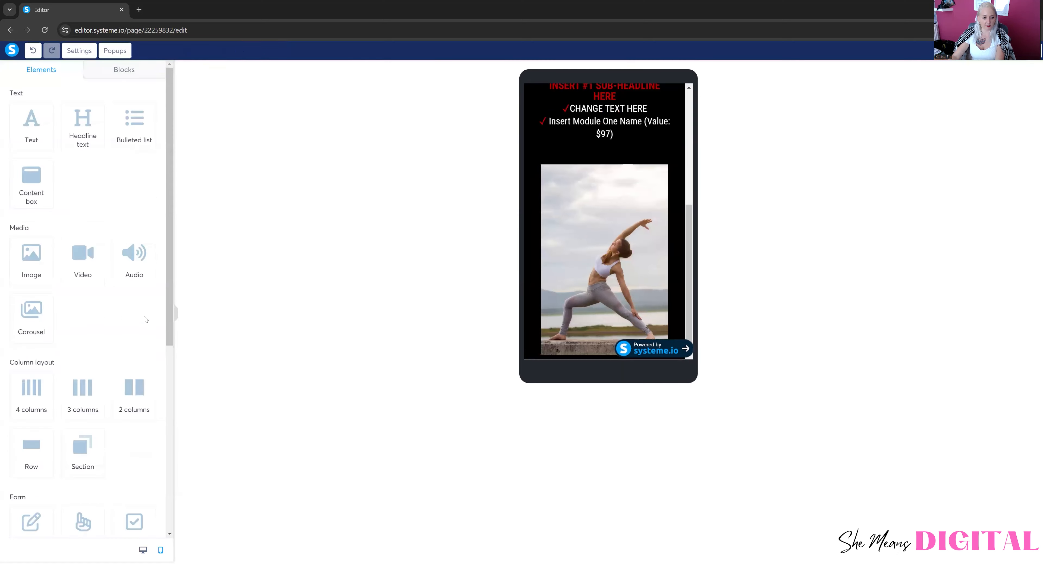
{"action": "left_click", "coordinate": [546, 243]}
{"action": "scroll", "coordinate": [89, 430], "scroll_direction": "down", "scroll_amount": 3}
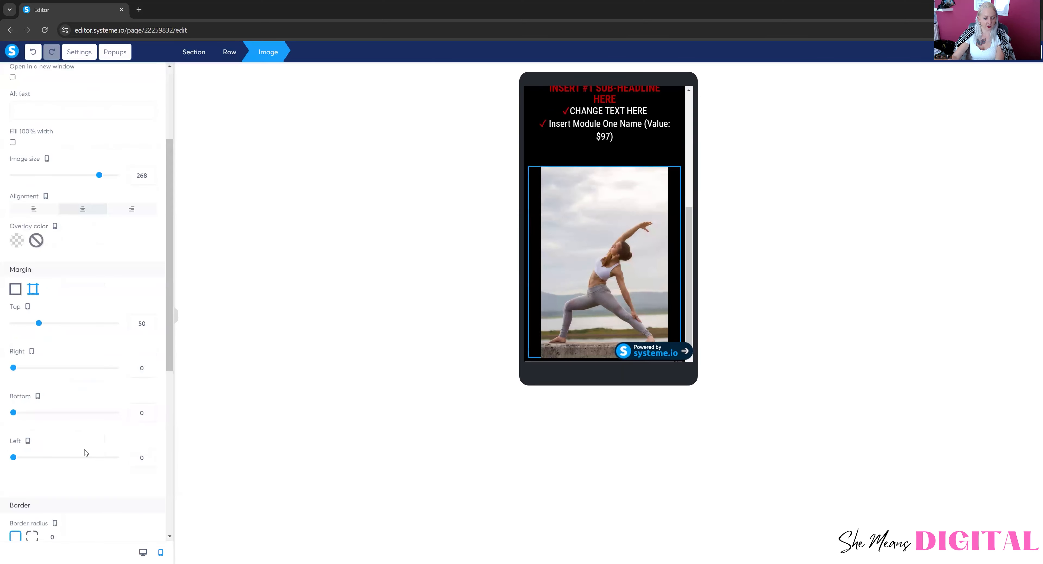
{"action": "double_click", "coordinate": [138, 414]}
{"action": "type", "text": "50"}
{"action": "left_click", "coordinate": [386, 389]}
{"action": "scroll", "coordinate": [629, 288], "scroll_direction": "down", "scroll_amount": 1}
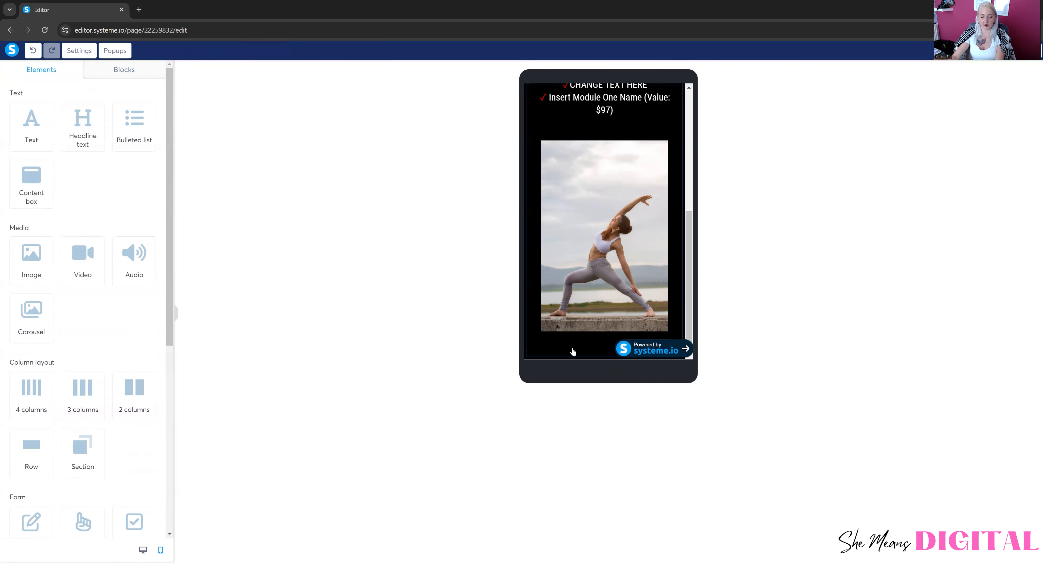
{"action": "left_click", "coordinate": [605, 272]}
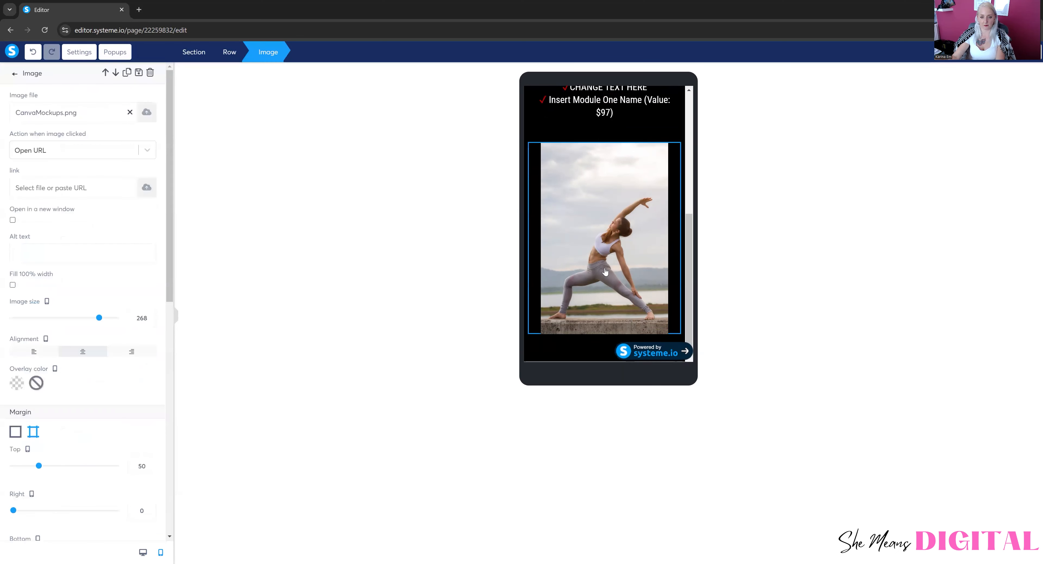
{"action": "scroll", "coordinate": [605, 242], "scroll_direction": "up", "scroll_amount": 4}
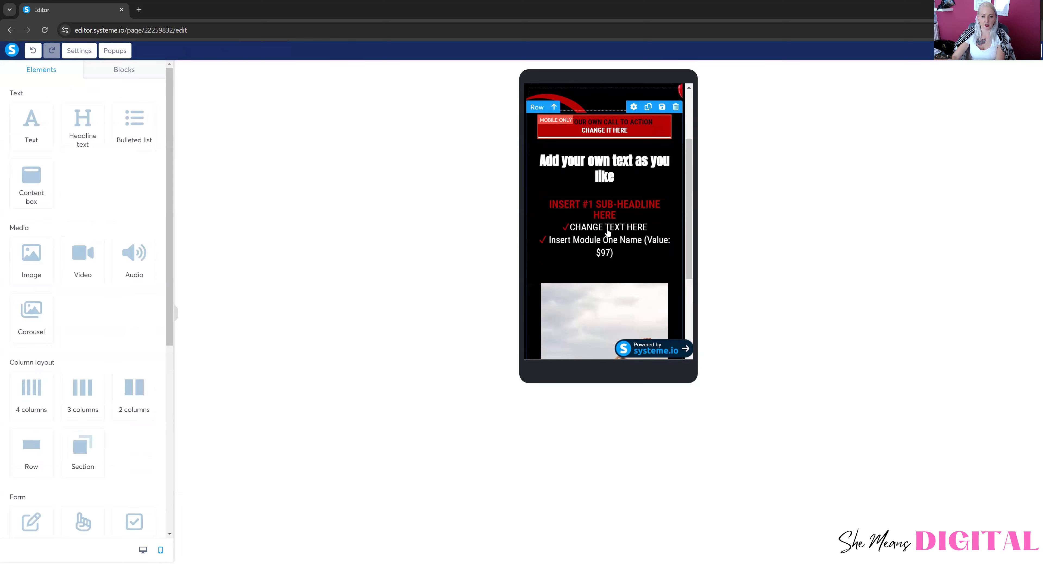
{"action": "left_click", "coordinate": [608, 231]}
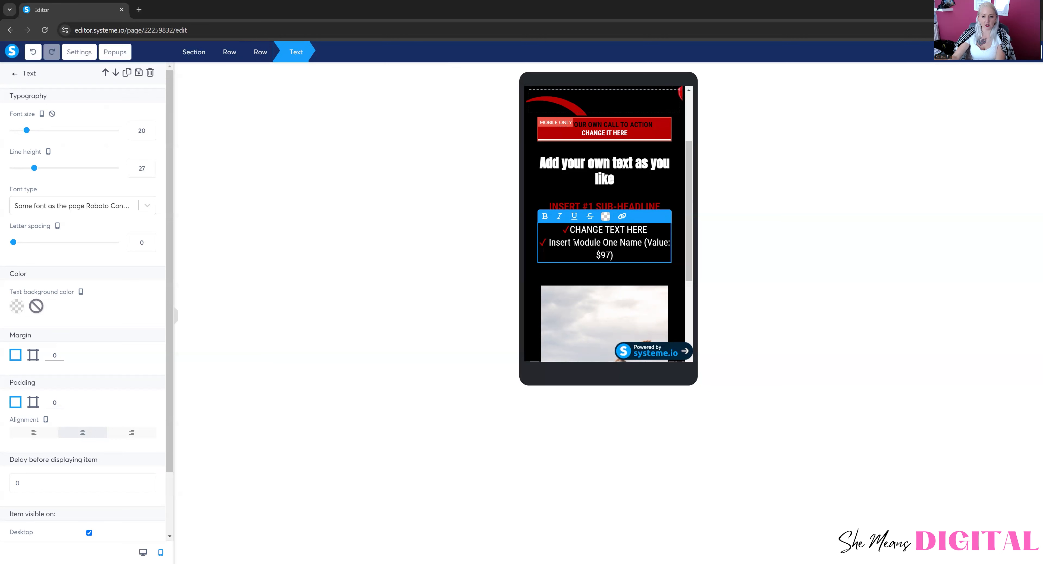
{"action": "left_click", "coordinate": [544, 186]}
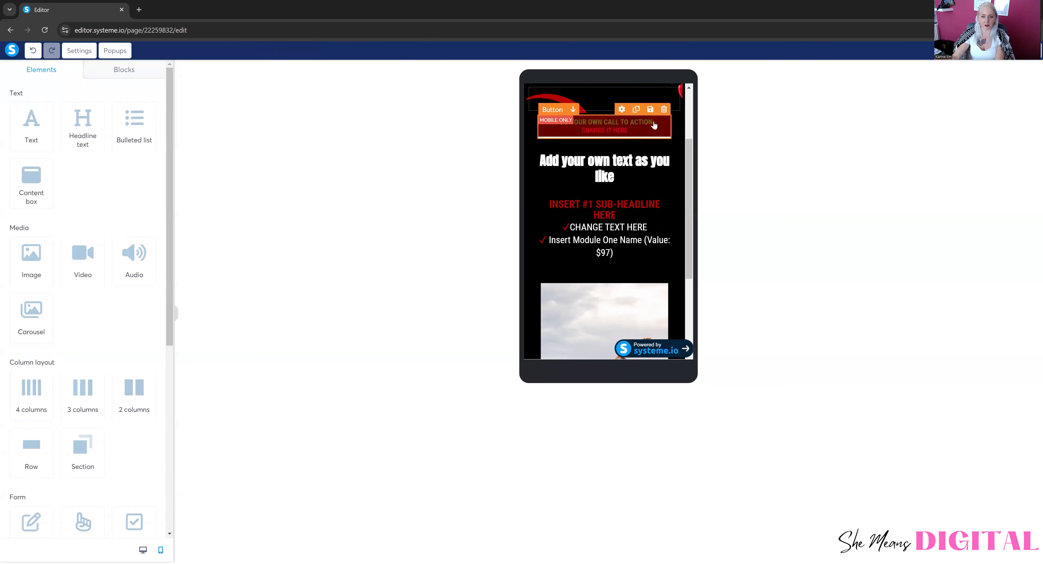
- Switch the mobile call-to-action row to separate padding per side and set its top padding to 41
{"action": "left_click", "coordinate": [633, 108]}
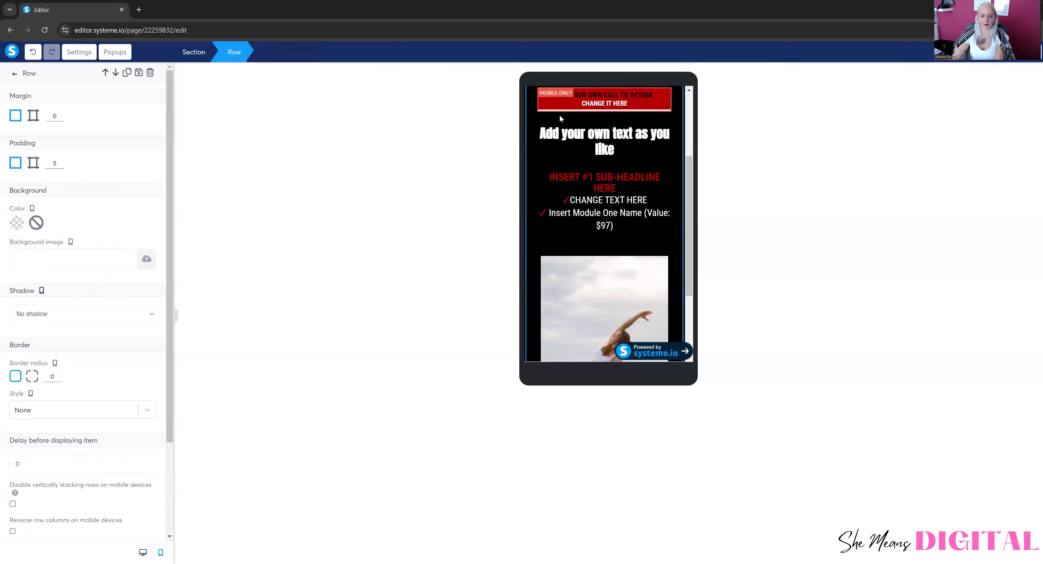
{"action": "left_click", "coordinate": [559, 116]}
{"action": "scroll", "coordinate": [549, 125], "scroll_direction": "up", "scroll_amount": 2}
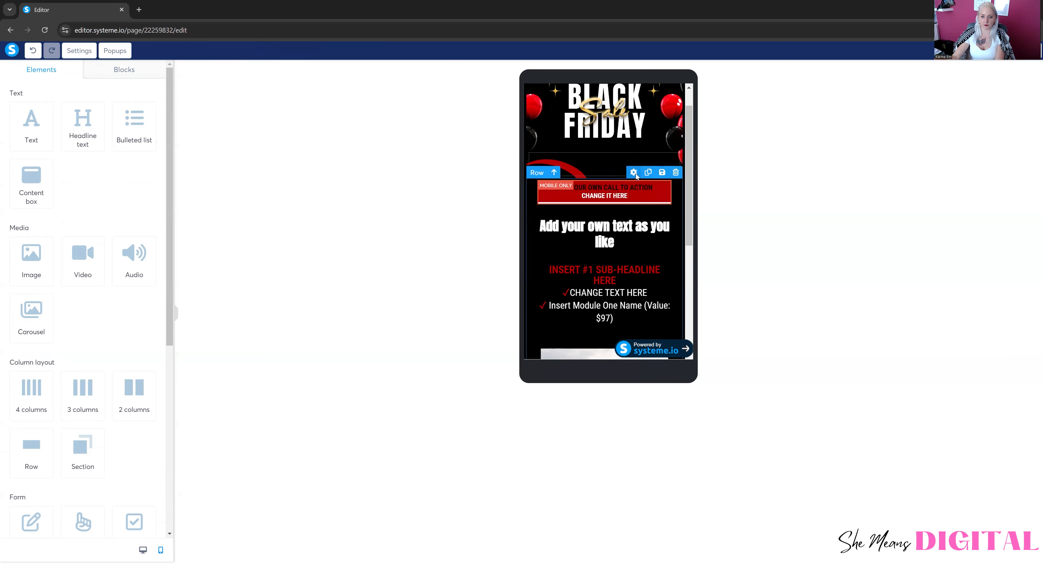
{"action": "left_click", "coordinate": [635, 173]}
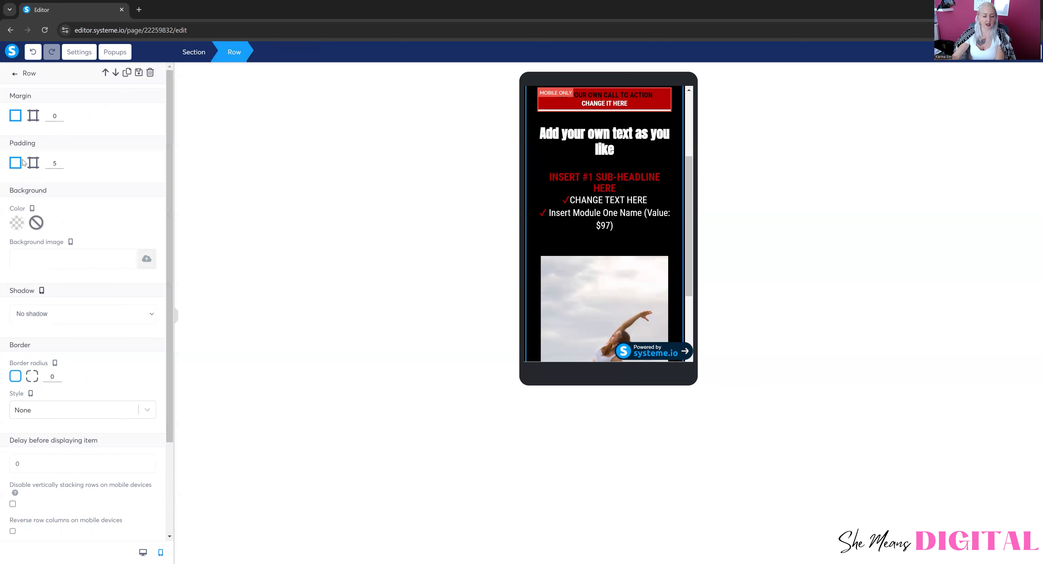
{"action": "left_click", "coordinate": [34, 163]}
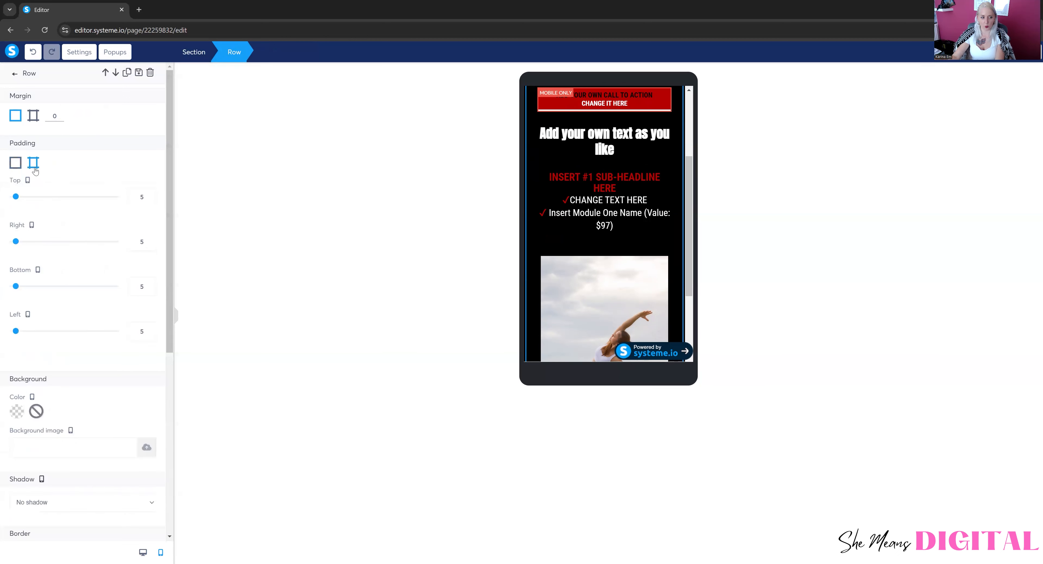
{"action": "left_click_drag", "start_coordinate": [17, 197], "coordinate": [31, 199]}
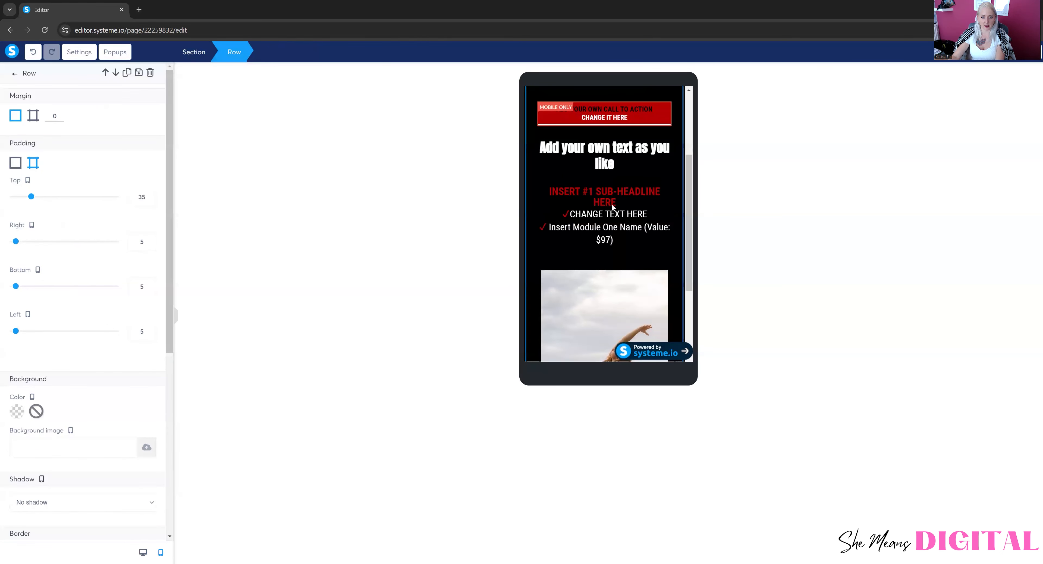
{"action": "left_click", "coordinate": [509, 206]}
{"action": "left_click", "coordinate": [634, 203]}
{"action": "mouse_move", "coordinate": [31, 197]}
{"action": "left_mouse_down"}
{"action": "mouse_move", "coordinate": [47, 200]}
{"action": "mouse_move", "coordinate": [35, 207]}
{"action": "left_mouse_up"}
{"action": "left_click", "coordinate": [659, 204]}
{"action": "scroll", "coordinate": [659, 203], "scroll_direction": "up", "scroll_amount": 2}
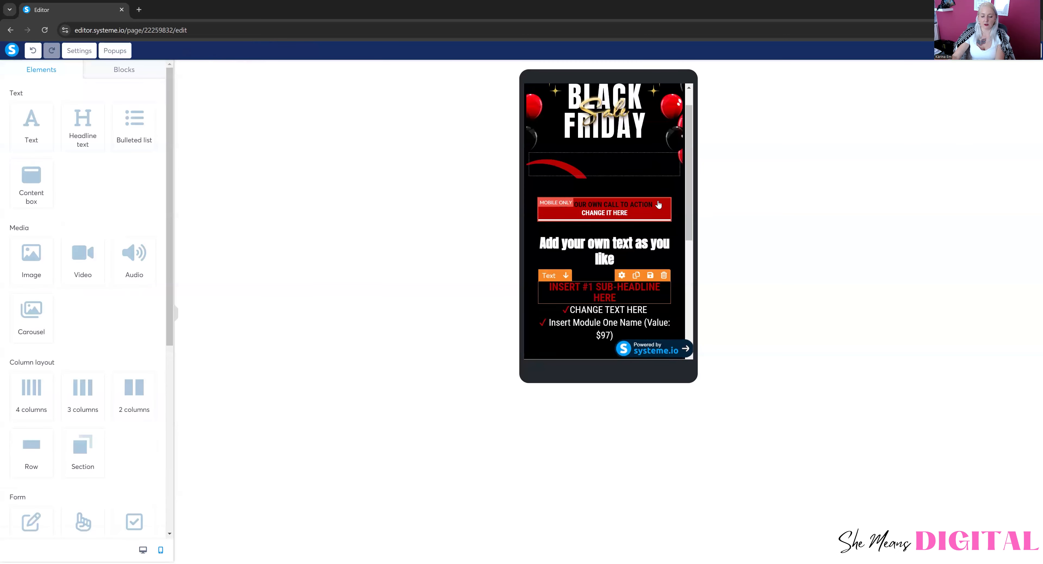
- Review the mobile page from the Black Friday banner down to the yoga image and back, checking the spacing between elements
{"action": "scroll", "coordinate": [591, 224], "scroll_direction": "up", "scroll_amount": 1}
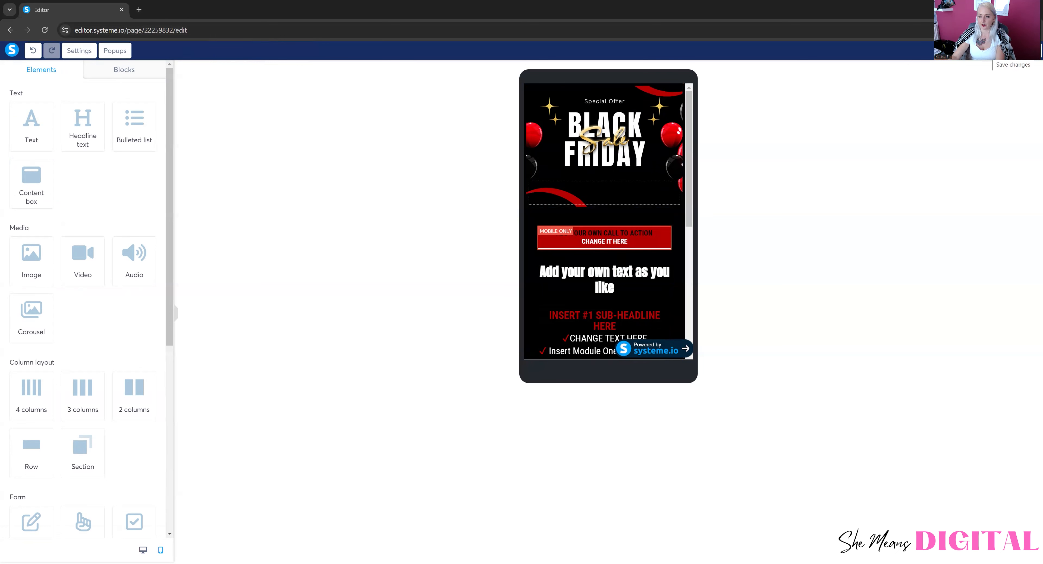
{"action": "left_click", "coordinate": [621, 179]}
{"action": "left_click", "coordinate": [597, 216]}
{"action": "scroll", "coordinate": [584, 284], "scroll_direction": "down", "scroll_amount": 3}
{"action": "scroll", "coordinate": [599, 291], "scroll_direction": "down", "scroll_amount": 3}
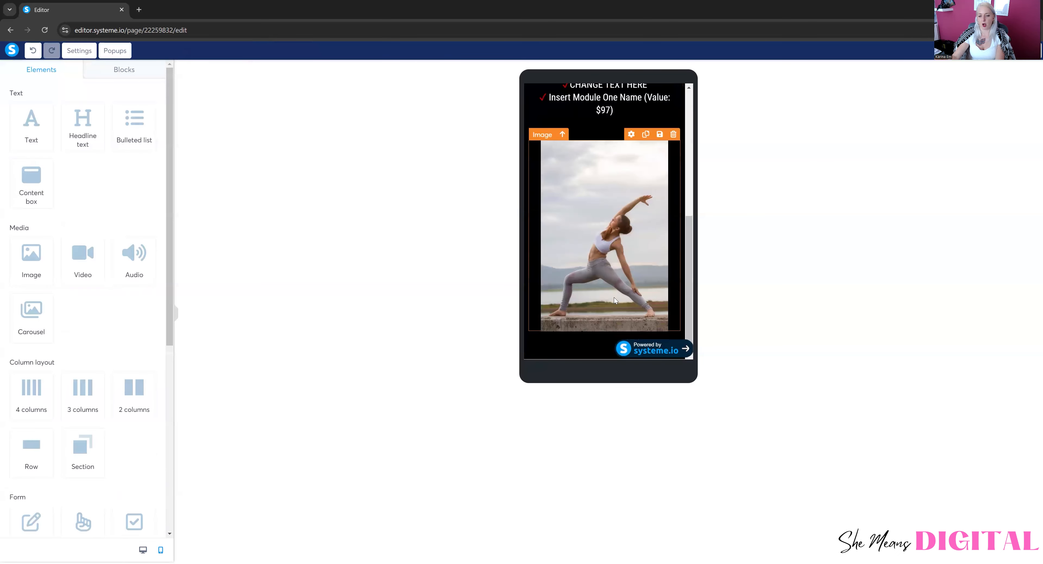
{"action": "scroll", "coordinate": [618, 257], "scroll_direction": "up", "scroll_amount": 4}
{"action": "scroll", "coordinate": [618, 260], "scroll_direction": "up", "scroll_amount": 3}
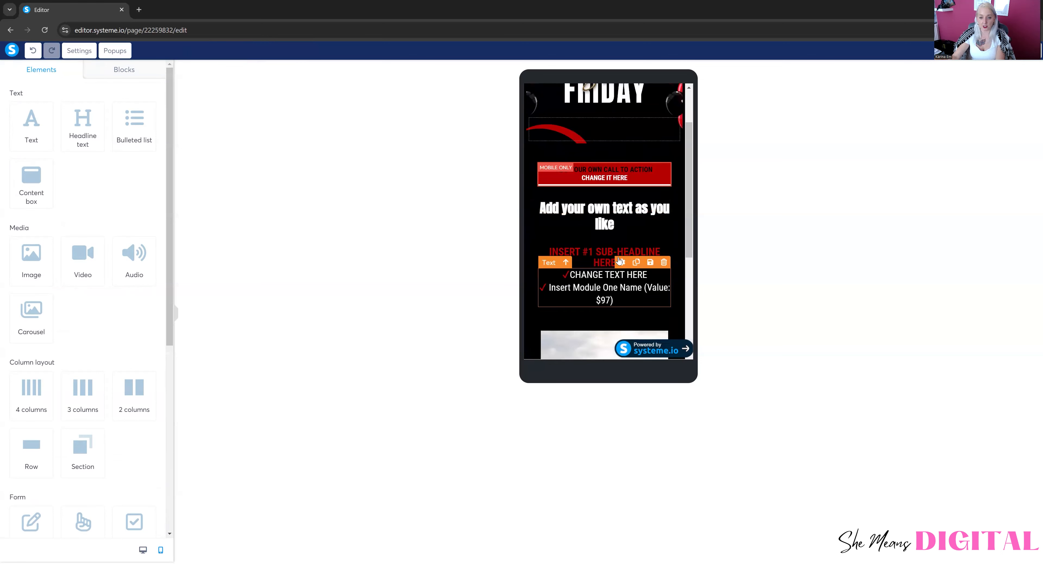
{"action": "left_click", "coordinate": [601, 275]}
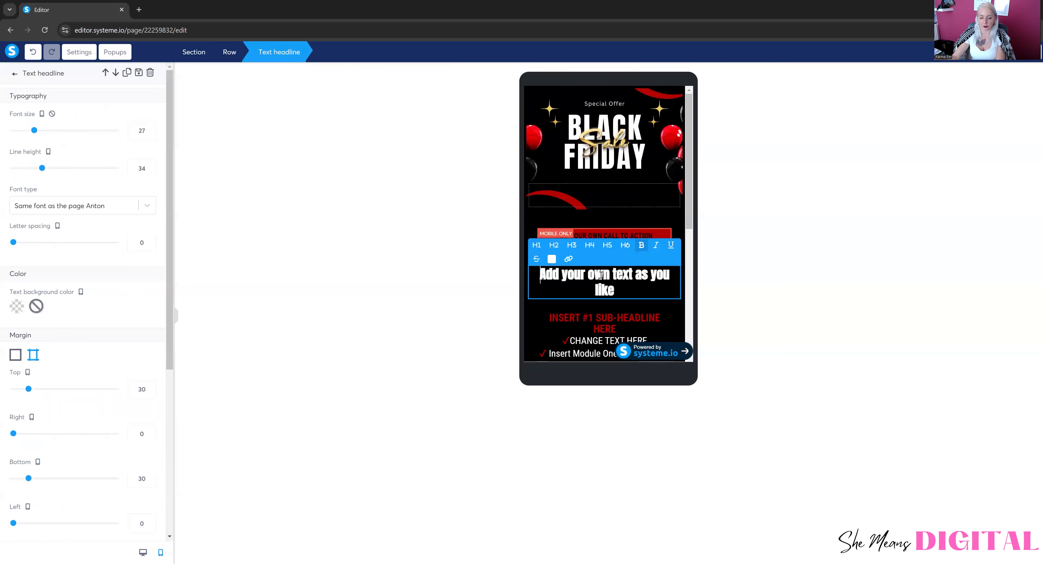
{"action": "left_click", "coordinate": [633, 200]}
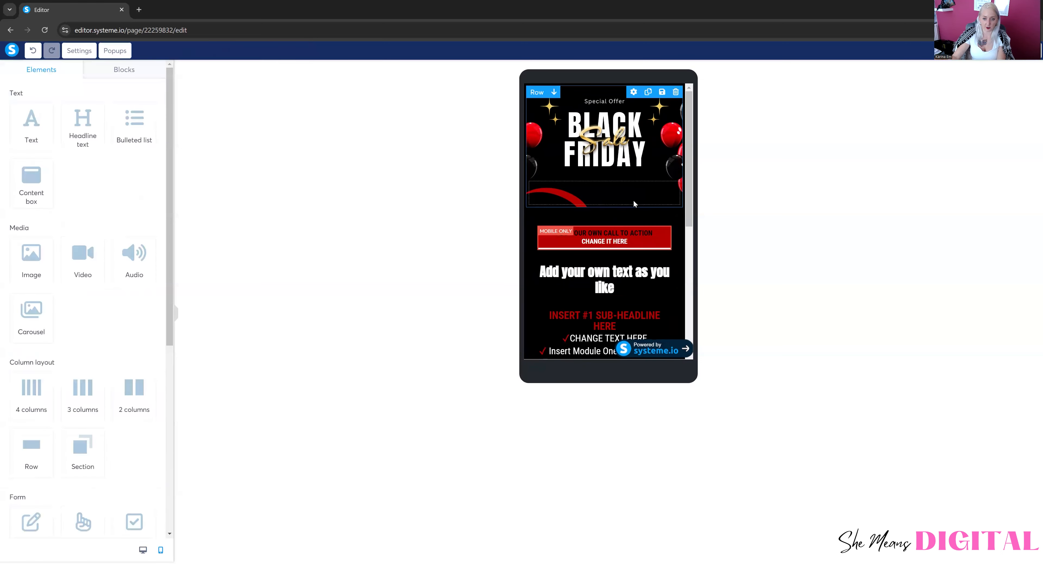
- Examine the mobile-only call-to-action button's action, popup and margin settings, along with its row's padding
{"action": "left_click", "coordinate": [614, 243]}
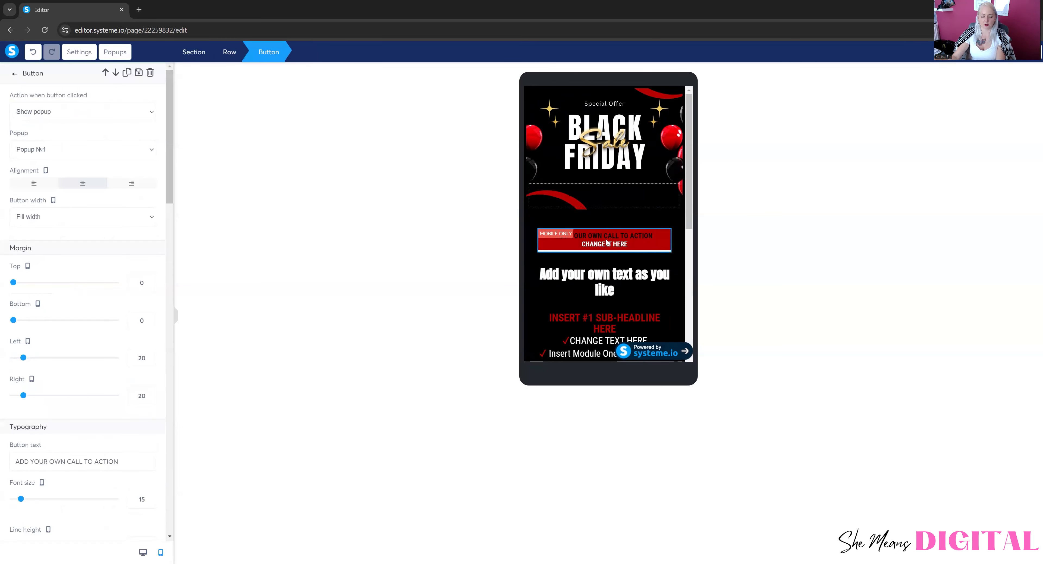
{"action": "left_click", "coordinate": [604, 249]}
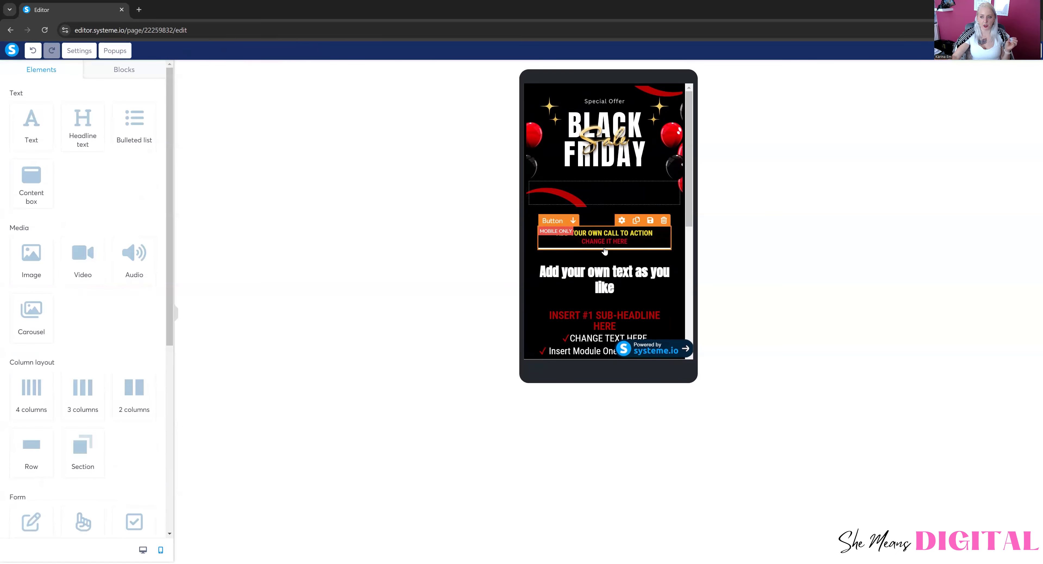
{"action": "left_click", "coordinate": [600, 218]}
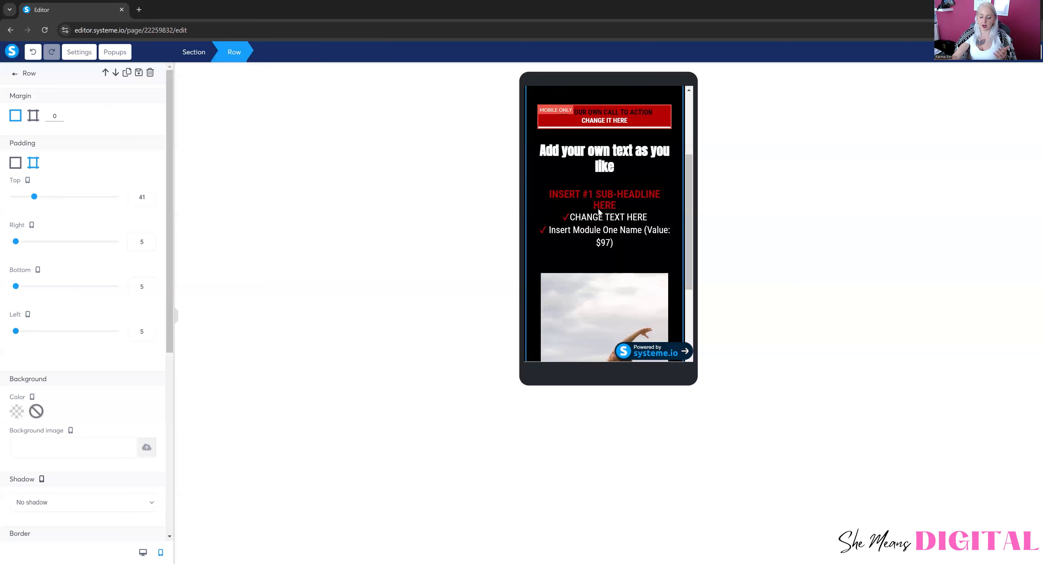
{"action": "left_click", "coordinate": [598, 208]}
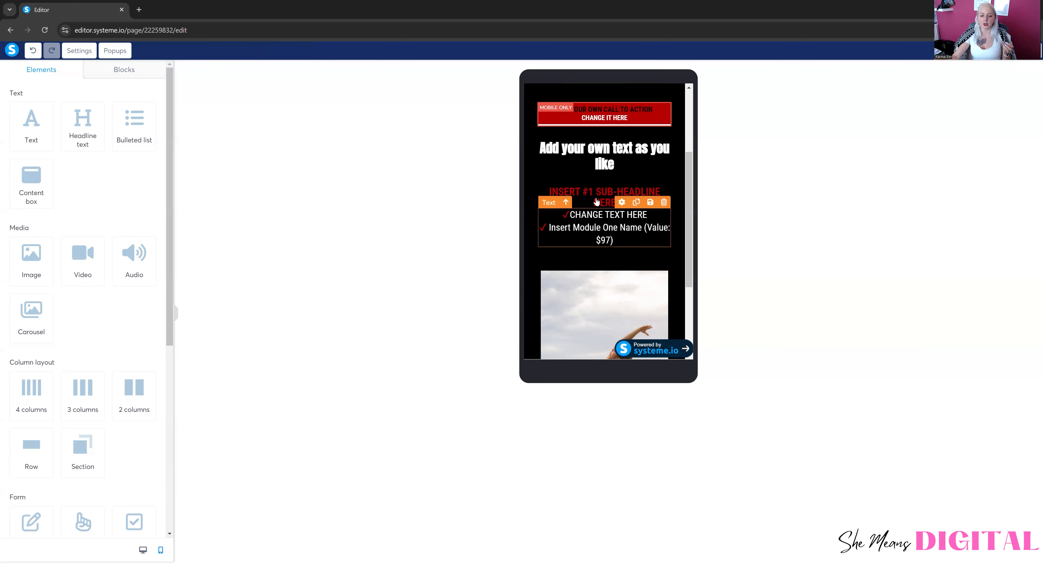
{"action": "left_click", "coordinate": [626, 117]}
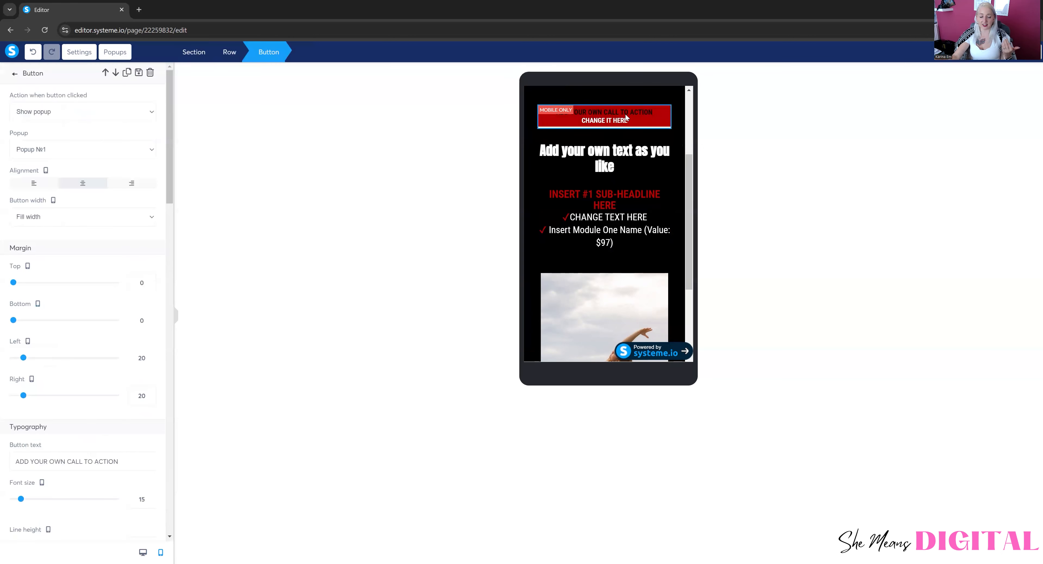
{"action": "scroll", "coordinate": [599, 233], "scroll_direction": "down", "scroll_amount": 3}
{"action": "scroll", "coordinate": [603, 238], "scroll_direction": "up", "scroll_amount": 6}
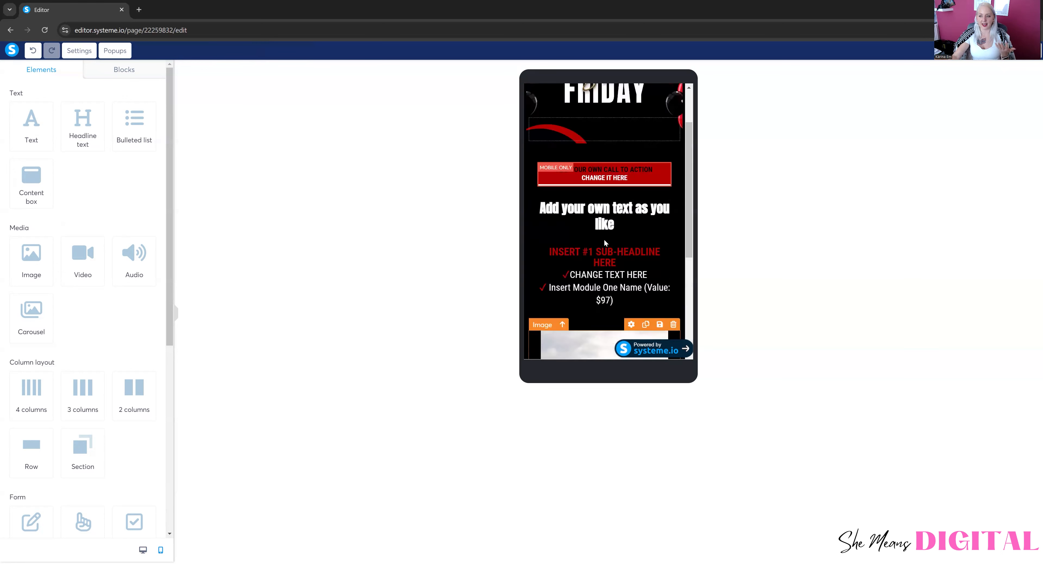
{"action": "left_click", "coordinate": [602, 245]}
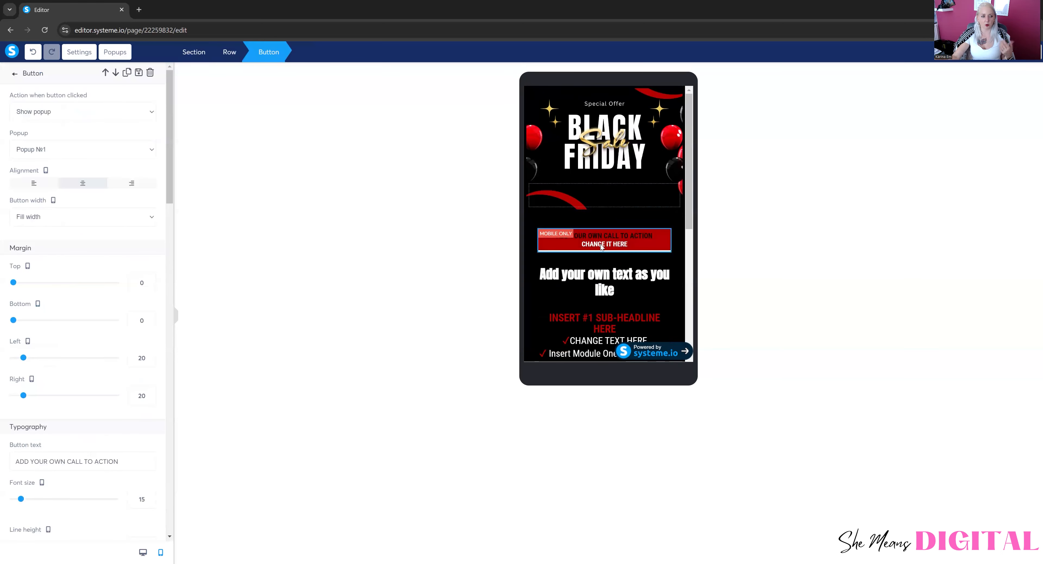
{"action": "left_click", "coordinate": [601, 245]}
{"action": "left_click", "coordinate": [602, 244]}
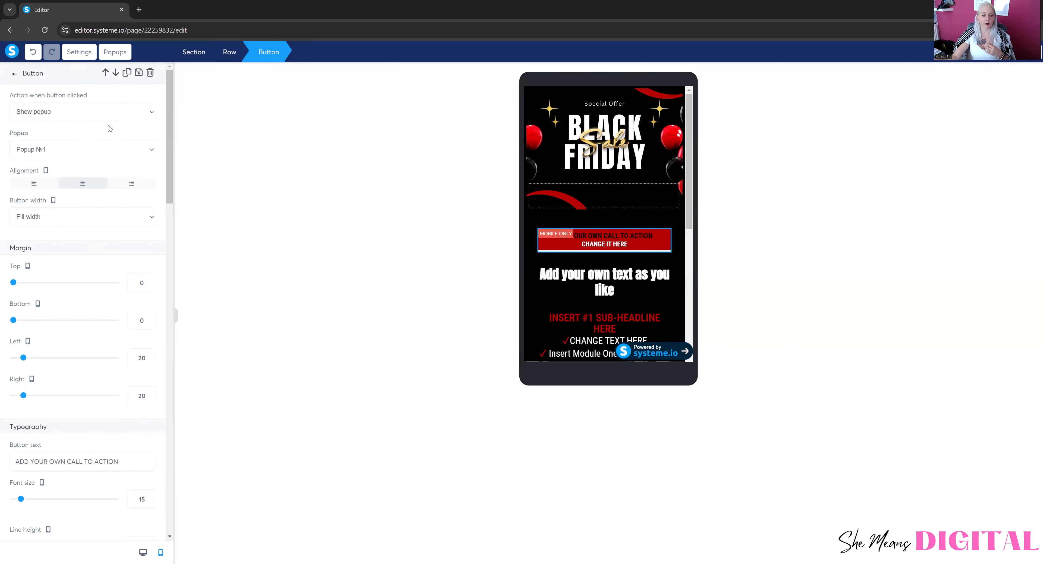
{"action": "left_click", "coordinate": [561, 235]}
{"action": "left_click", "coordinate": [606, 245]}
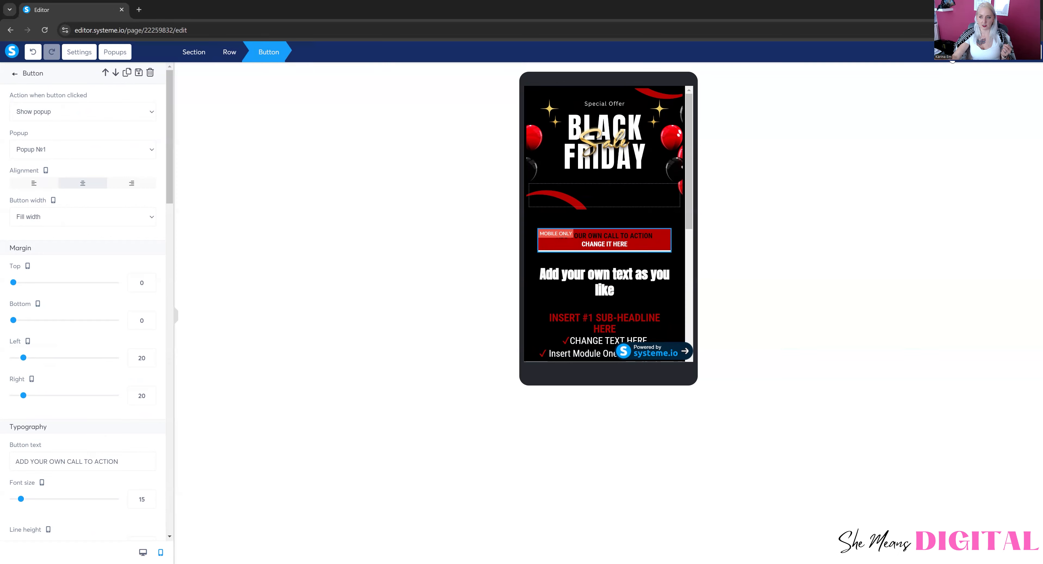
- Preview the Simple Squeeze Page in a new tab and open the sign-up popup from the call-to-action button
{"action": "left_click", "coordinate": [955, 62]}
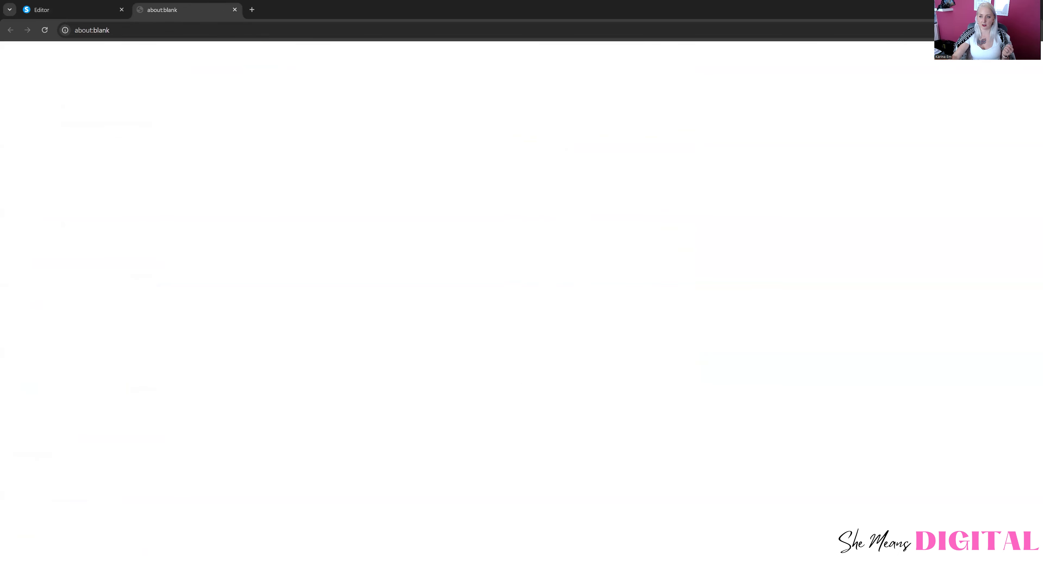
{"action": "scroll", "coordinate": [607, 304], "scroll_direction": "down", "scroll_amount": 2}
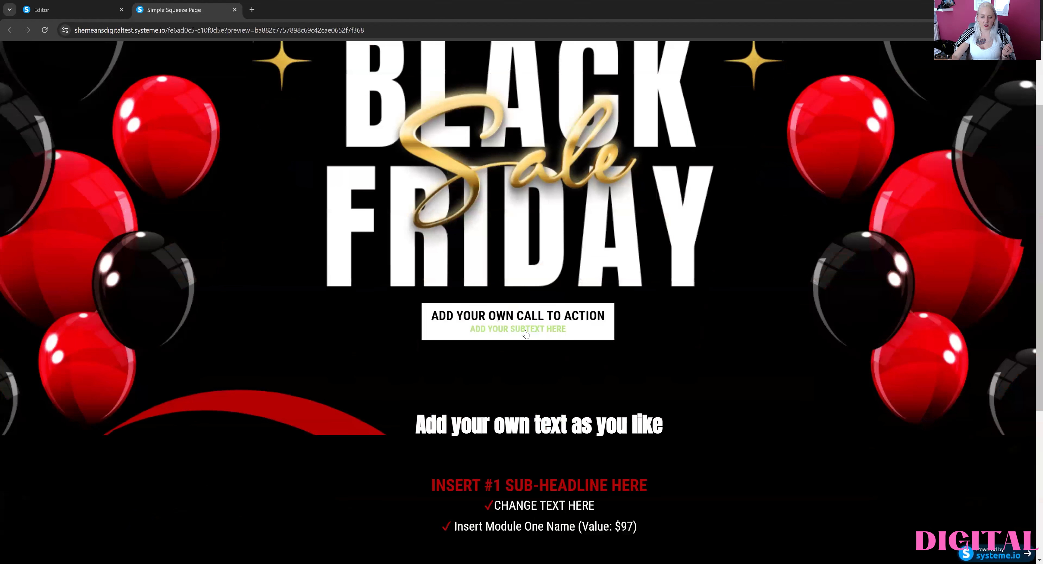
{"action": "left_click", "coordinate": [575, 318]}
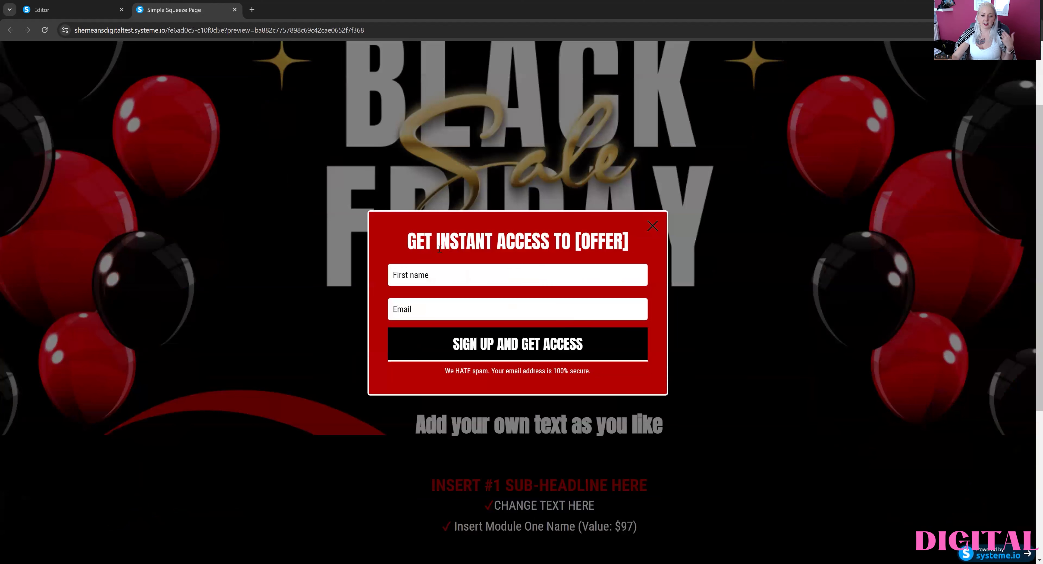
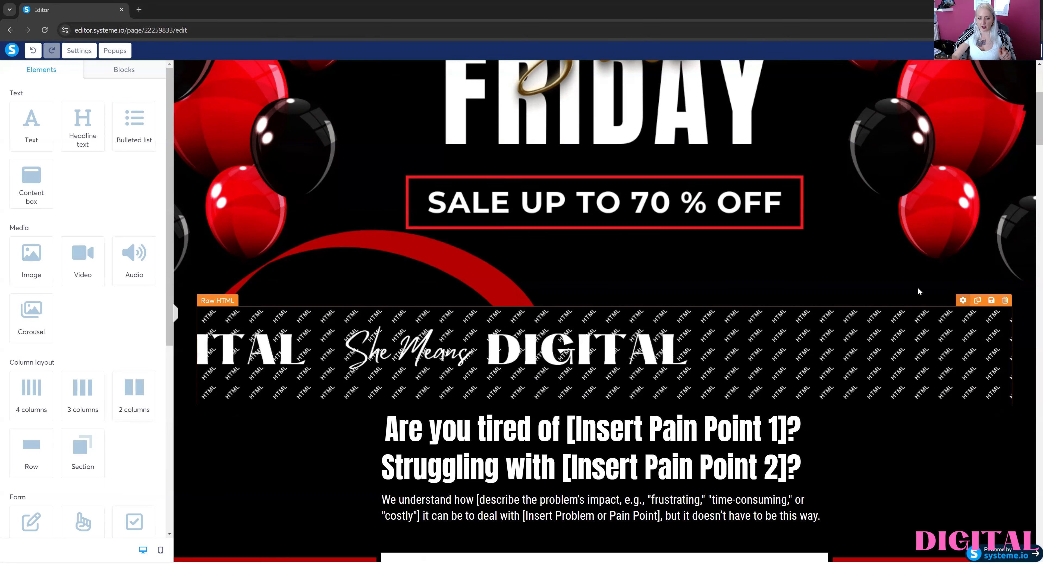
- In the scrolling logo's HTML code, clear the first image URL, delete the four repeated image tags below it, and save
{"action": "left_click", "coordinate": [963, 300]}
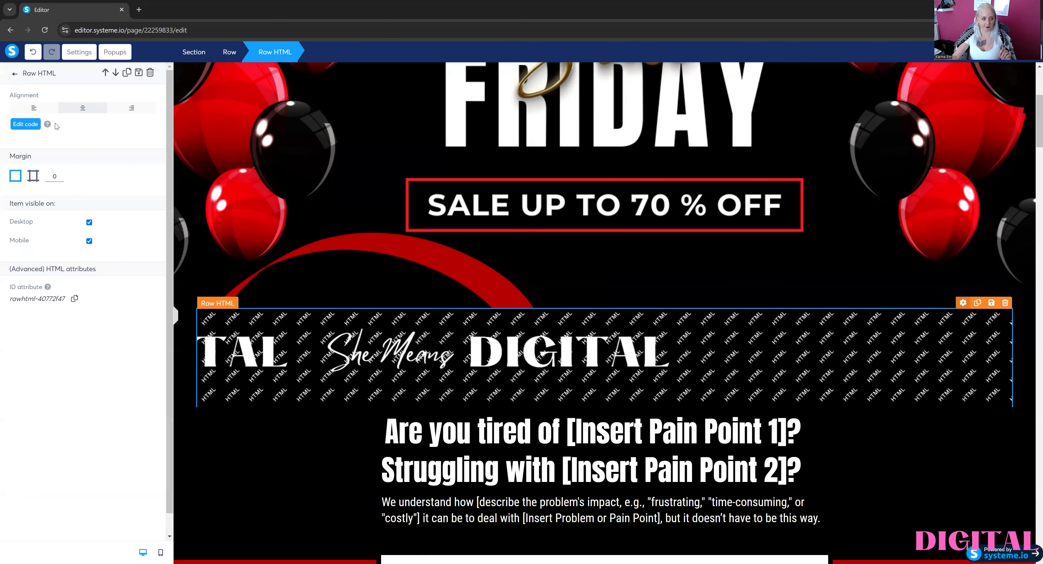
{"action": "left_click", "coordinate": [25, 125]}
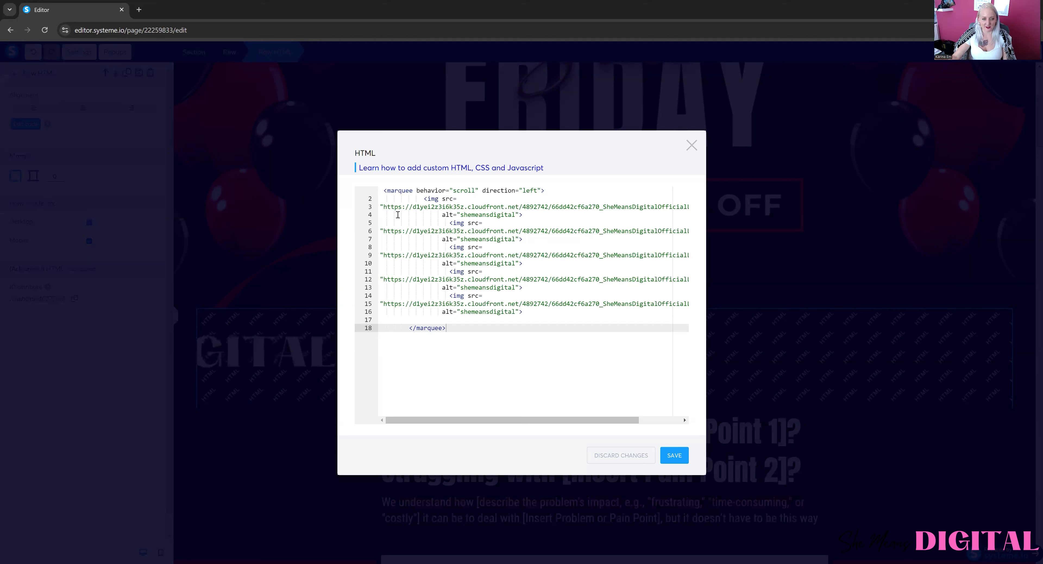
{"action": "left_click_drag", "start_coordinate": [383, 207], "coordinate": [681, 216]}
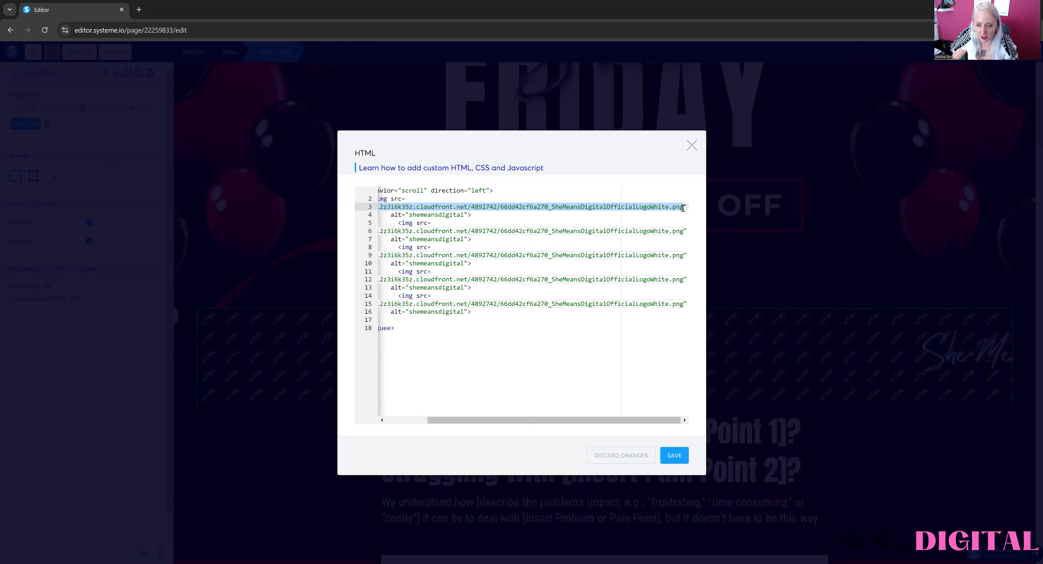
{"action": "key", "text": "BackSpace"}
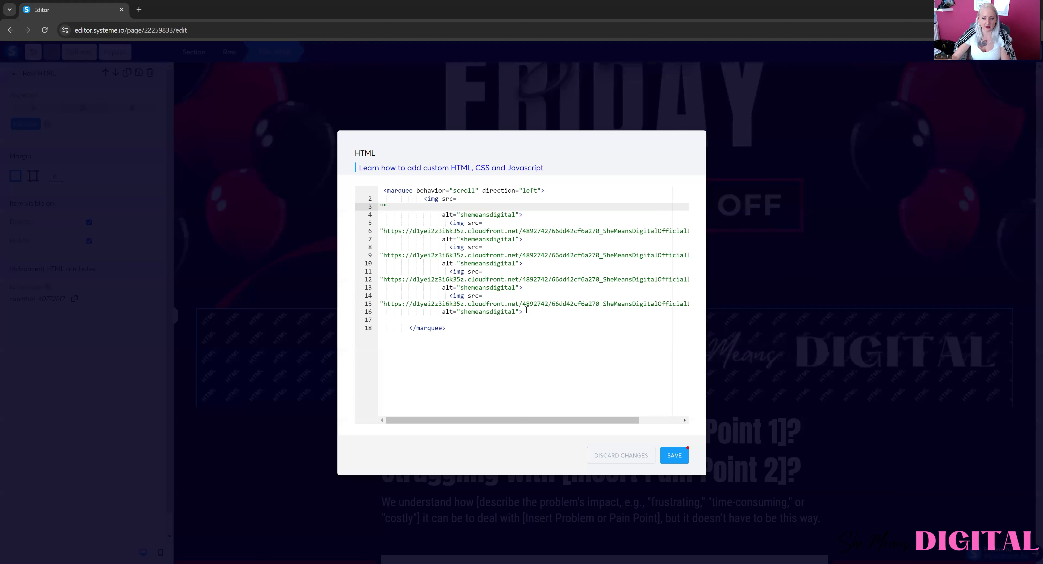
{"action": "left_click_drag", "start_coordinate": [526, 310], "coordinate": [445, 223]}
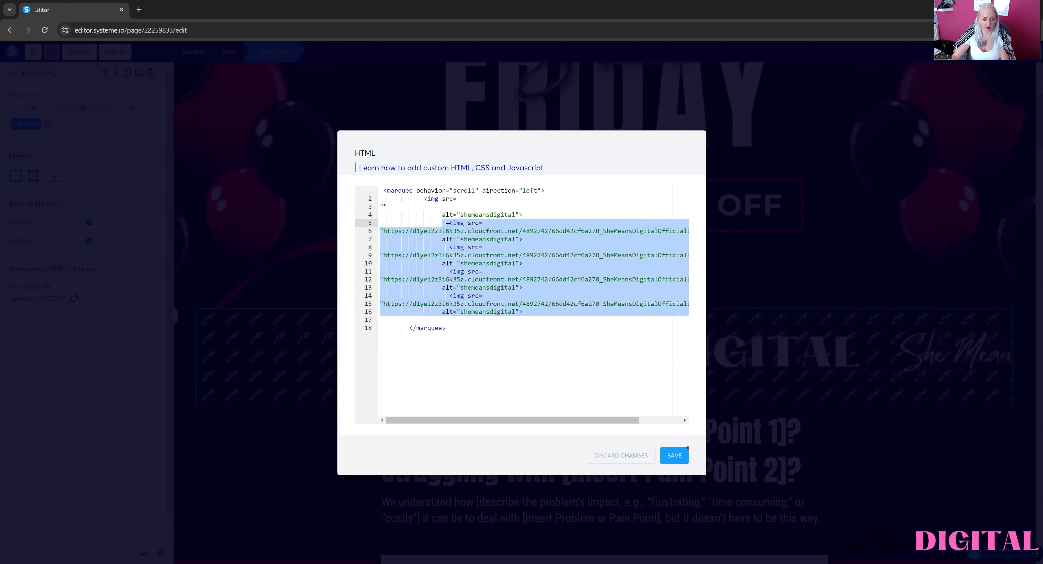
{"action": "key", "text": "BackSpace"}
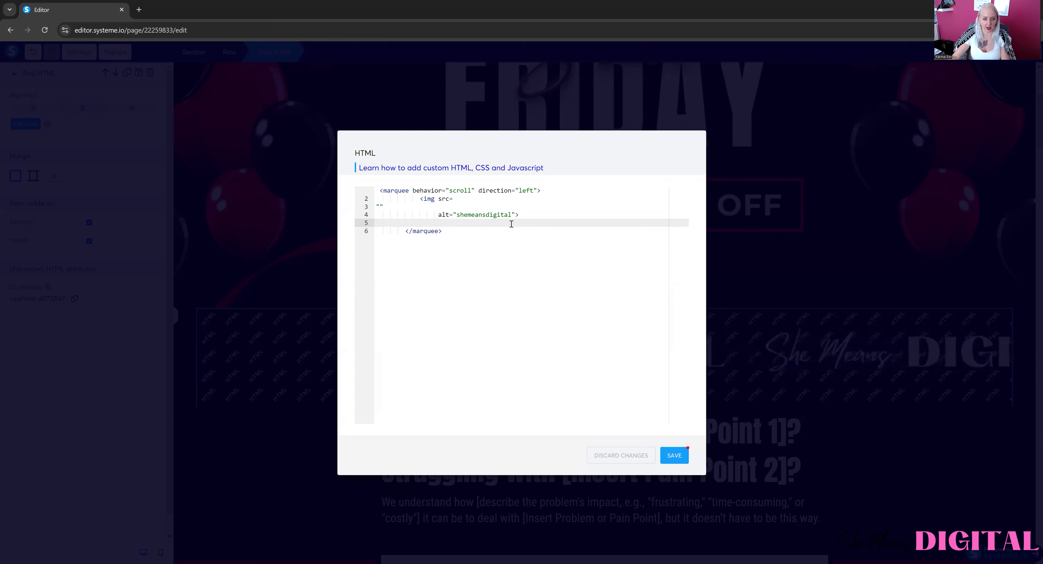
{"action": "left_click", "coordinate": [675, 455]}
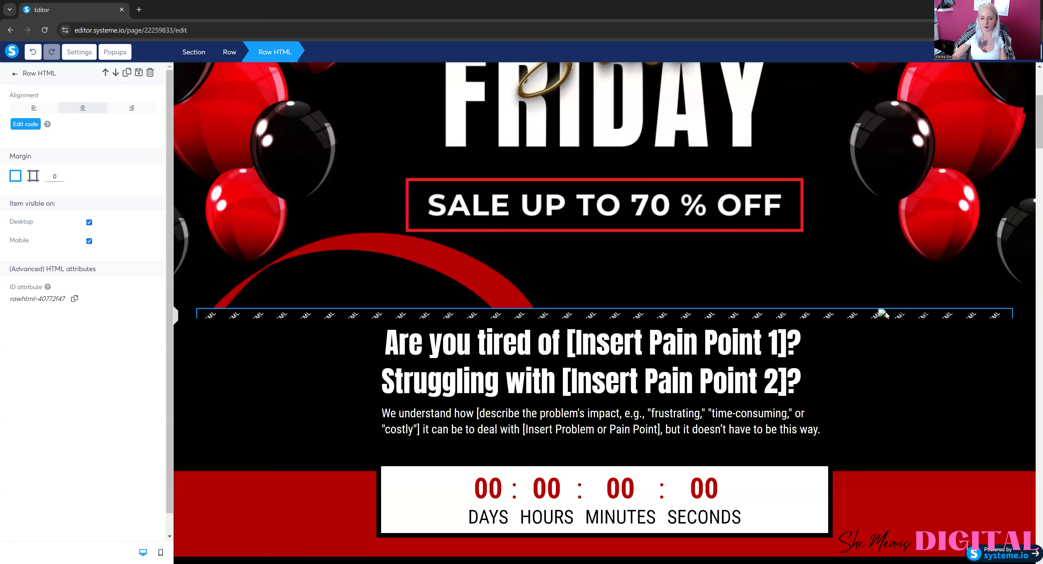
- Replace the Black Friday mockup image beside the "Grab [X]% Off" heading with CanvaMockups.png from the uploaded images
{"action": "left_click", "coordinate": [783, 332]}
{"action": "scroll", "coordinate": [780, 338], "scroll_direction": "down", "scroll_amount": 5}
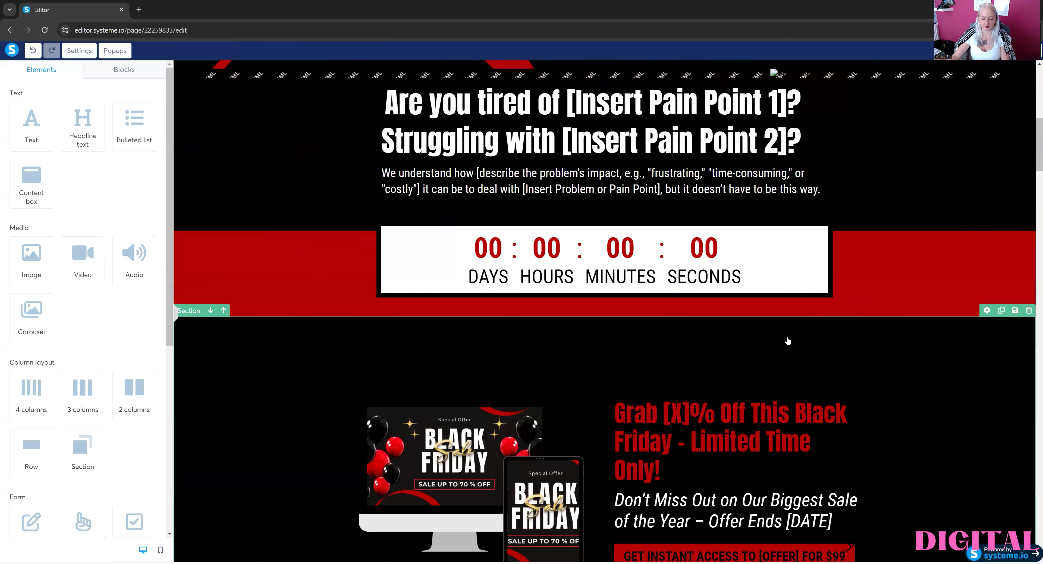
{"action": "scroll", "coordinate": [450, 392], "scroll_direction": "down", "scroll_amount": 1}
{"action": "left_click", "coordinate": [450, 393]}
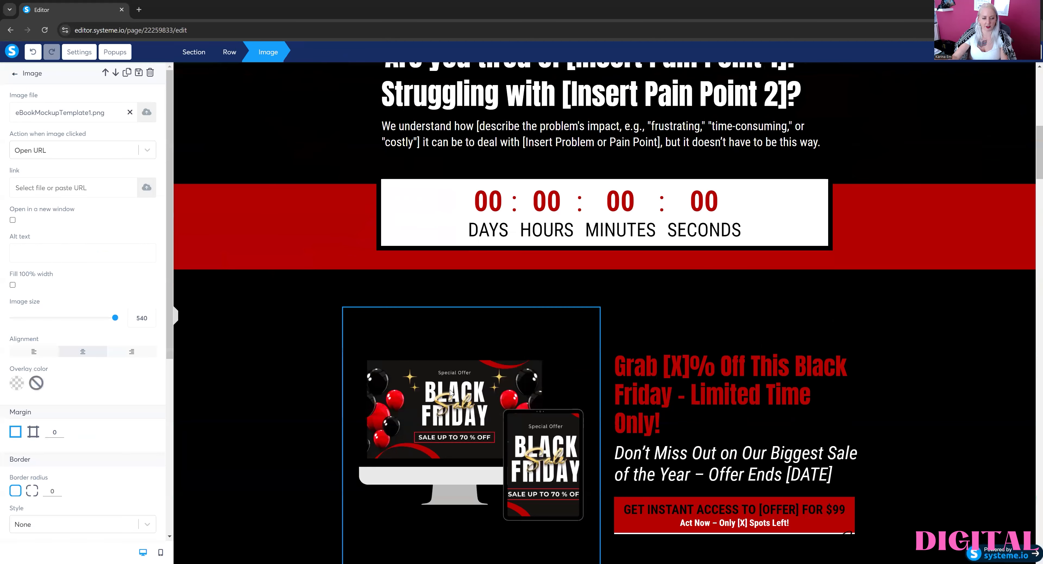
{"action": "left_click", "coordinate": [146, 113]}
{"action": "left_click", "coordinate": [567, 203]}
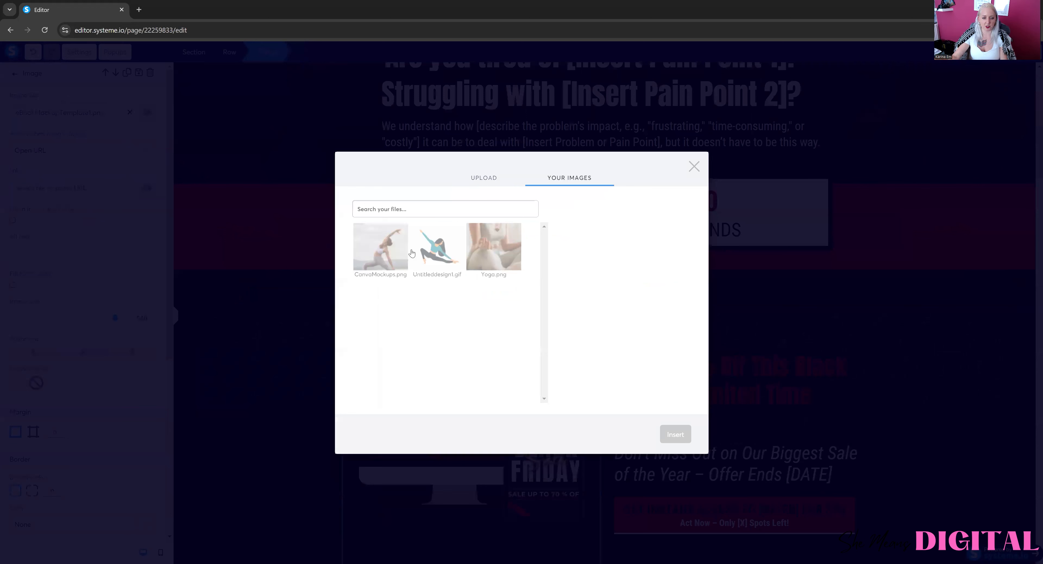
{"action": "left_click", "coordinate": [374, 265]}
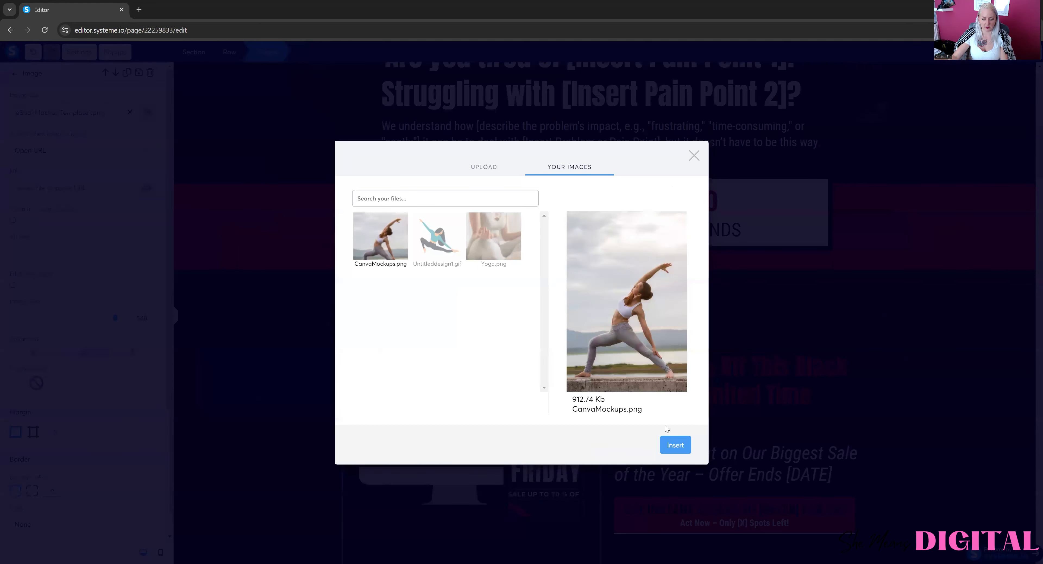
{"action": "left_click", "coordinate": [675, 445]}
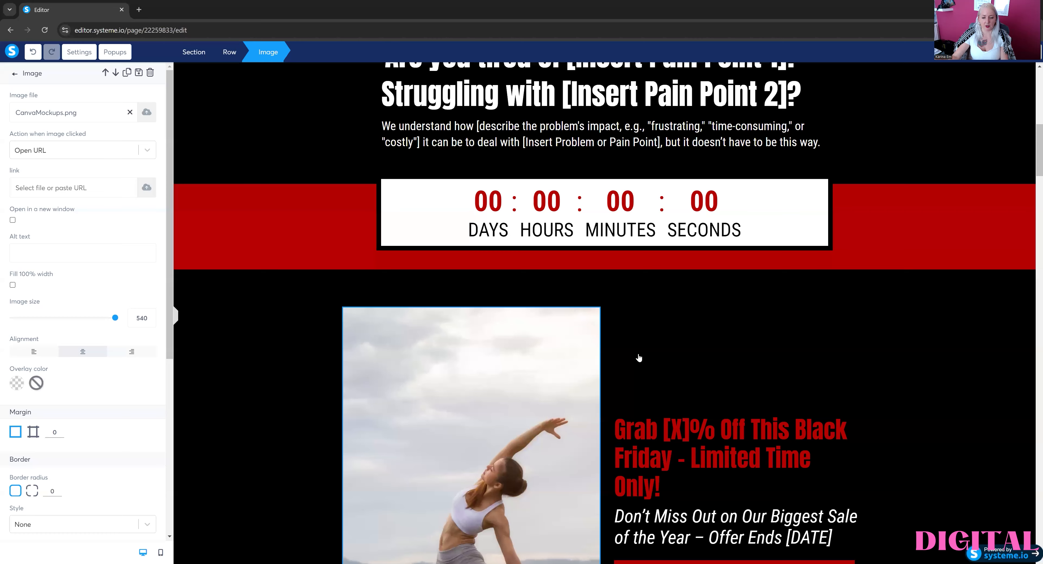
- Copy the image address of the yoga image beside the "Grab [X]% Off" heading
{"action": "right_click", "coordinate": [518, 333]}
{"action": "left_click", "coordinate": [294, 324]}
{"action": "scroll", "coordinate": [295, 324], "scroll_direction": "up", "scroll_amount": 7}
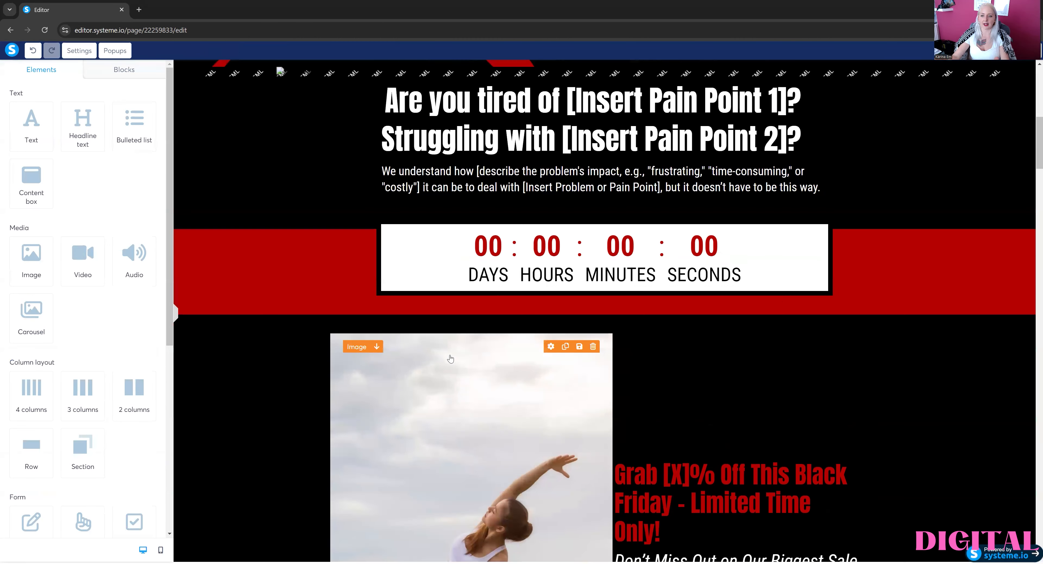
{"action": "scroll", "coordinate": [916, 311], "scroll_direction": "down", "scroll_amount": 10}
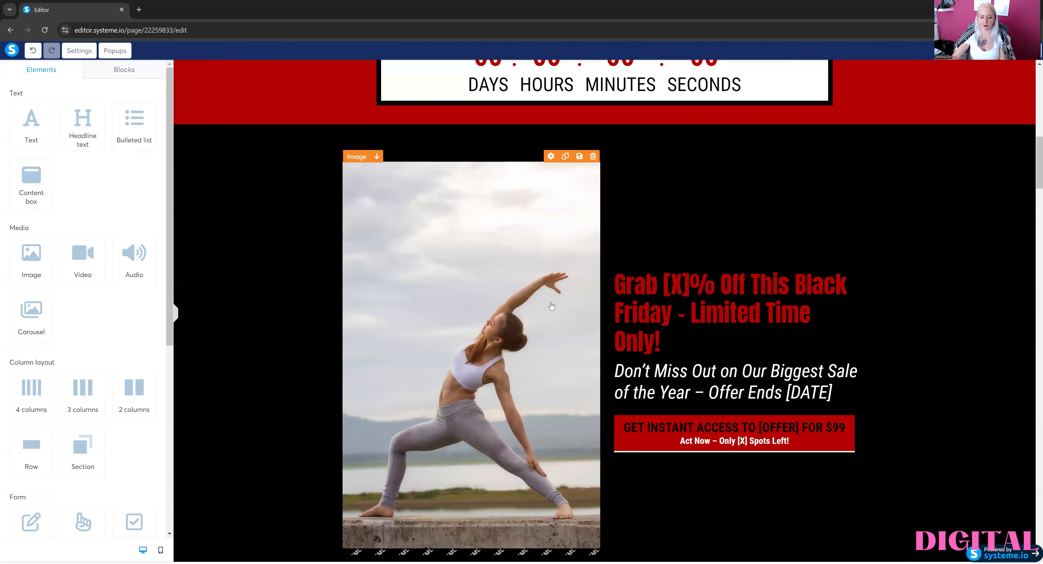
{"action": "right_click", "coordinate": [509, 242]}
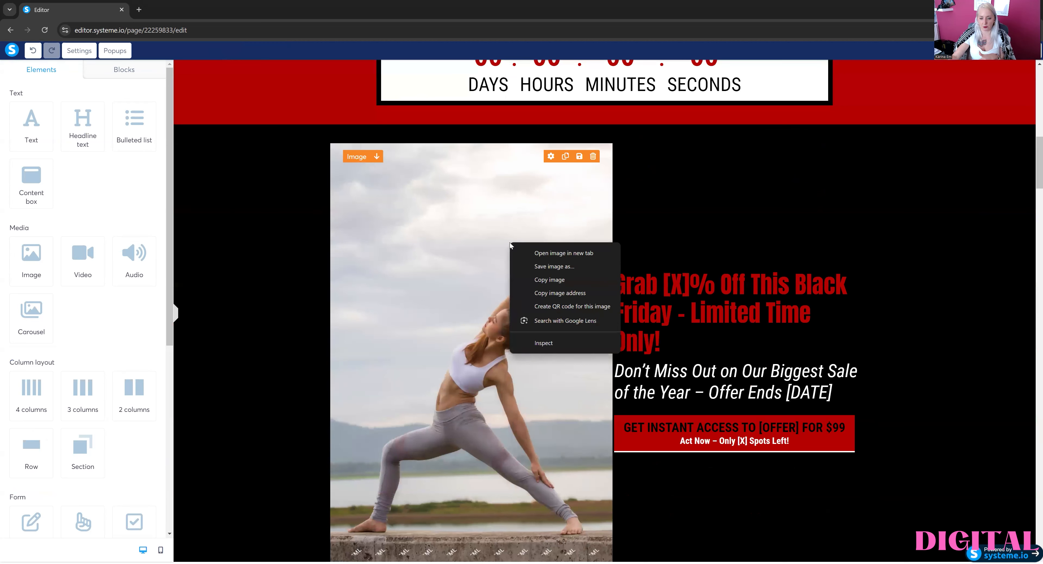
{"action": "left_click", "coordinate": [561, 293]}
{"action": "scroll", "coordinate": [579, 278], "scroll_direction": "up", "scroll_amount": 1}
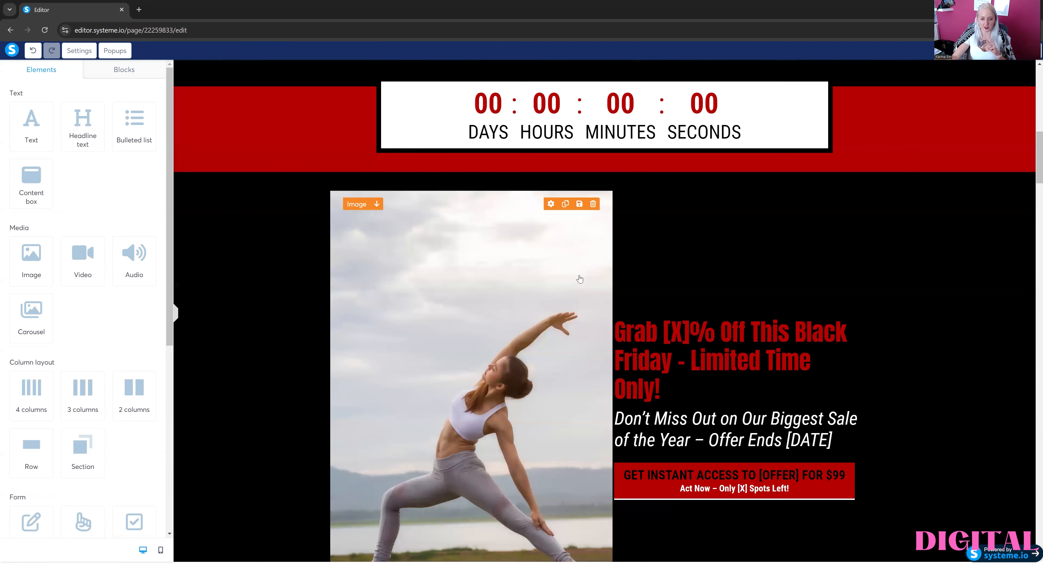
- Insert the copied CanvaMockups.png address between the empty quotes of the image source in the marquee code and save it
{"action": "scroll", "coordinate": [580, 278], "scroll_direction": "up", "scroll_amount": 10}
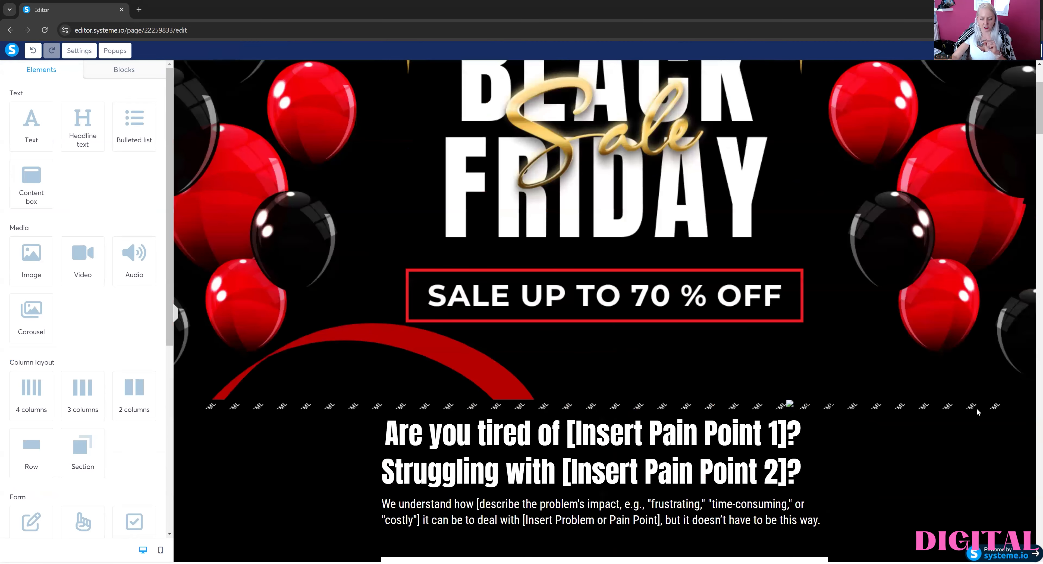
{"action": "mouse_move", "coordinate": [973, 404]}
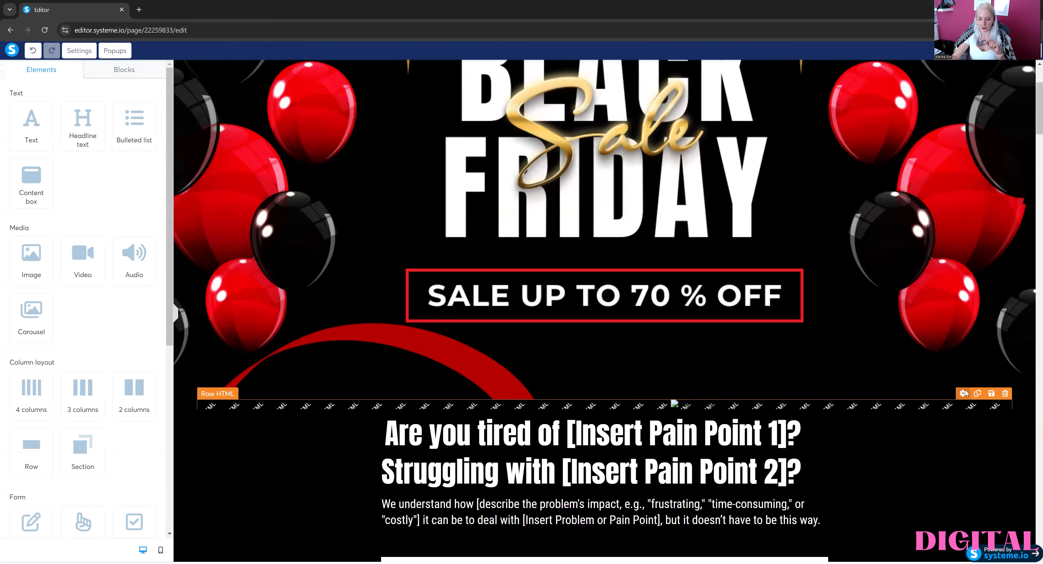
{"action": "left_click", "coordinate": [963, 393]}
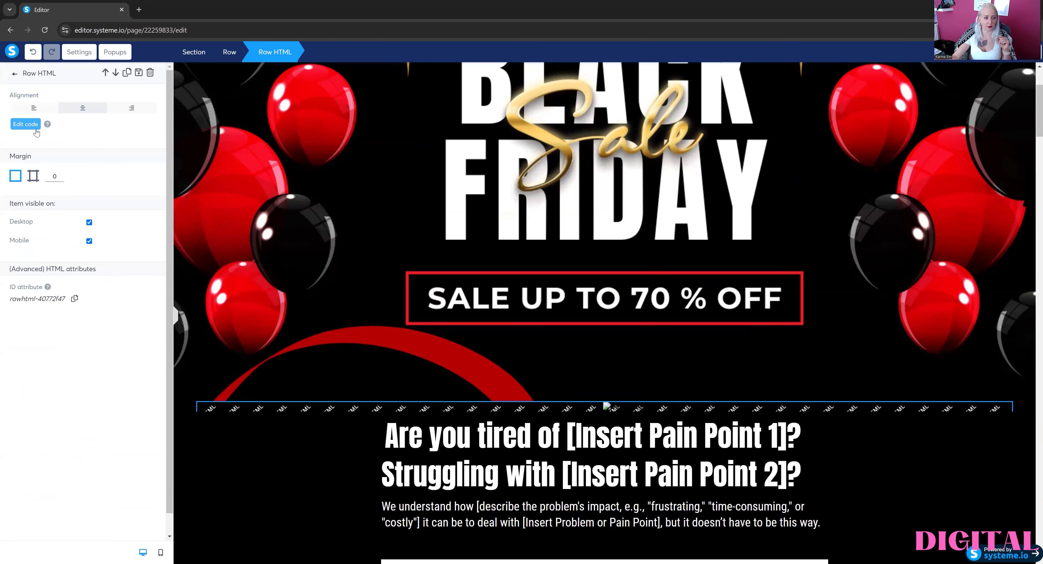
{"action": "left_click", "coordinate": [25, 124]}
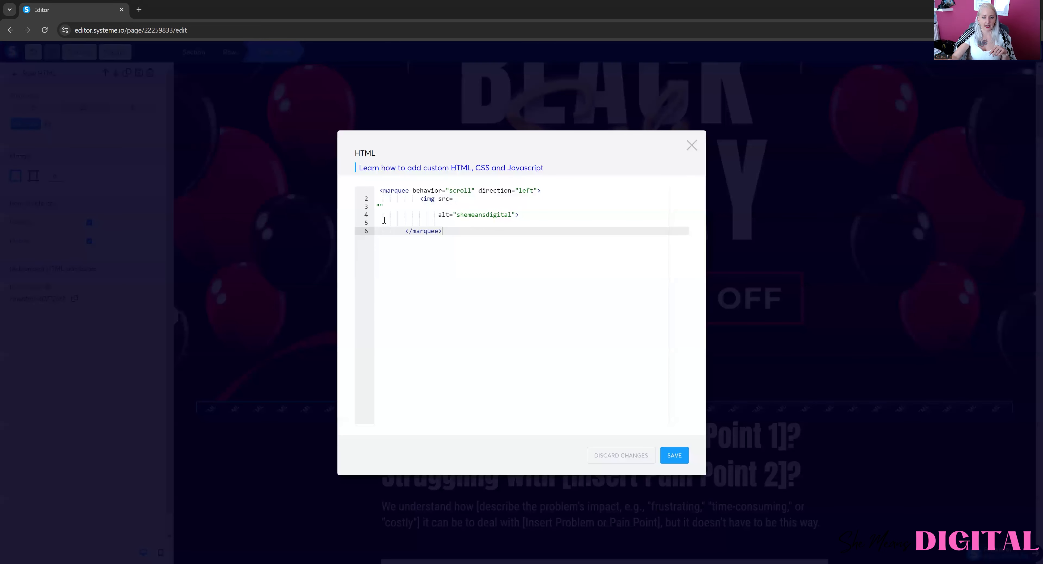
{"action": "left_click", "coordinate": [378, 207]}
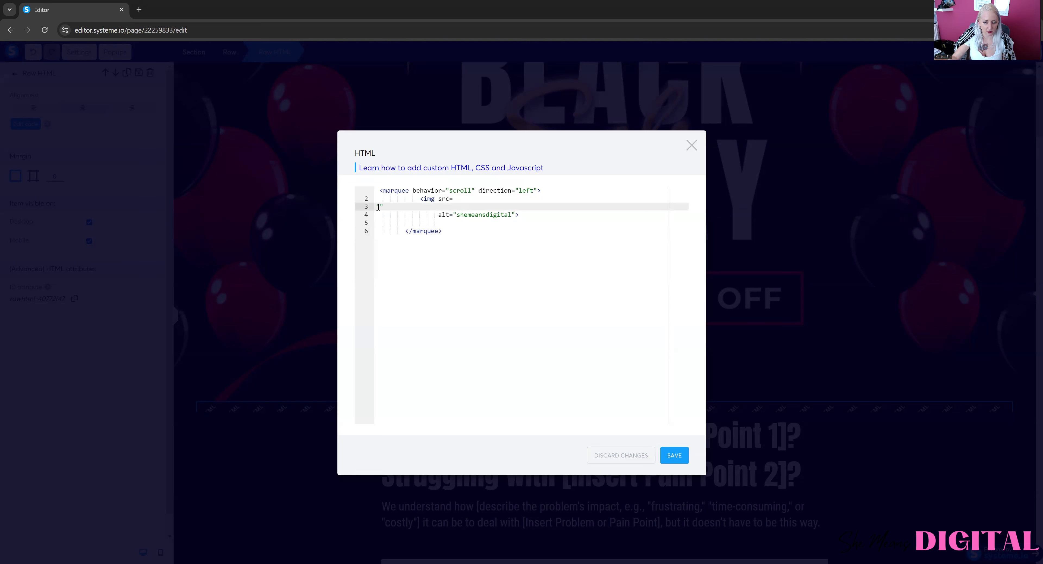
{"action": "key", "text": "ctrl+v"}
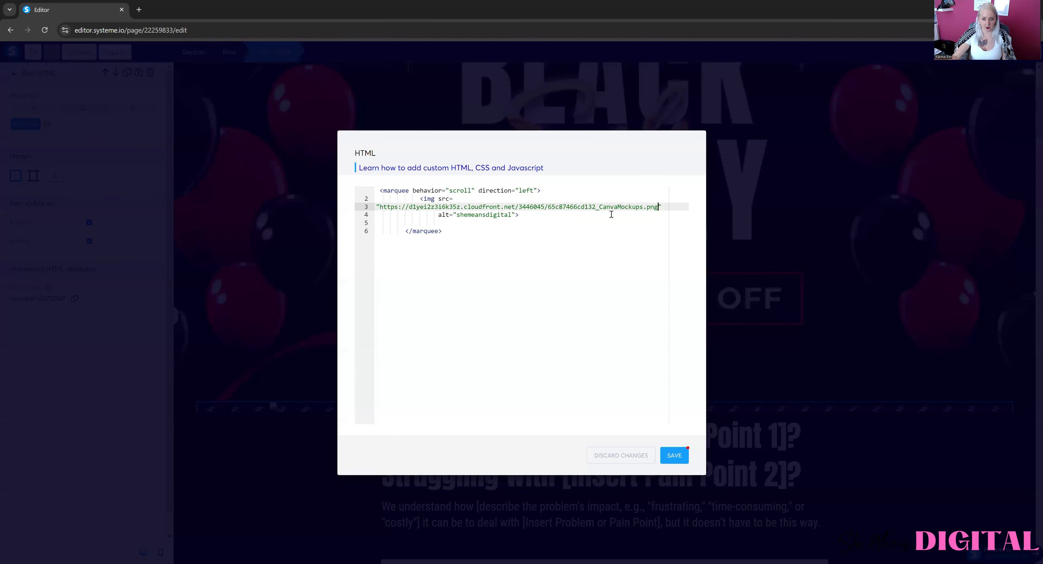
{"action": "left_click", "coordinate": [673, 456]}
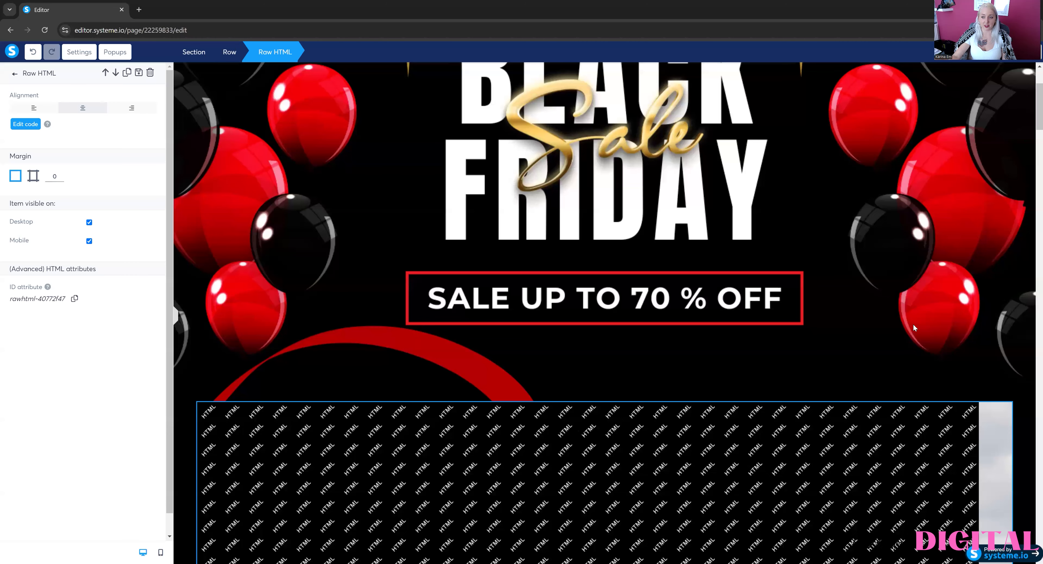
- Reopen the scrolling image's HTML code and copy its whole image tag, placing the cursor on the blank line below it
{"action": "scroll", "coordinate": [899, 376], "scroll_direction": "down", "scroll_amount": 3}
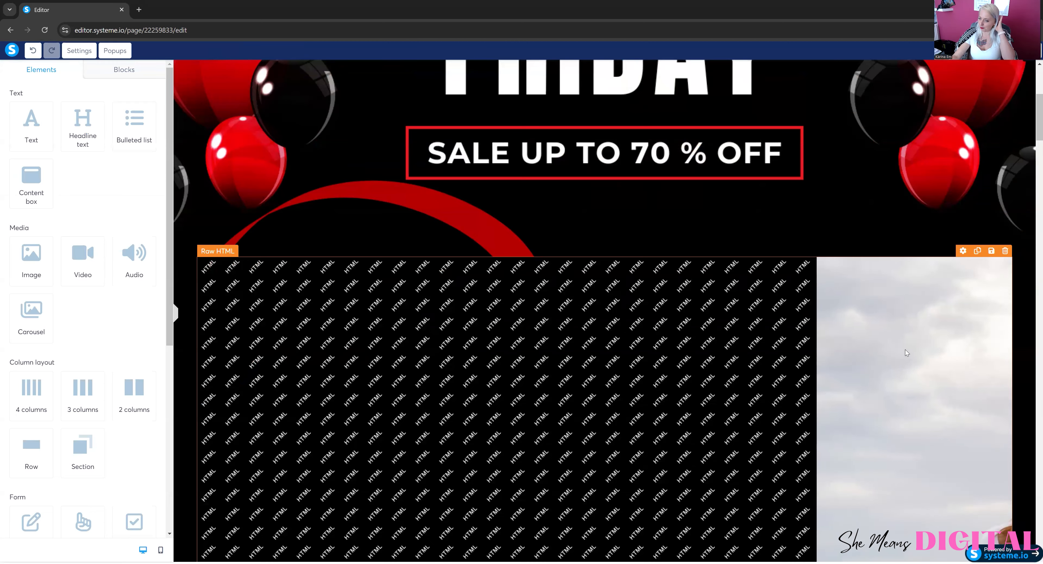
{"action": "scroll", "coordinate": [906, 349], "scroll_direction": "down", "scroll_amount": 3}
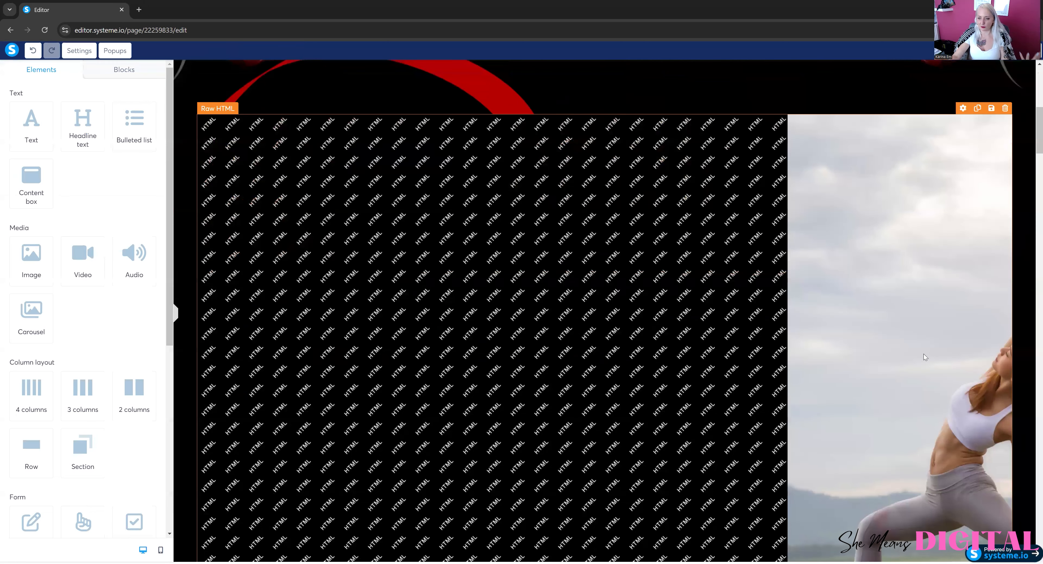
{"action": "scroll", "coordinate": [923, 353], "scroll_direction": "up", "scroll_amount": 1}
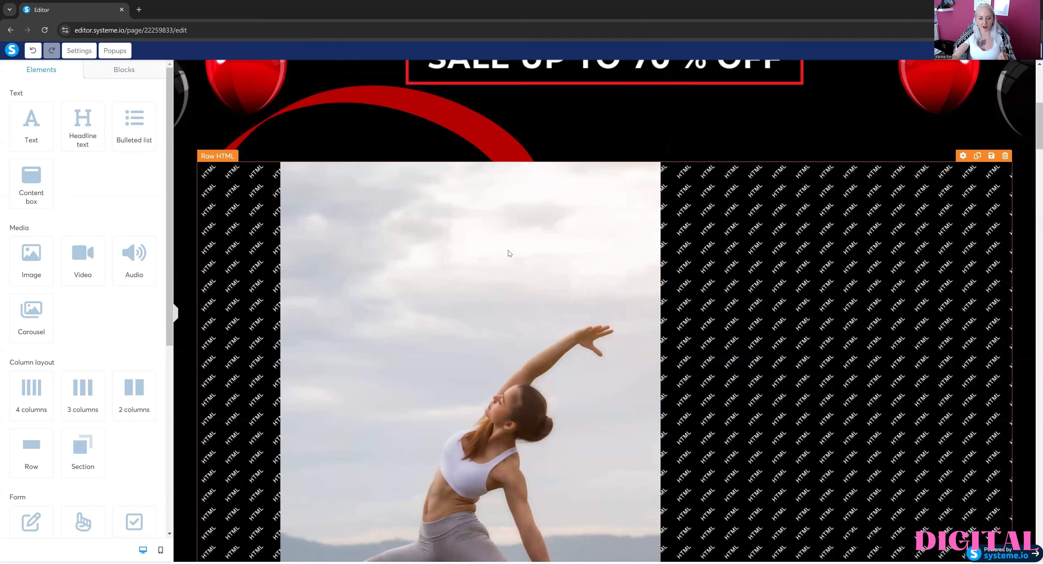
{"action": "left_click", "coordinate": [507, 250]}
{"action": "left_click", "coordinate": [728, 233]}
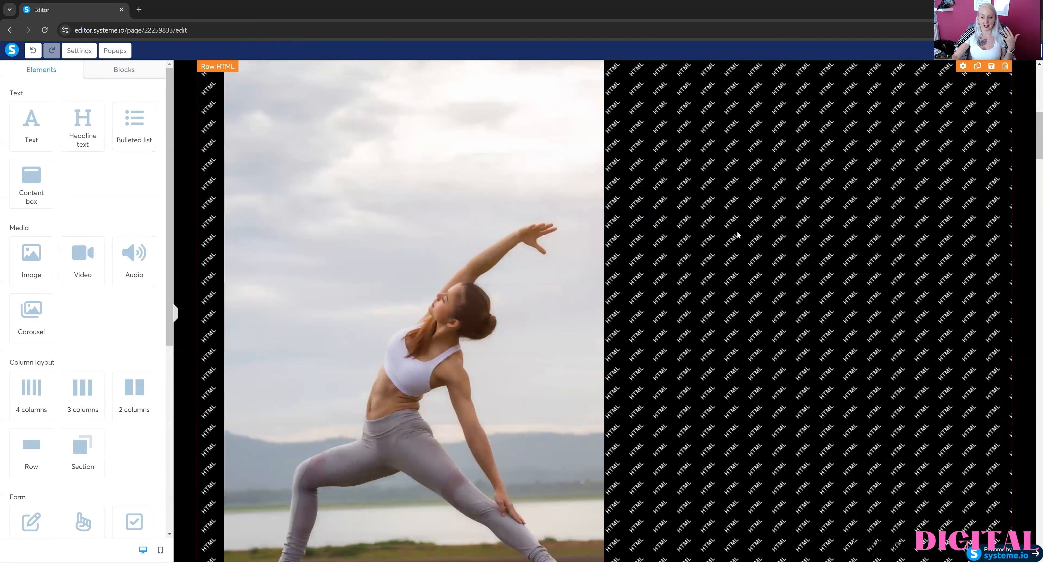
{"action": "left_click", "coordinate": [862, 148]}
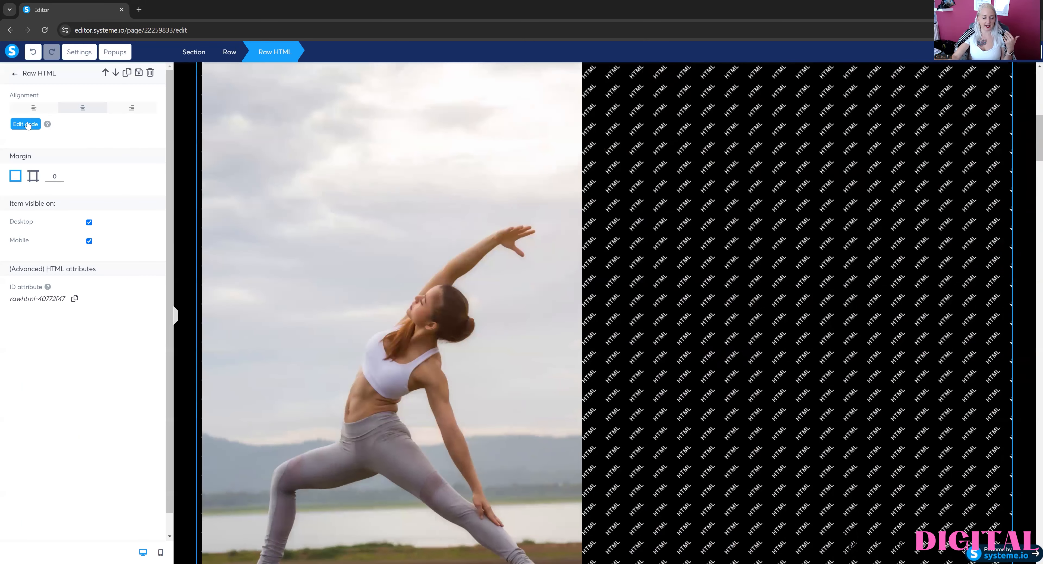
{"action": "left_click", "coordinate": [25, 124]}
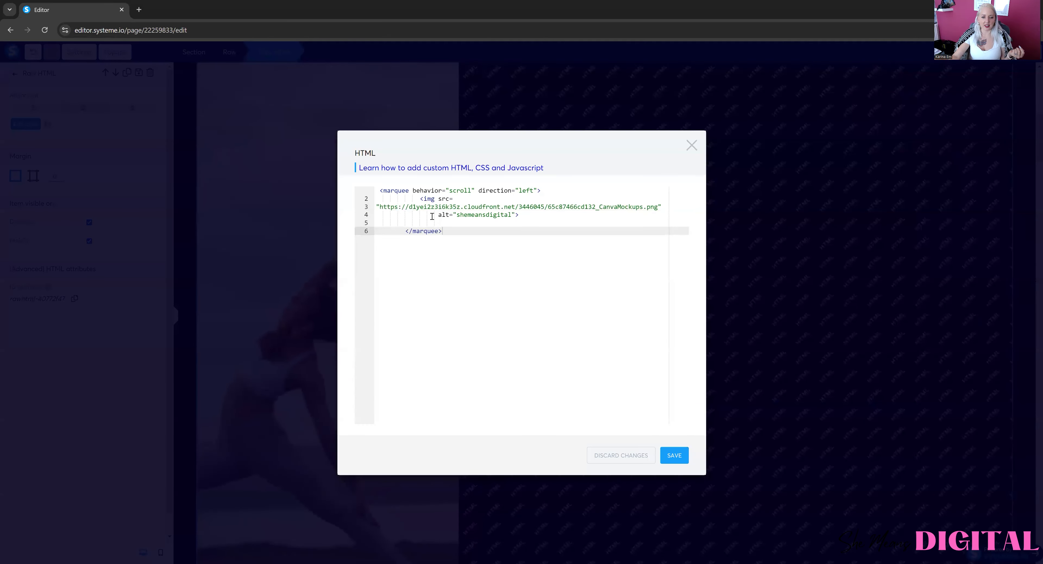
{"action": "left_click_drag", "start_coordinate": [526, 215], "coordinate": [417, 198]}
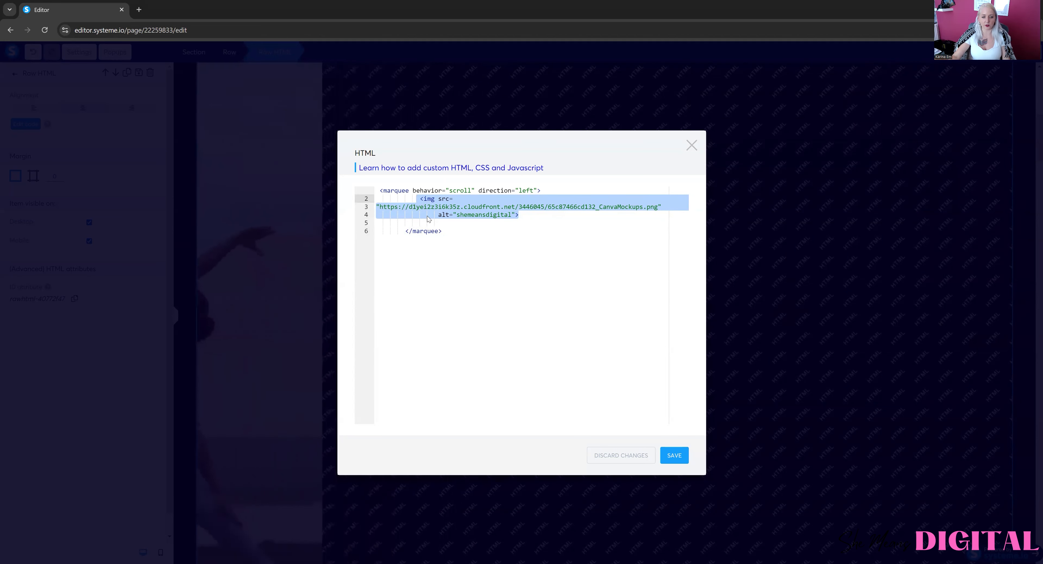
{"action": "left_click", "coordinate": [530, 222]}
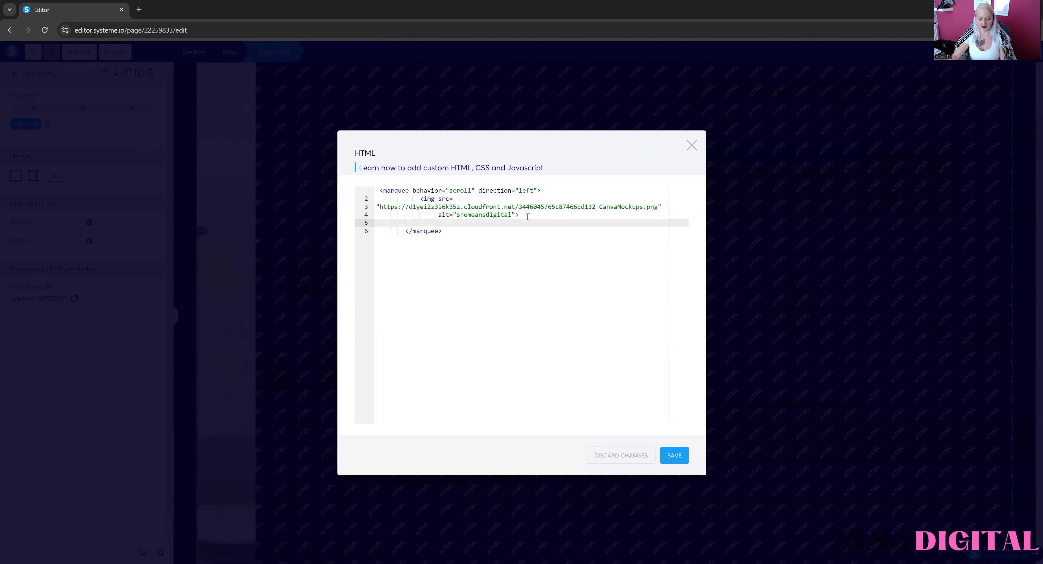
- Paste three more copies of the CanvaMockups.png image tag inside the marquee code, then save and close the code editor
{"action": "key", "text": "ctrl+v"}
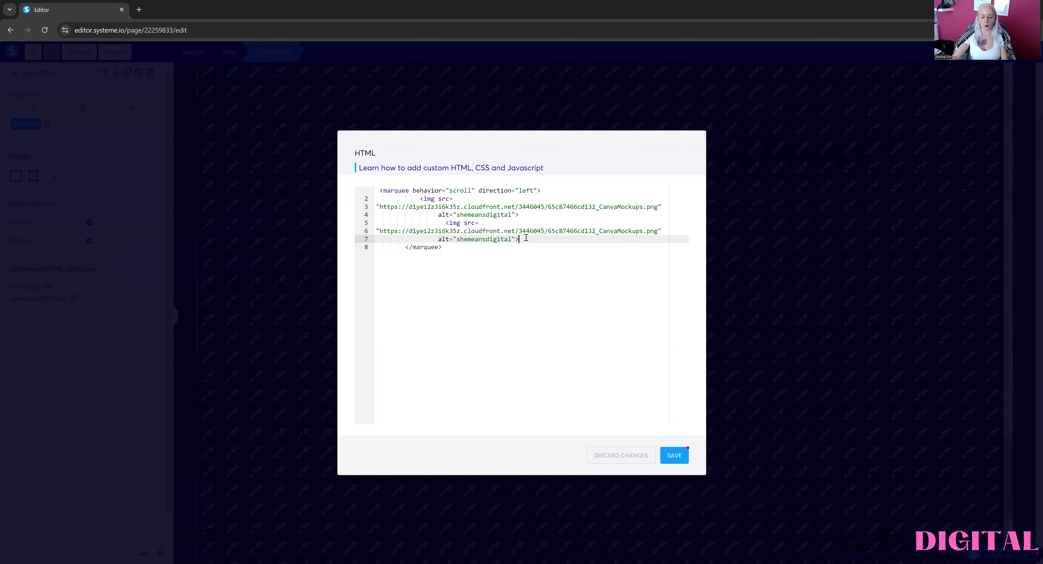
{"action": "key", "text": "Return"}
{"action": "key", "text": "ctrl+v"}
{"action": "key", "text": "Return"}
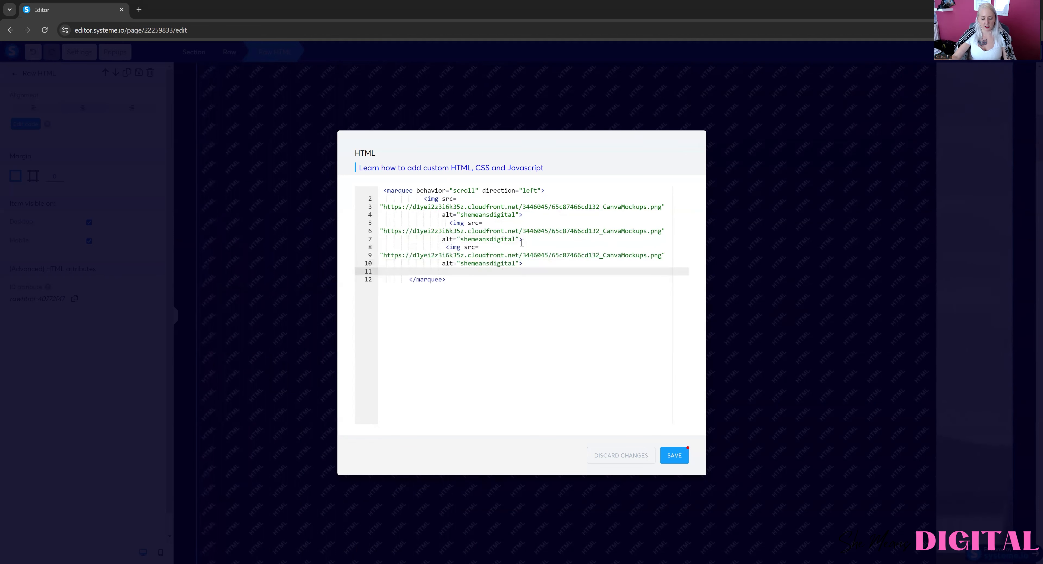
{"action": "key", "text": "ctrl+v"}
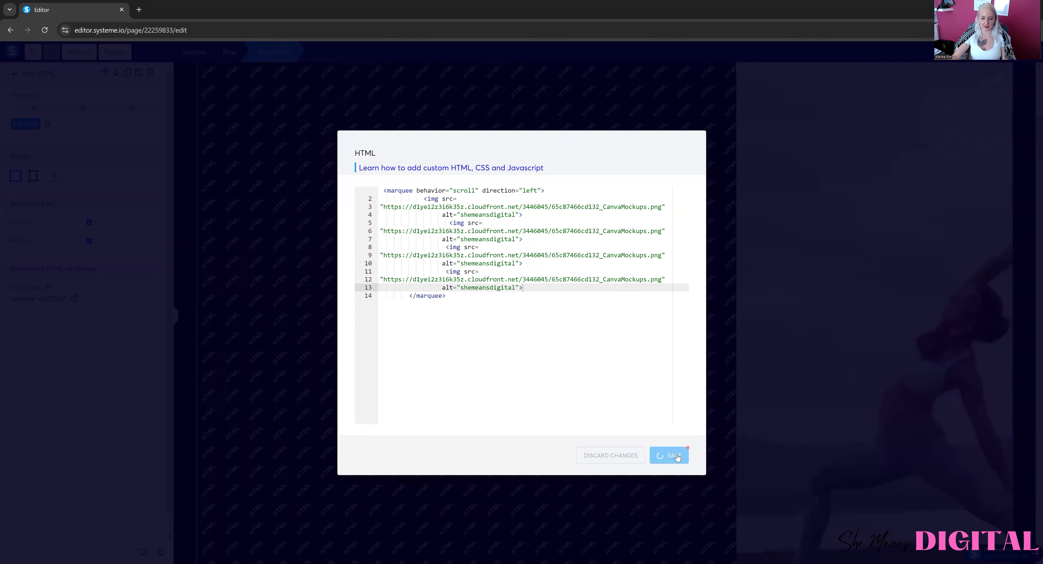
{"action": "left_click", "coordinate": [691, 146]}
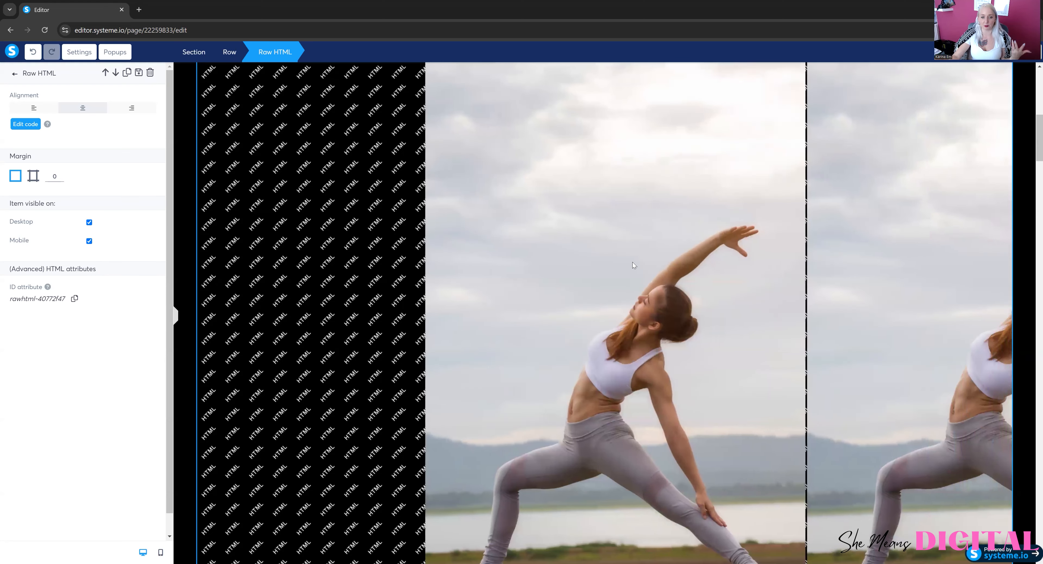
- Delete the scrolling image's raw HTML element below the Black Friday banner and confirm its removal
{"action": "left_click", "coordinate": [313, 258]}
{"action": "scroll", "coordinate": [204, 319], "scroll_direction": "up", "scroll_amount": 5}
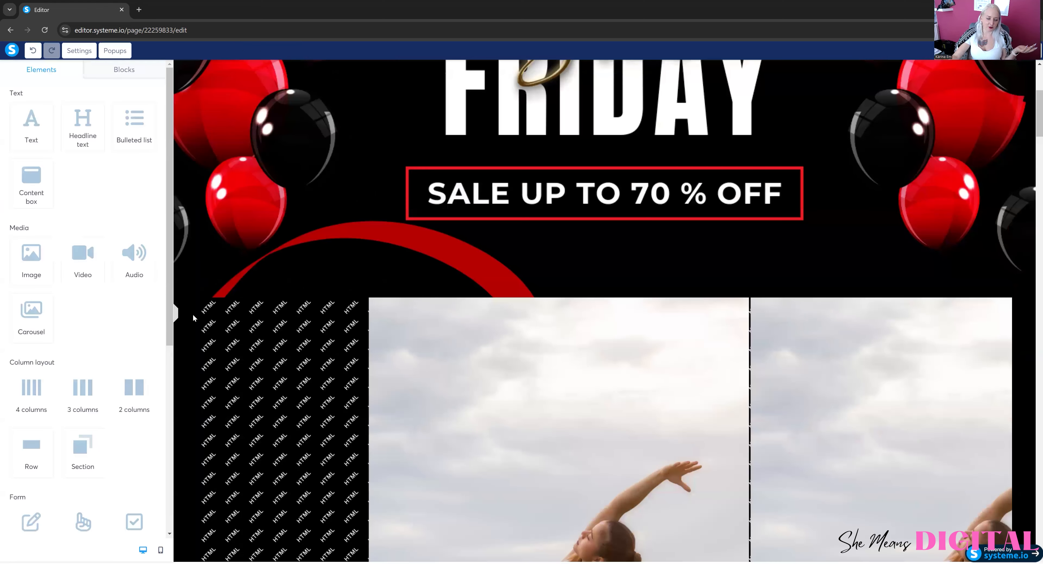
{"action": "scroll", "coordinate": [1028, 315], "scroll_direction": "down", "scroll_amount": 2}
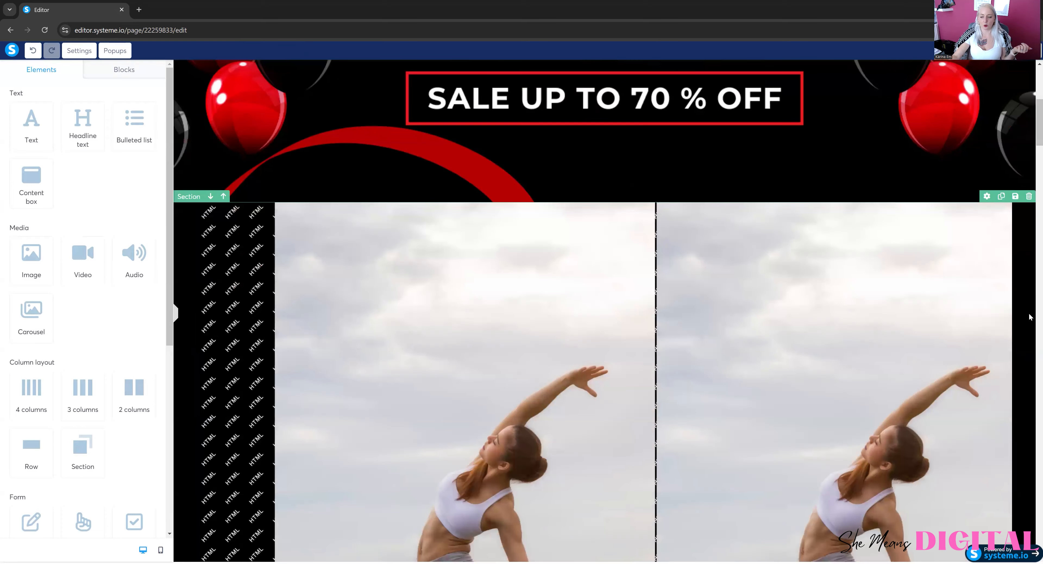
{"action": "scroll", "coordinate": [1016, 324], "scroll_direction": "down", "scroll_amount": 3}
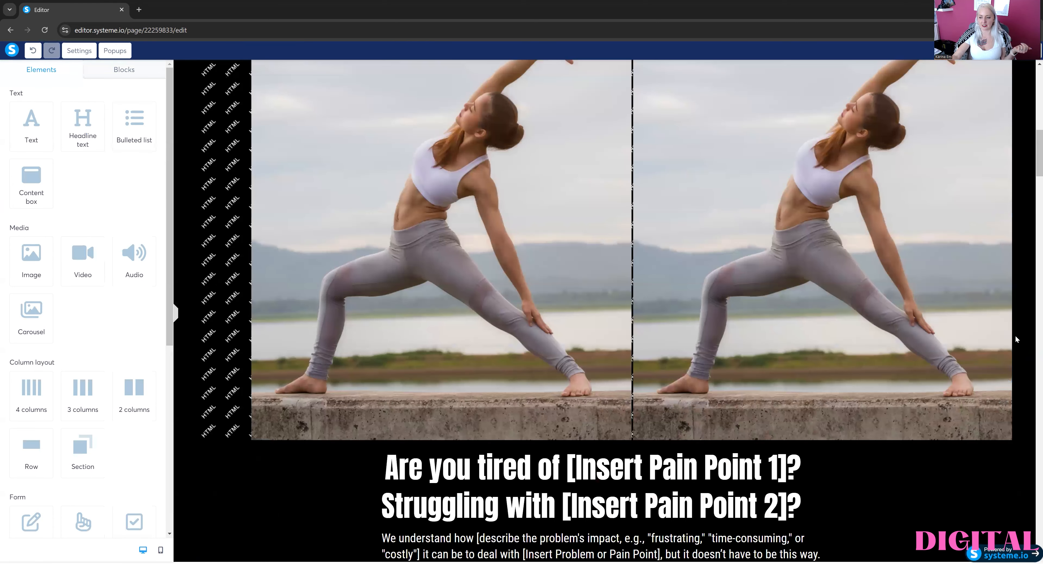
{"action": "scroll", "coordinate": [1012, 316], "scroll_direction": "up", "scroll_amount": 4}
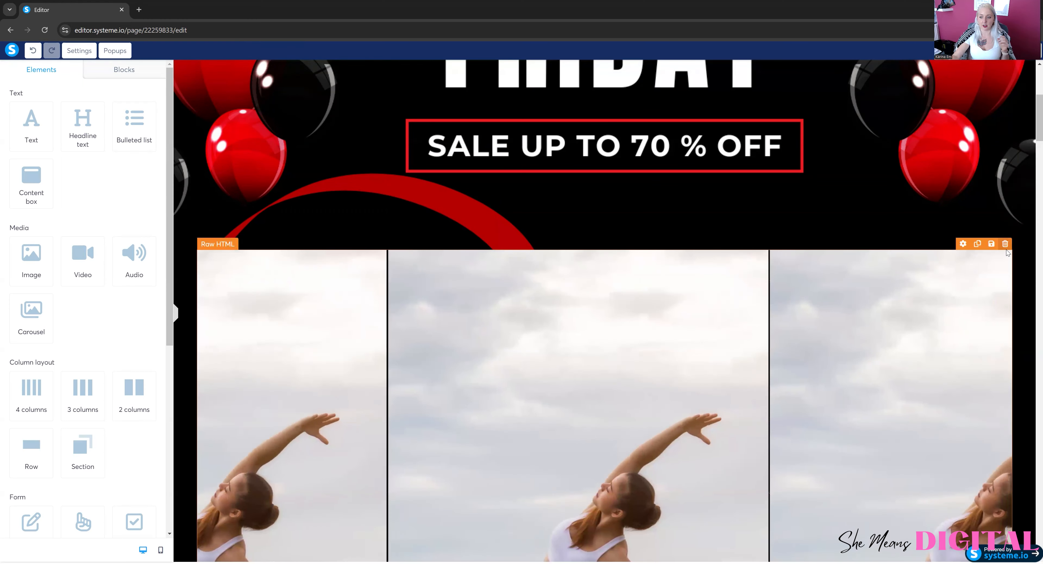
{"action": "left_click", "coordinate": [1004, 244]}
{"action": "left_click", "coordinate": [564, 91]}
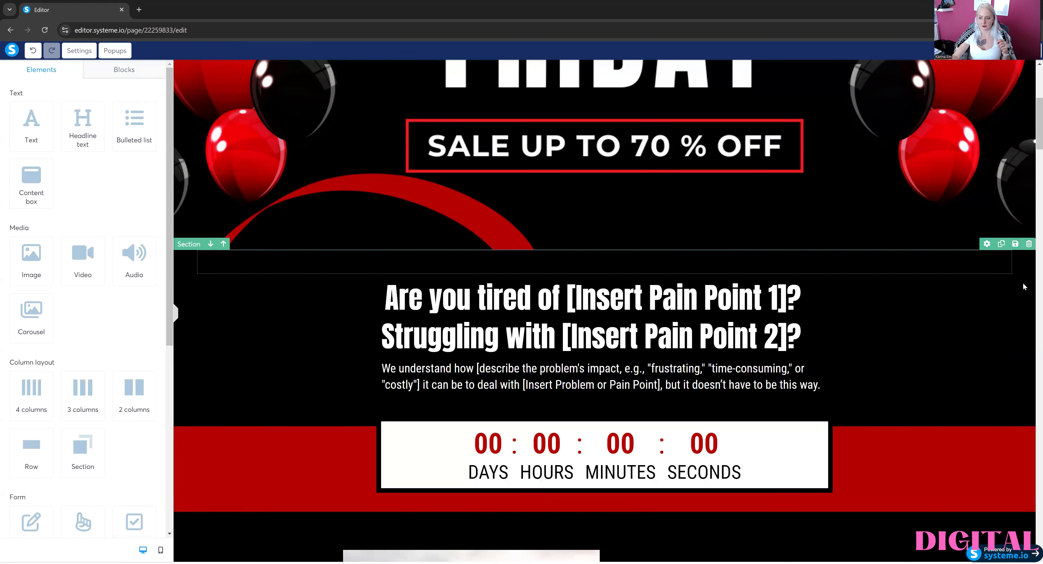
- Delete the emptied section above the "Are you tired of" headline, undo the deletion and redo it
{"action": "left_click", "coordinate": [1029, 243]}
{"action": "left_click", "coordinate": [578, 93]}
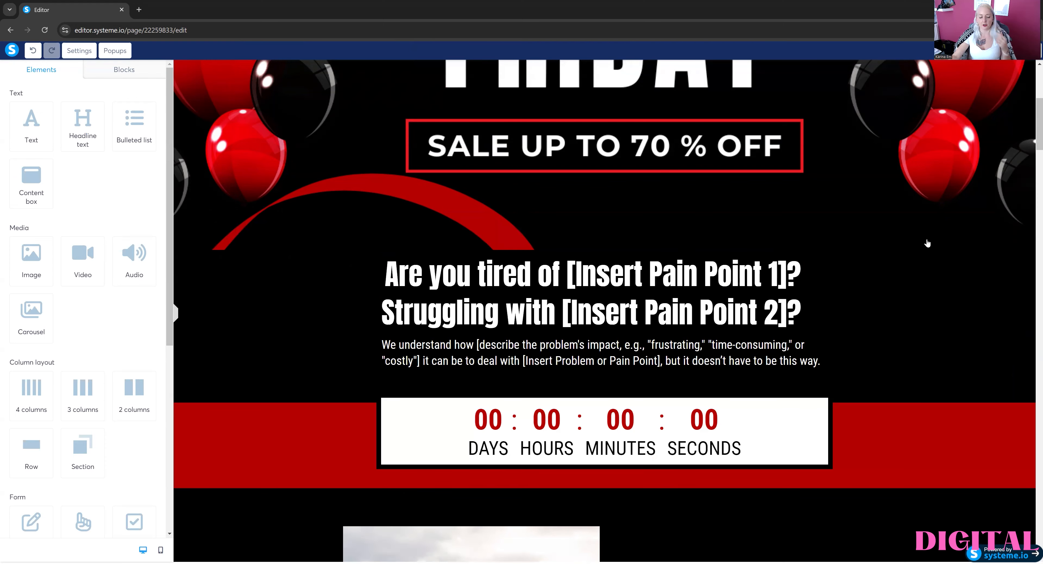
{"action": "left_click", "coordinate": [35, 55]}
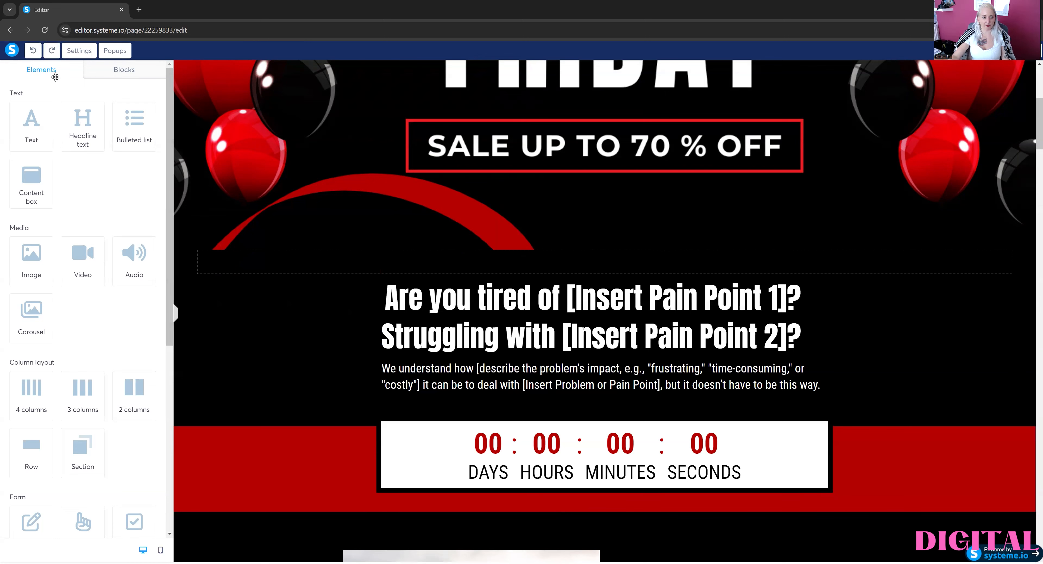
{"action": "left_click", "coordinate": [52, 50]}
- Set the "Are you tired of [Insert Pain Point 1]?" headline's font size to 100 and its line height to 100
{"action": "left_click", "coordinate": [879, 286]}
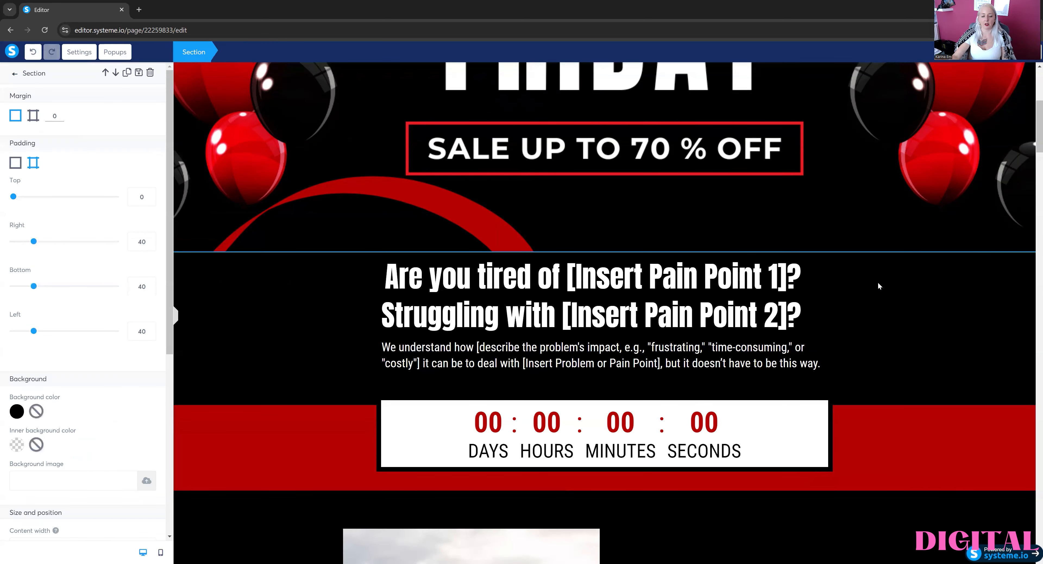
{"action": "left_click", "coordinate": [589, 283]}
{"action": "left_click", "coordinate": [589, 282]}
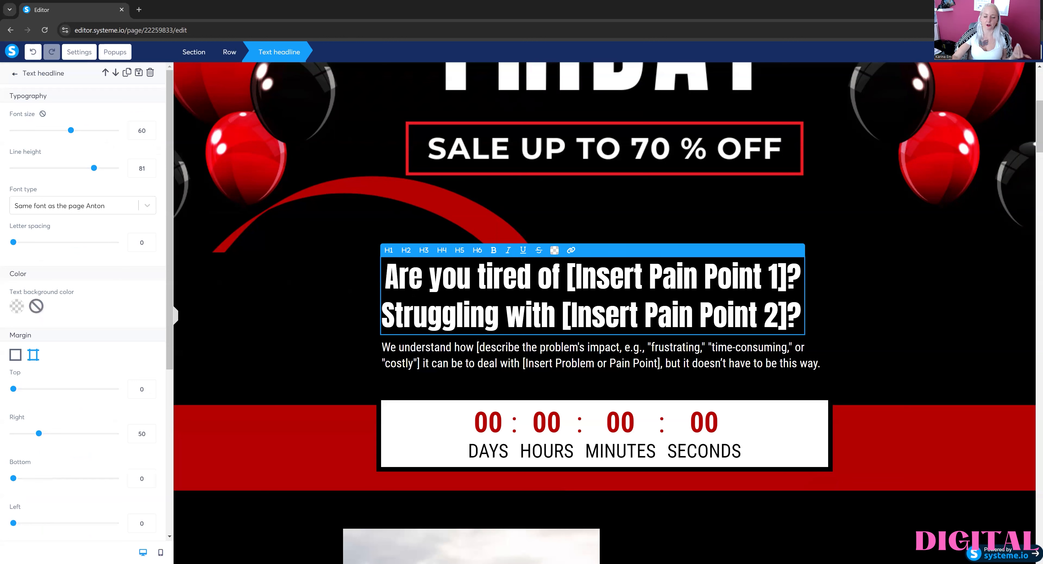
{"action": "left_click_drag", "start_coordinate": [71, 130], "coordinate": [196, 169]}
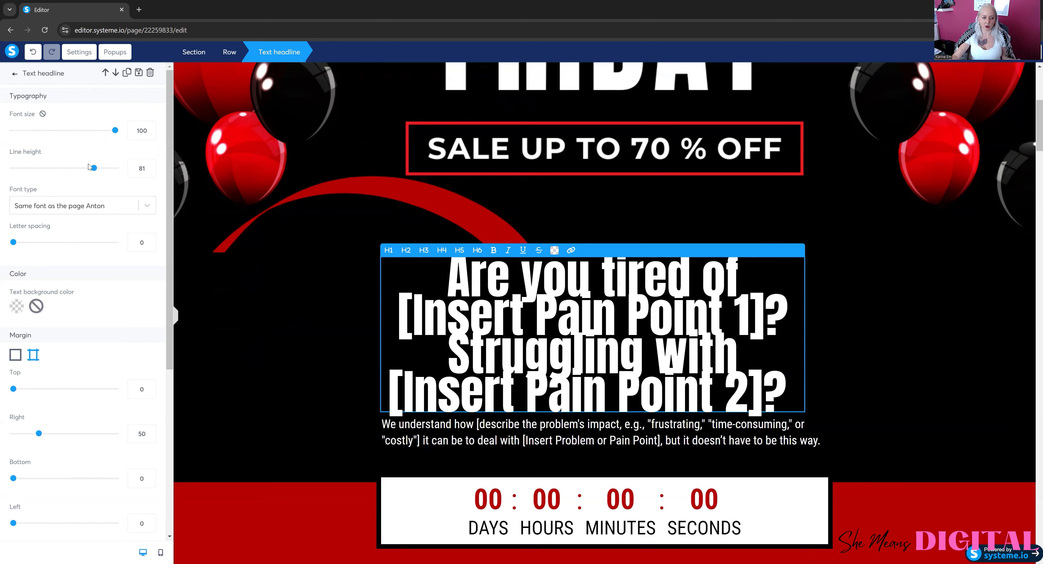
{"action": "left_click_drag", "start_coordinate": [60, 175], "coordinate": [124, 183]}
- Select the headline's whole text and set its text colour to hex #bf516d
{"action": "left_click", "coordinate": [812, 310]}
{"action": "left_click", "coordinate": [765, 365]}
{"action": "left_click_drag", "start_coordinate": [787, 428], "coordinate": [449, 279]}
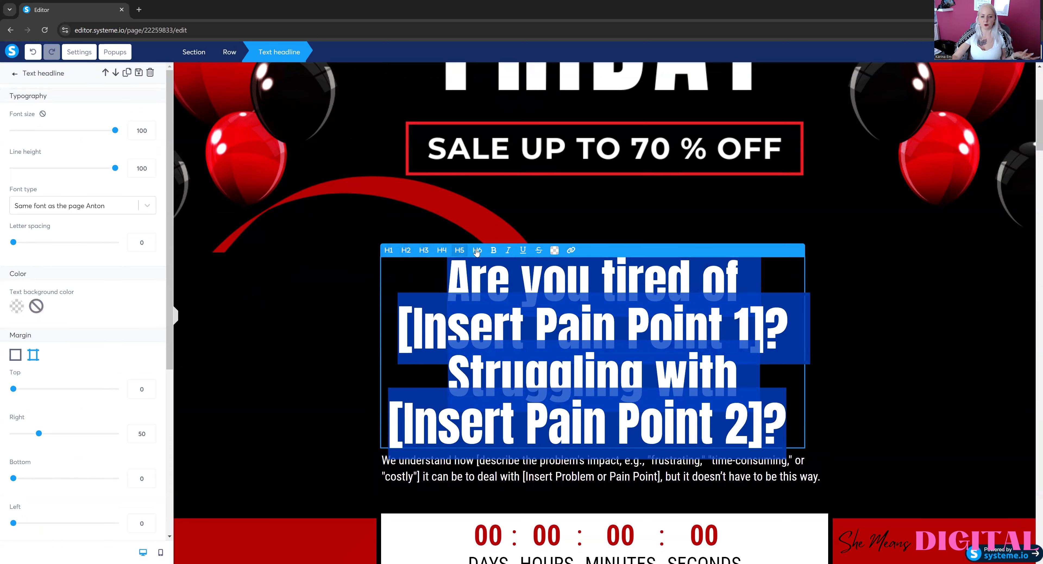
{"action": "left_click", "coordinate": [555, 254]}
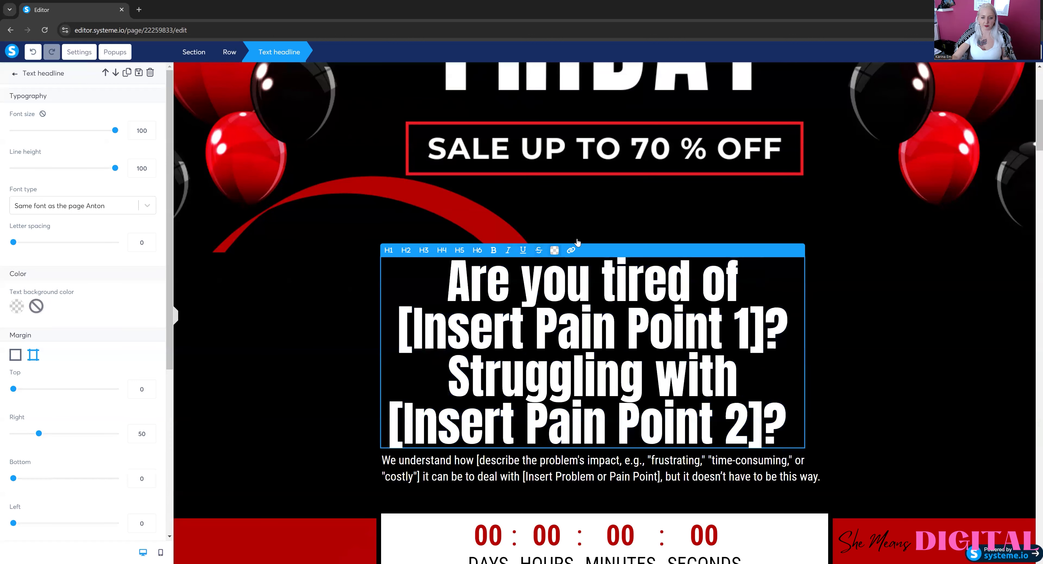
{"action": "double_click", "coordinate": [582, 175]}
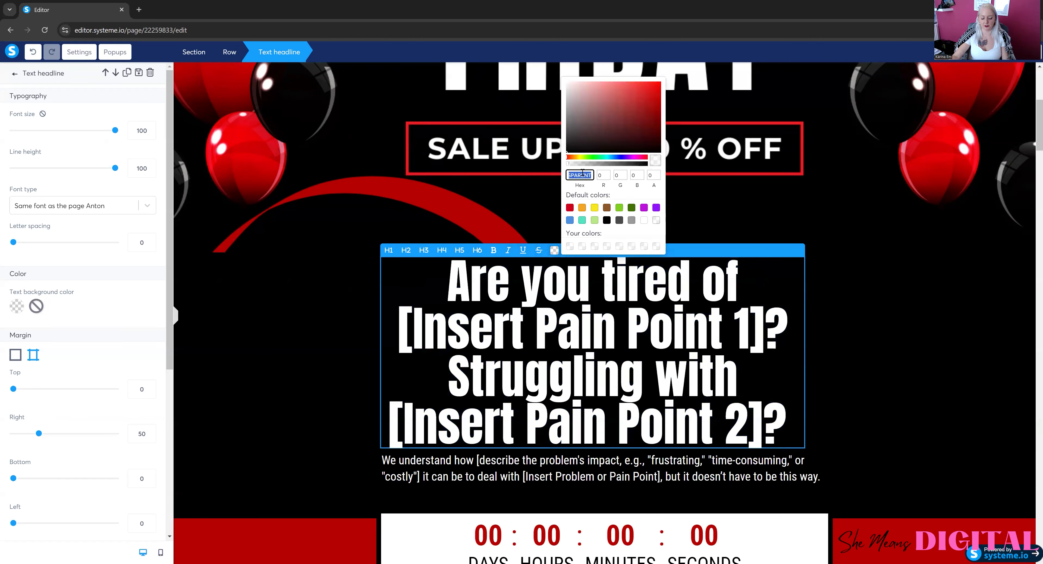
{"action": "type", "text": "#bf"}
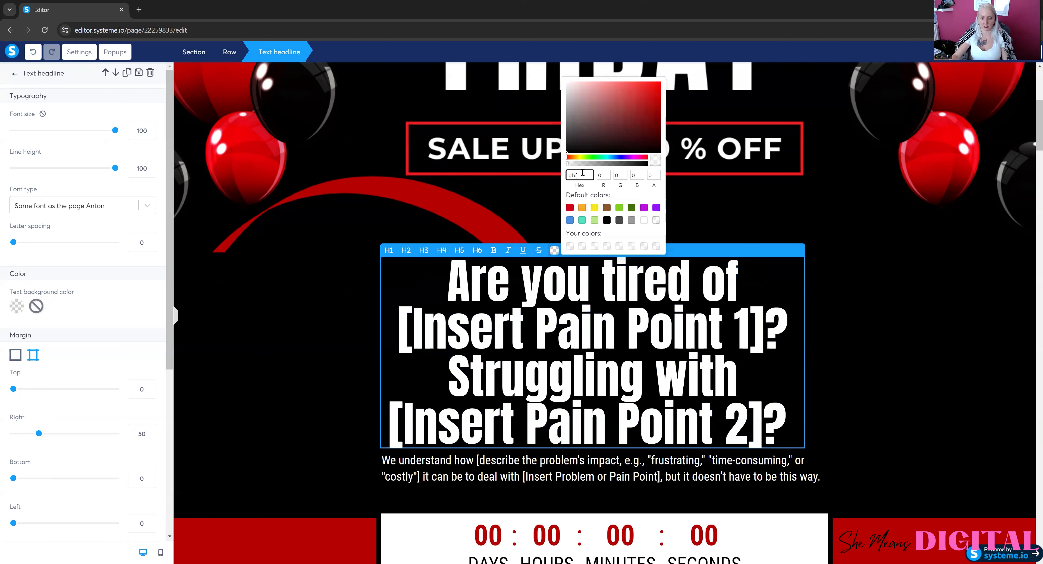
{"action": "type", "text": "516d2"}
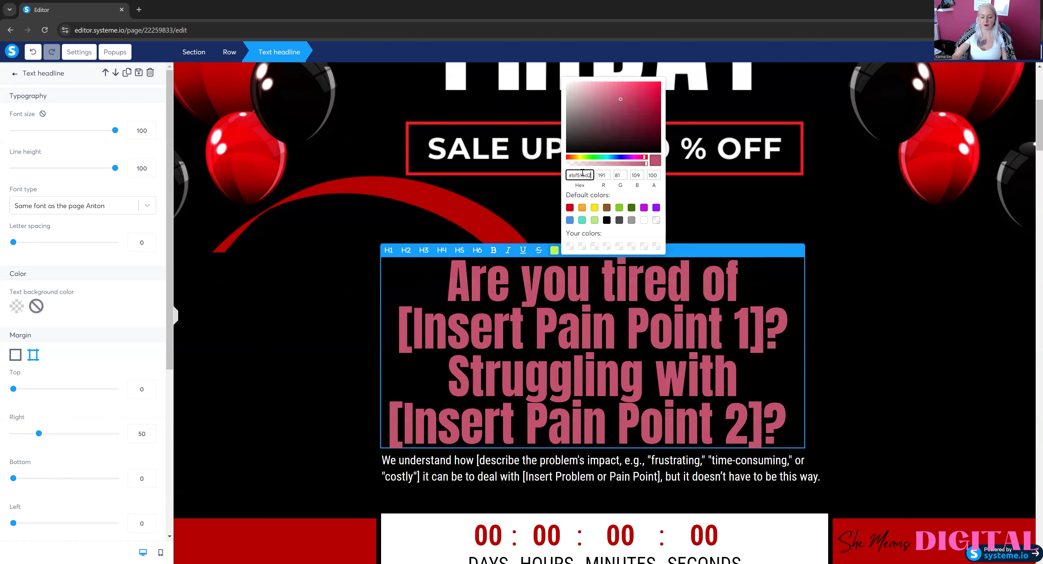
- Recolour the pain-point headline text to dark crimson, hex 9F1B3D
{"action": "mouse_move", "coordinate": [616, 129]}
{"action": "left_mouse_down"}
{"action": "mouse_move", "coordinate": [615, 102]}
{"action": "mouse_move", "coordinate": [595, 117]}
{"action": "mouse_move", "coordinate": [647, 111]}
{"action": "left_mouse_up"}
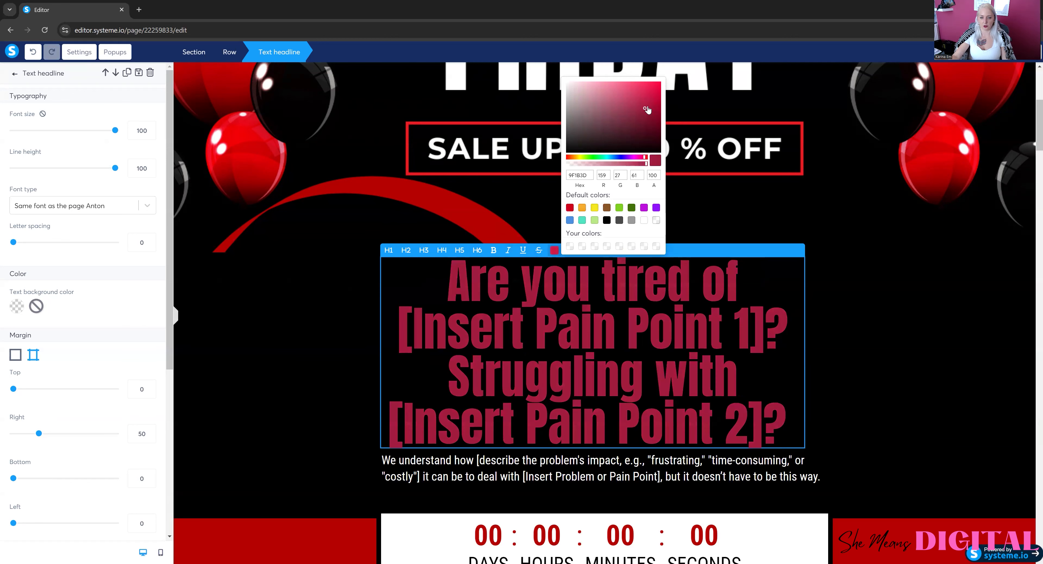
{"action": "left_click", "coordinate": [842, 306]}
{"action": "scroll", "coordinate": [842, 307], "scroll_direction": "down", "scroll_amount": 2}
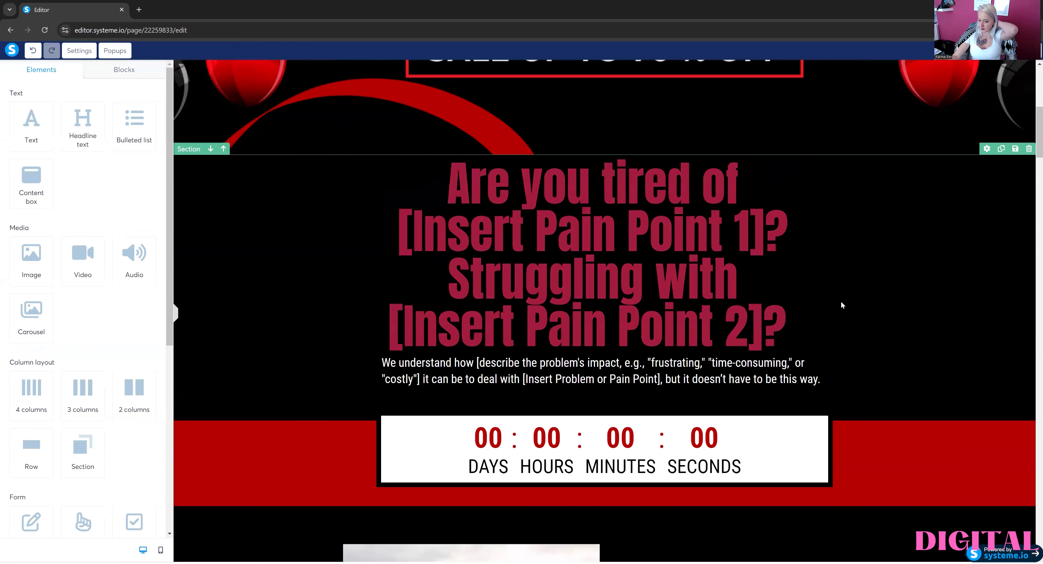
- Look at the text settings of the "We understand how" paragraph below the pain-point headline
{"action": "left_click", "coordinate": [700, 376]}
{"action": "left_click", "coordinate": [845, 293]}
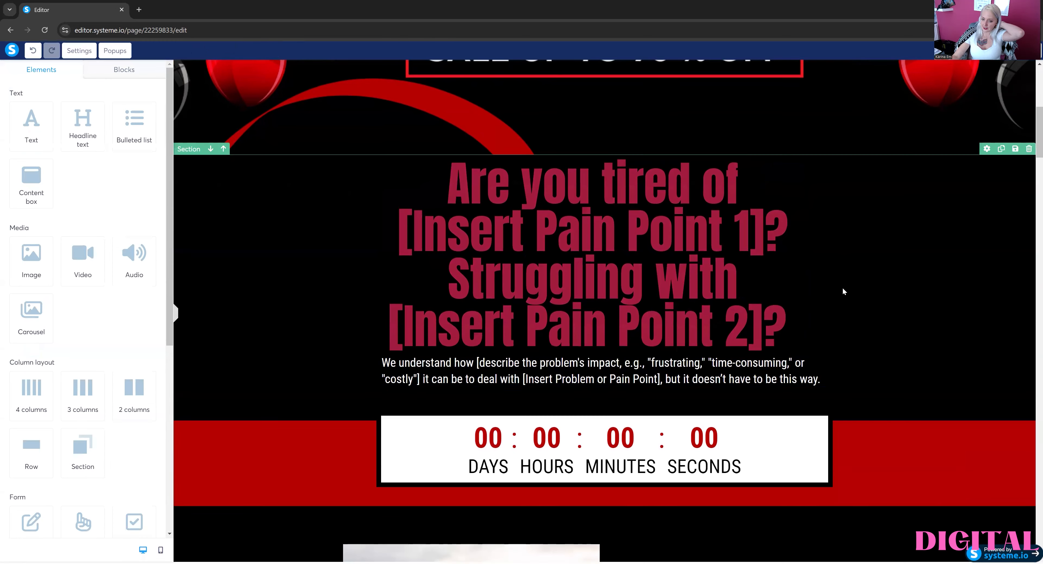
{"action": "left_click", "coordinate": [745, 365]}
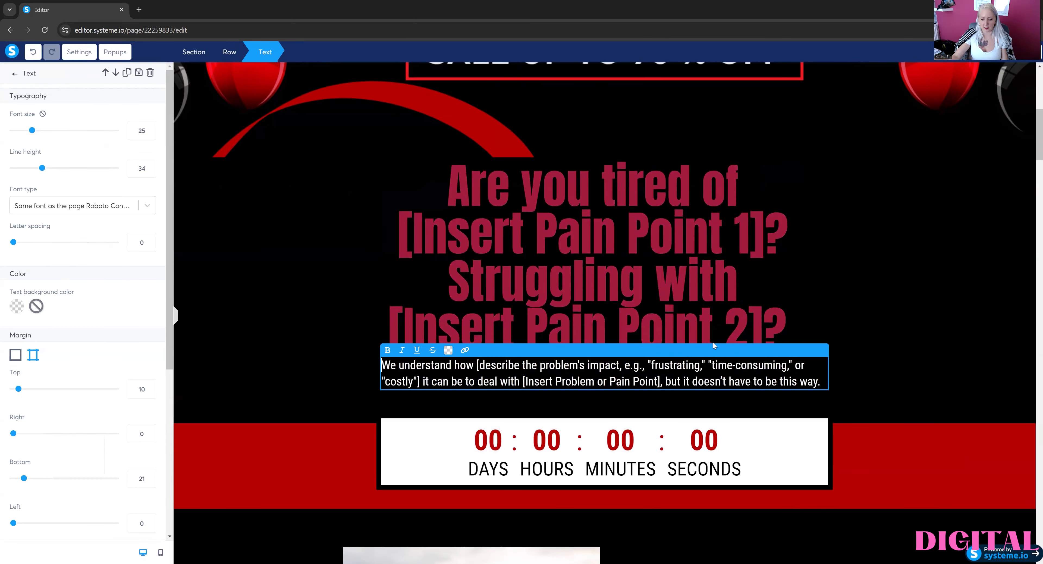
{"action": "left_click", "coordinate": [841, 324]}
{"action": "scroll", "coordinate": [769, 345], "scroll_direction": "down", "scroll_amount": 2}
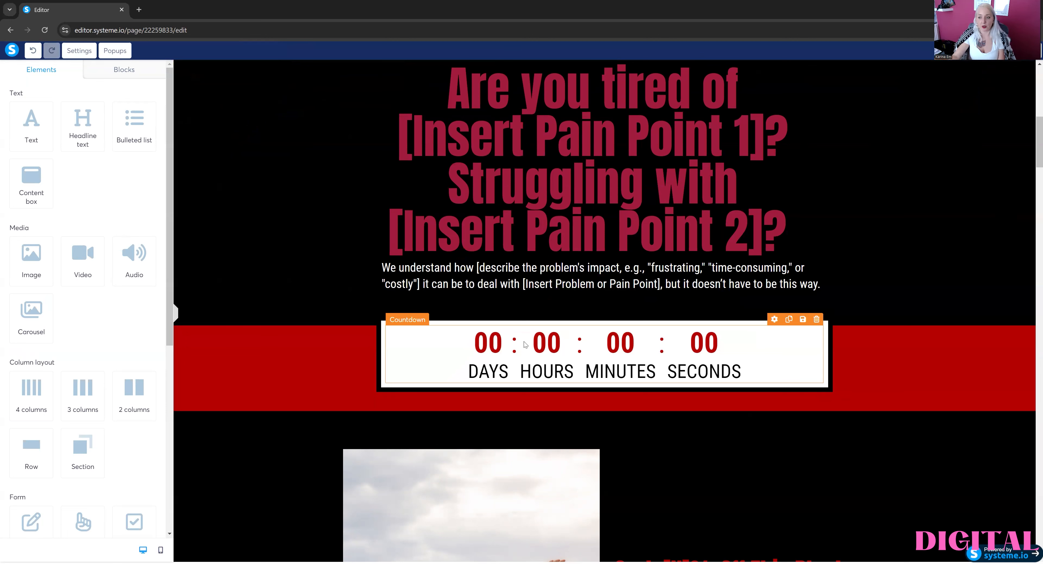
- Set the countdown timer to end on 9/30/24 at 2:00 AM
{"action": "left_click", "coordinate": [509, 350]}
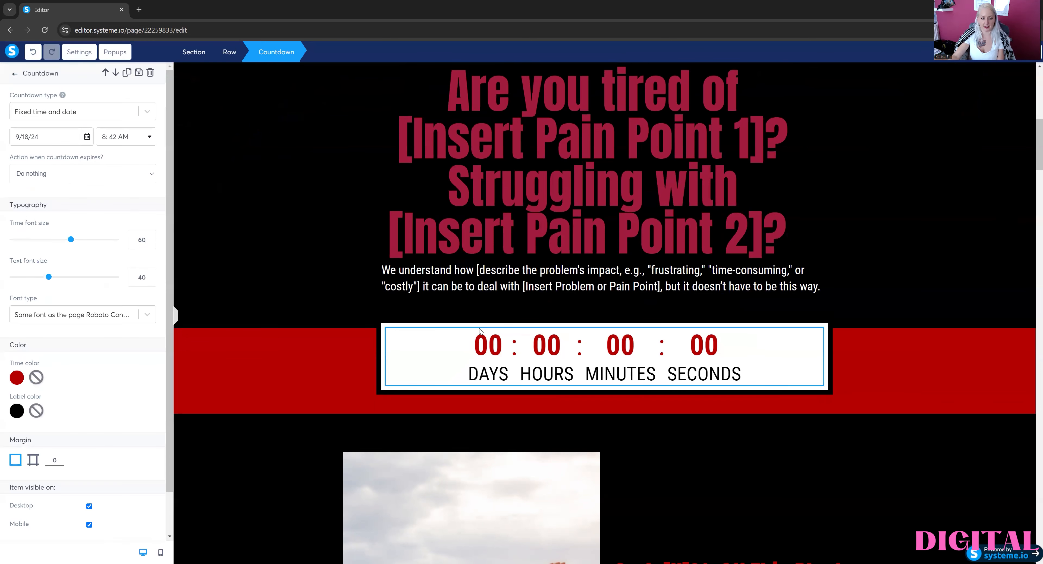
{"action": "left_click", "coordinate": [507, 356]}
{"action": "left_click", "coordinate": [508, 356]}
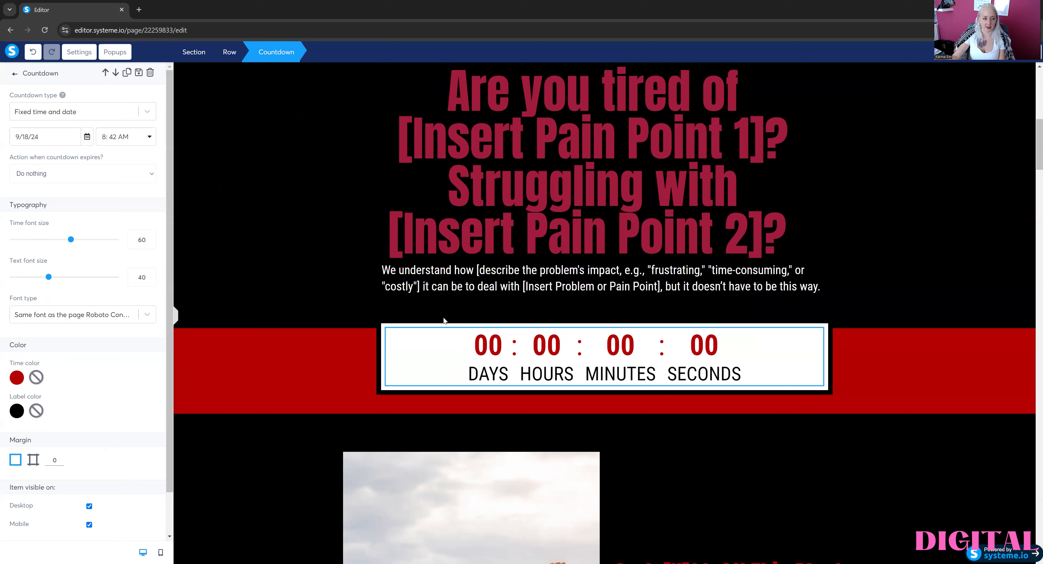
{"action": "left_click", "coordinate": [87, 137]}
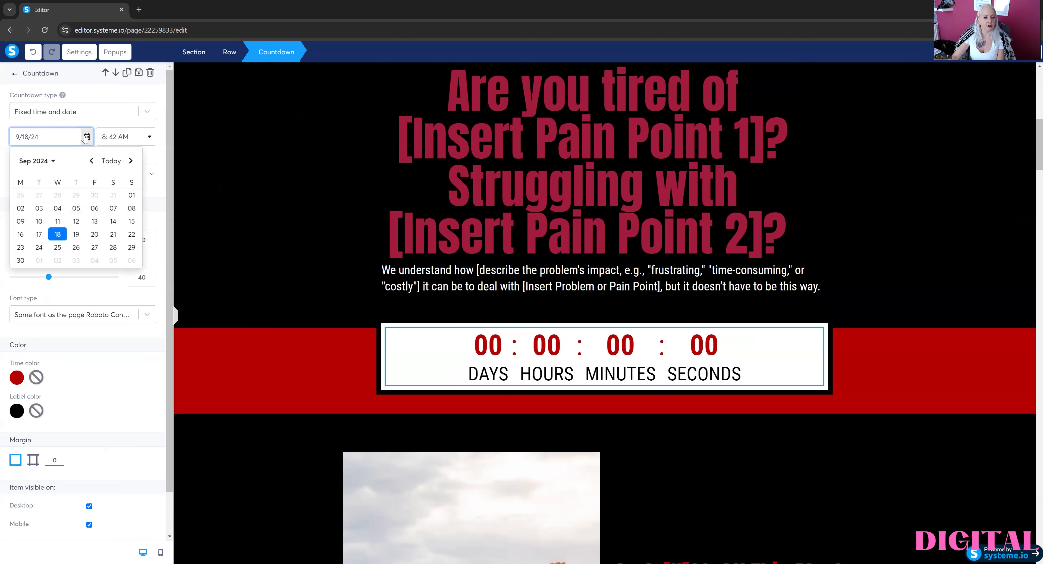
{"action": "left_click", "coordinate": [21, 259]}
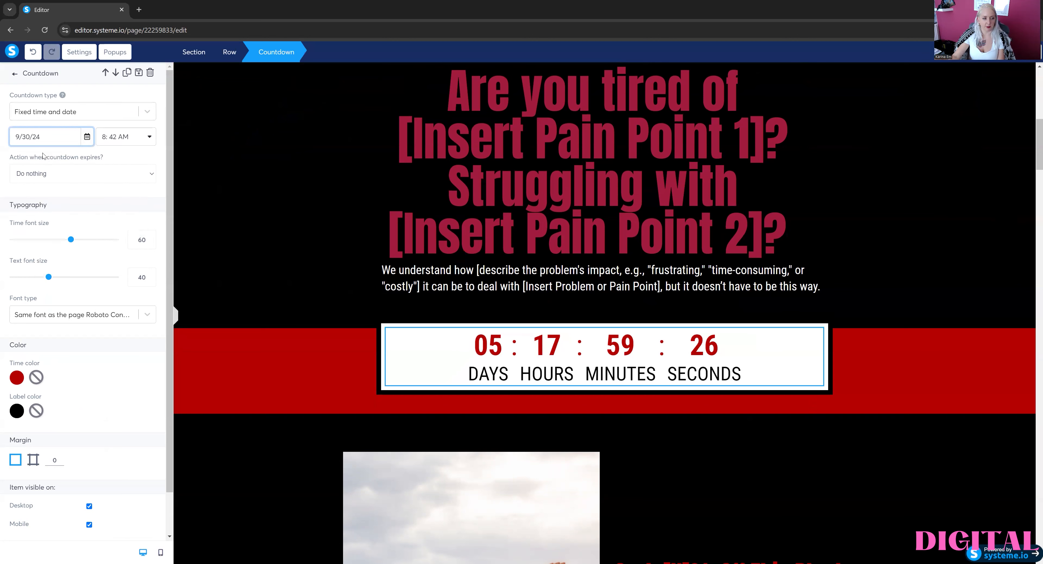
{"action": "left_click", "coordinate": [125, 137]}
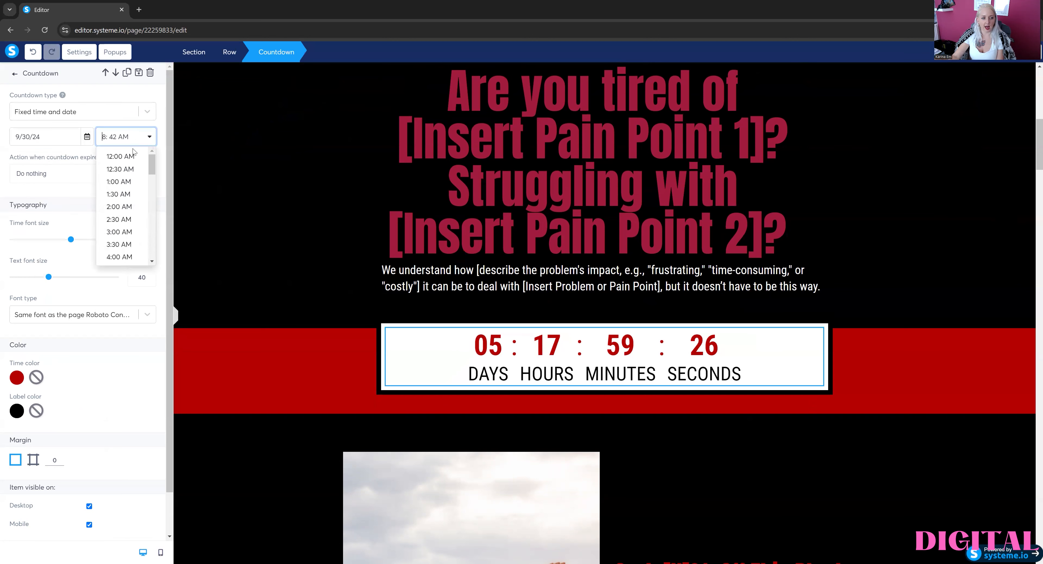
{"action": "left_click", "coordinate": [118, 206]}
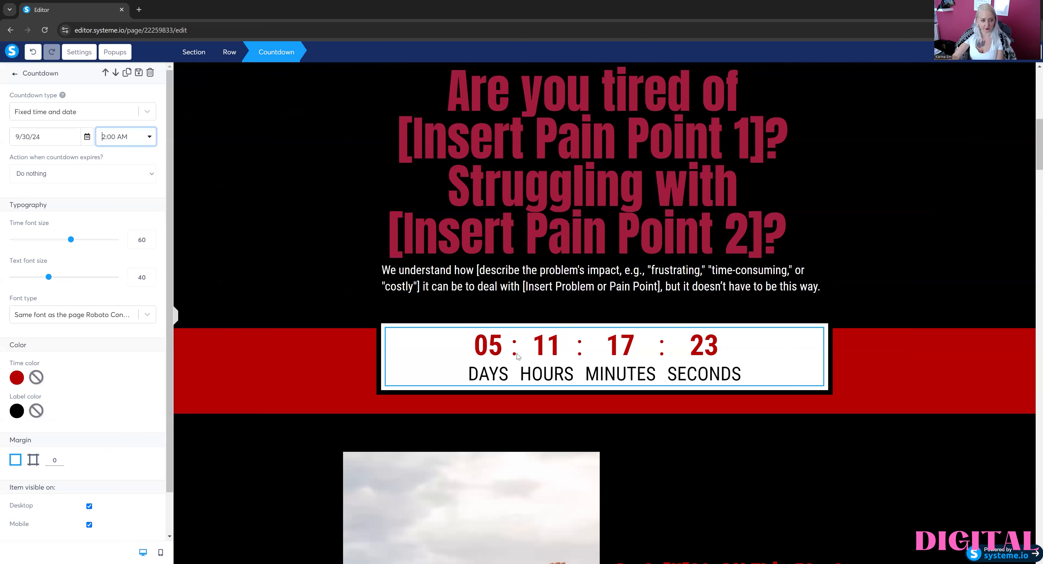
{"action": "left_click", "coordinate": [15, 73]}
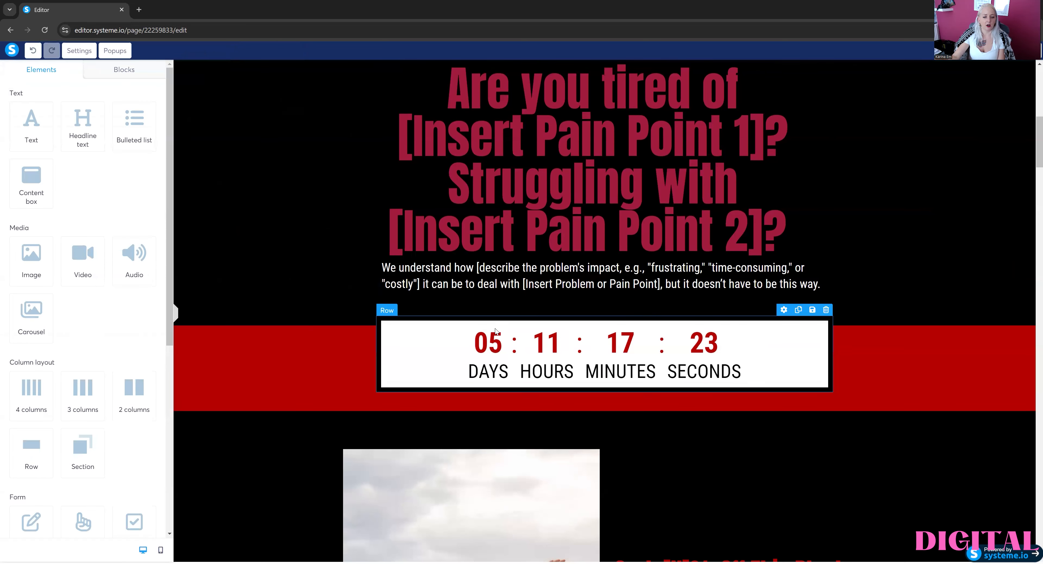
- Check which actions are available for when the countdown expires
{"action": "left_click", "coordinate": [603, 357]}
{"action": "left_click", "coordinate": [52, 175]}
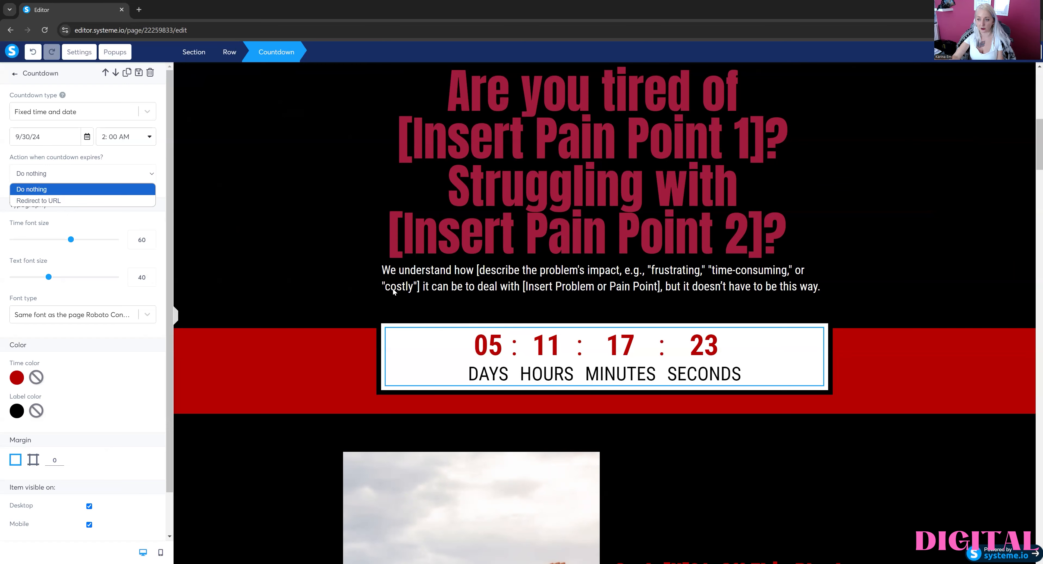
{"action": "left_click", "coordinate": [412, 284]}
- Copy the ID attribute of the yoga image beside the Black Friday offer headline
{"action": "scroll", "coordinate": [404, 271], "scroll_direction": "down", "scroll_amount": 7}
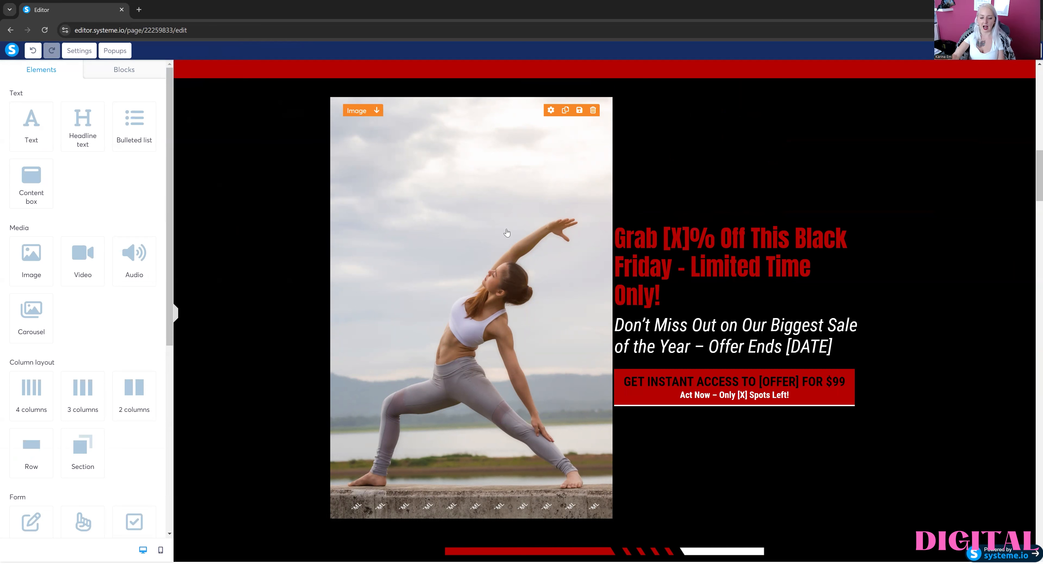
{"action": "left_click", "coordinate": [290, 236]}
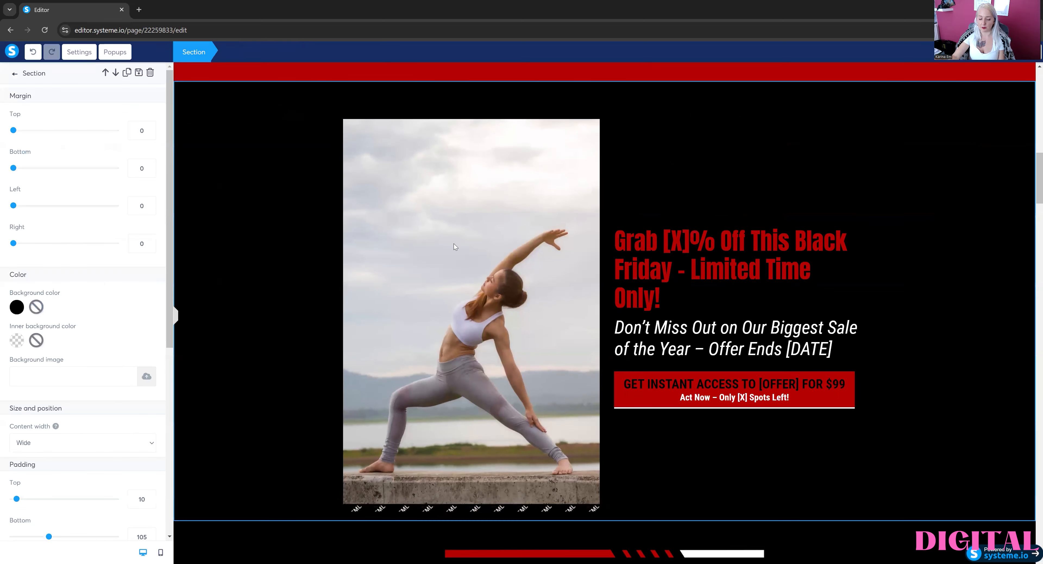
{"action": "left_click", "coordinate": [453, 243]}
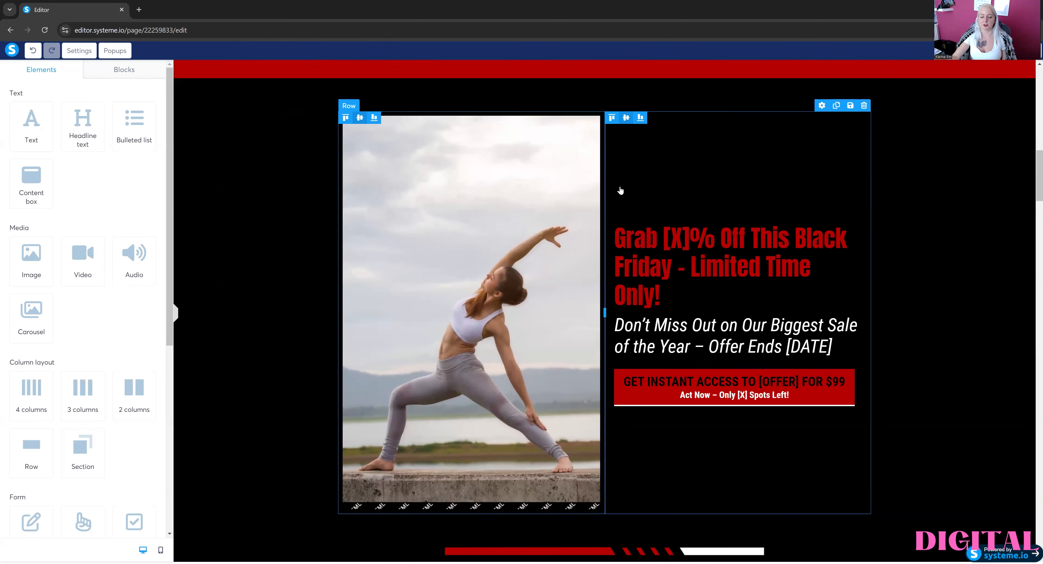
{"action": "left_click", "coordinate": [507, 186]}
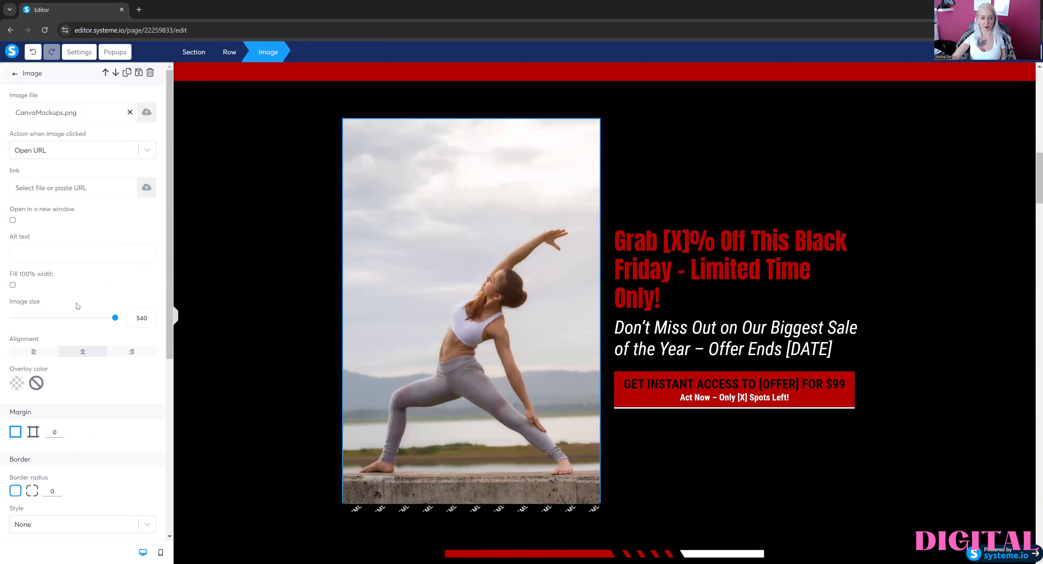
{"action": "scroll", "coordinate": [95, 339], "scroll_direction": "down", "scroll_amount": 5}
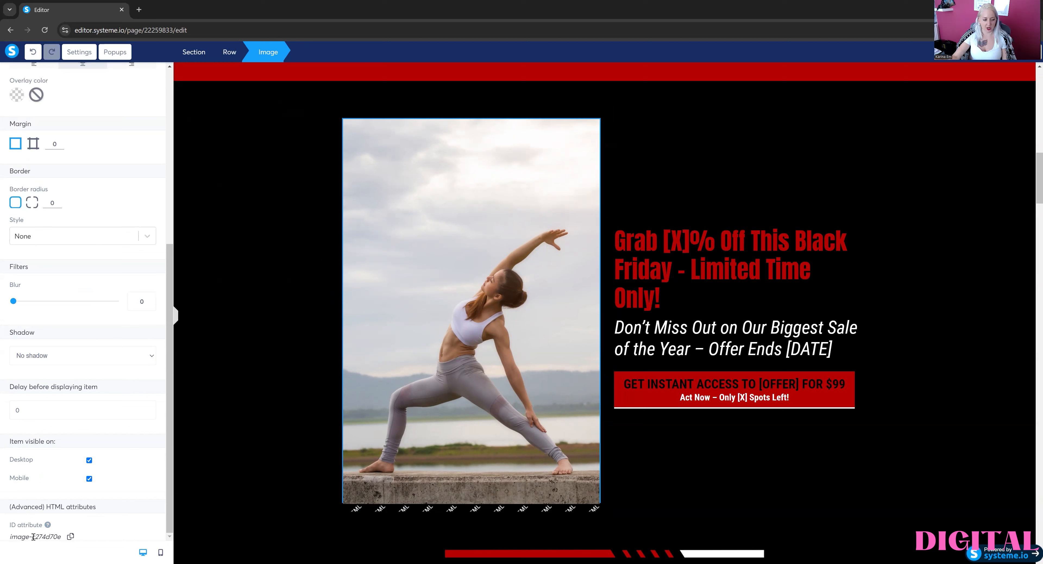
{"action": "left_click", "coordinate": [71, 536]}
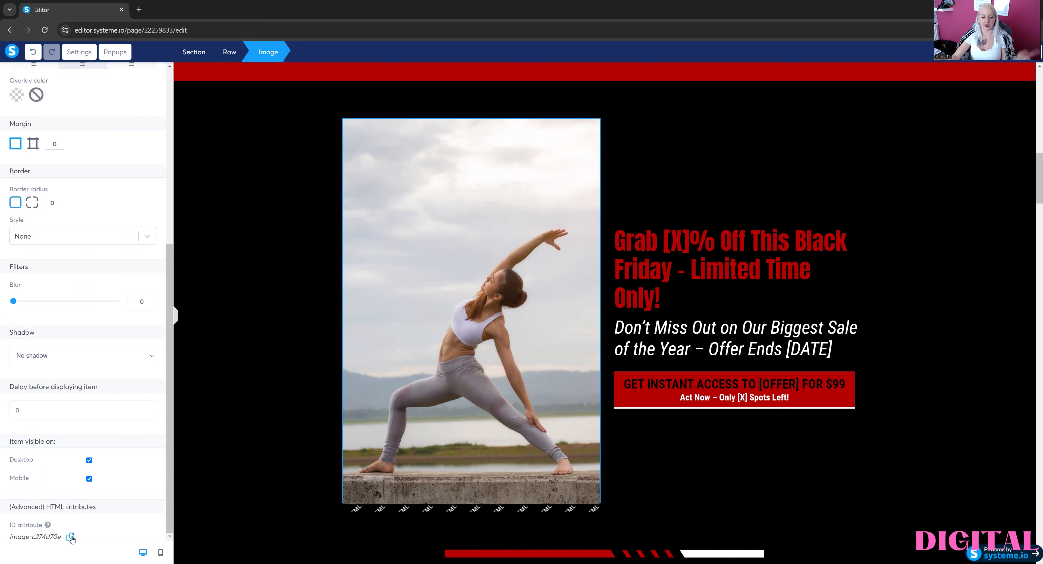
{"action": "left_click", "coordinate": [473, 415]}
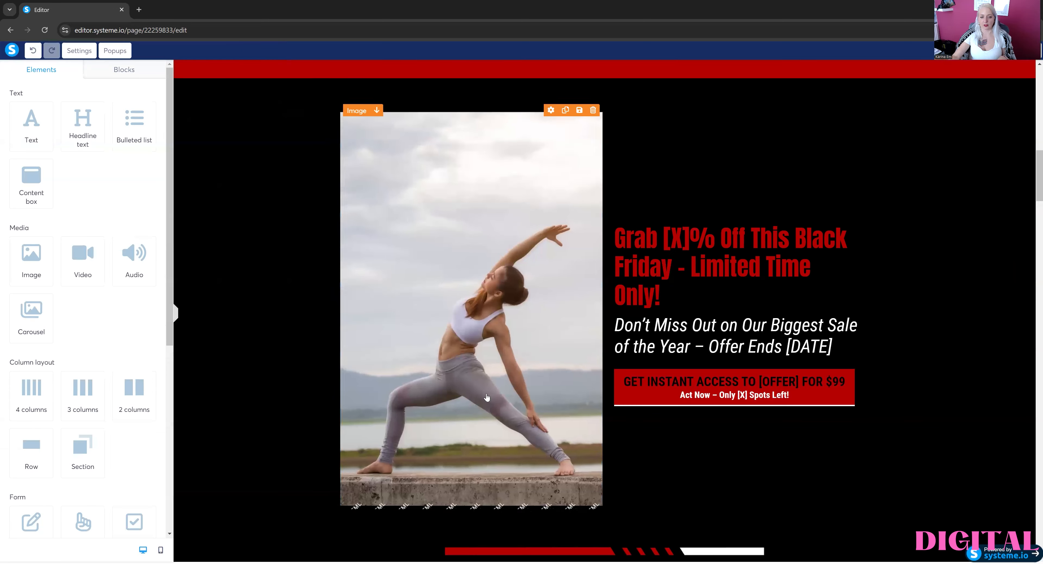
- Open the code of the Raw HTML element directly below the yoga image
{"action": "left_click", "coordinate": [479, 260]}
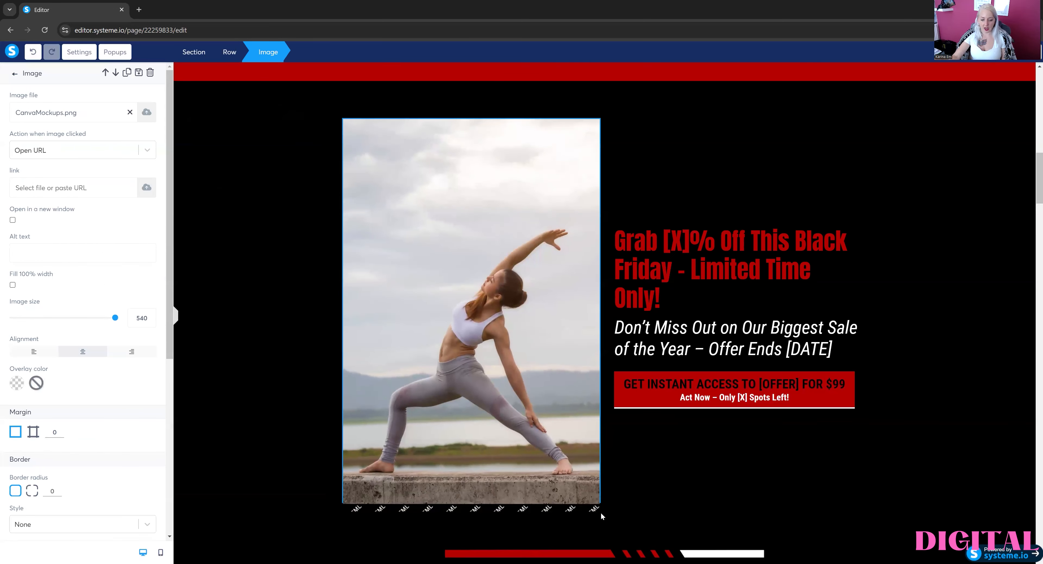
{"action": "left_click", "coordinate": [590, 516]}
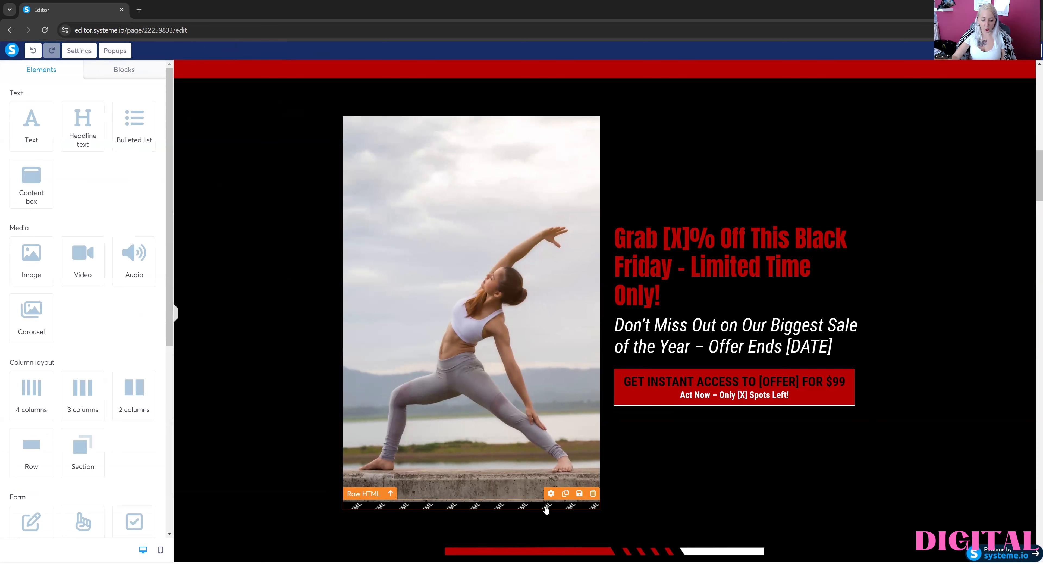
{"action": "left_click", "coordinate": [546, 508]}
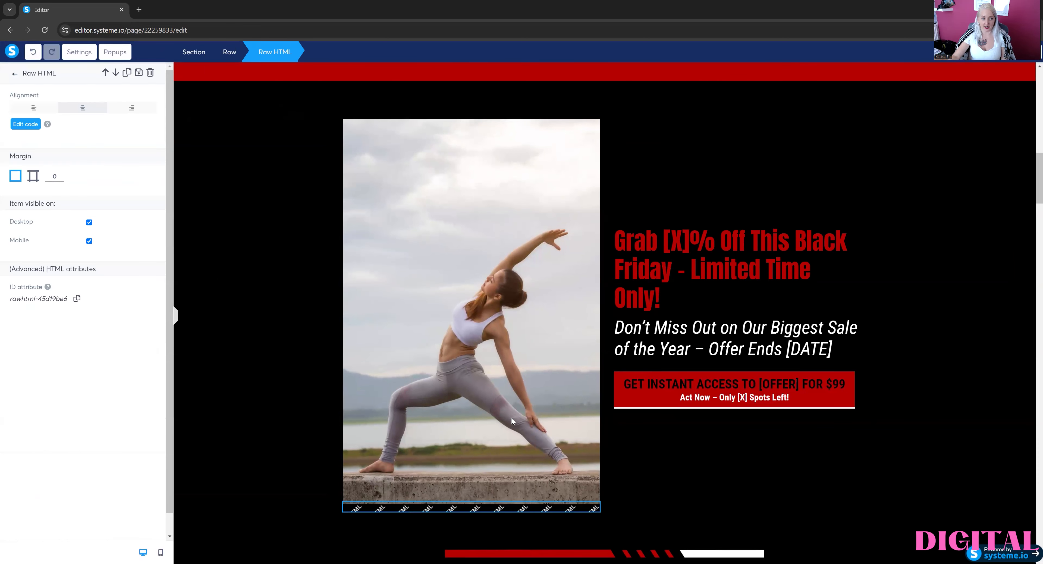
{"action": "left_click", "coordinate": [22, 131]}
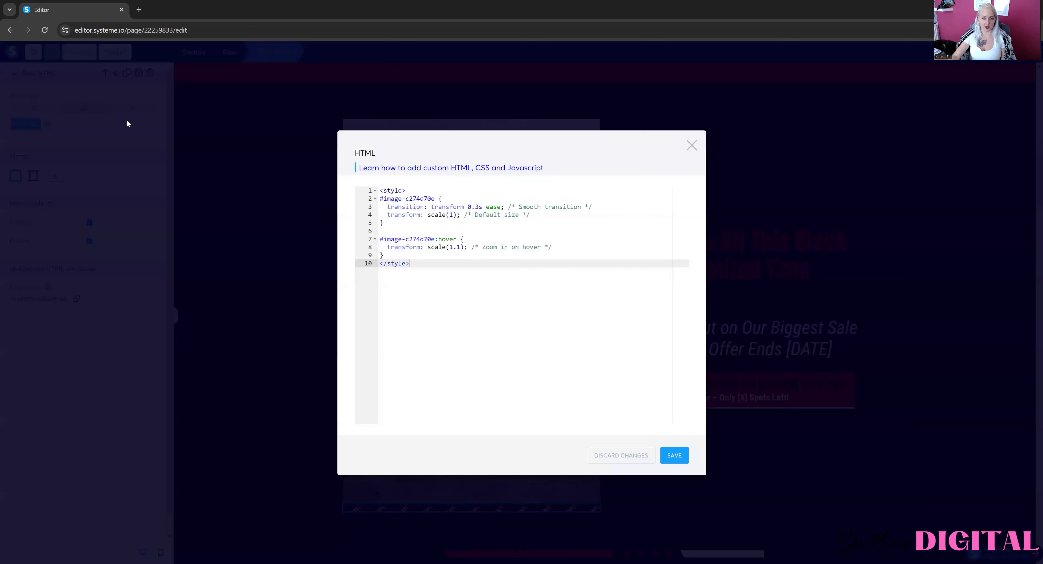
- Try deleting the image ID from the first CSS selector and highlight the ID in the hover selector
{"action": "left_click", "coordinate": [435, 198]}
{"action": "left_click_drag", "start_coordinate": [435, 198], "coordinate": [384, 197]}
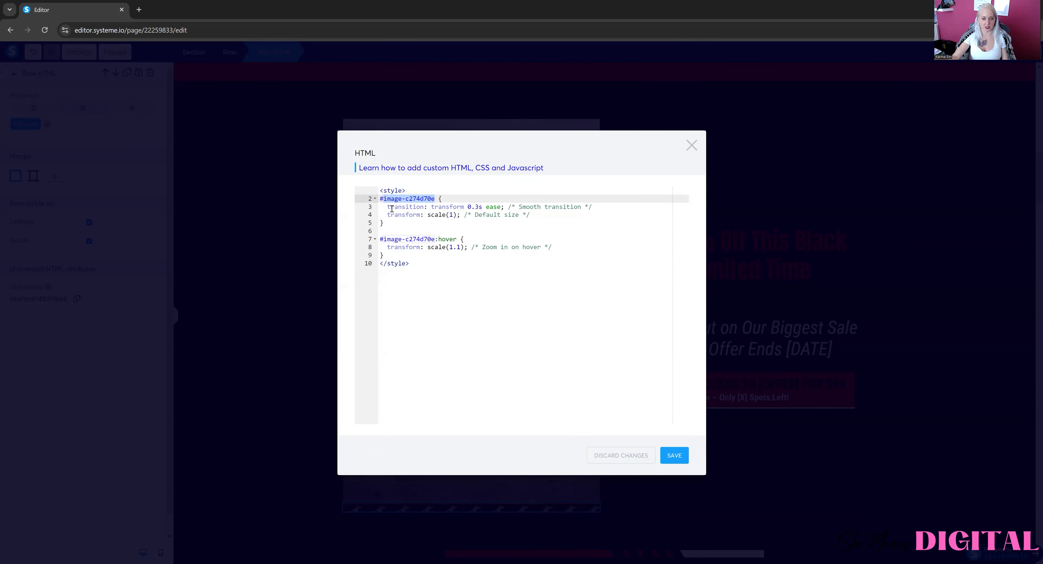
{"action": "key", "text": "BackSpace"}
{"action": "key", "text": "ctrl+z"}
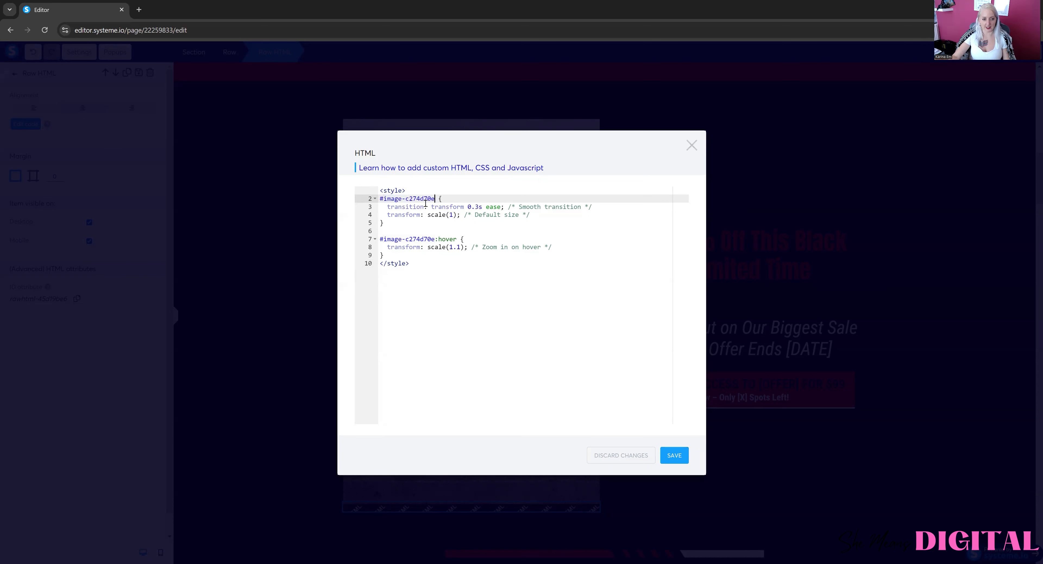
{"action": "left_click_drag", "start_coordinate": [435, 239], "coordinate": [383, 239]}
{"action": "key", "text": "Right"}
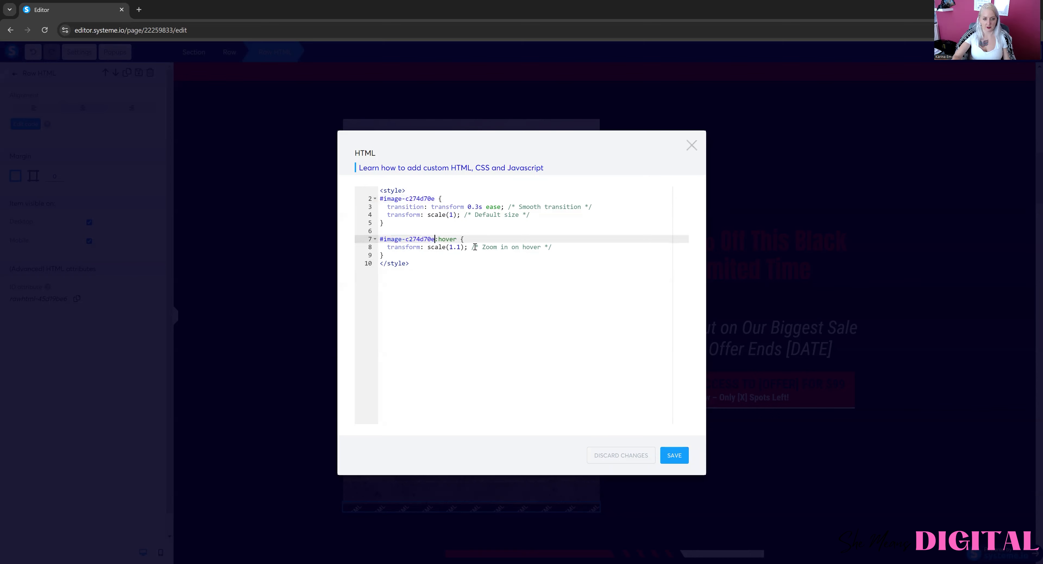
{"action": "left_click", "coordinate": [770, 462]}
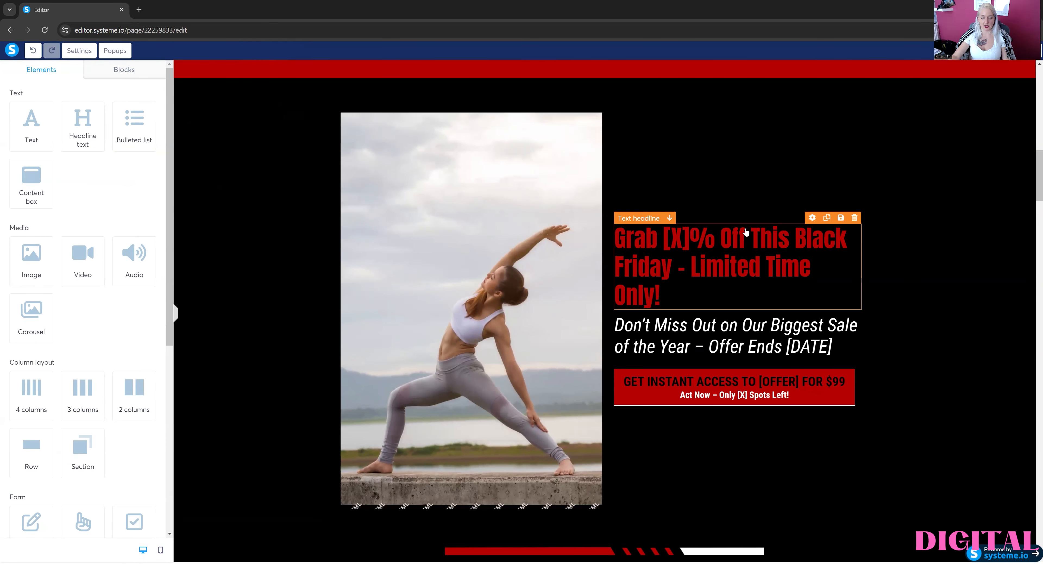
- Look at the image settings of the divider line above the "Why [Product/Service Name]" headline
{"action": "scroll", "coordinate": [634, 250], "scroll_direction": "down", "scroll_amount": 3}
{"action": "scroll", "coordinate": [759, 228], "scroll_direction": "down", "scroll_amount": 1}
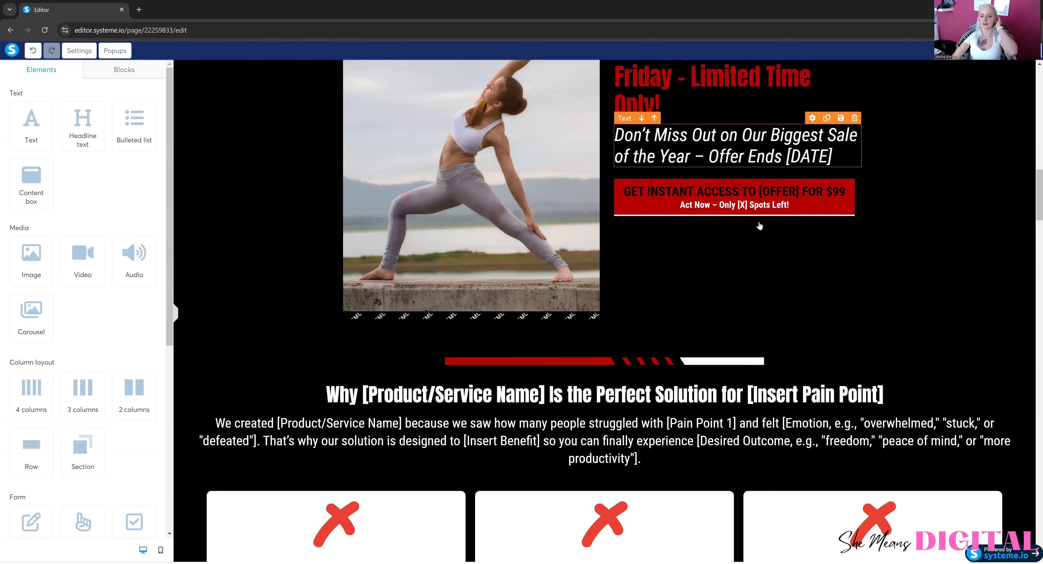
{"action": "left_click", "coordinate": [664, 362]}
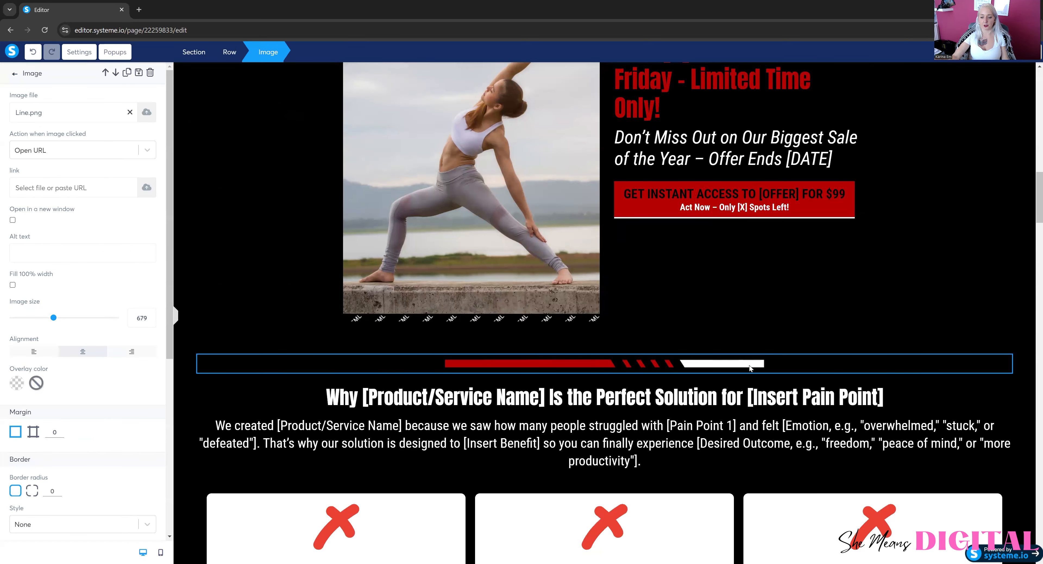
{"action": "left_click", "coordinate": [665, 395]}
- Check the image settings of the red X graphic in the first "NO MORE [PAIN]" card
{"action": "scroll", "coordinate": [664, 395], "scroll_direction": "down", "scroll_amount": 1}
{"action": "scroll", "coordinate": [666, 396], "scroll_direction": "down", "scroll_amount": 4}
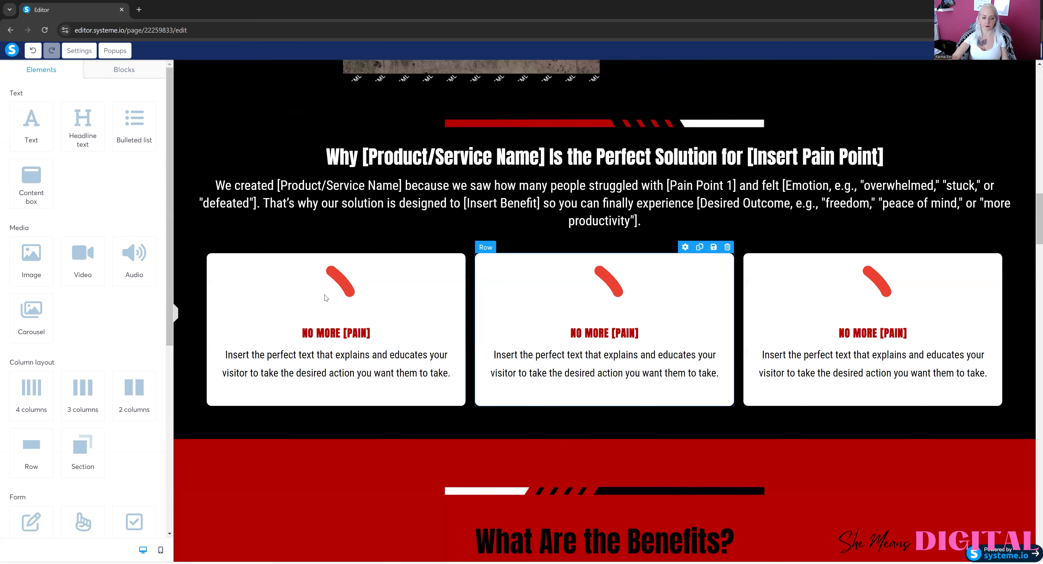
{"action": "left_click", "coordinate": [636, 282]}
{"action": "left_click", "coordinate": [898, 277]}
{"action": "left_click", "coordinate": [326, 277]}
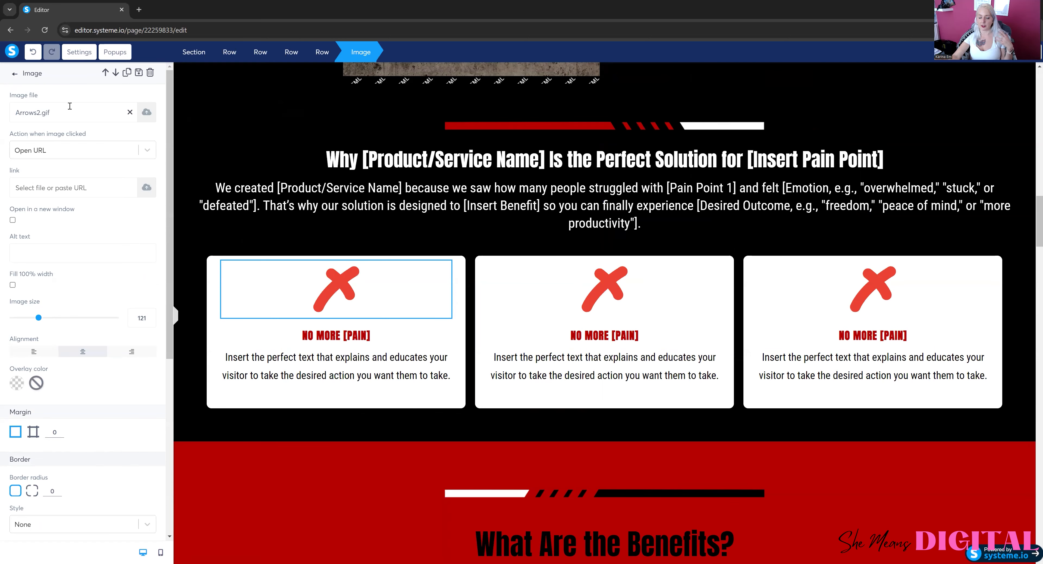
{"action": "left_click", "coordinate": [320, 314]}
- Look through the "What Are the Benefits?" section and check the settings of its "GET INSTANT ACCESS TO [OFFER] FOR $99" button
{"action": "scroll", "coordinate": [341, 308], "scroll_direction": "down", "scroll_amount": 3}
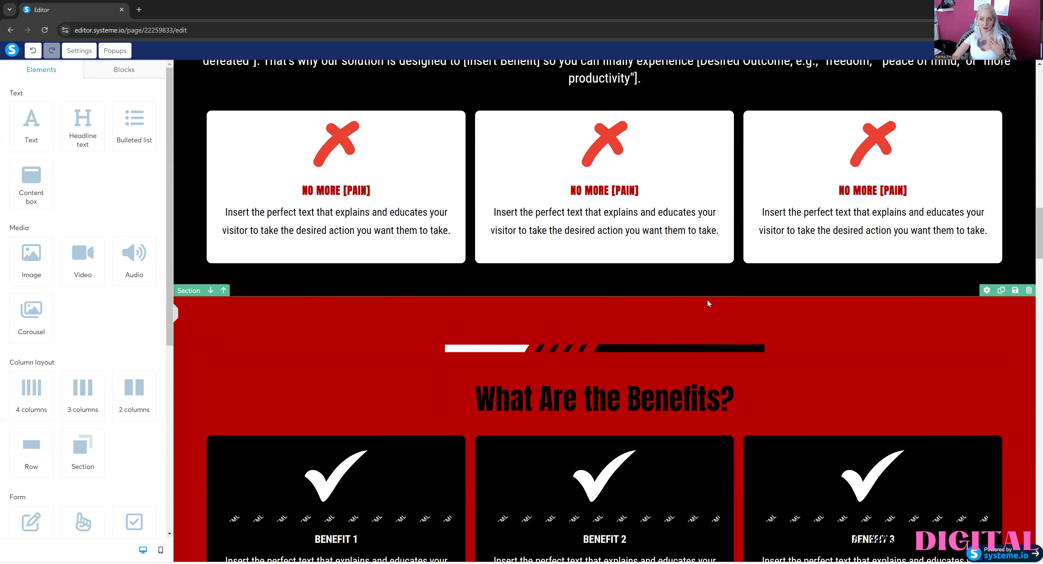
{"action": "scroll", "coordinate": [708, 303], "scroll_direction": "down", "scroll_amount": 3}
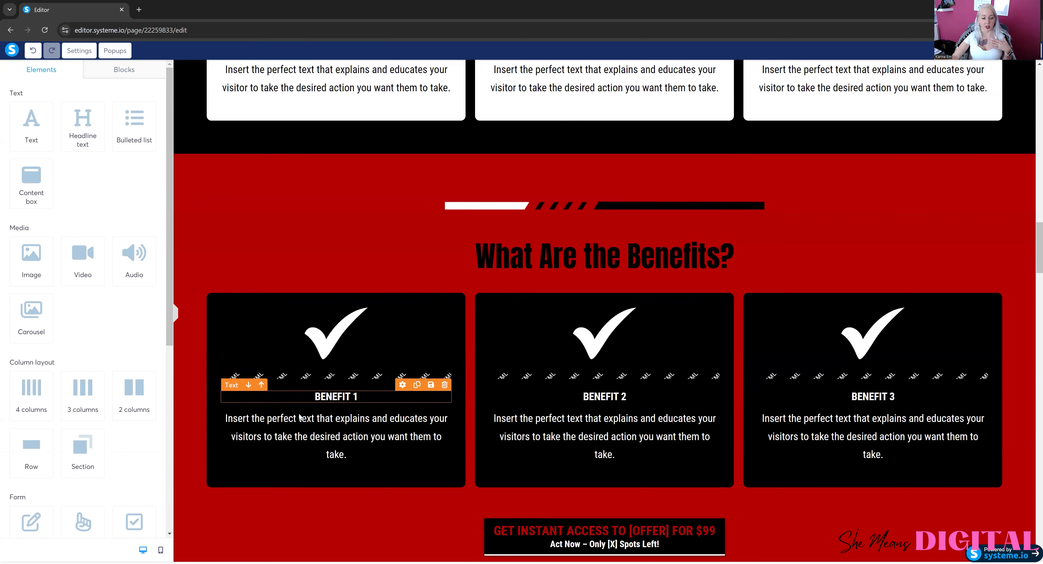
{"action": "scroll", "coordinate": [324, 307], "scroll_direction": "down", "scroll_amount": 2}
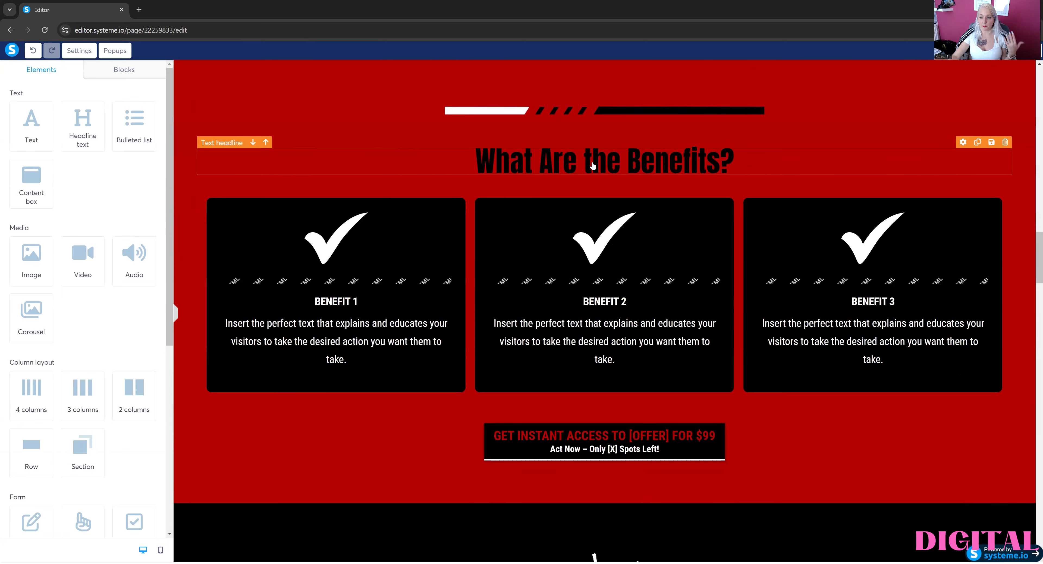
{"action": "scroll", "coordinate": [595, 244], "scroll_direction": "down", "scroll_amount": 3}
{"action": "left_click", "coordinate": [600, 298]}
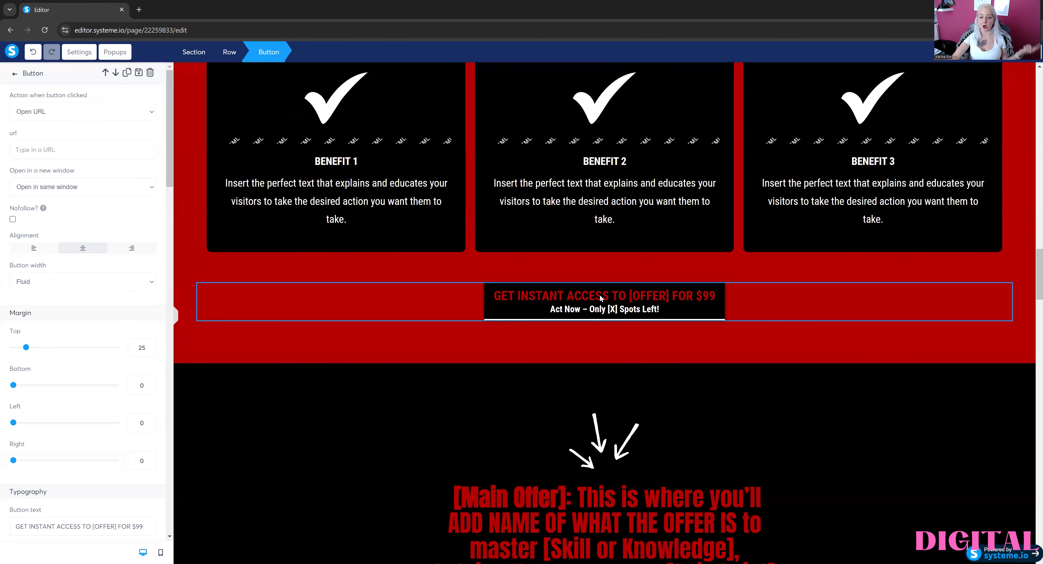
{"action": "left_click", "coordinate": [600, 296]}
{"action": "left_click", "coordinate": [587, 299]}
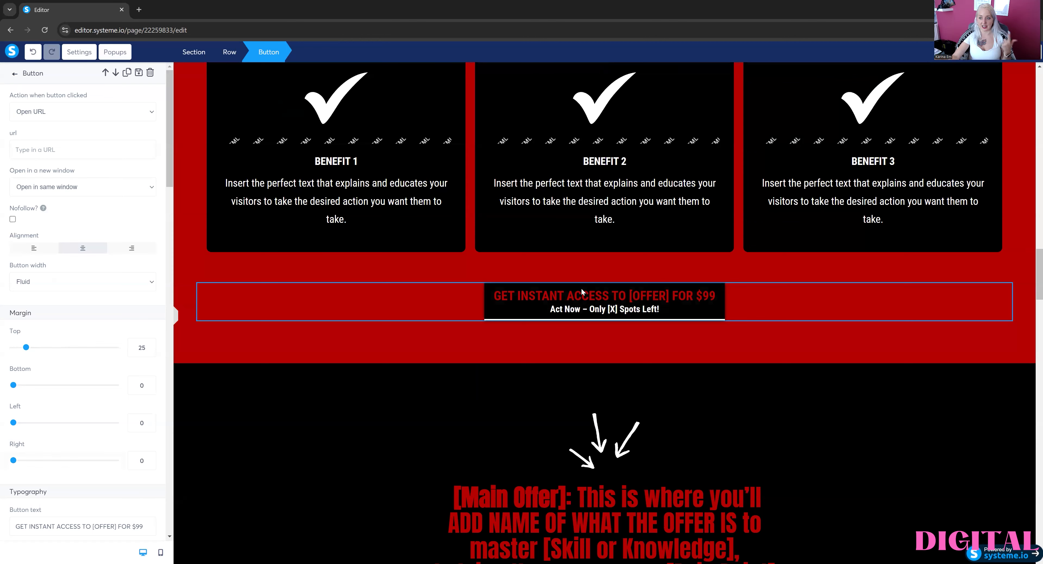
{"action": "left_click", "coordinate": [582, 288]}
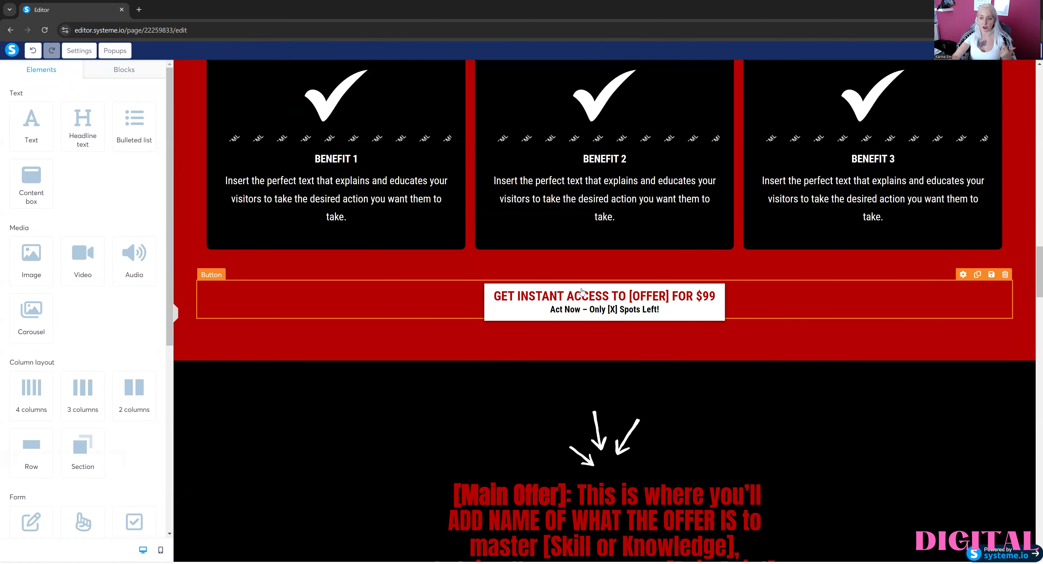
- Check the benefits section's settings and look through the [Main Offer] section with its six offer cards
{"action": "left_click", "coordinate": [603, 334]}
{"action": "scroll", "coordinate": [603, 333], "scroll_direction": "down", "scroll_amount": 2}
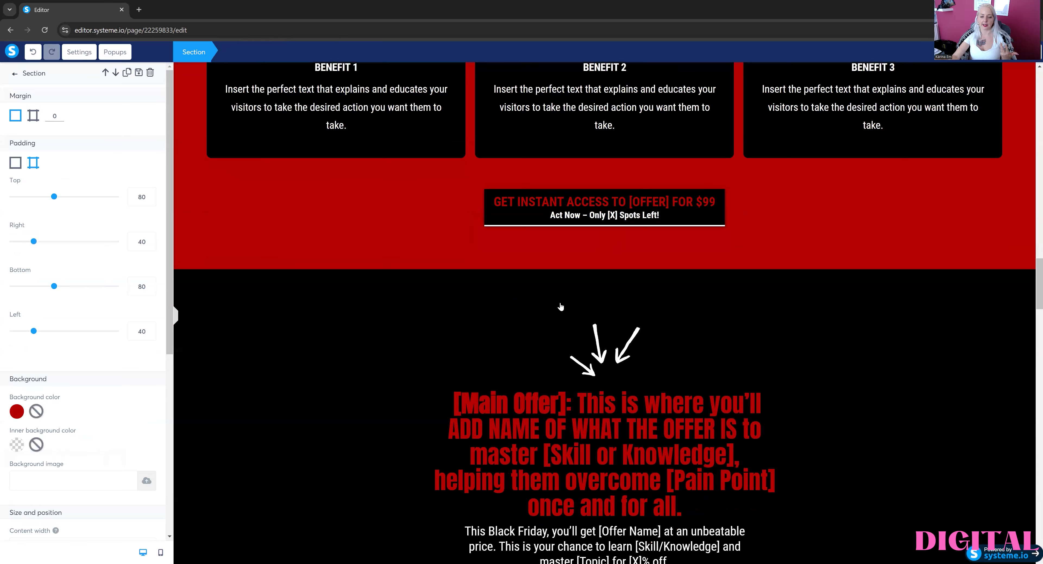
{"action": "left_click", "coordinate": [560, 305]}
{"action": "scroll", "coordinate": [560, 305], "scroll_direction": "down", "scroll_amount": 5}
{"action": "scroll", "coordinate": [609, 255], "scroll_direction": "down", "scroll_amount": 5}
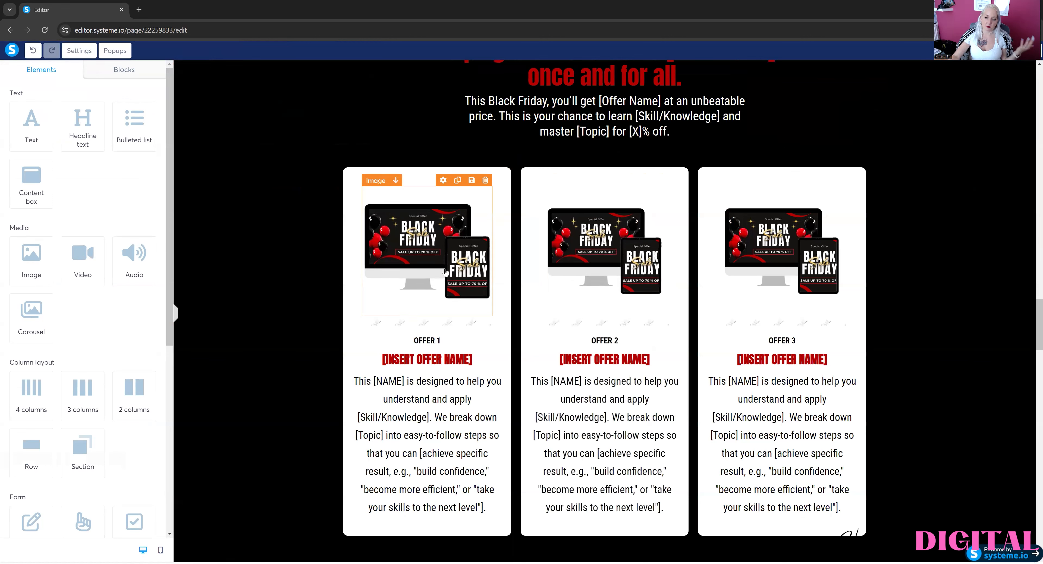
{"action": "scroll", "coordinate": [451, 324], "scroll_direction": "down", "scroll_amount": 1}
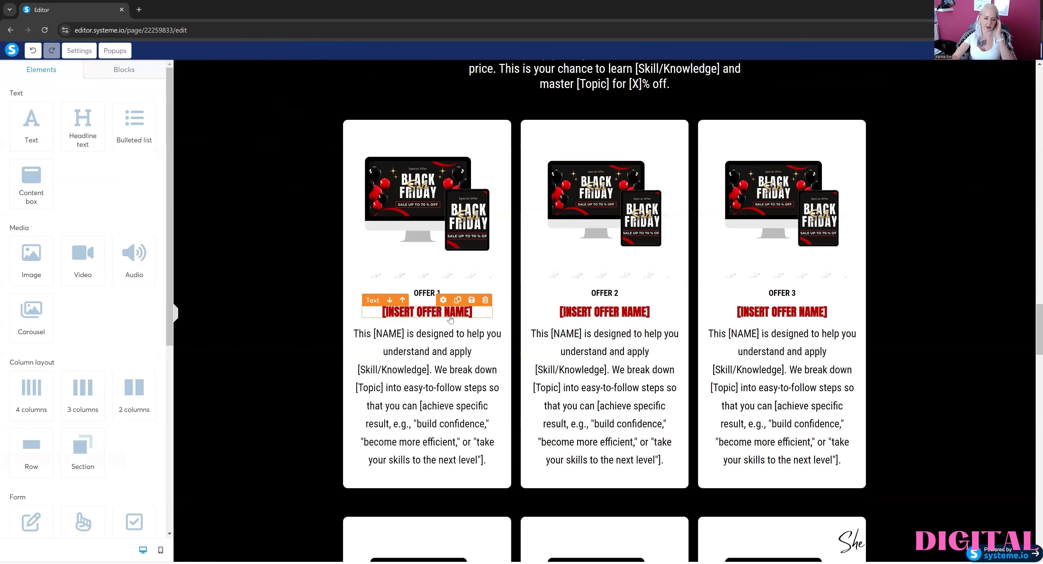
{"action": "scroll", "coordinate": [538, 314], "scroll_direction": "down", "scroll_amount": 7}
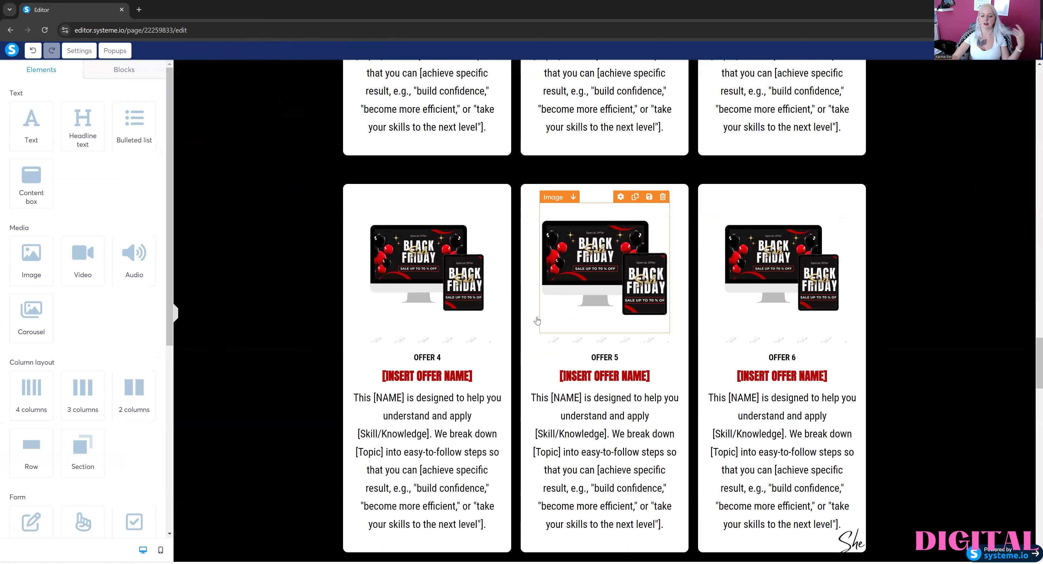
- Review the testimonials under "How [Product/Service Name] Transforms Your Life" and check that section's settings
{"action": "scroll", "coordinate": [539, 318], "scroll_direction": "down", "scroll_amount": 8}
{"action": "scroll", "coordinate": [539, 323], "scroll_direction": "down", "scroll_amount": 2}
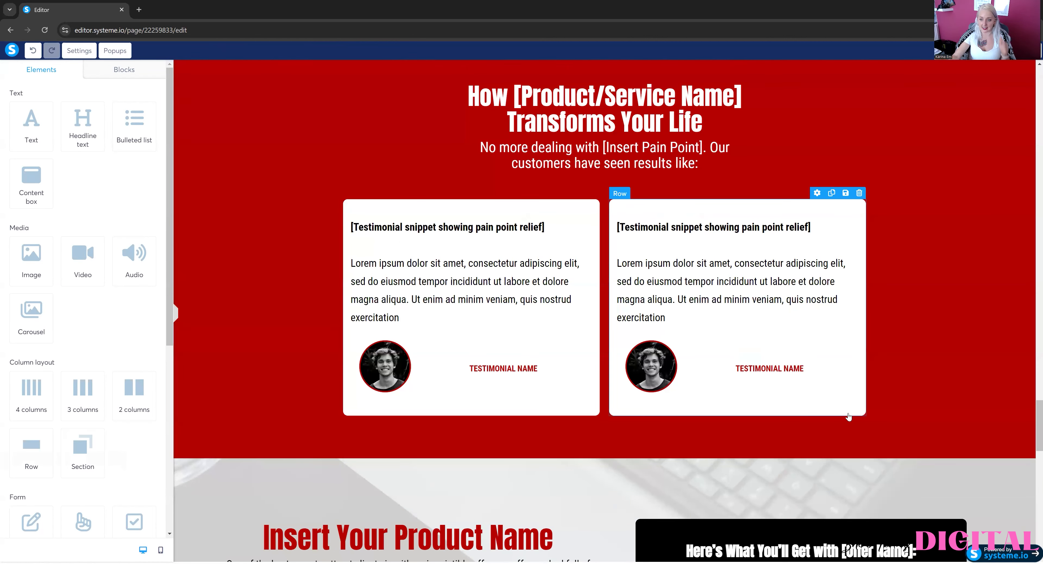
{"action": "scroll", "coordinate": [849, 416], "scroll_direction": "down", "scroll_amount": 3}
{"action": "scroll", "coordinate": [900, 332], "scroll_direction": "up", "scroll_amount": 5}
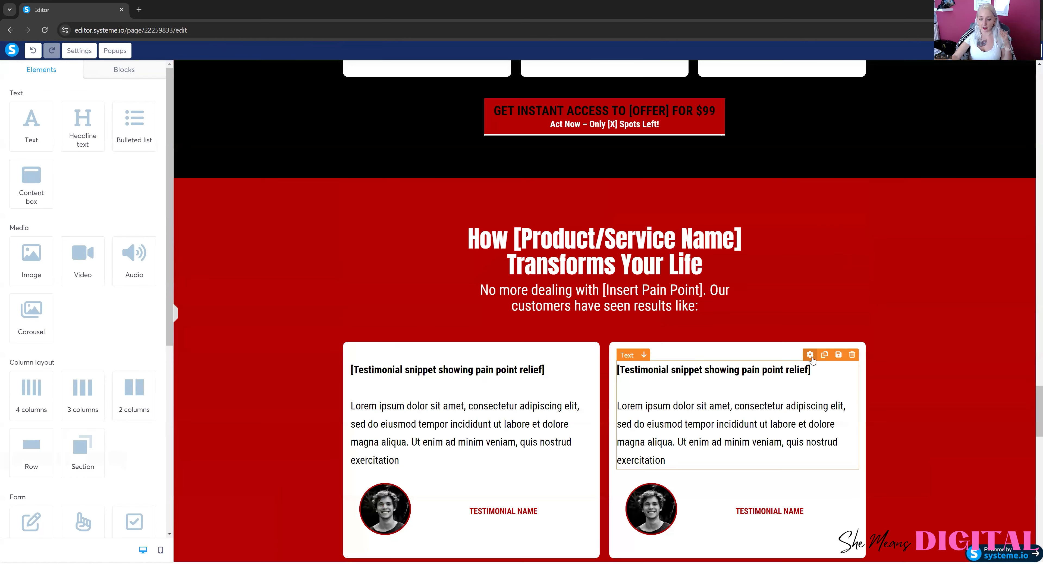
{"action": "left_click", "coordinate": [904, 324]}
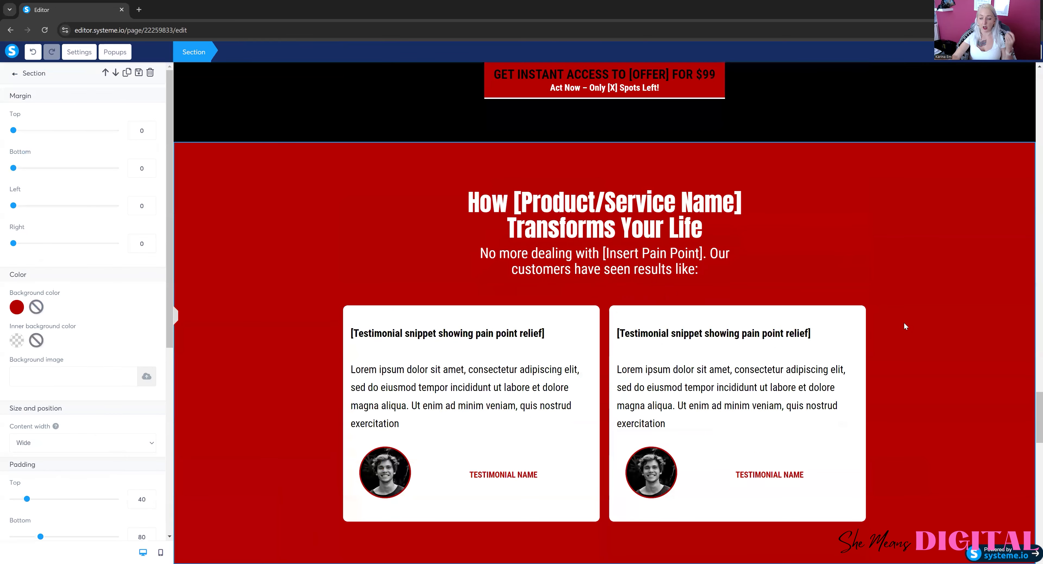
{"action": "key", "text": "Escape"}
- Review the "Insert Your Product Name" section and check the settings of the bulleted list under "Here's What You'll Get with [Offer Name]"
{"action": "scroll", "coordinate": [904, 326], "scroll_direction": "down", "scroll_amount": 9}
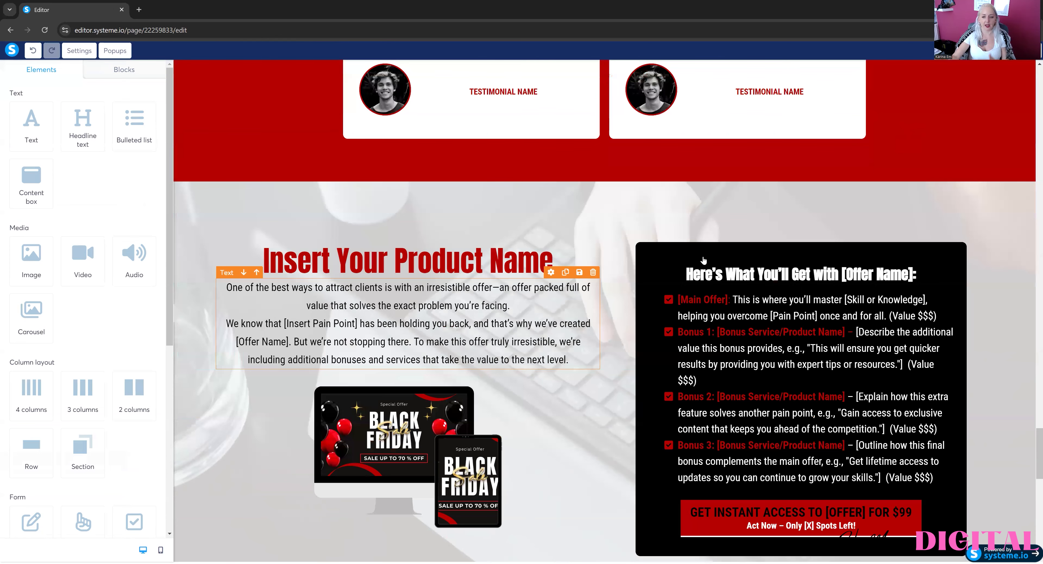
{"action": "scroll", "coordinate": [777, 261], "scroll_direction": "down", "scroll_amount": 1}
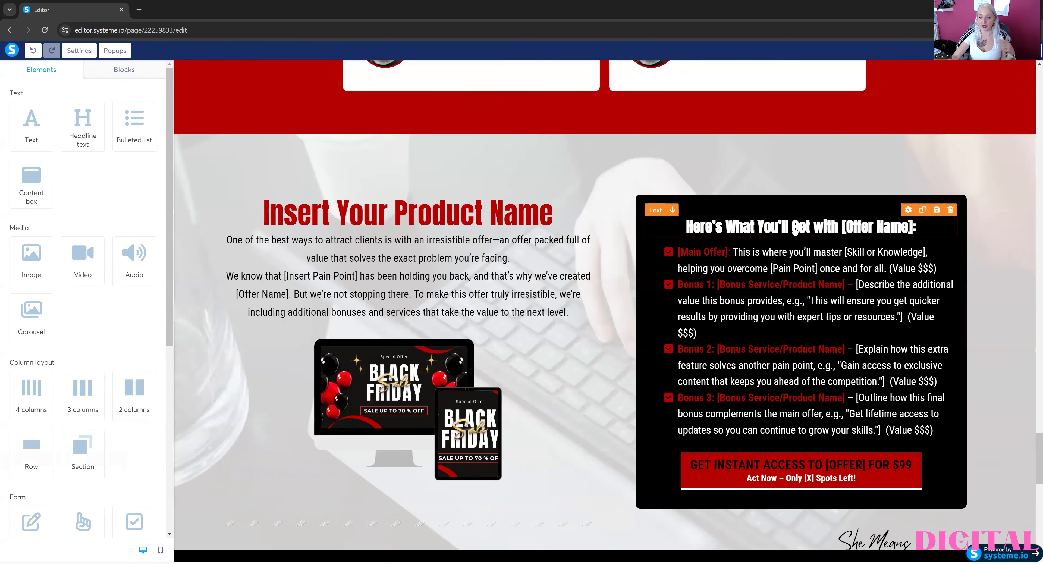
{"action": "left_click", "coordinate": [841, 271]}
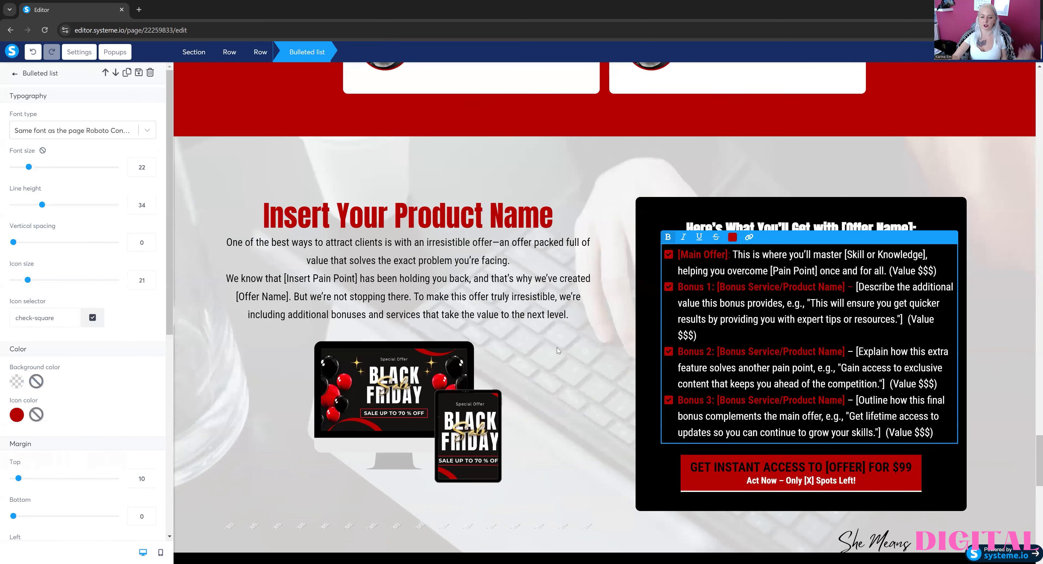
{"action": "key", "text": "Escape"}
{"action": "scroll", "coordinate": [399, 362], "scroll_direction": "down", "scroll_amount": 2}
- Check the settings of the portrait image and the body text in the "Who We Are" section
{"action": "scroll", "coordinate": [465, 315], "scroll_direction": "down", "scroll_amount": 8}
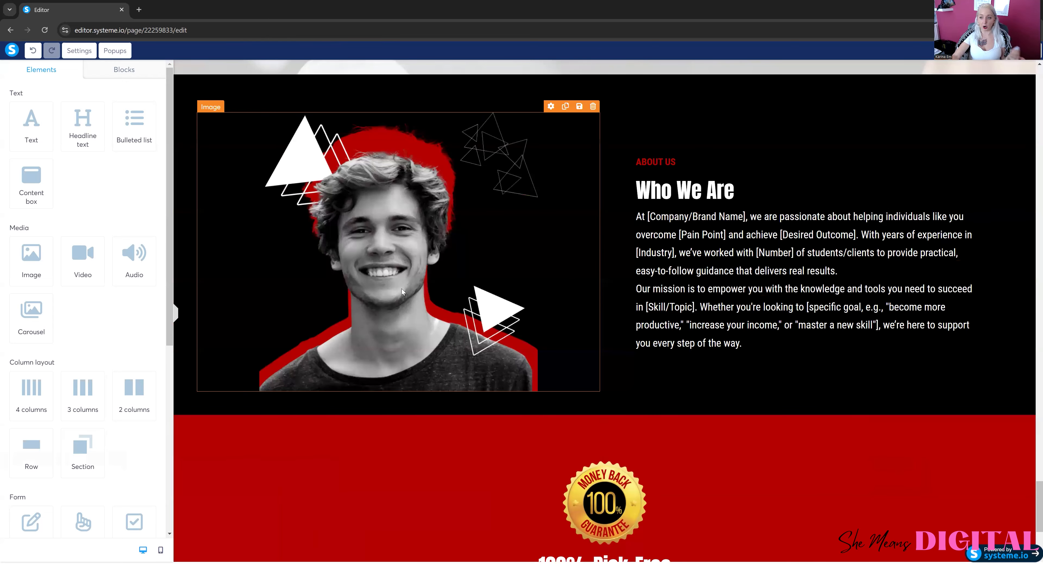
{"action": "scroll", "coordinate": [395, 288], "scroll_direction": "up", "scroll_amount": 1}
{"action": "left_click", "coordinate": [388, 289]}
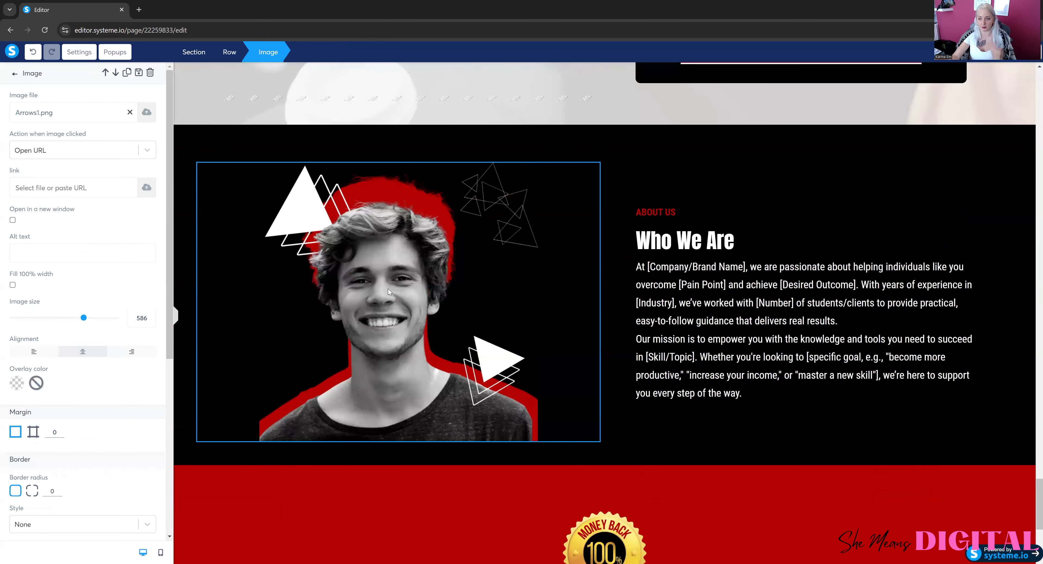
{"action": "left_click", "coordinate": [722, 290]}
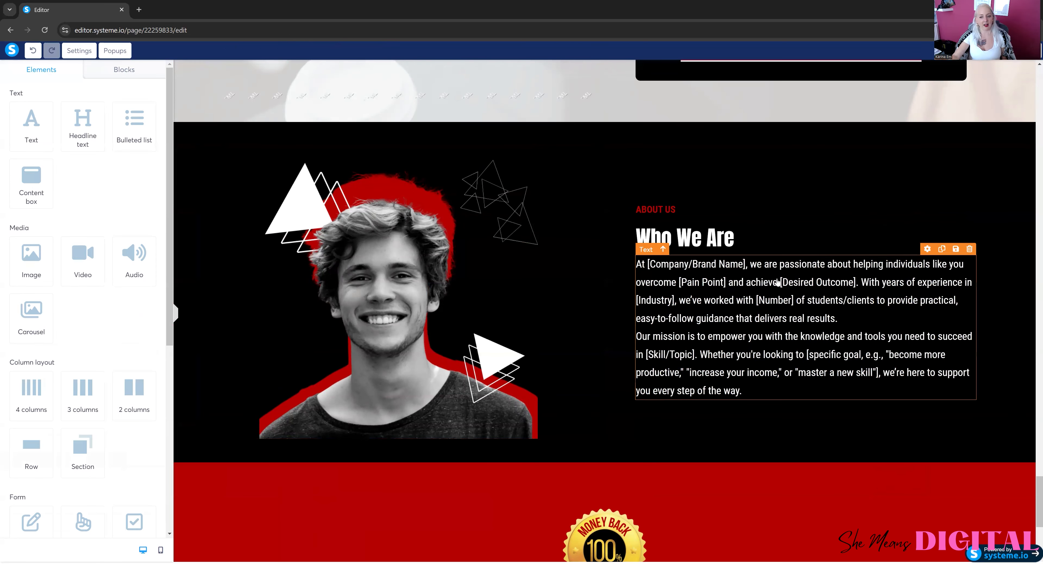
{"action": "left_click", "coordinate": [752, 337]}
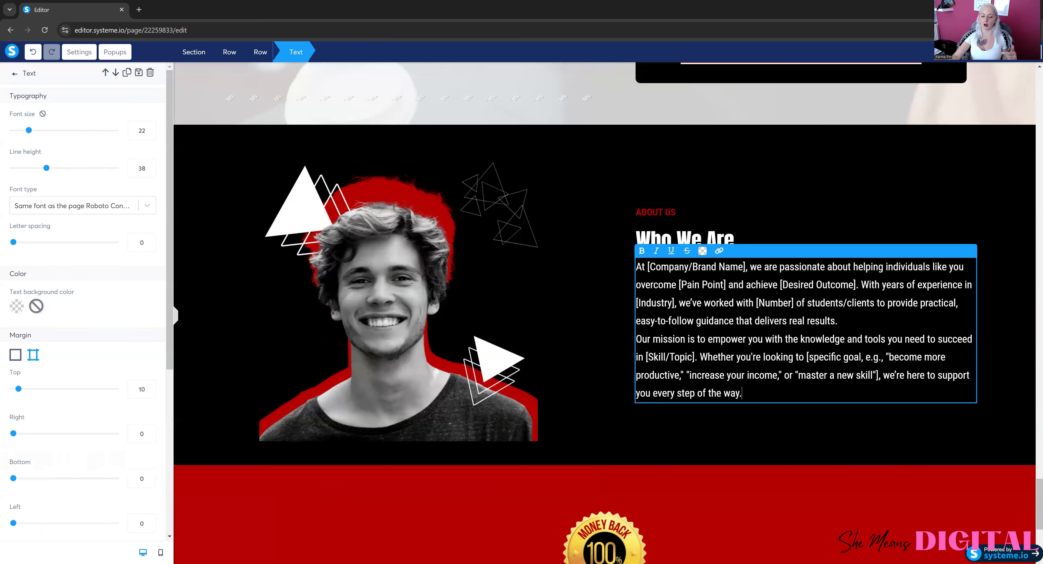
{"action": "left_click", "coordinate": [507, 393]}
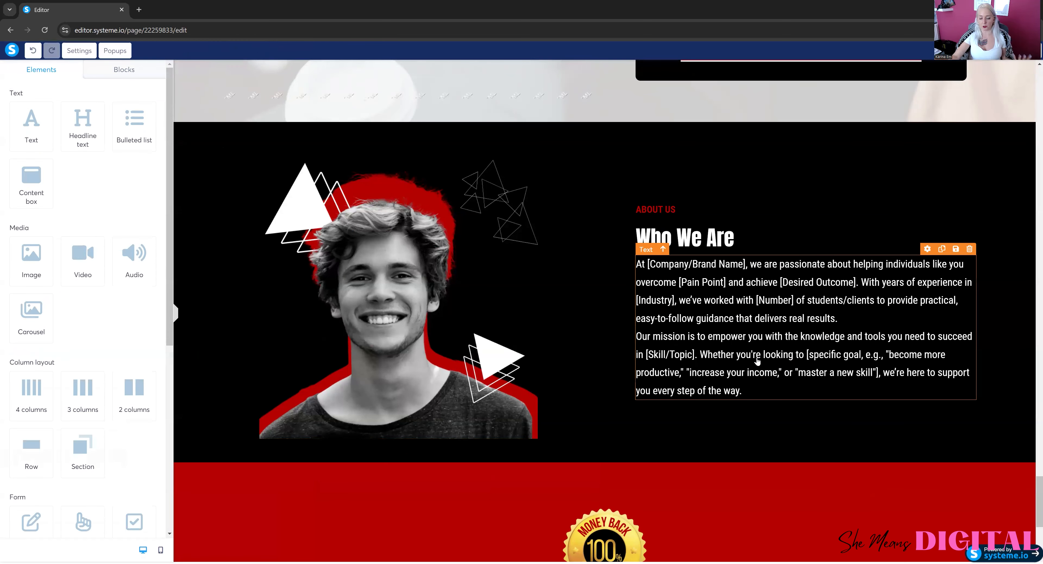
{"action": "left_click", "coordinate": [758, 360]}
- Review the "100% Risk-Free" guarantee section and check the footer text with the Privacy Policy and Terms of service
{"action": "scroll", "coordinate": [652, 383], "scroll_direction": "down", "scroll_amount": 6}
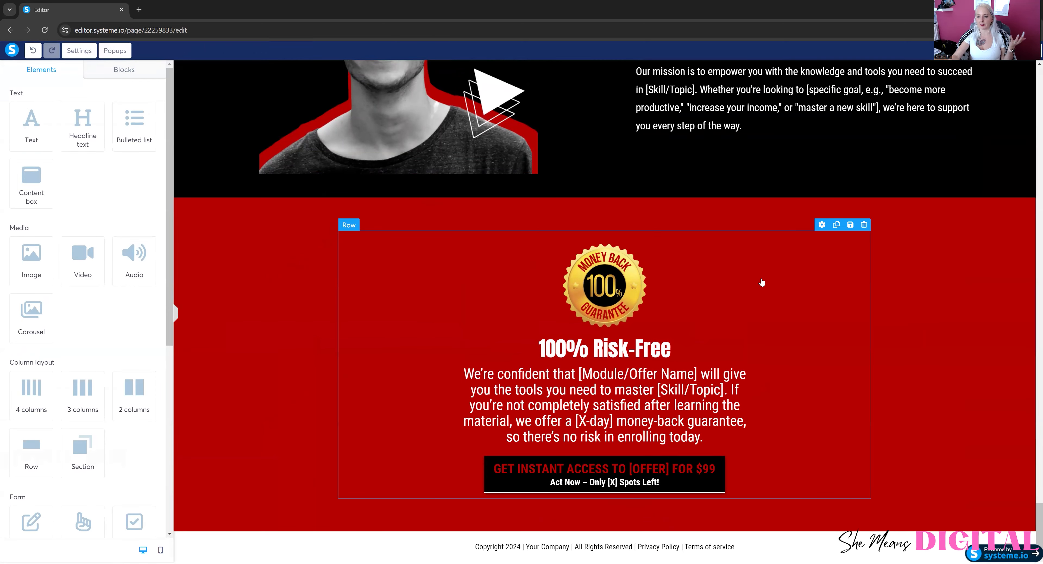
{"action": "left_click", "coordinate": [701, 294]}
{"action": "left_click", "coordinate": [829, 313]}
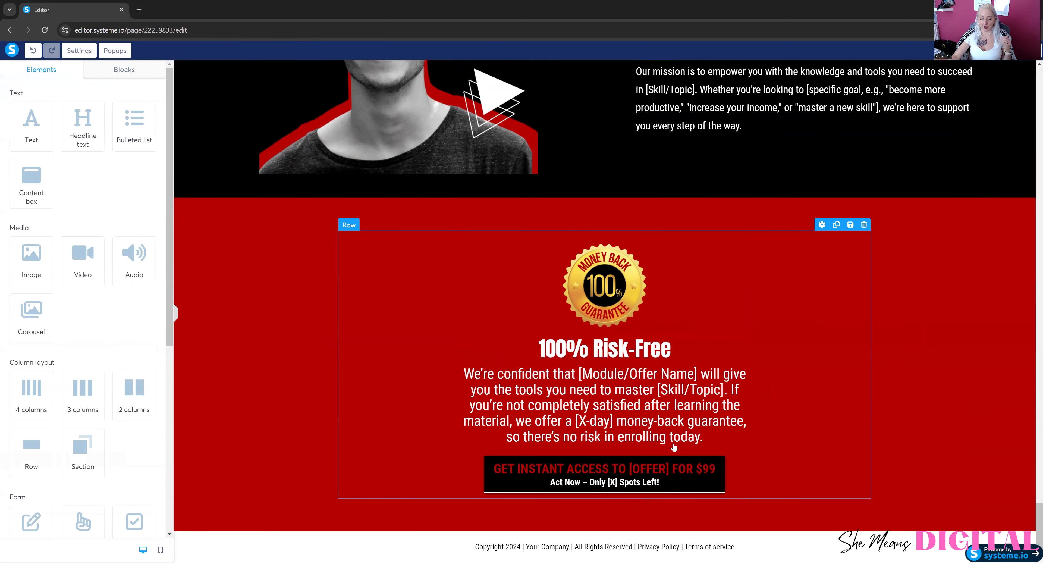
{"action": "left_click", "coordinate": [556, 550]}
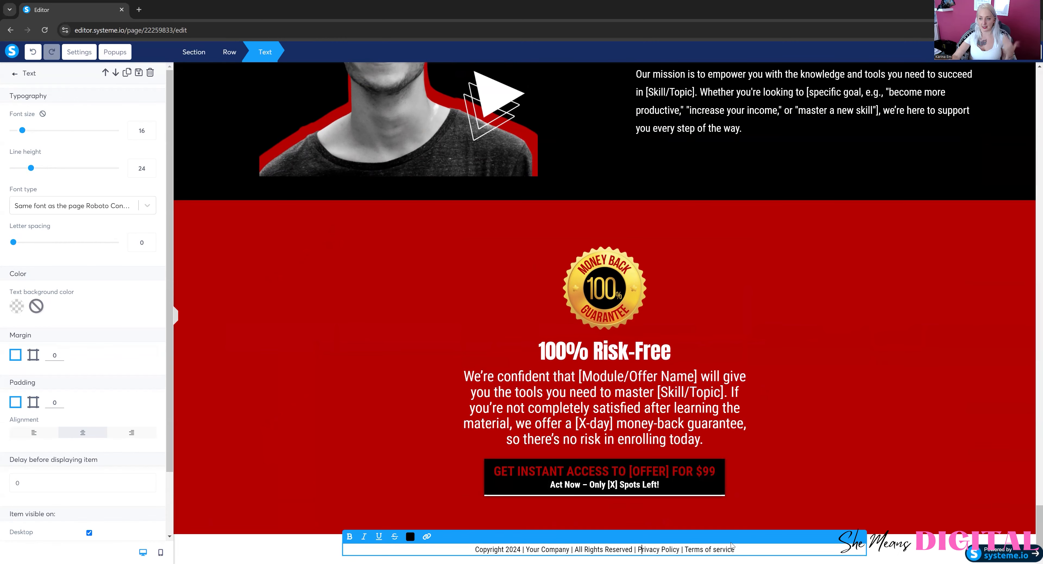
{"action": "left_click", "coordinate": [738, 515]}
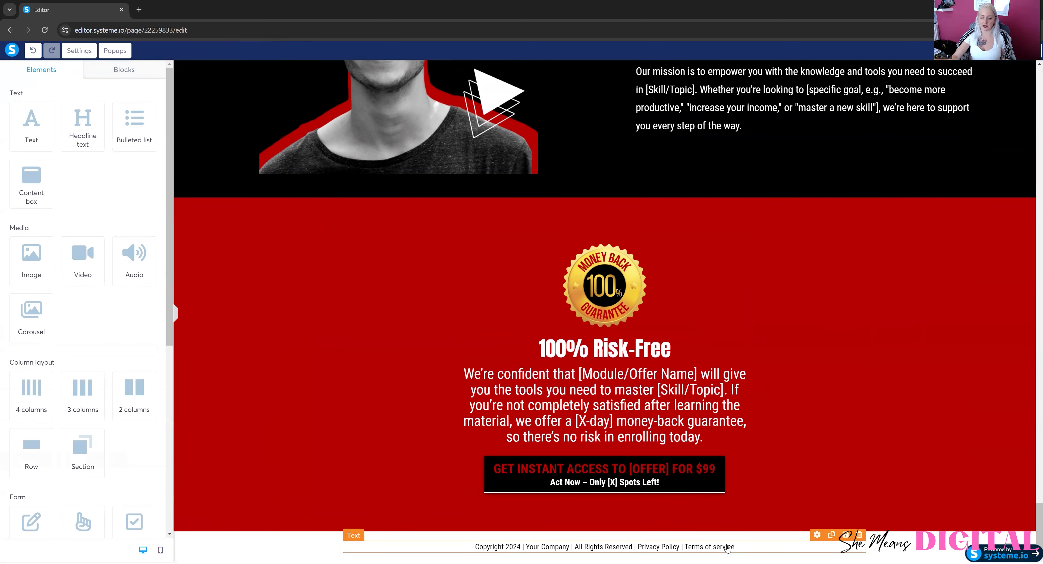
{"action": "left_click", "coordinate": [754, 504]}
{"action": "left_click", "coordinate": [745, 545]}
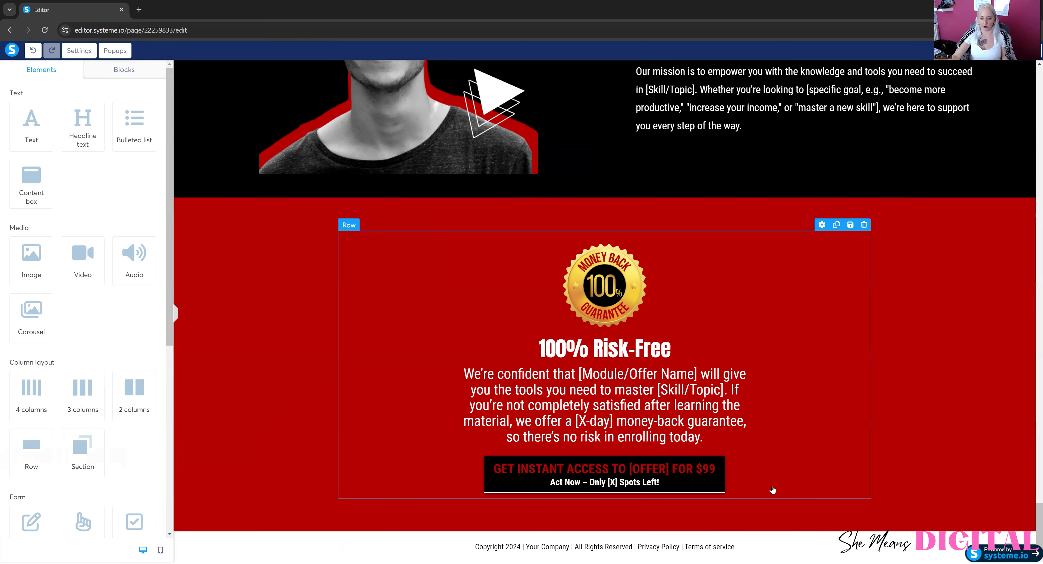
- Leave the sales page editor and open the funnel's Order Form page for editing
{"action": "scroll", "coordinate": [876, 440], "scroll_direction": "up", "scroll_amount": 4}
{"action": "scroll", "coordinate": [878, 441], "scroll_direction": "down", "scroll_amount": 10}
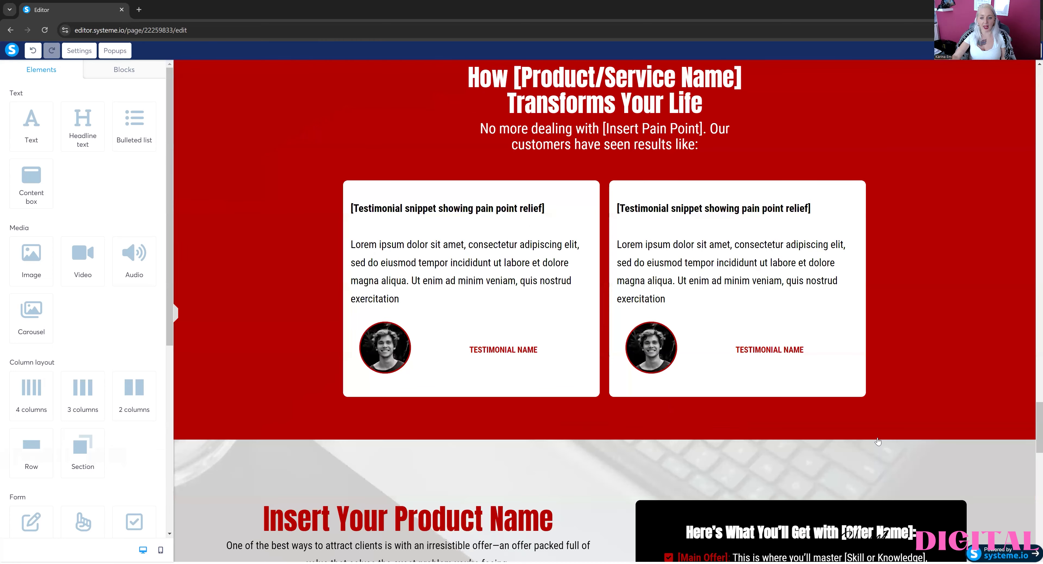
{"action": "scroll", "coordinate": [878, 441], "scroll_direction": "up", "scroll_amount": 10}
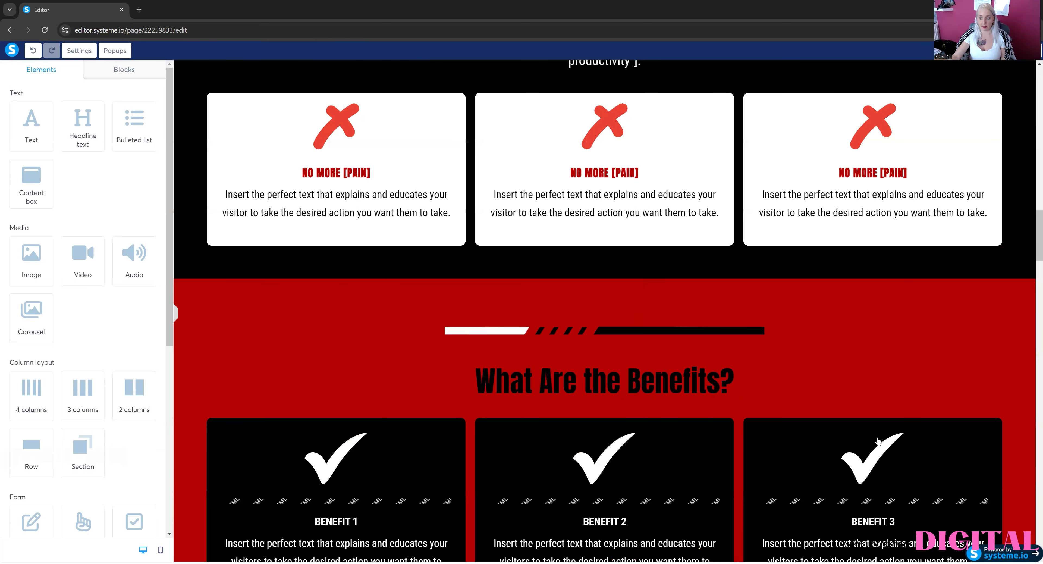
{"action": "scroll", "coordinate": [878, 441], "scroll_direction": "up", "scroll_amount": 15}
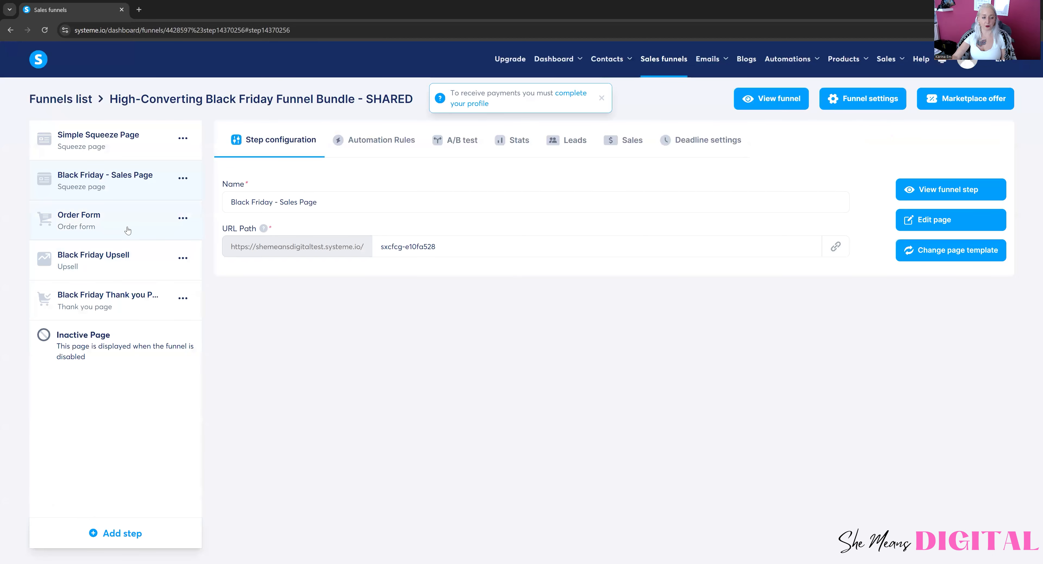
{"action": "left_click", "coordinate": [128, 231]}
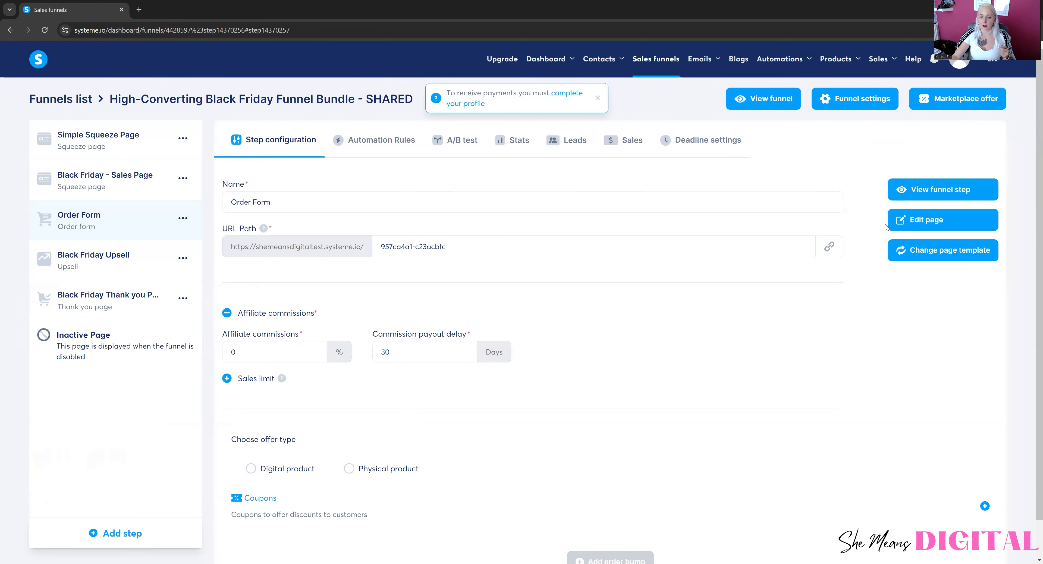
{"action": "left_click", "coordinate": [940, 223]}
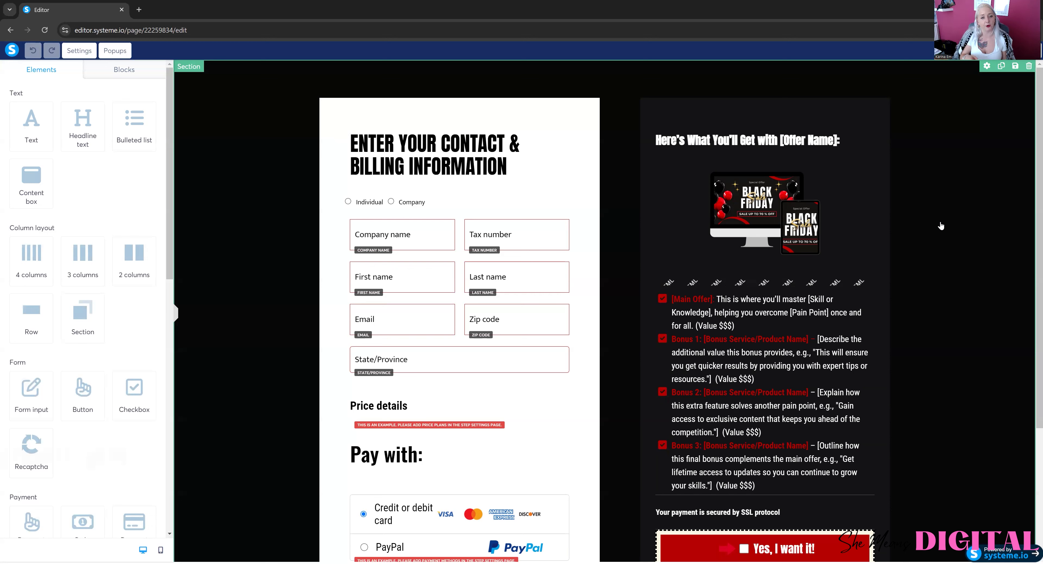
- Look through the order form's contact and billing fields, payment options, offer list and order bump
{"action": "scroll", "coordinate": [541, 326], "scroll_direction": "down", "scroll_amount": 2}
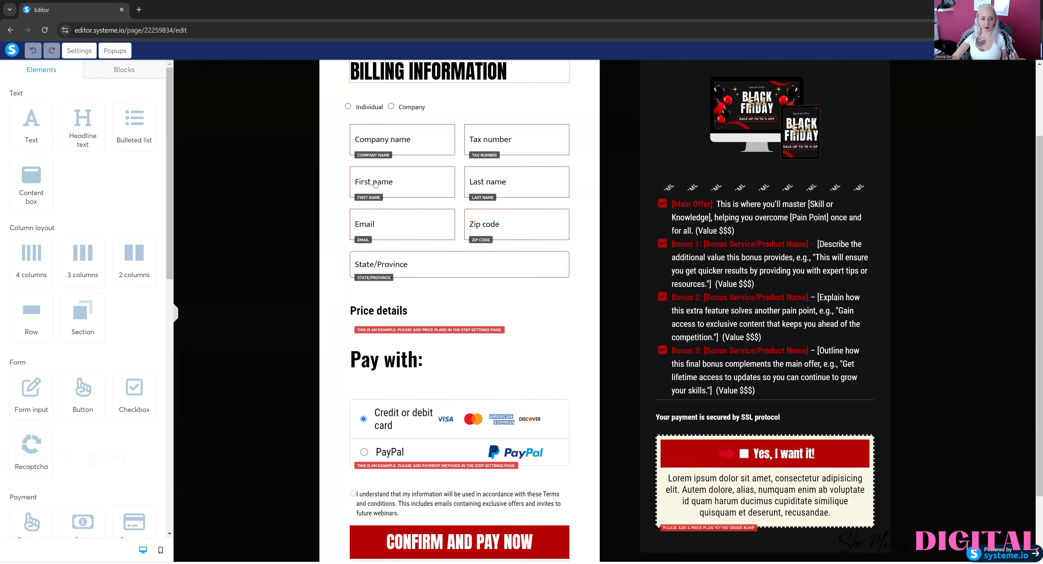
{"action": "scroll", "coordinate": [478, 353], "scroll_direction": "up", "scroll_amount": 2}
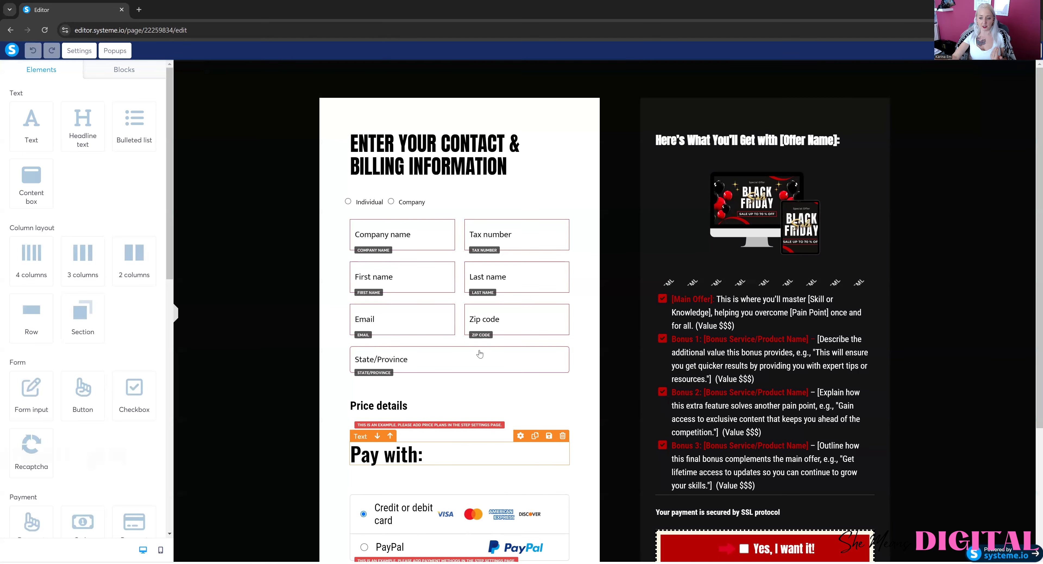
{"action": "scroll", "coordinate": [503, 359], "scroll_direction": "down", "scroll_amount": 4}
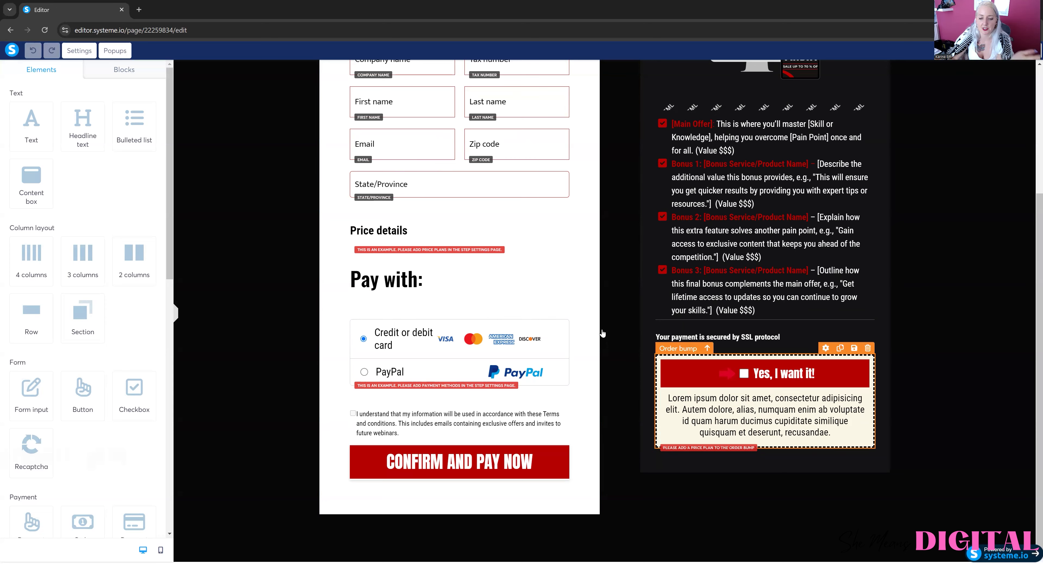
{"action": "scroll", "coordinate": [482, 292], "scroll_direction": "up", "scroll_amount": 3}
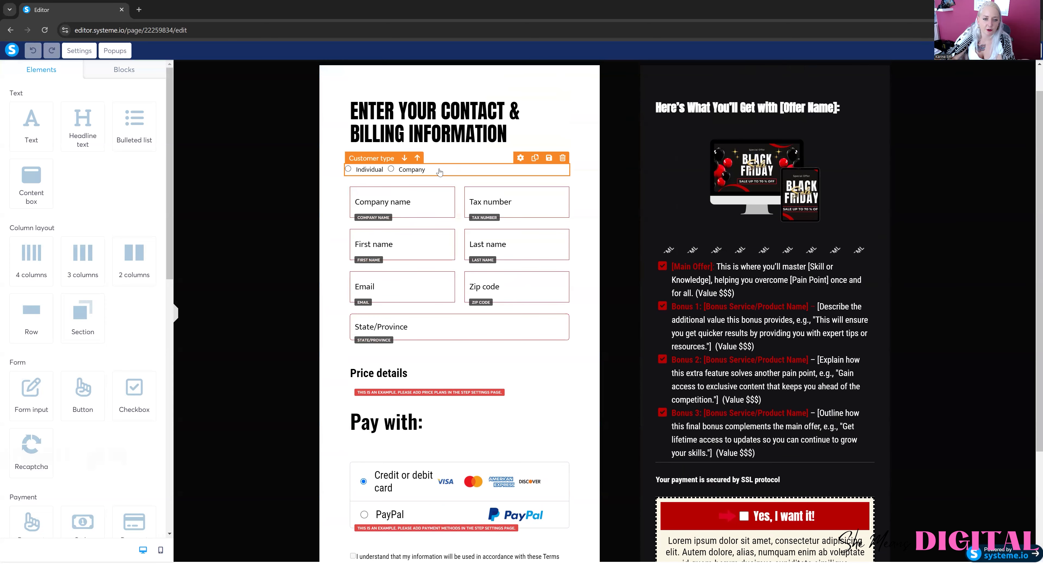
- Check the settings of the order form's customer type element and the Company name field, including its available input types
{"action": "left_click", "coordinate": [440, 170]}
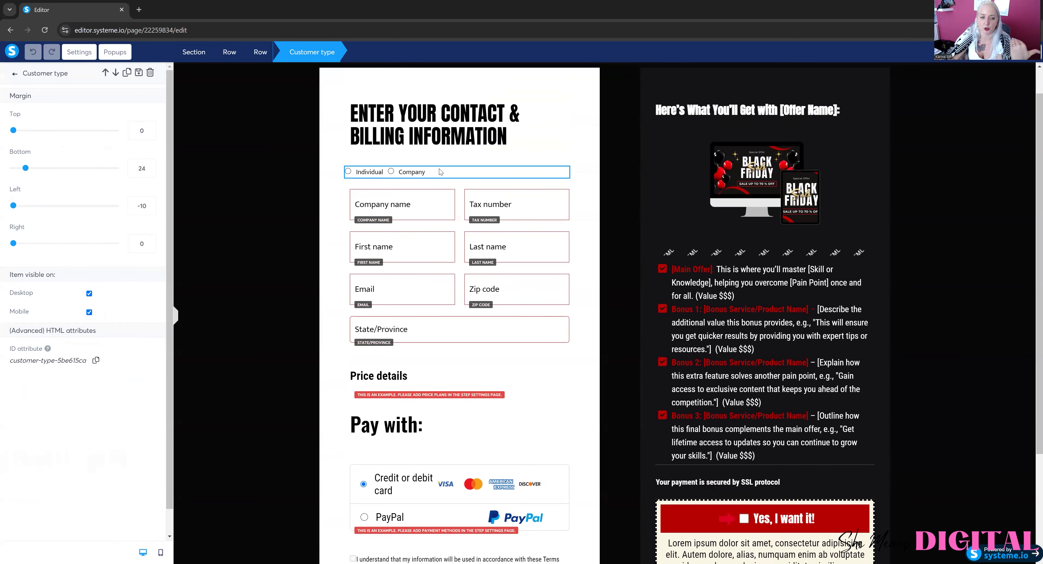
{"action": "left_click", "coordinate": [495, 213]}
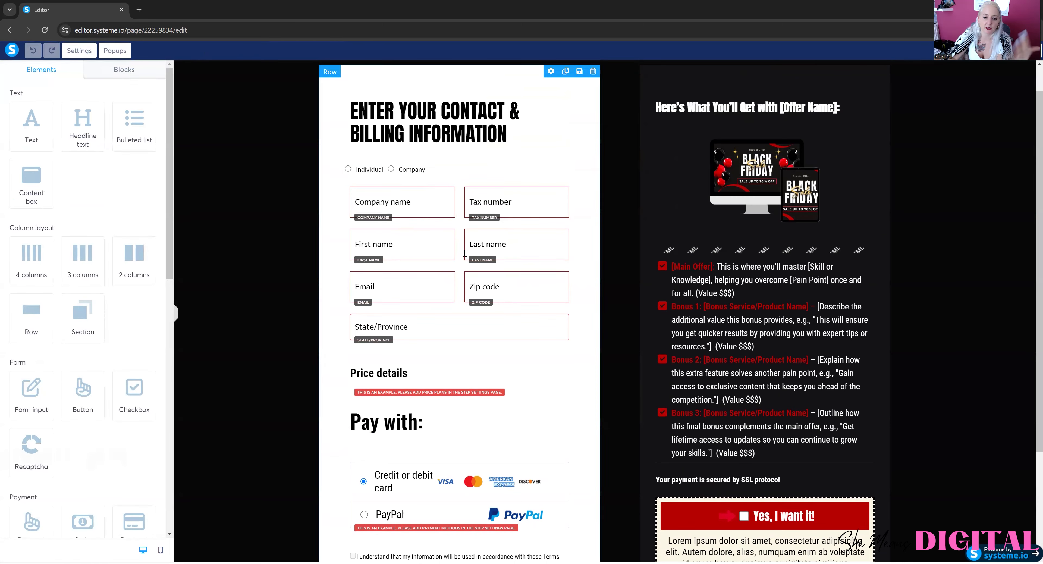
{"action": "left_click", "coordinate": [412, 211]}
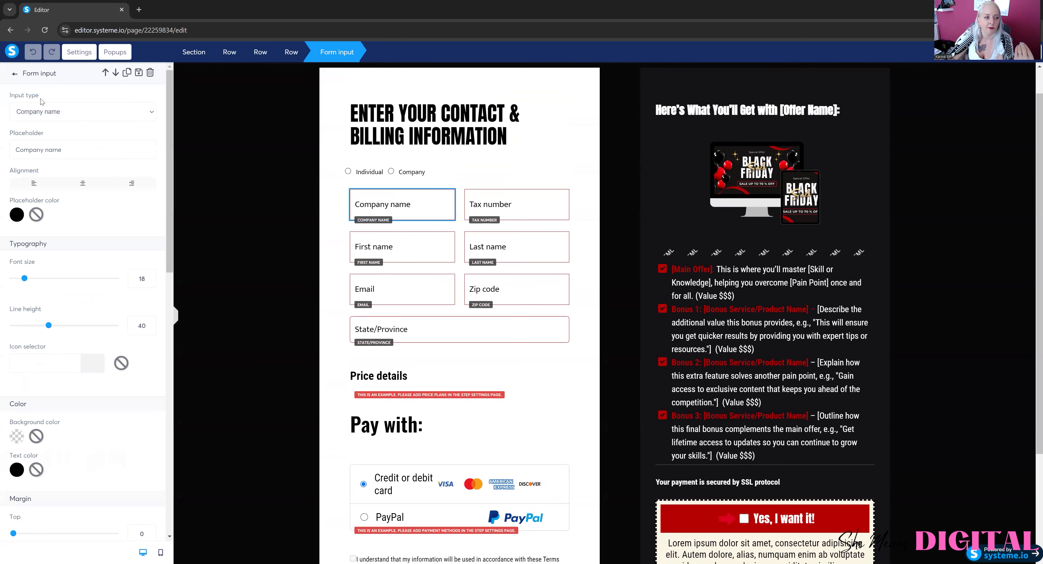
{"action": "left_click", "coordinate": [51, 112]}
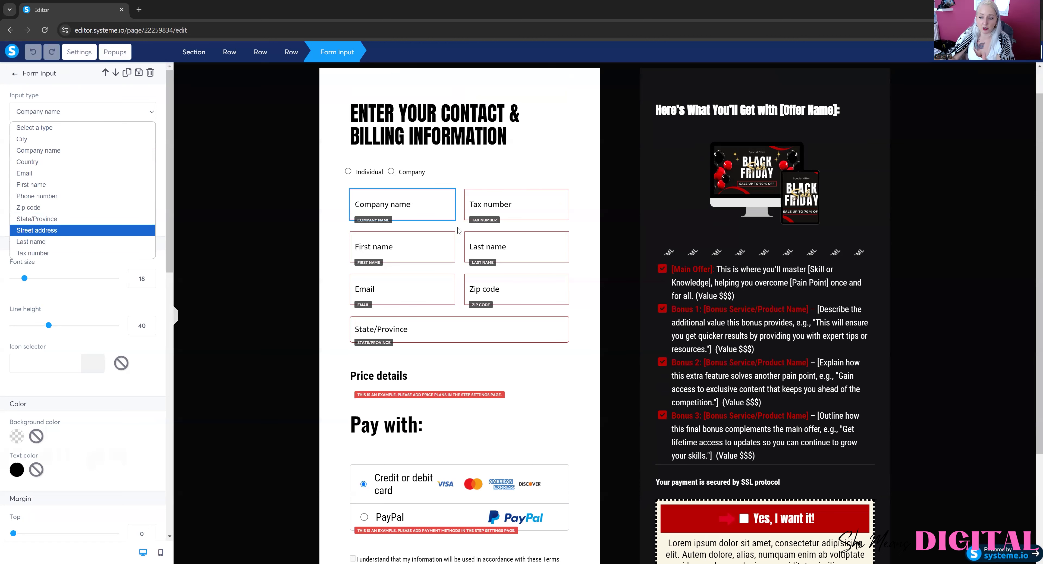
{"action": "left_click", "coordinate": [68, 153]}
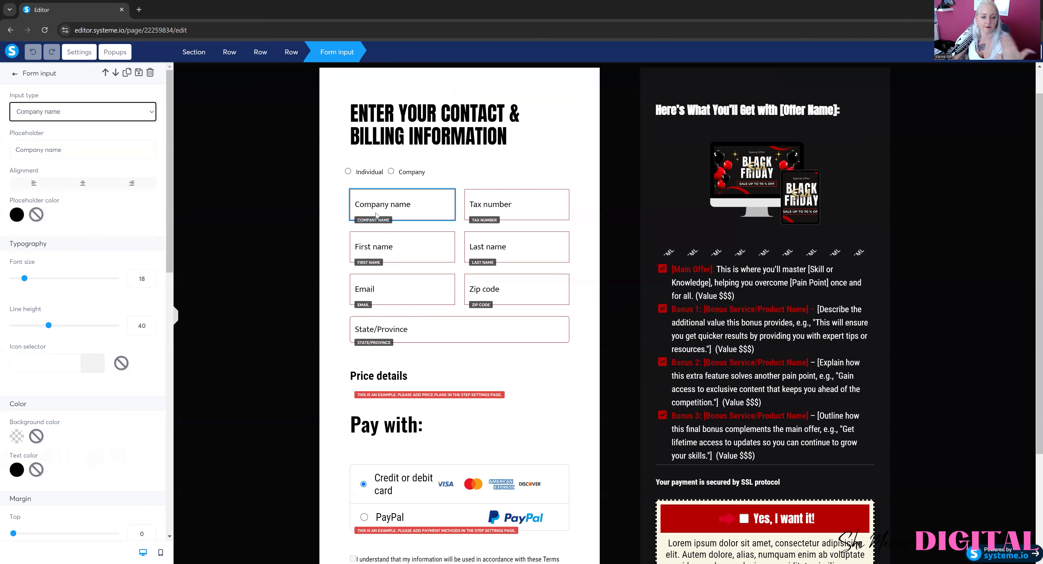
- Change the First name field's input type, trying Country first and settling on State/Province
{"action": "left_click", "coordinate": [410, 254]}
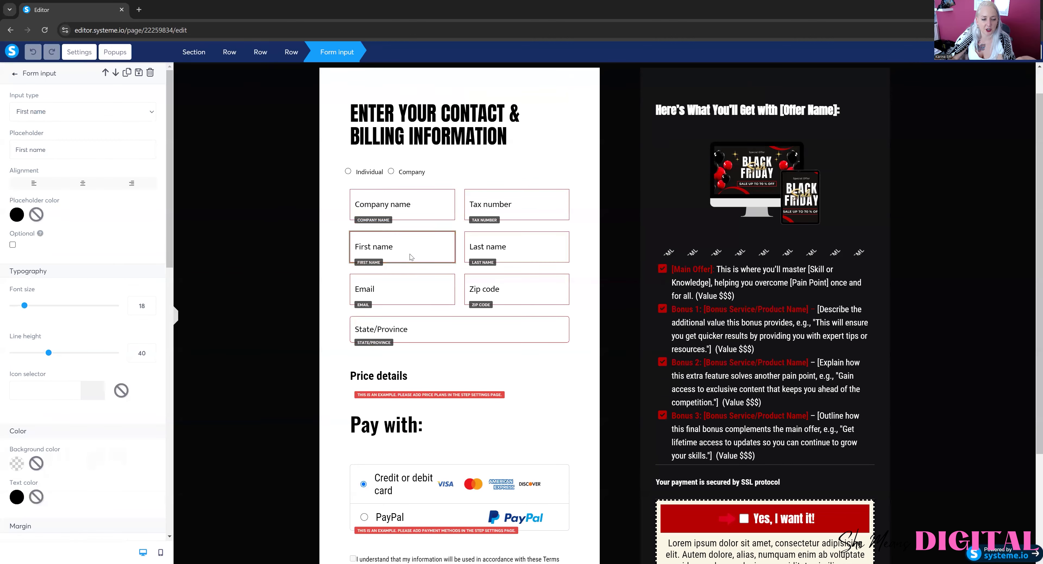
{"action": "left_click", "coordinate": [32, 117]}
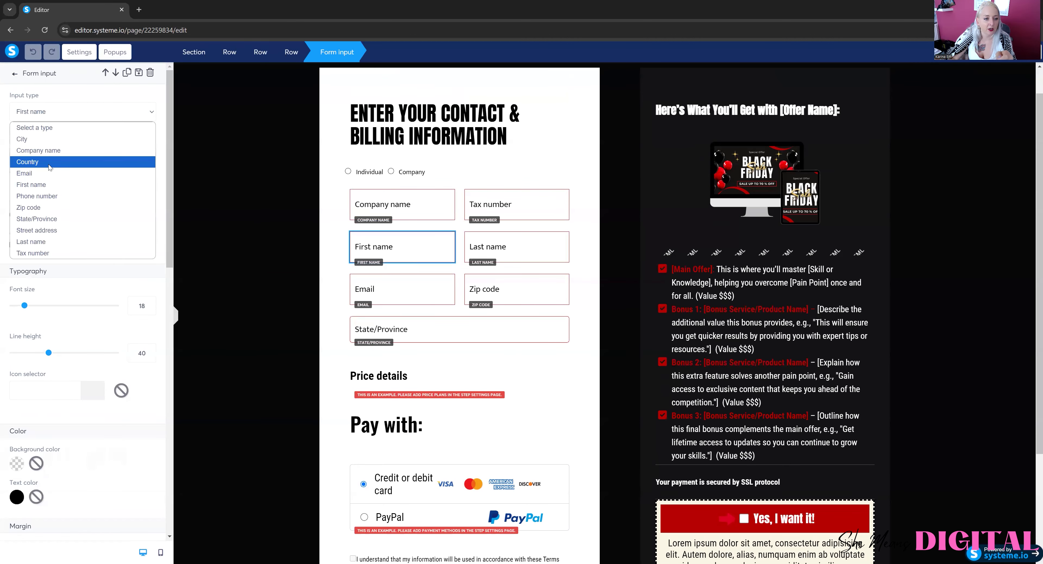
{"action": "left_click", "coordinate": [48, 162]}
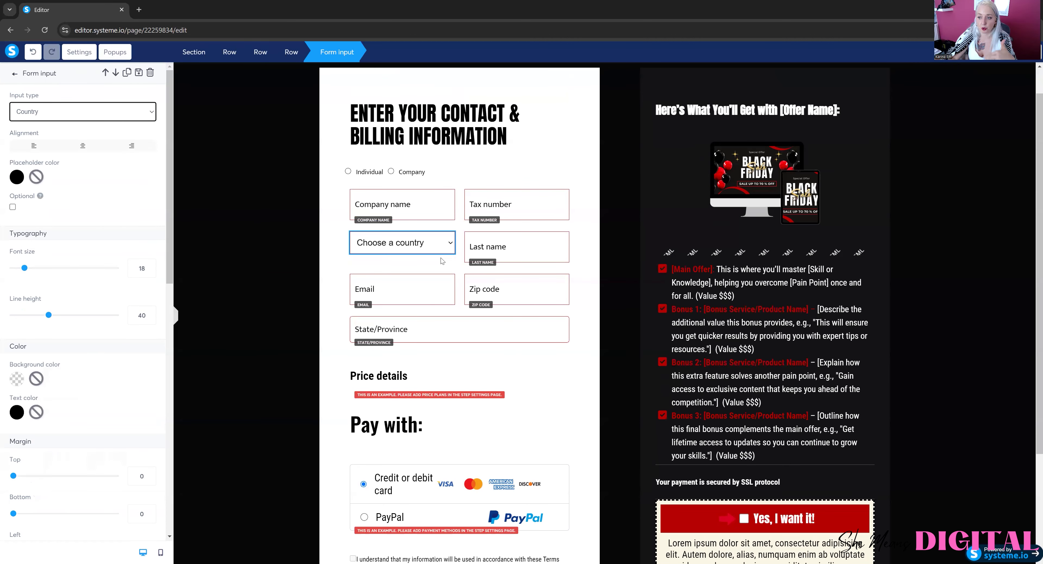
{"action": "left_click", "coordinate": [51, 117]}
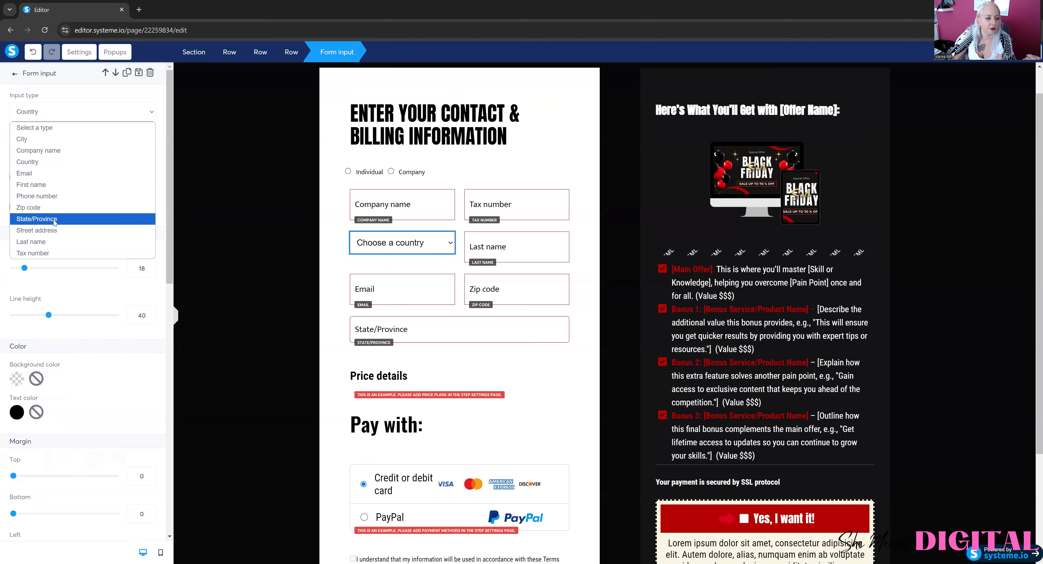
{"action": "left_click", "coordinate": [53, 219]}
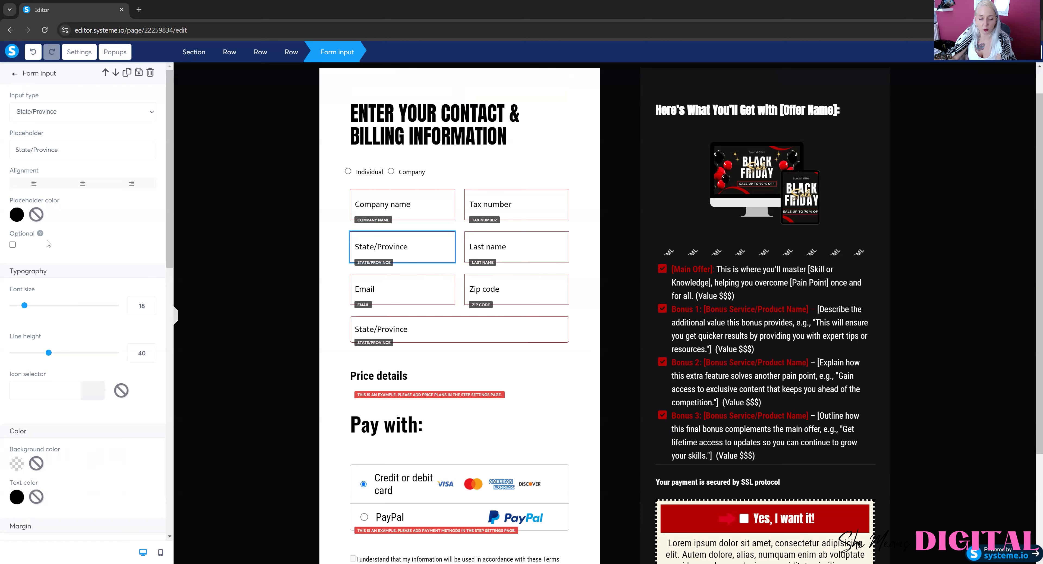
- Try the Optional setting on the State/Province field beside Last name and switch it off again
{"action": "left_click", "coordinate": [15, 246]}
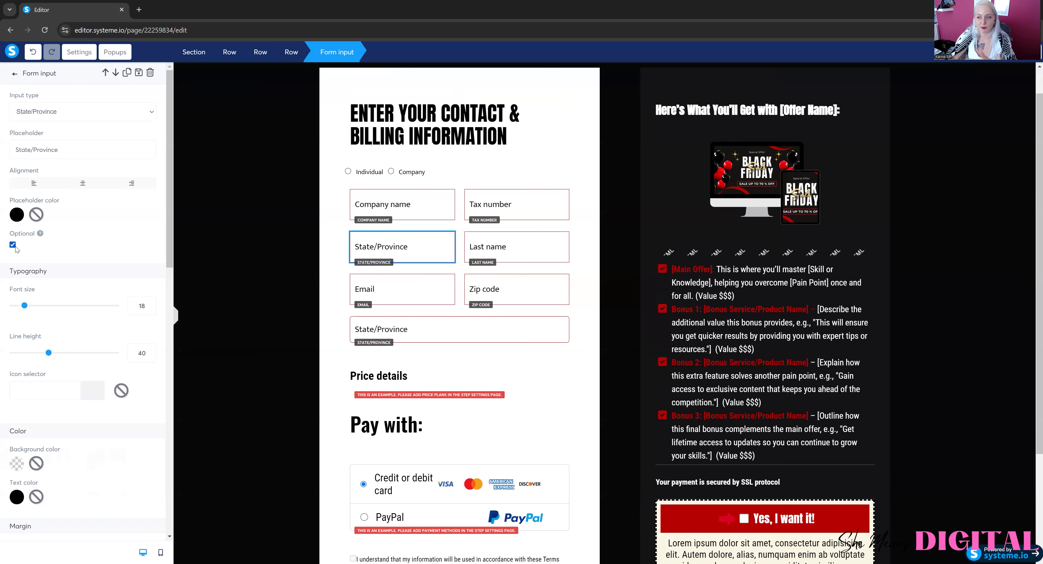
{"action": "left_click", "coordinate": [15, 247]}
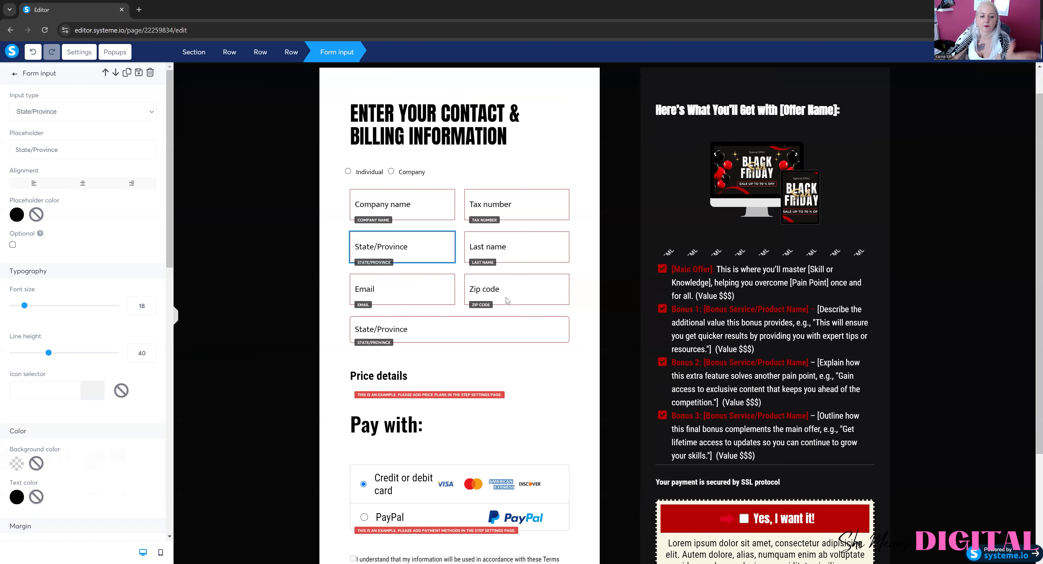
{"action": "left_click", "coordinate": [633, 318]}
- Preview the order form in the mobile layout down to the payment button and return to the desktop layout
{"action": "scroll", "coordinate": [625, 320], "scroll_direction": "down", "scroll_amount": 3}
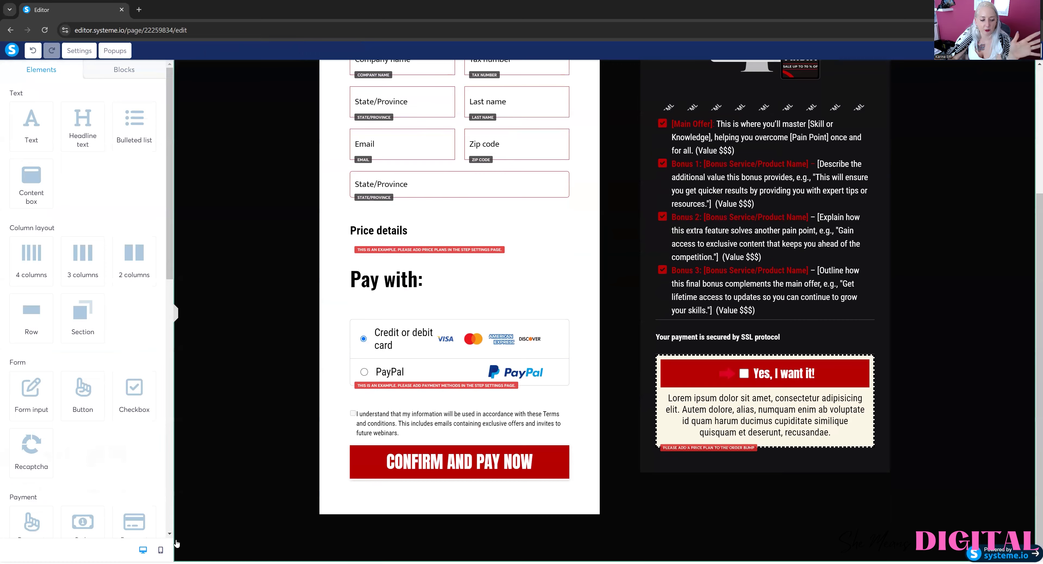
{"action": "left_click", "coordinate": [160, 550]}
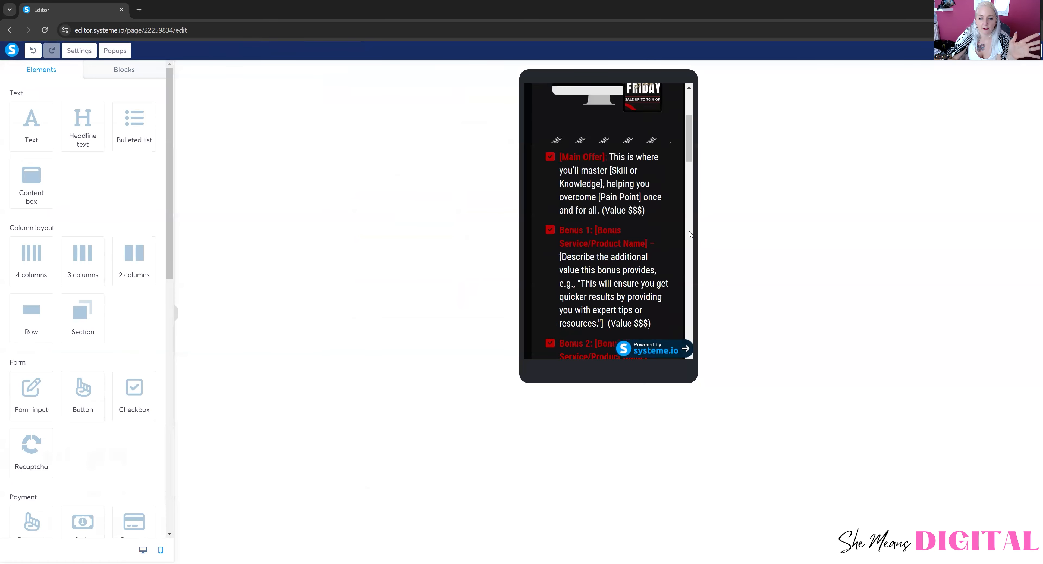
{"action": "scroll", "coordinate": [681, 264], "scroll_direction": "down", "scroll_amount": 10}
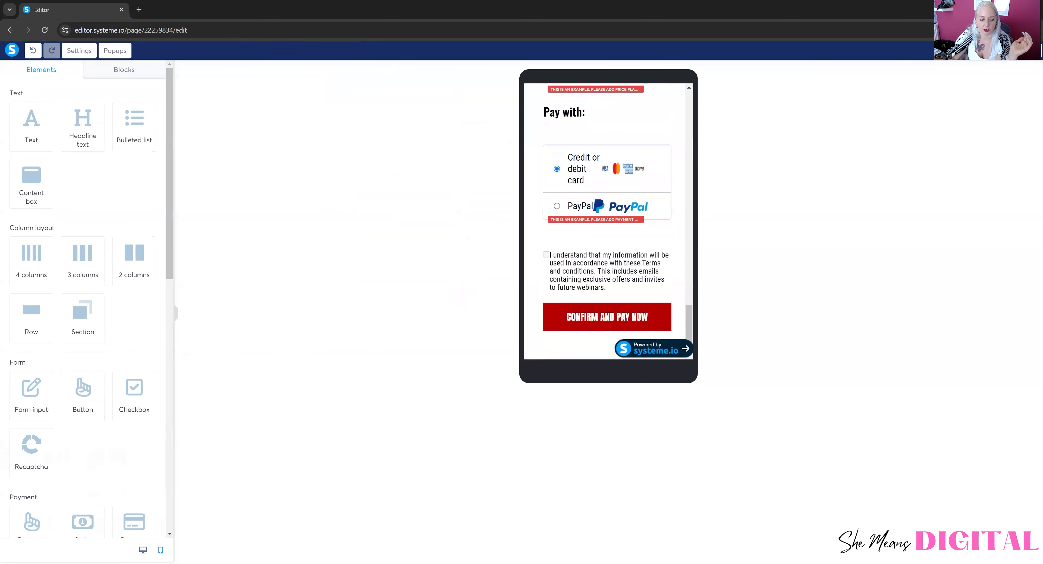
{"action": "left_click", "coordinate": [143, 550]}
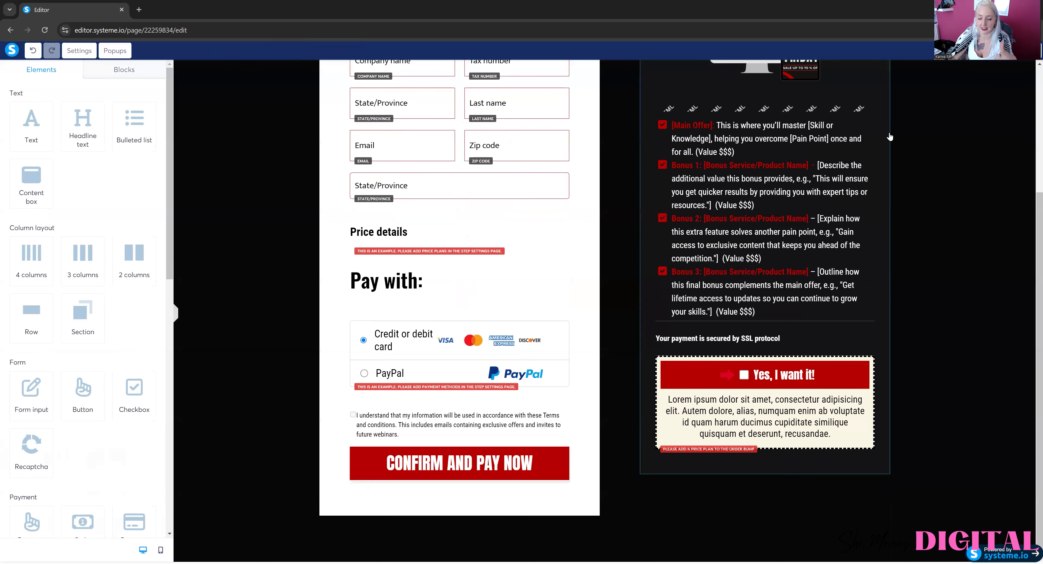
- Leave the order form editor and open the funnel's Black Friday Upsell page for editing
{"action": "left_click", "coordinate": [1030, 51]}
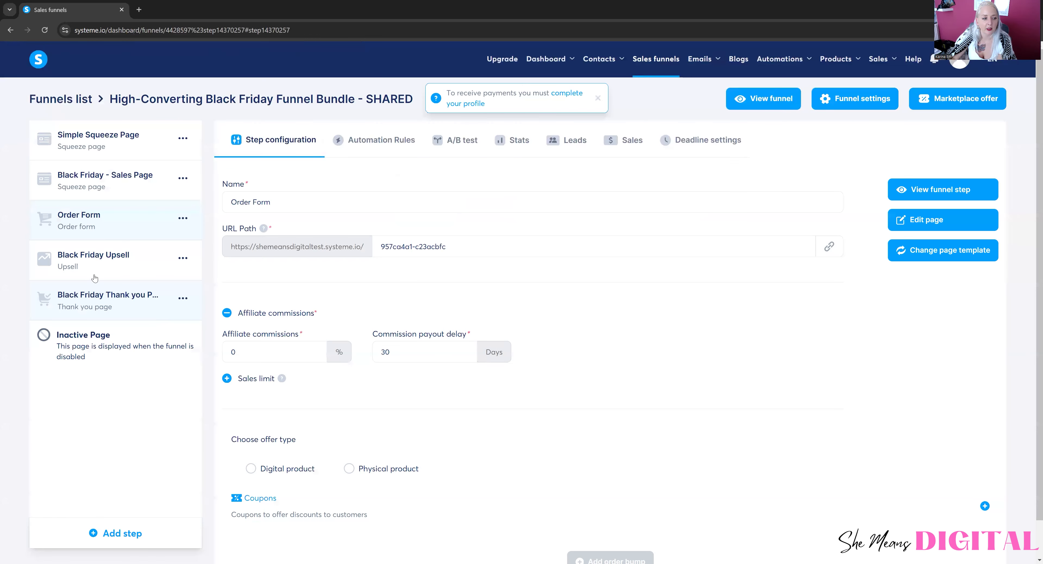
{"action": "left_click", "coordinate": [94, 277]}
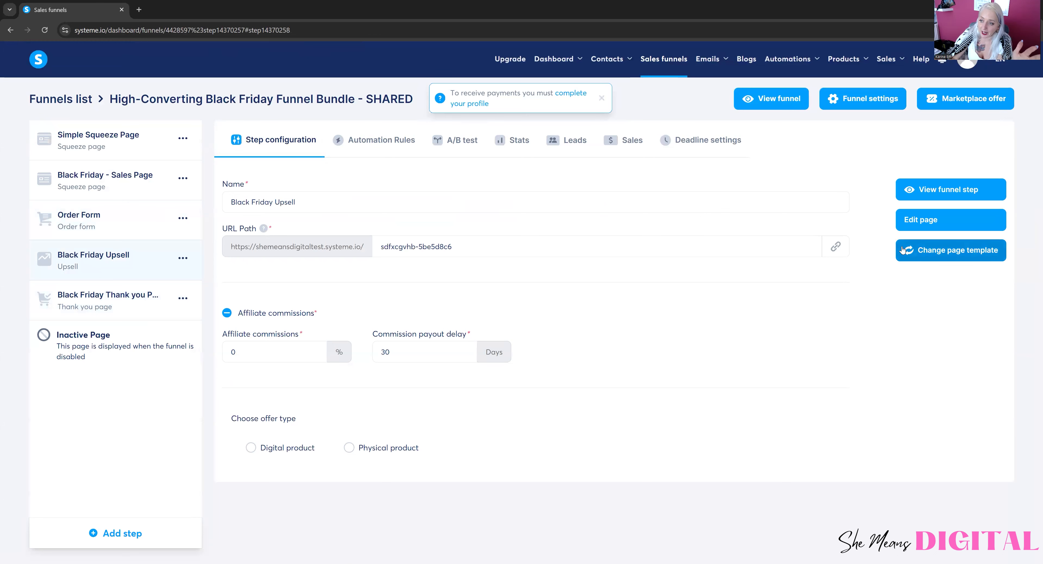
{"action": "left_click", "coordinate": [934, 223]}
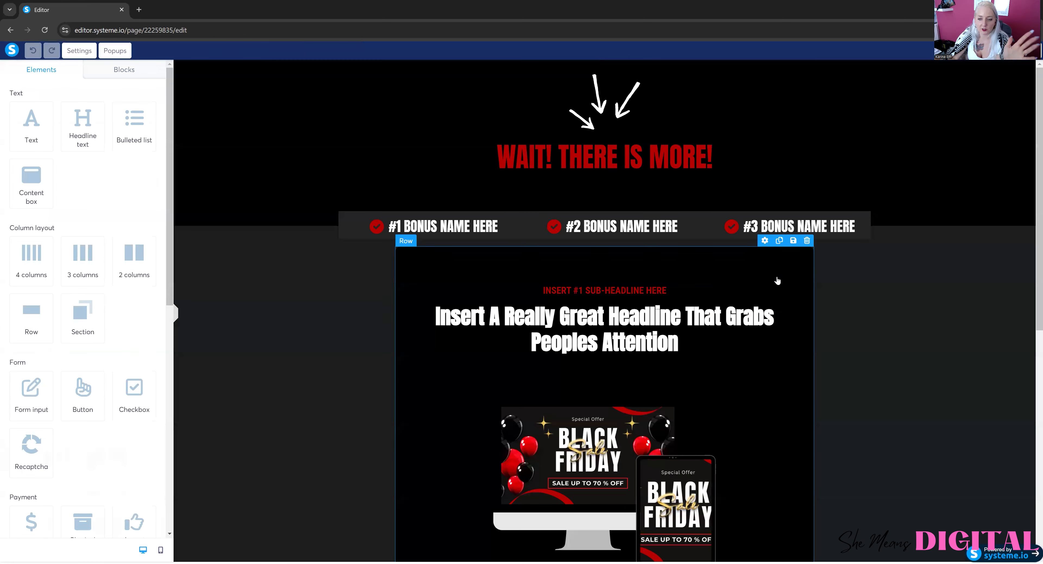
- Look through the upsell page, checking the mockup image's settings, the module list, the countdown and the purchase and decline buttons
{"action": "scroll", "coordinate": [785, 282], "scroll_direction": "down", "scroll_amount": 5}
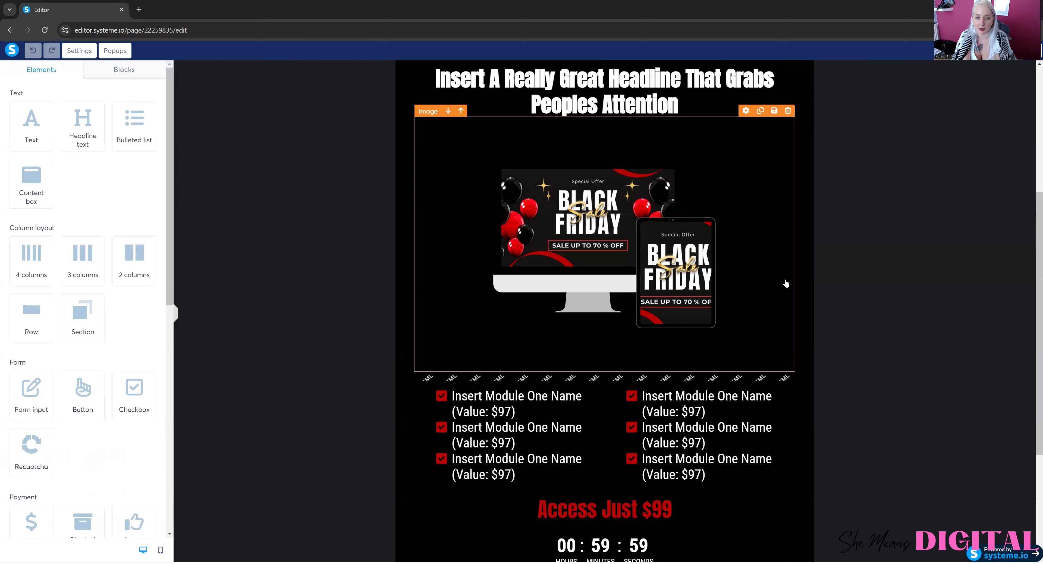
{"action": "left_click", "coordinate": [786, 283]}
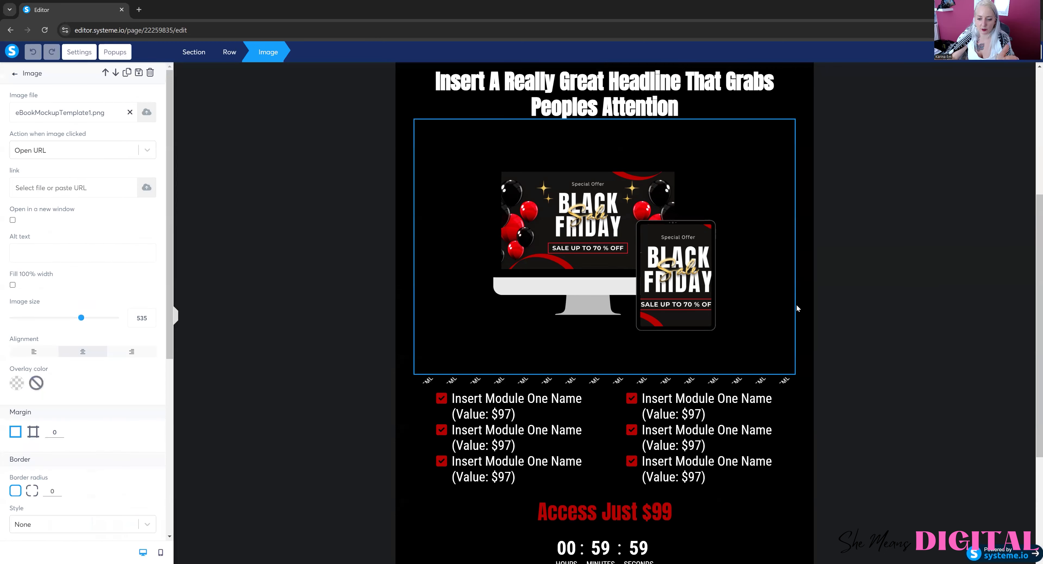
{"action": "left_click", "coordinate": [833, 359]}
{"action": "scroll", "coordinate": [834, 359], "scroll_direction": "down", "scroll_amount": 5}
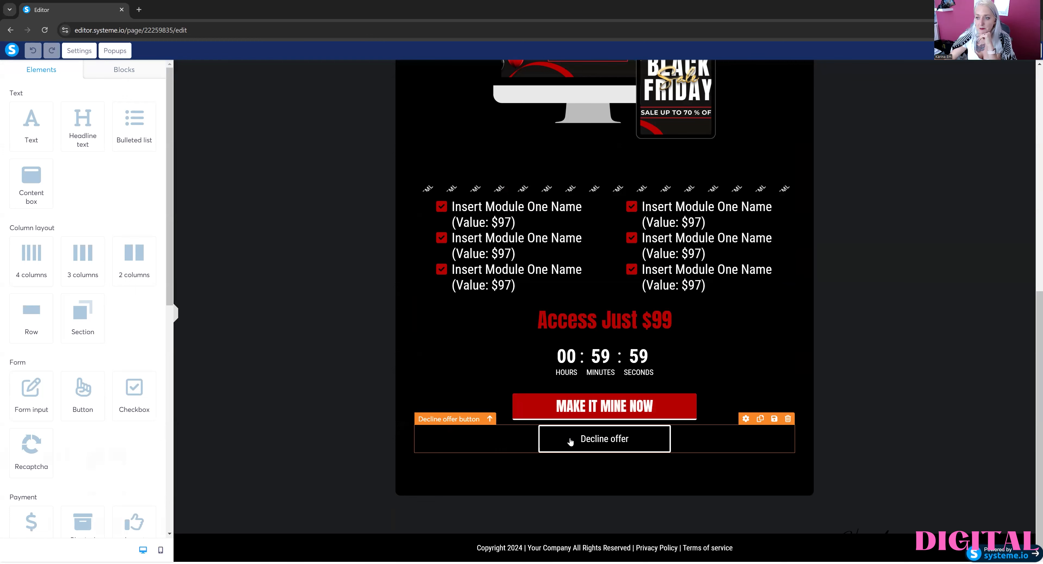
{"action": "scroll", "coordinate": [805, 372], "scroll_direction": "up", "scroll_amount": 10}
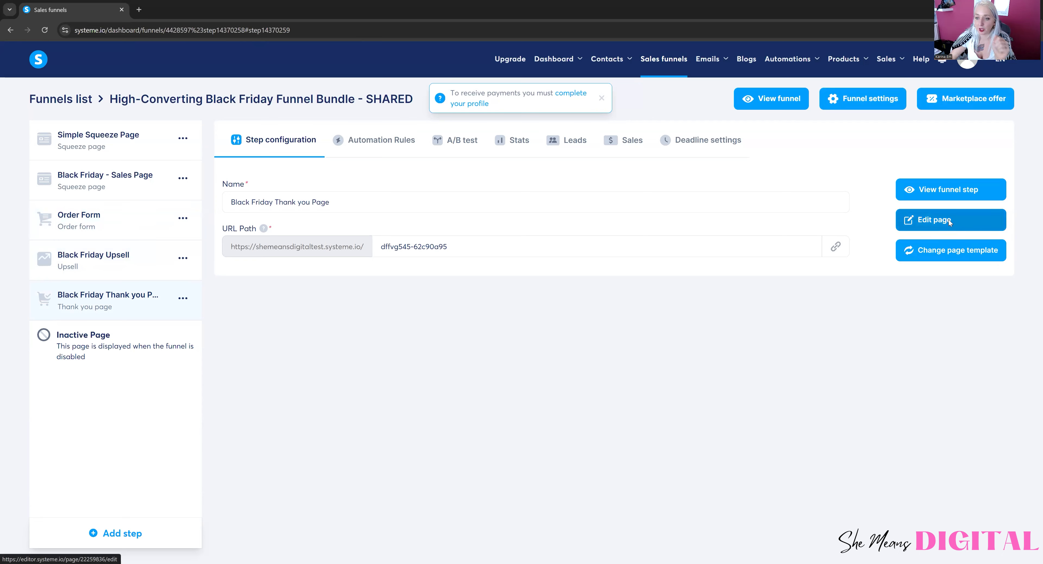
- Open the Black Friday Thank you Page for editing and check the settings of its "Create your systeme.io account now" button
{"action": "left_click", "coordinate": [940, 220]}
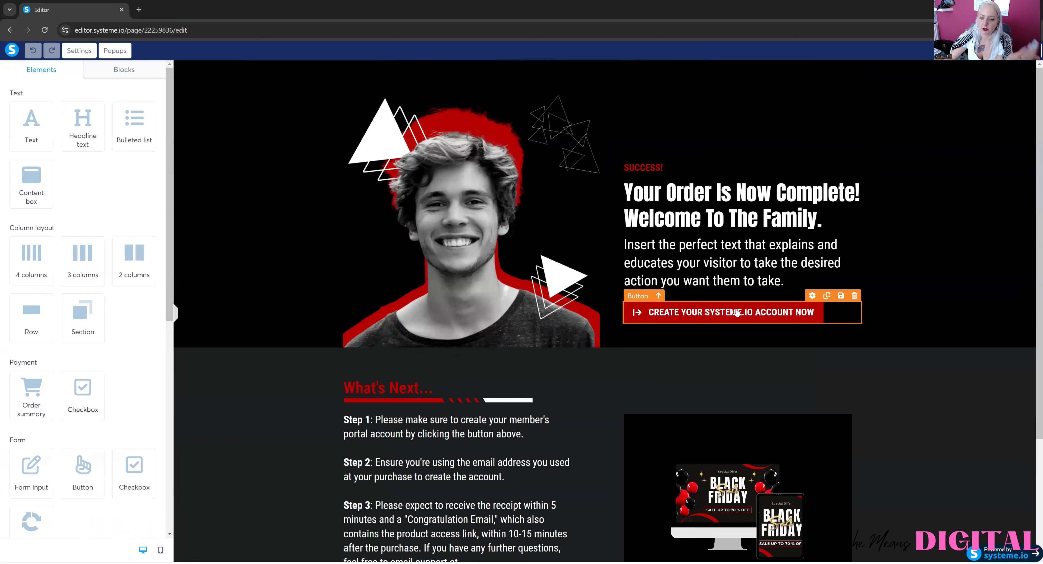
{"action": "left_click", "coordinate": [737, 311]}
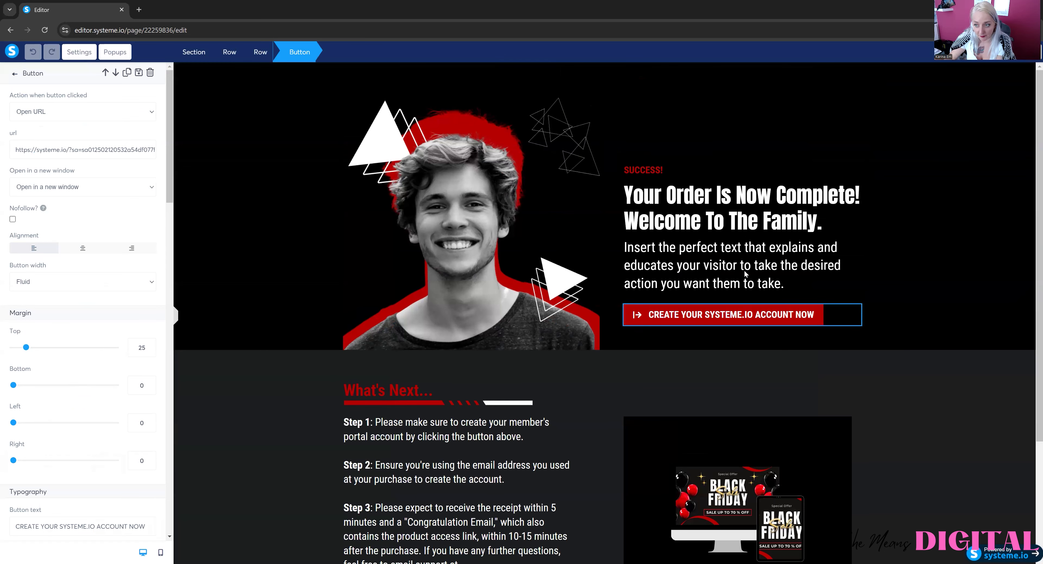
{"action": "left_click", "coordinate": [751, 321]}
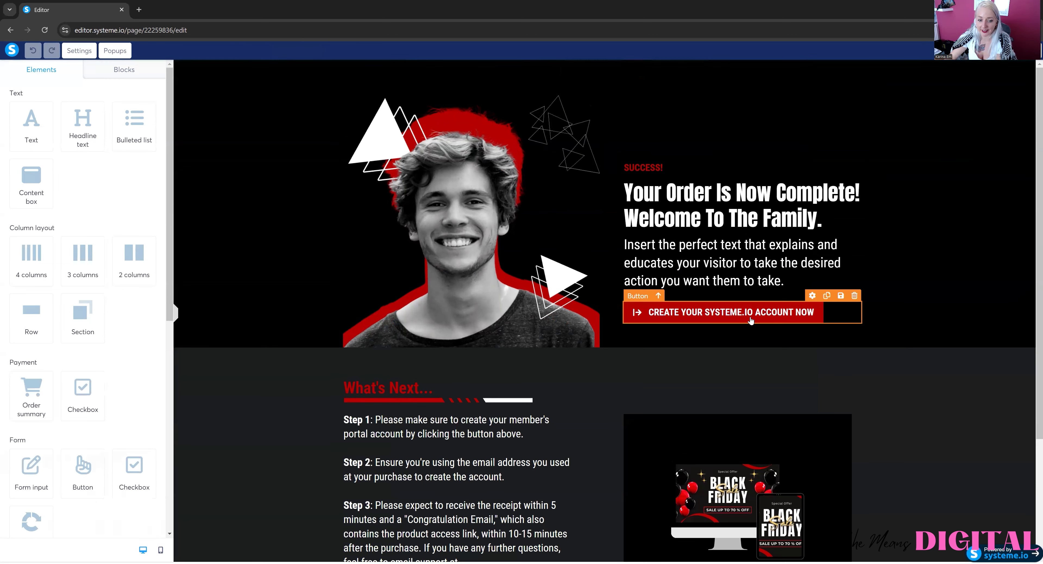
- Check the "What's Next..." steps text and the settings of the Raw HTML element below the product mockup
{"action": "left_click", "coordinate": [409, 422]}
{"action": "scroll", "coordinate": [409, 421], "scroll_direction": "down", "scroll_amount": 3}
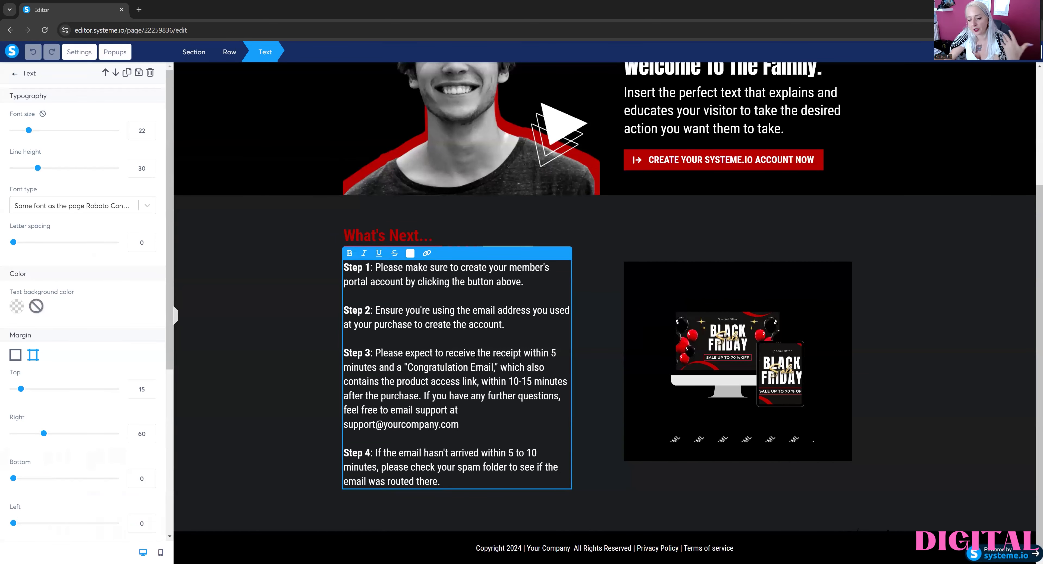
{"action": "left_click", "coordinate": [701, 434]}
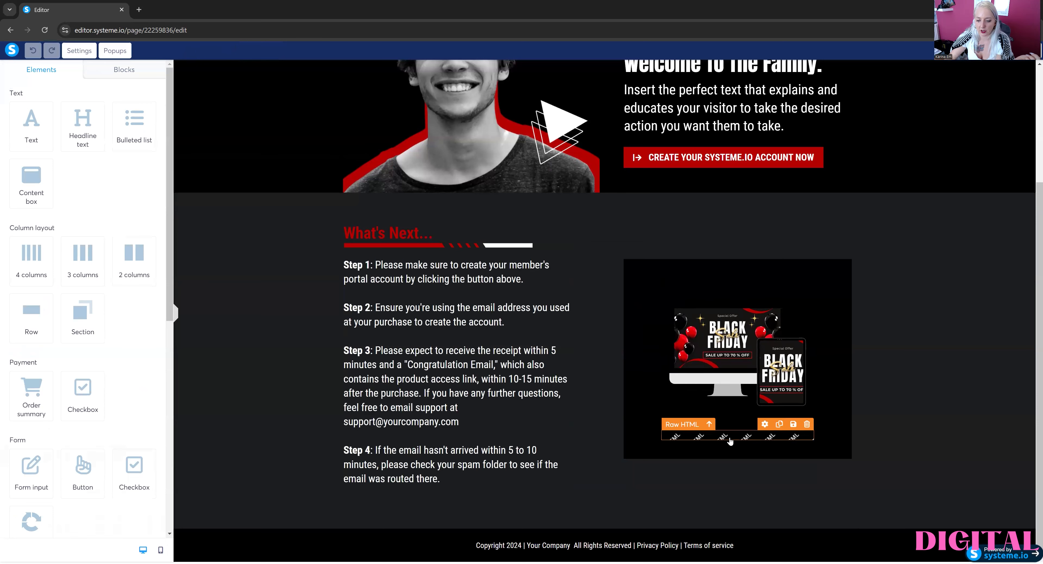
{"action": "left_click", "coordinate": [720, 437]}
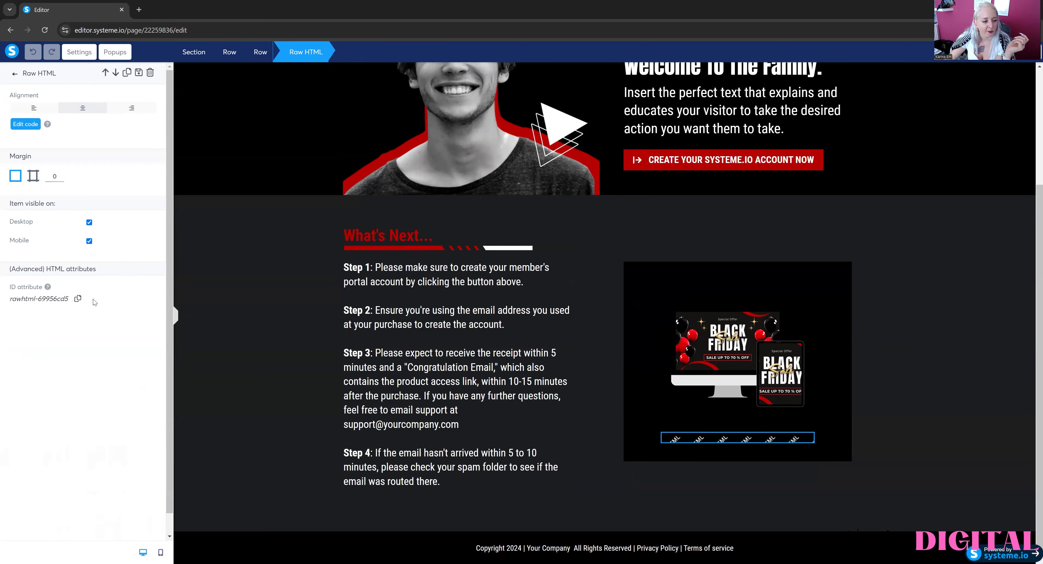
{"action": "left_click", "coordinate": [734, 440]}
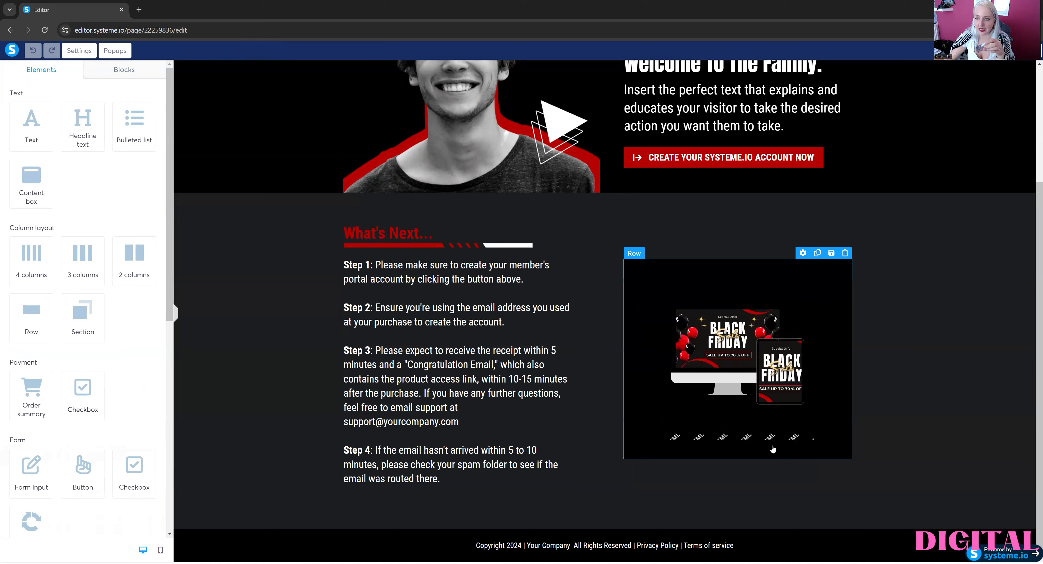
- Add an Order summary element below the Raw HTML element in the product mockup box and leave the page editor
{"action": "scroll", "coordinate": [67, 349], "scroll_direction": "down", "scroll_amount": 5}
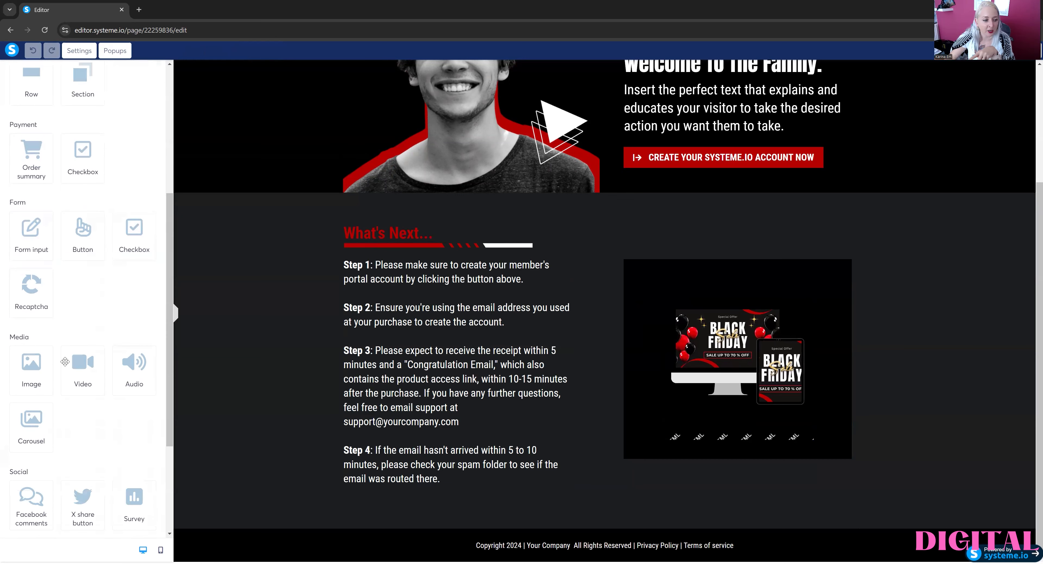
{"action": "scroll", "coordinate": [69, 345], "scroll_direction": "up", "scroll_amount": 1}
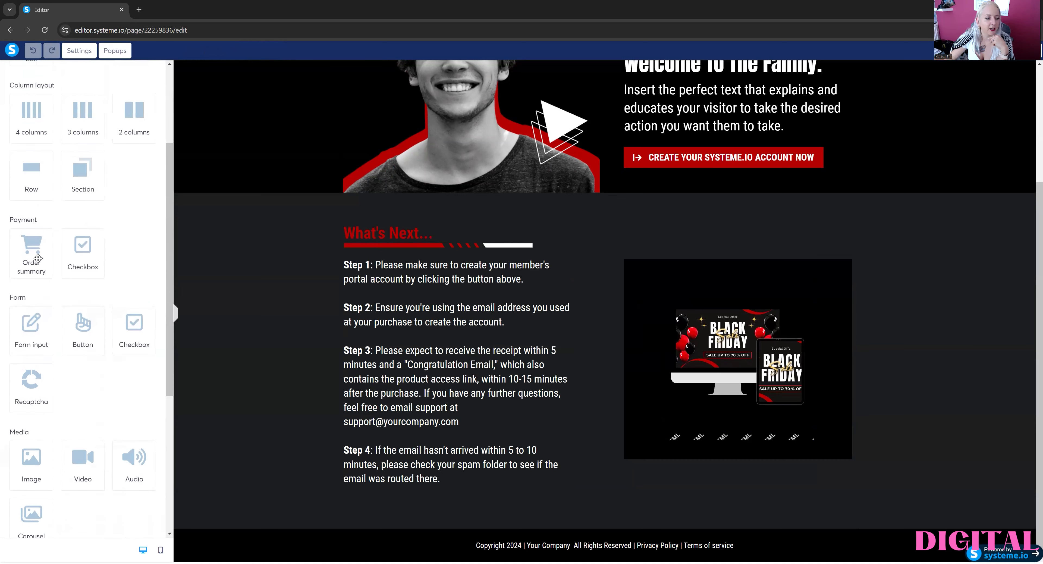
{"action": "left_click_drag", "start_coordinate": [724, 449], "coordinate": [723, 445]}
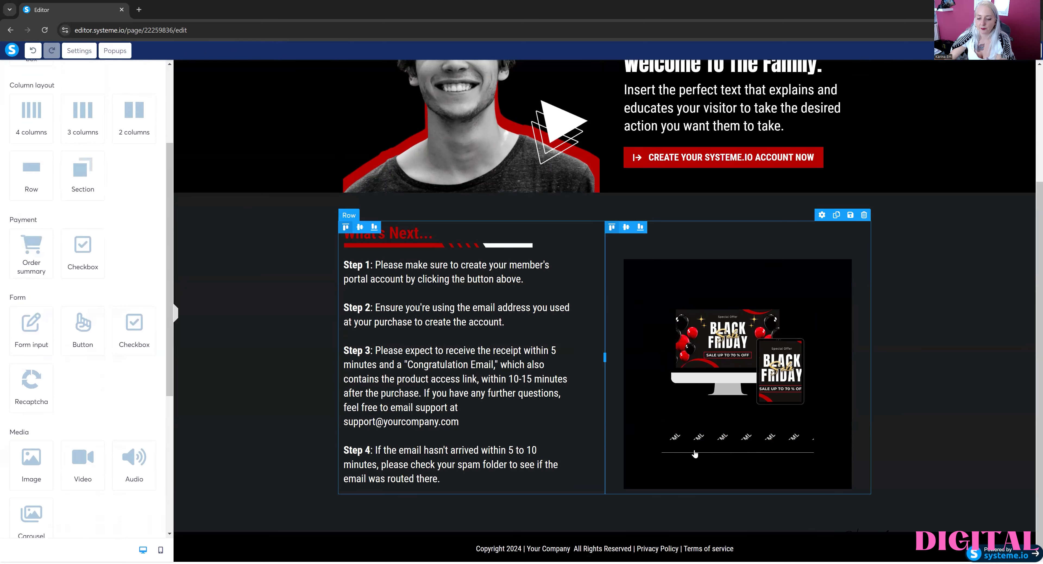
{"action": "left_click", "coordinate": [693, 453]}
{"action": "left_click", "coordinate": [782, 351]}
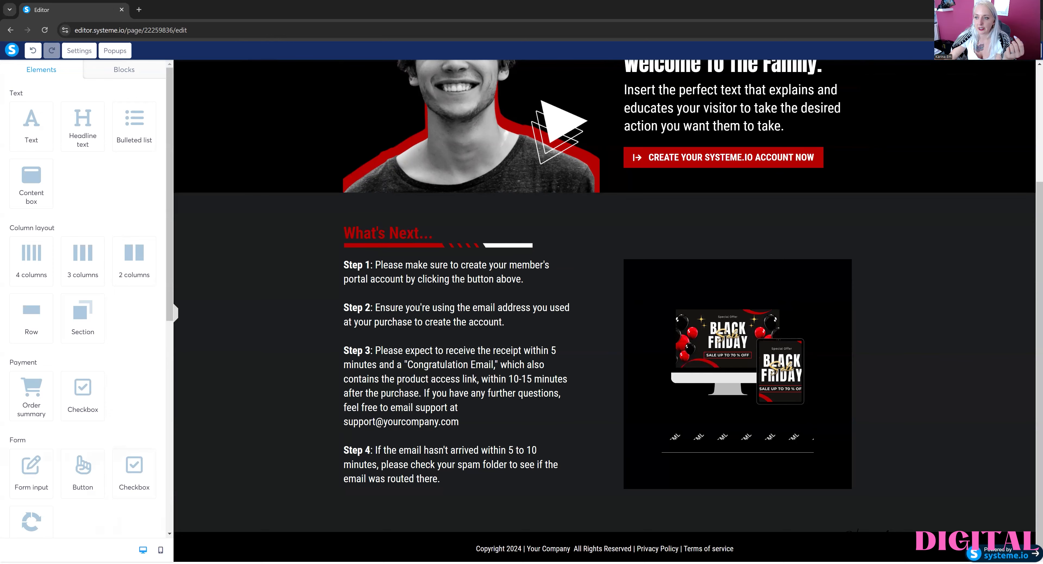
{"action": "left_click", "coordinate": [1028, 51]}
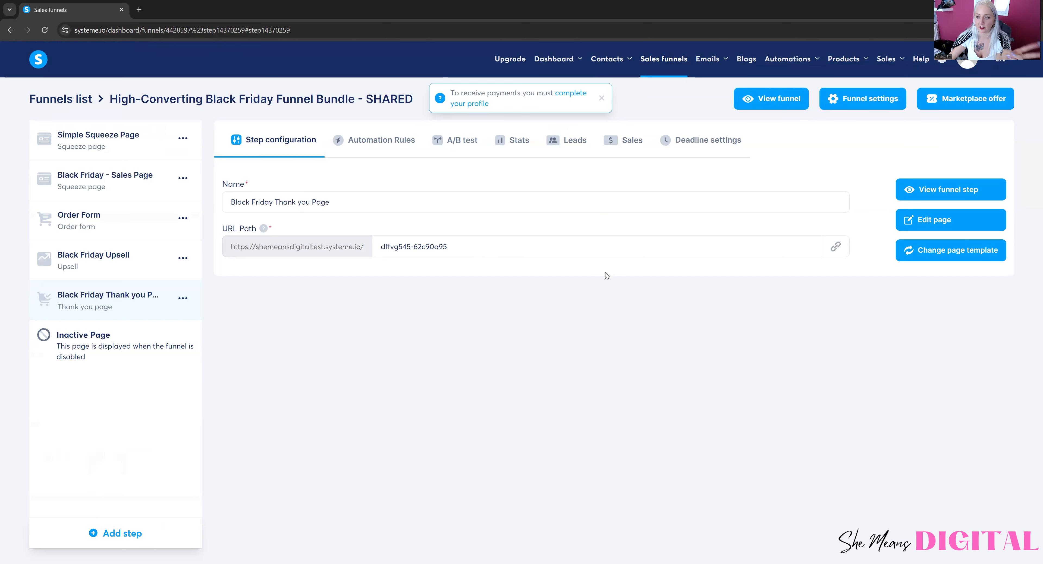
- Add an automation rule to the Simple Squeeze Page with the "Funnel step form subscribed" trigger
{"action": "left_click", "coordinate": [86, 149]}
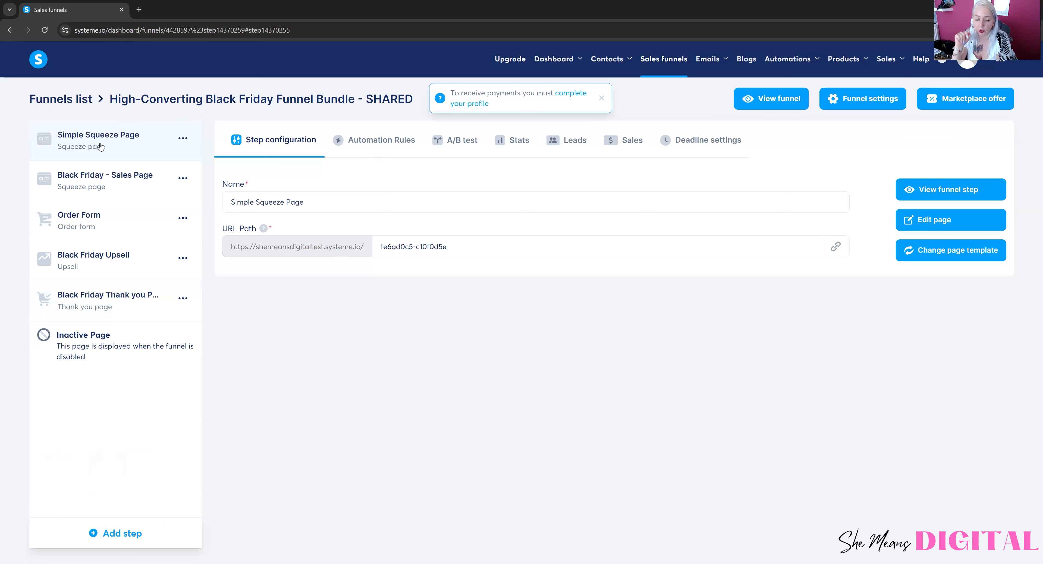
{"action": "left_click", "coordinate": [377, 142]}
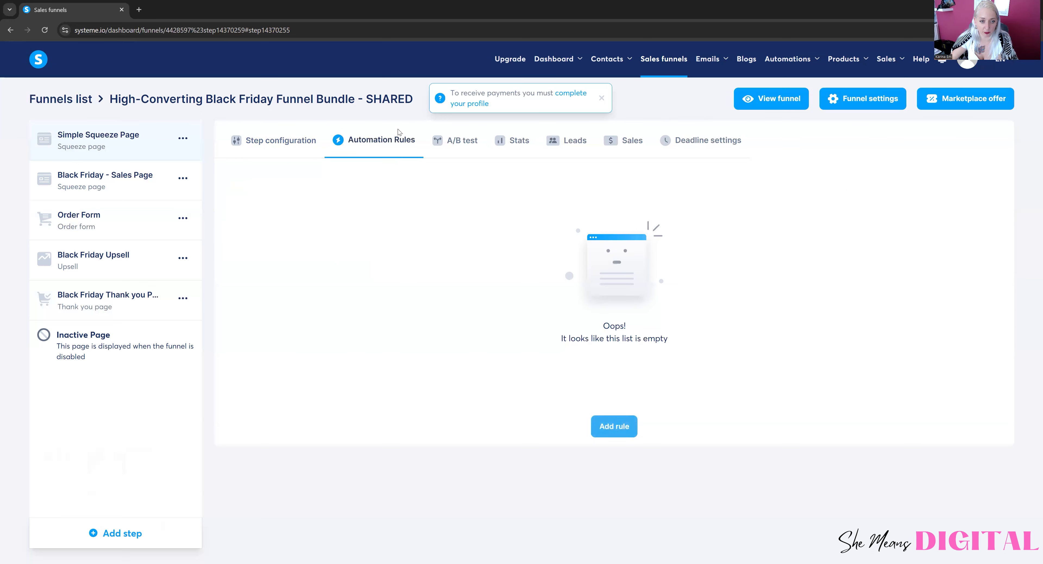
{"action": "left_click", "coordinate": [620, 426]}
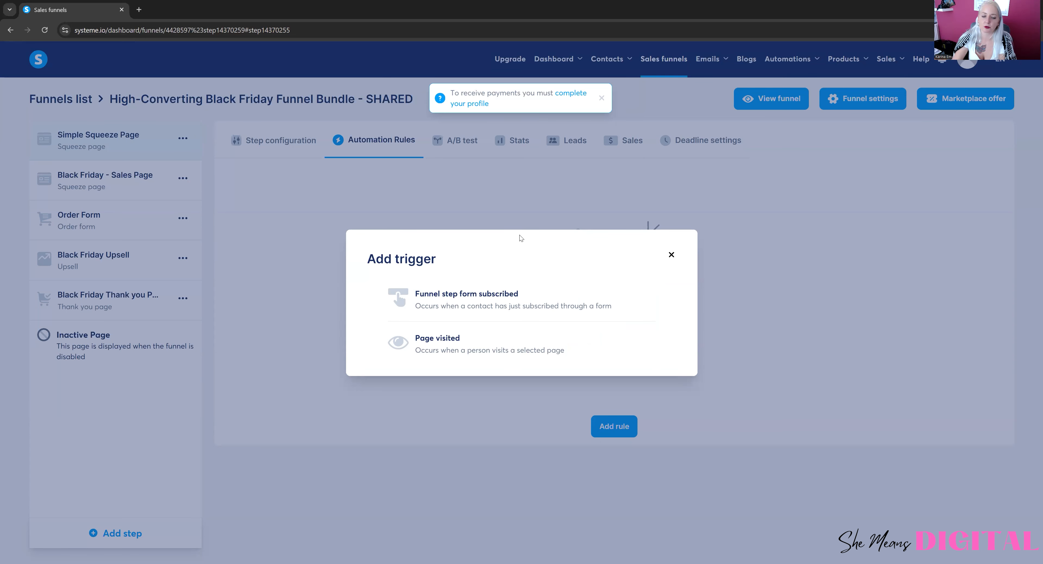
{"action": "left_click", "coordinate": [441, 299]}
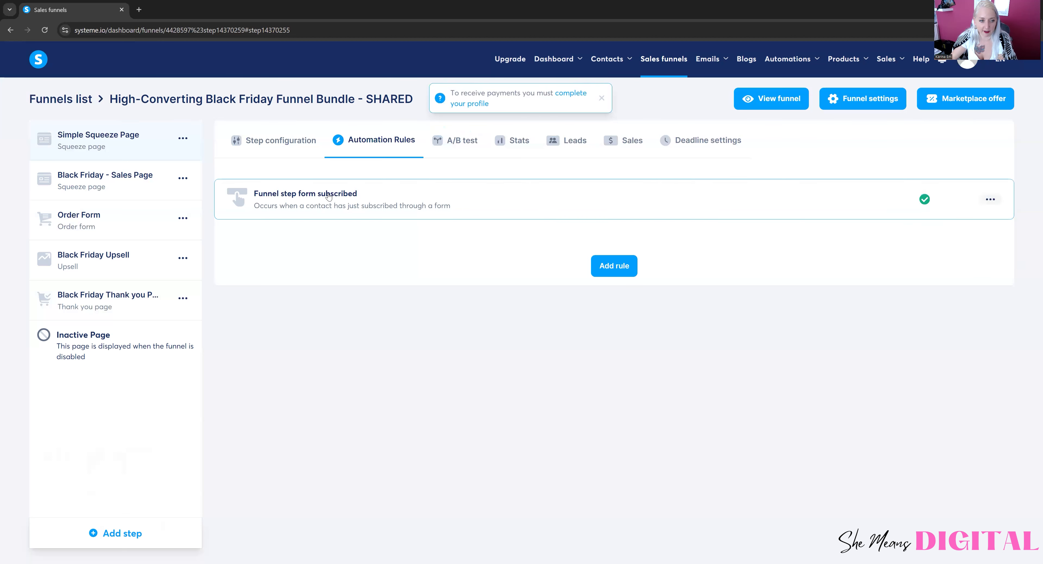
- Edit the form-subscribed rule to add the tag "PuppyPottyTraining" to the contact and save the rule
{"action": "mouse_move", "coordinate": [990, 199]}
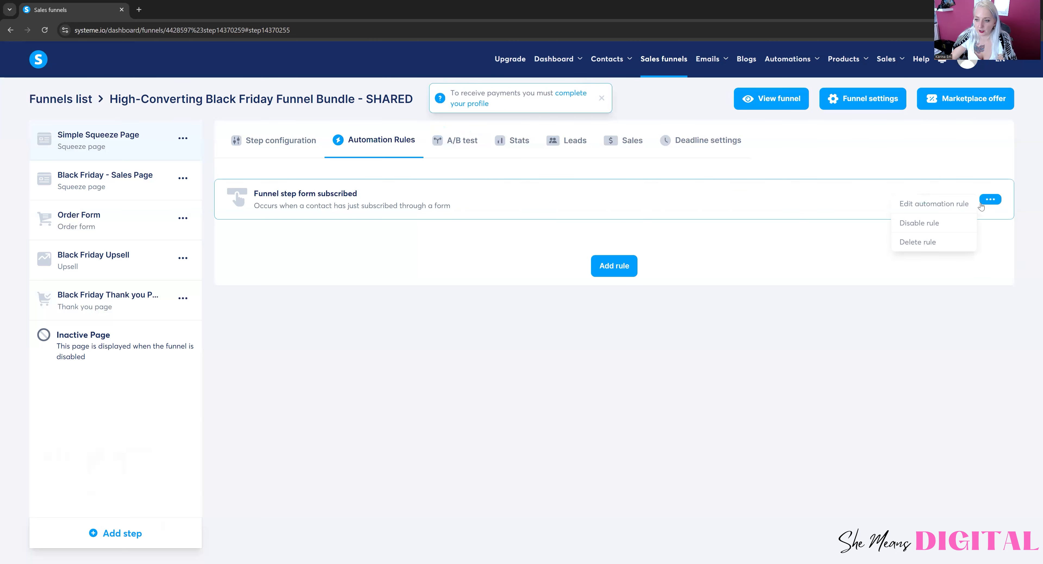
{"action": "left_click", "coordinate": [935, 204]}
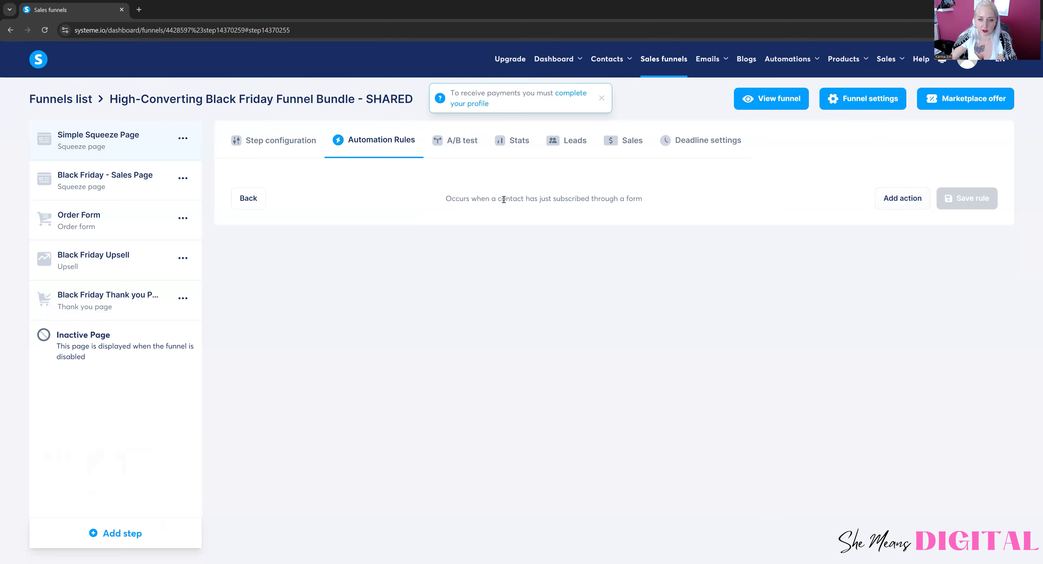
{"action": "left_click", "coordinate": [900, 201]}
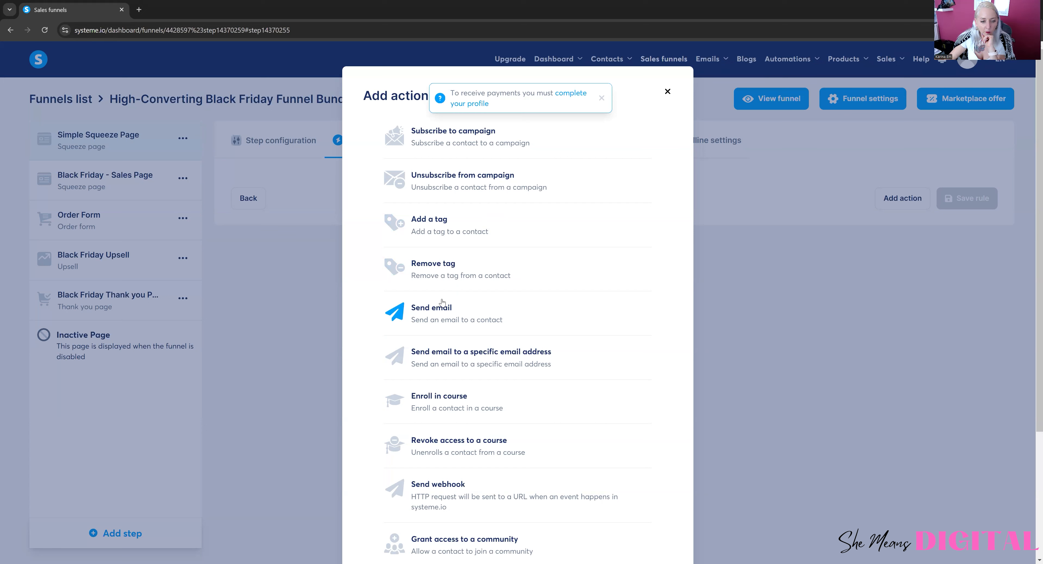
{"action": "left_click", "coordinate": [430, 217]}
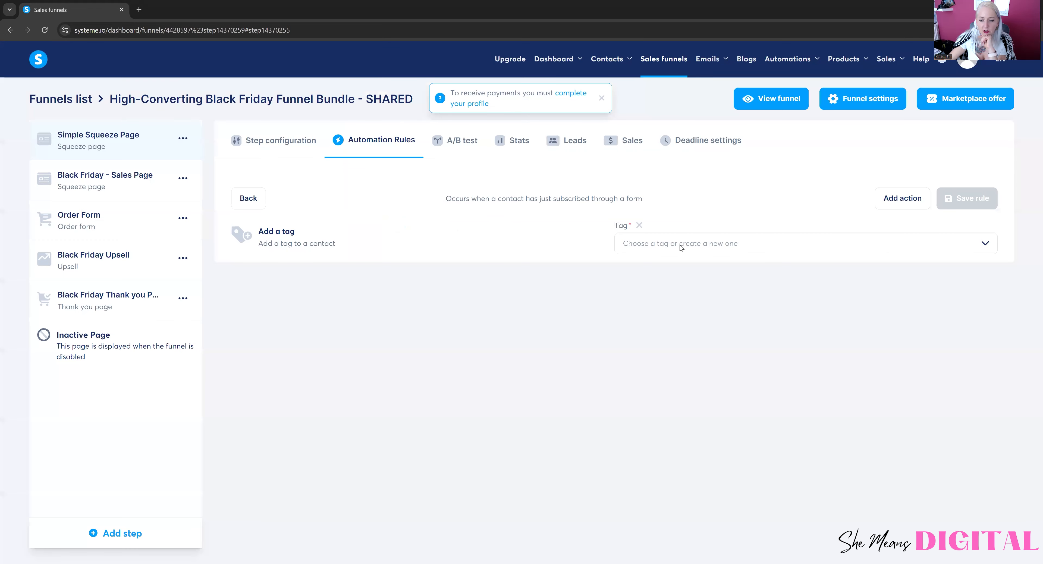
{"action": "left_click", "coordinate": [679, 244]}
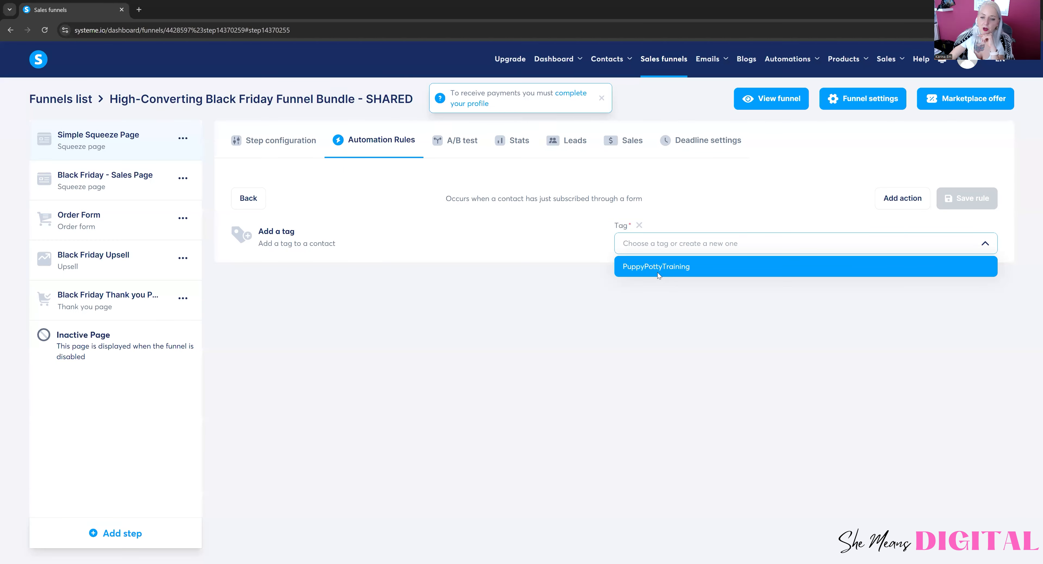
{"action": "key", "text": "Return"}
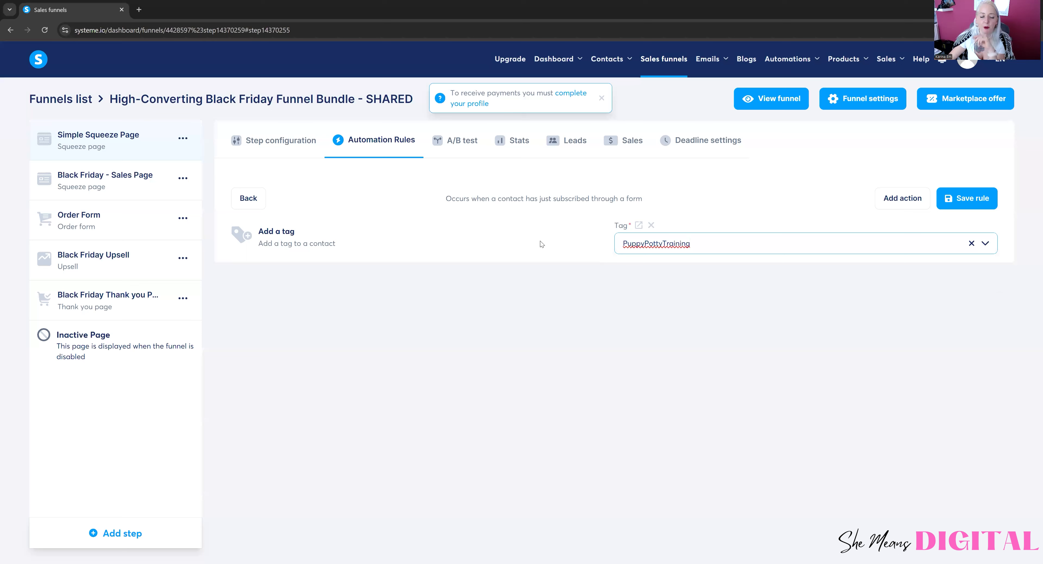
{"action": "left_click", "coordinate": [967, 198]}
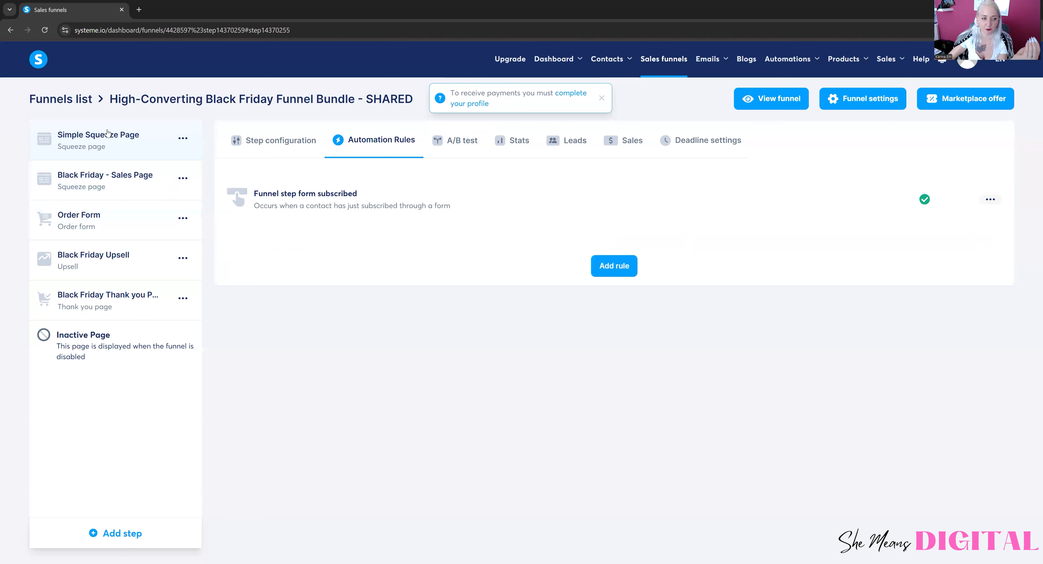
- Reopen the squeeze page's automation rule, add a Send email action and start creating a new email message for it
{"action": "left_click", "coordinate": [111, 137]}
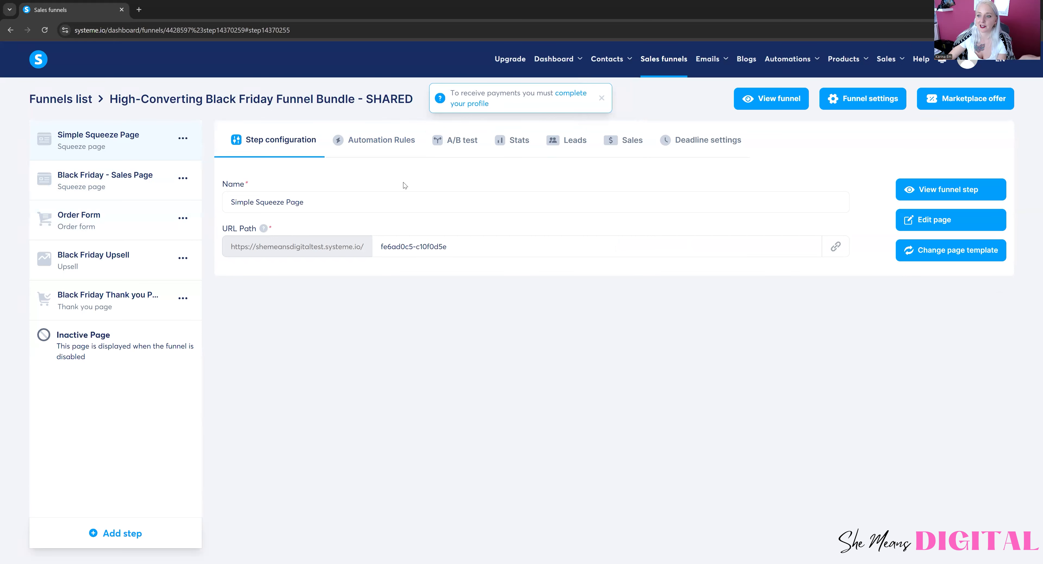
{"action": "left_click", "coordinate": [399, 142]}
{"action": "left_click", "coordinate": [377, 202]}
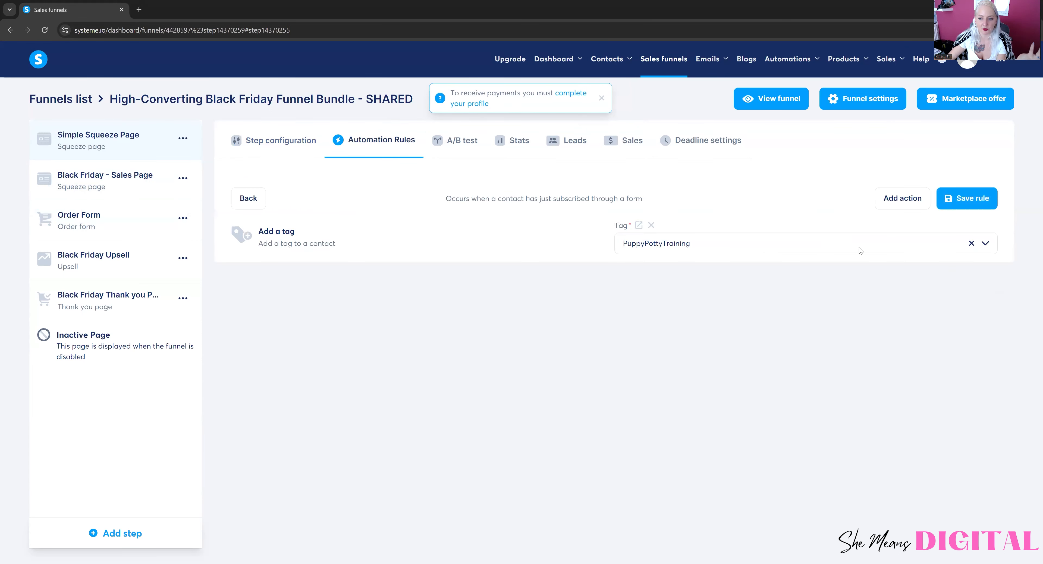
{"action": "left_click", "coordinate": [906, 204]}
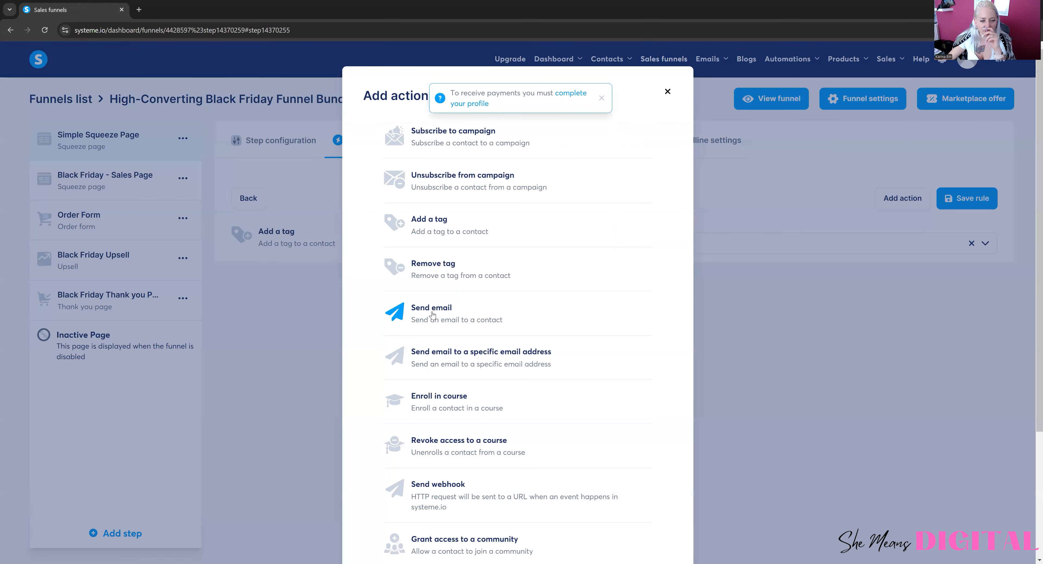
{"action": "left_click", "coordinate": [432, 315]}
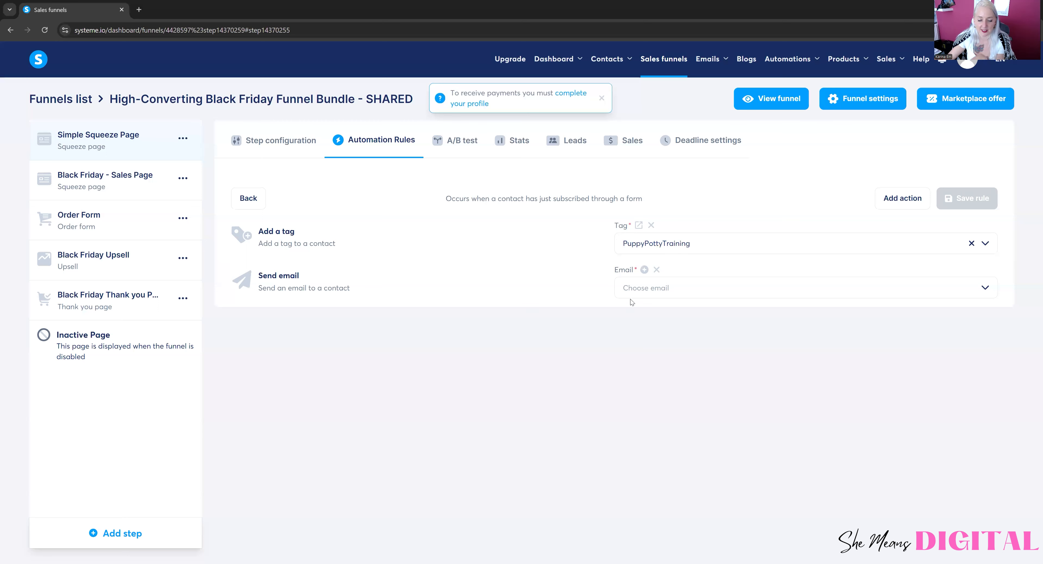
{"action": "left_click", "coordinate": [643, 269]}
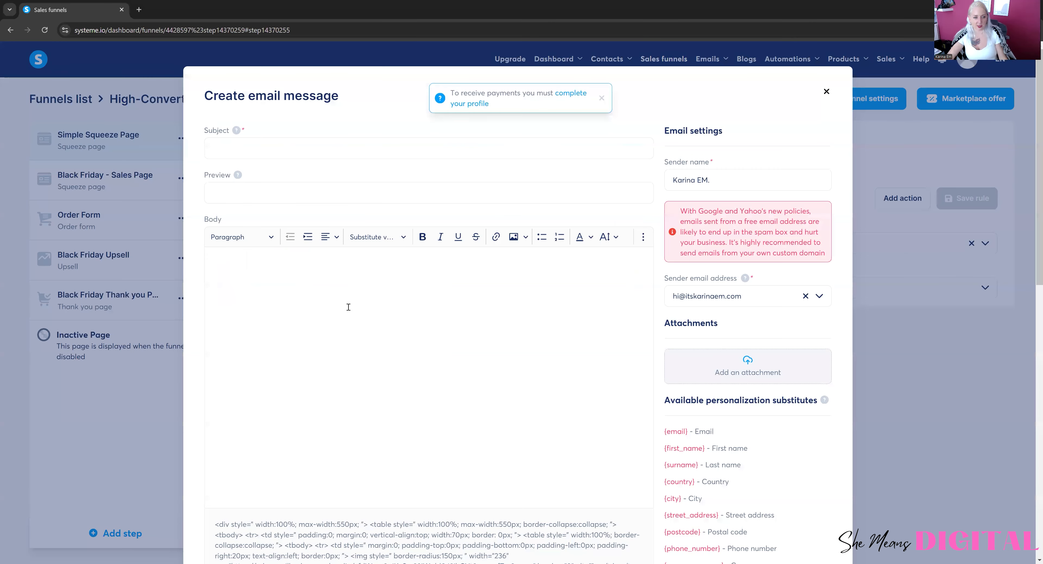
- Enter the subject "Thank you for downloading bla bla" and the body text "Add your text here - what did they signed up for and got it"
{"action": "type", "text": "Thank you for downloading bla bla"}
{"action": "left_click", "coordinate": [283, 295]}
{"action": "type", "text": "t"}
{"action": "key", "text": "BackSpace"}
{"action": "type", "text": "Add "}
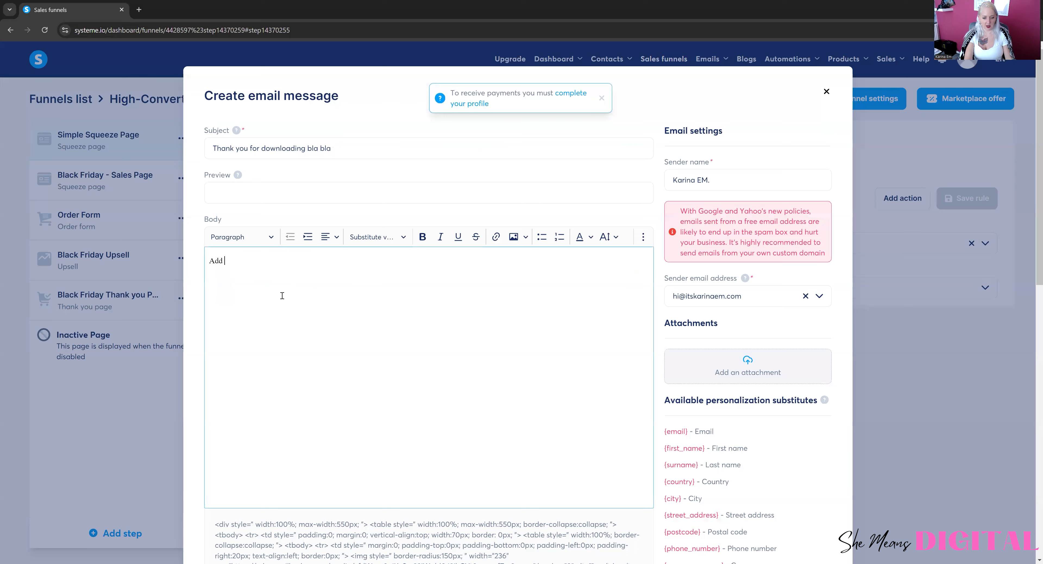
{"action": "type", "text": "your text here - what "}
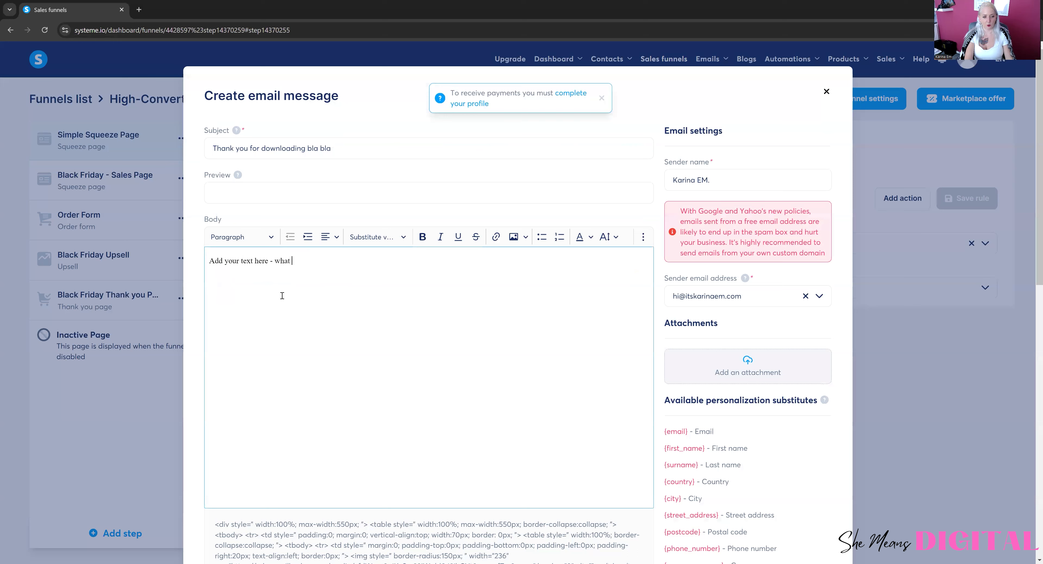
{"action": "type", "text": "dp p you"}
{"action": "key", "text": "BackSpace"}
{"action": "key", "text": "BackSpace"}
{"action": "key", "text": "BackSpace"}
{"action": "key", "text": "BackSpace"}
{"action": "key", "text": "BackSpace"}
{"action": "type", "text": "id they signed up fpr a"}
{"action": "key", "text": "BackSpace"}
{"action": "key", "text": "BackSpace"}
{"action": "key", "text": "BackSpace"}
{"action": "key", "text": "BackSpace"}
{"action": "type", "text": "or and got it"}
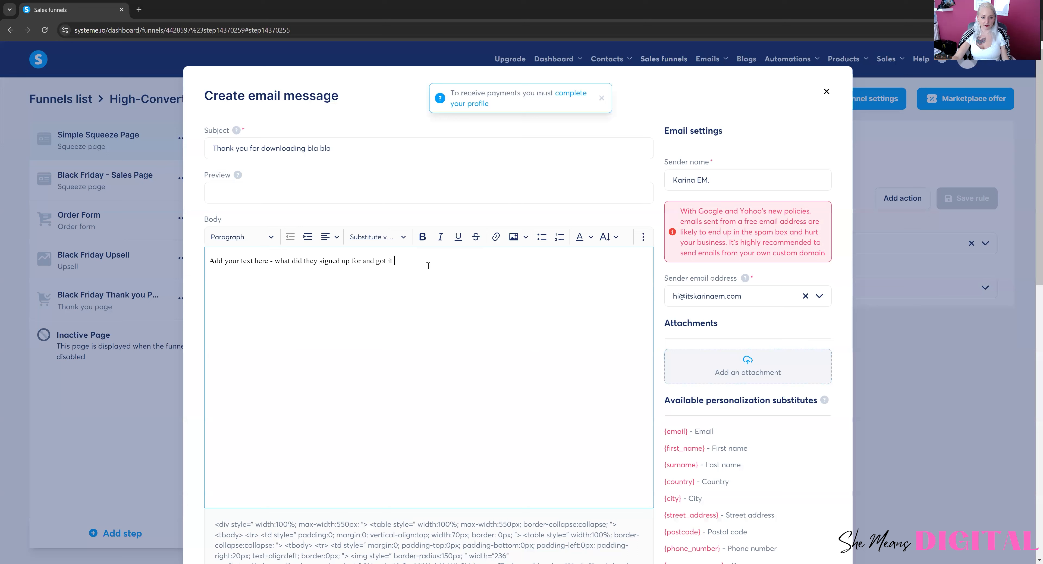
{"action": "type", "text": "www.link.com"}
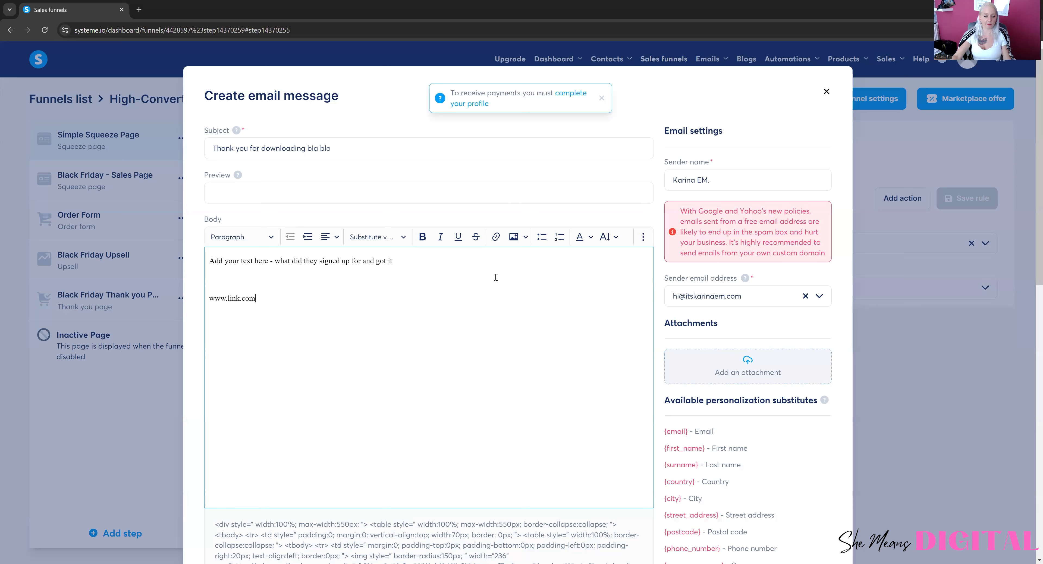
{"action": "left_click_drag", "start_coordinate": [270, 302], "coordinate": [208, 300]}
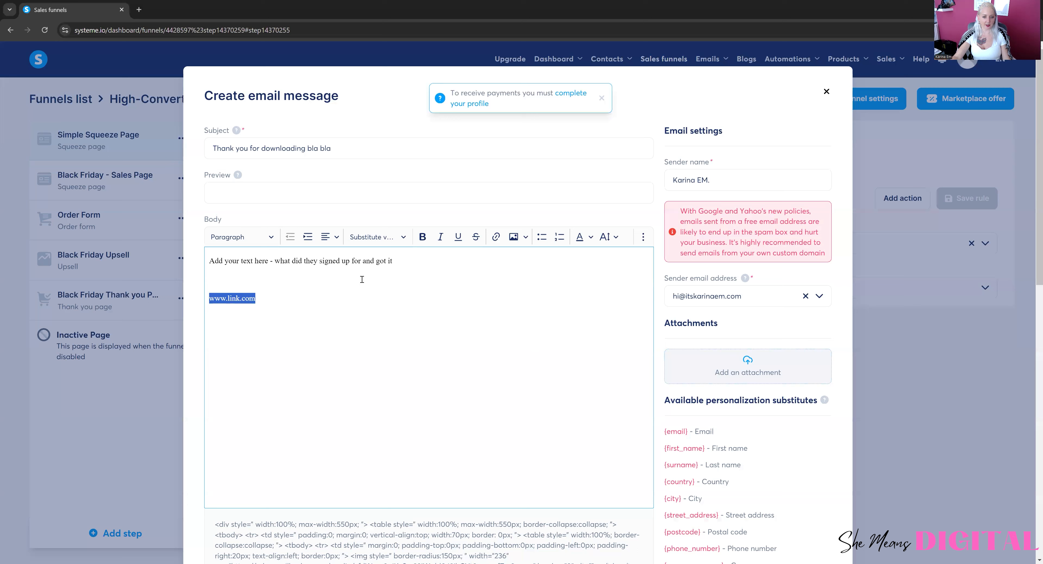
{"action": "left_click", "coordinate": [495, 237]}
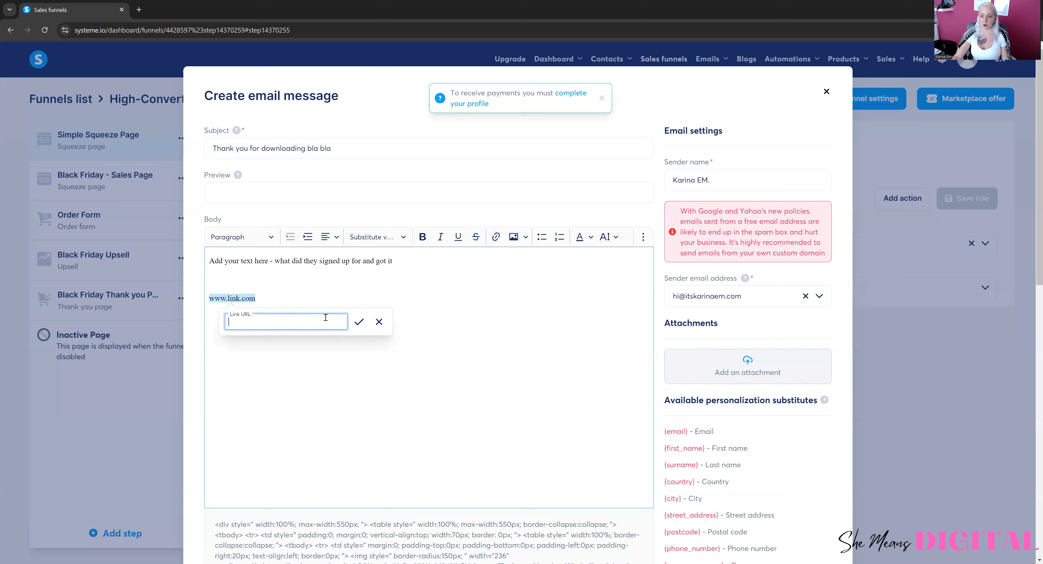
{"action": "left_click", "coordinate": [358, 321]}
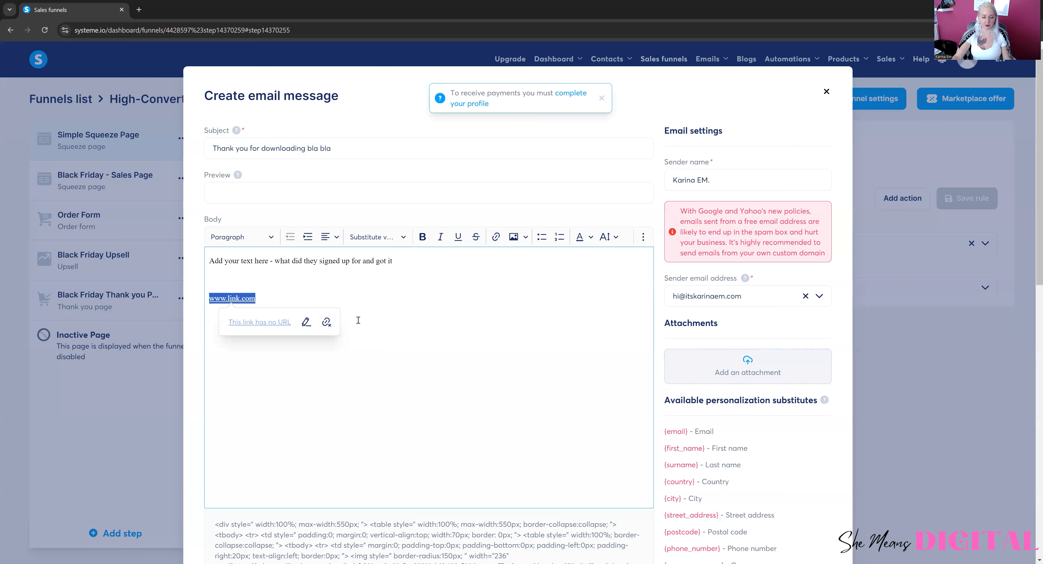
{"action": "left_click", "coordinate": [297, 300]}
{"action": "left_click_drag", "start_coordinate": [296, 300], "coordinate": [196, 300]}
{"action": "left_click", "coordinate": [317, 314]}
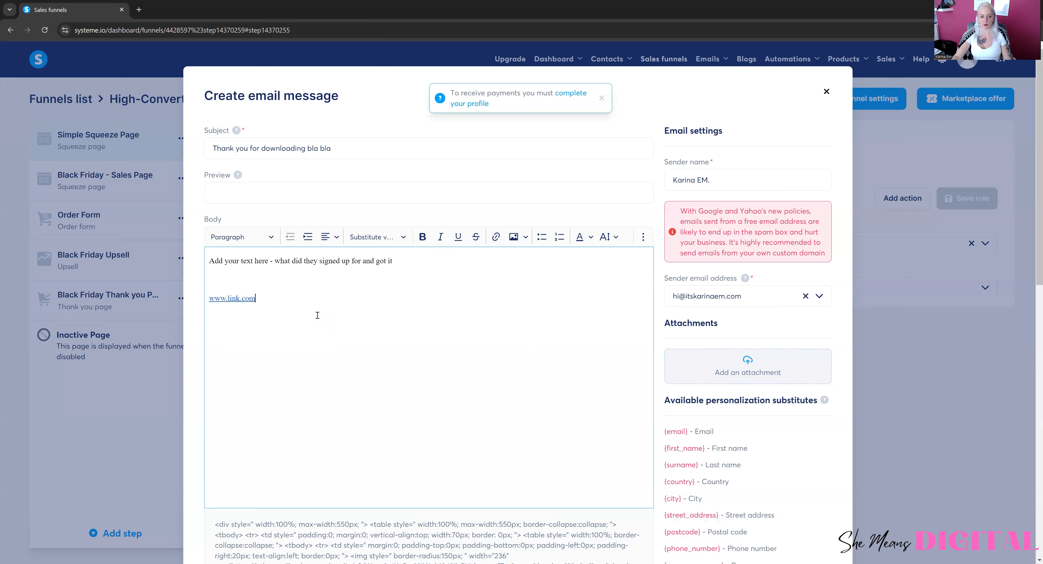
- Add the sign-off "With love," and the sender's first name below the link, and save the email and the automation rule
{"action": "scroll", "coordinate": [399, 371], "scroll_direction": "down", "scroll_amount": 1}
{"action": "scroll", "coordinate": [407, 374], "scroll_direction": "down", "scroll_amount": 2}
{"action": "scroll", "coordinate": [406, 374], "scroll_direction": "up", "scroll_amount": 1}
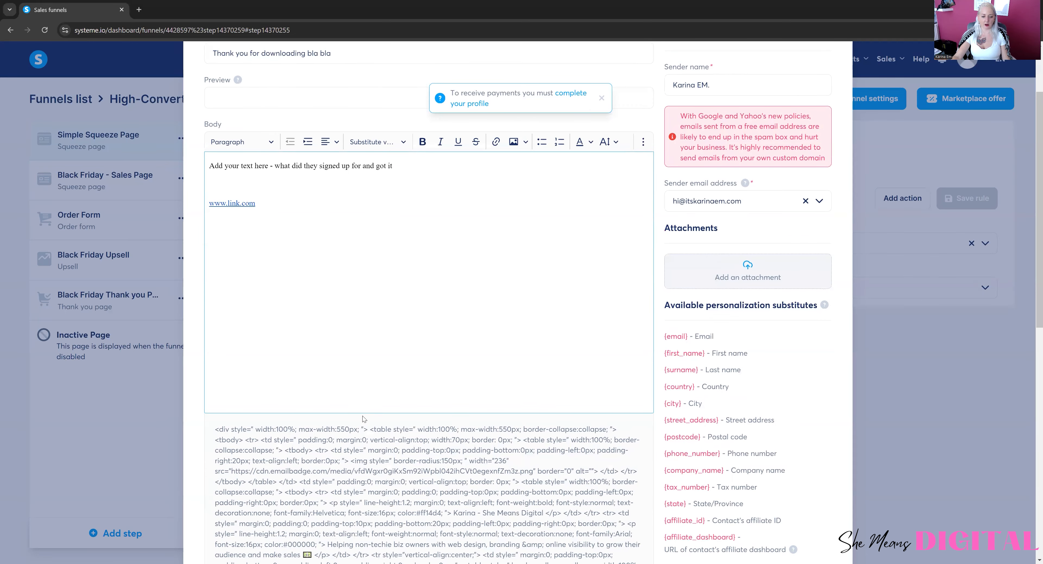
{"action": "scroll", "coordinate": [363, 416], "scroll_direction": "down", "scroll_amount": 4}
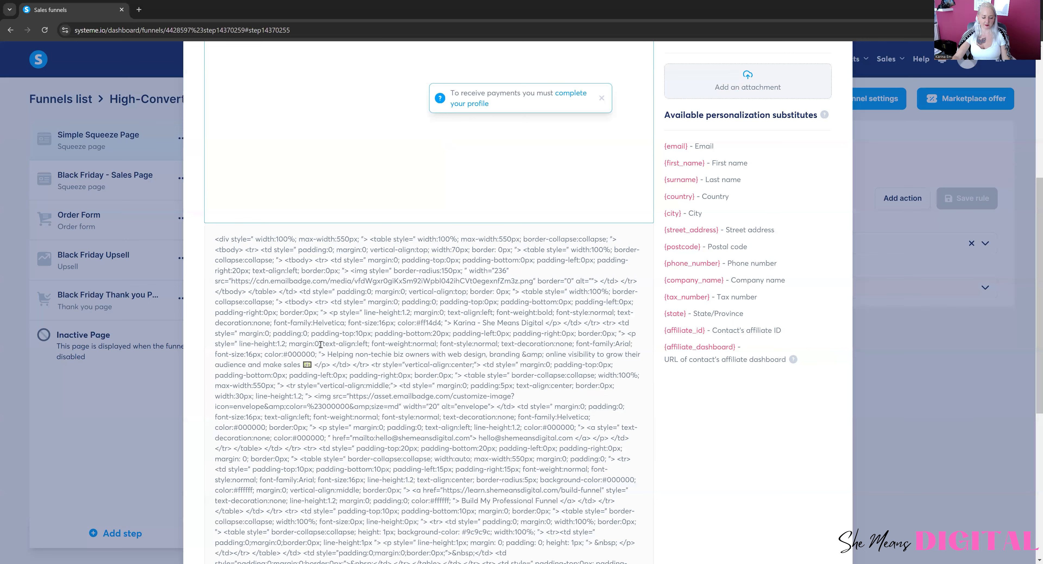
{"action": "scroll", "coordinate": [477, 403], "scroll_direction": "up", "scroll_amount": 6}
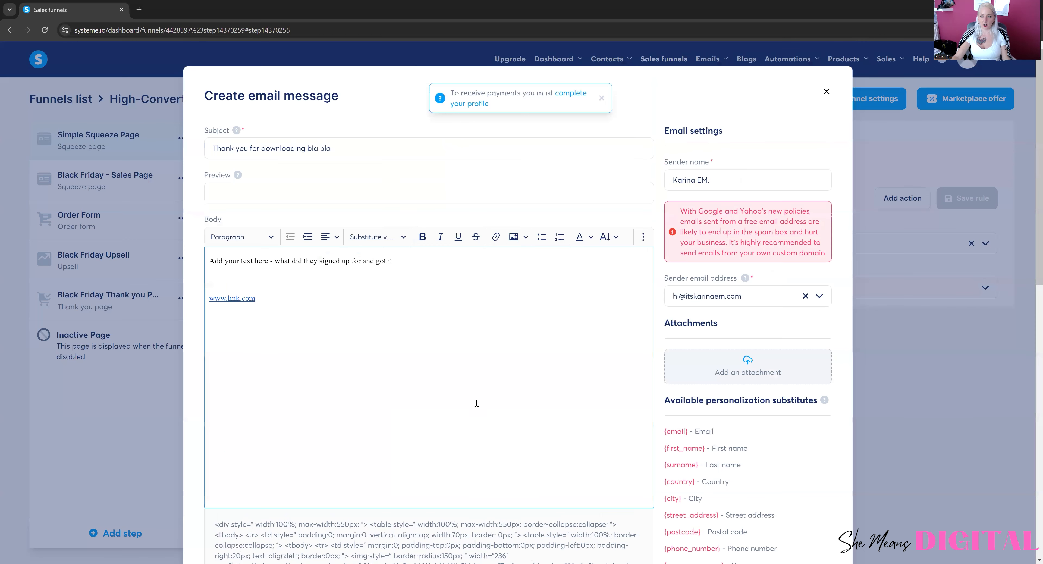
{"action": "left_click", "coordinate": [287, 301]}
{"action": "key", "text": "Return"}
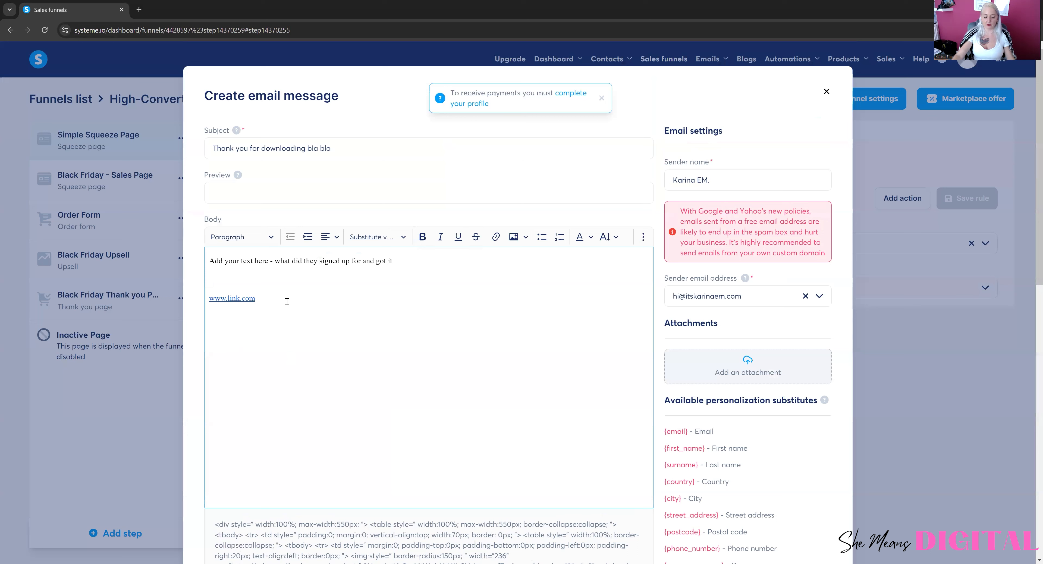
{"action": "type", "text": "With "}
{"action": "type", "text": "love,"}
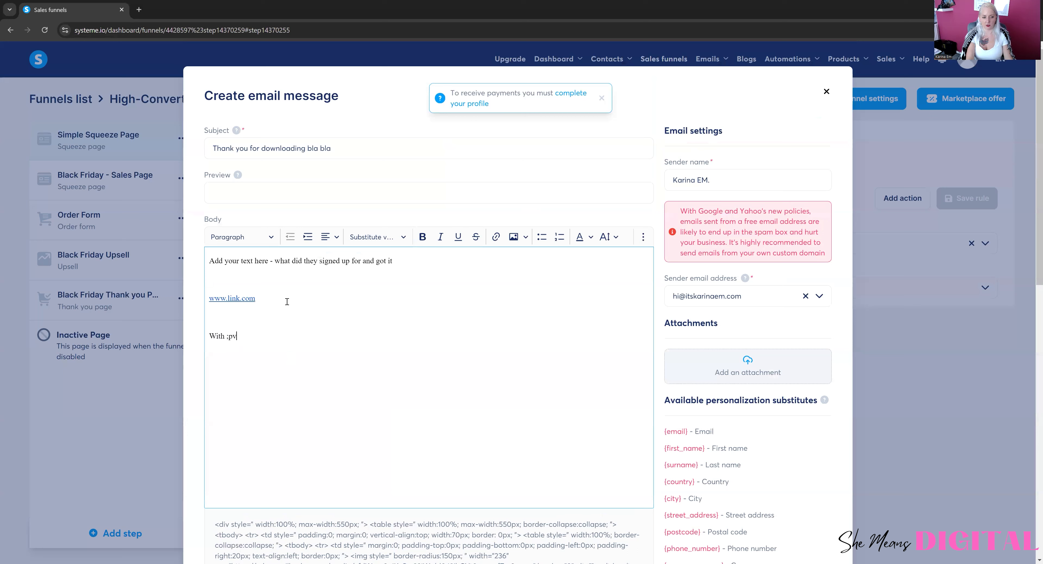
{"action": "key", "text": "Return"}
{"action": "type", "text": "Karin"}
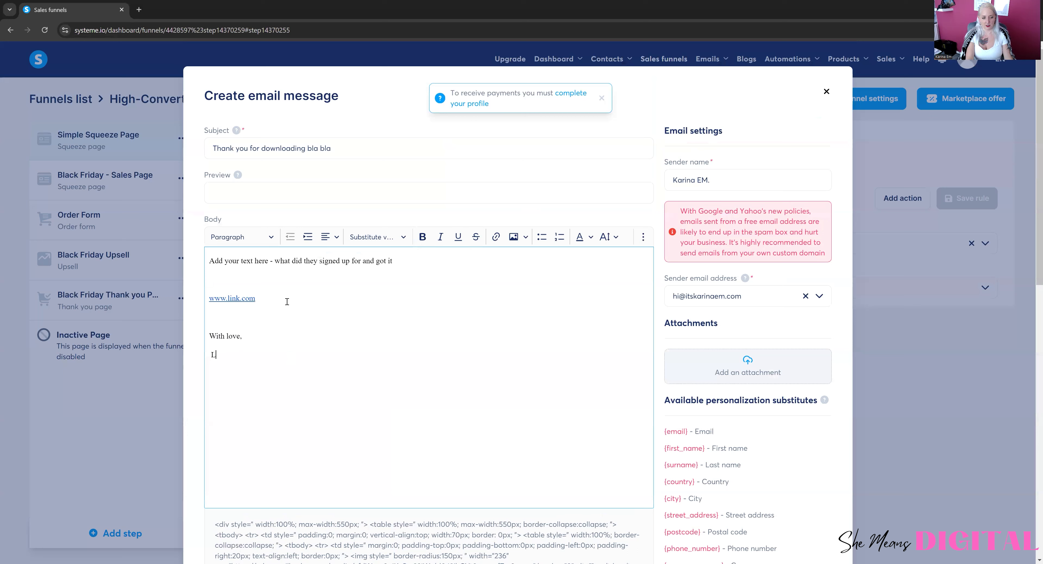
{"action": "type", "text": "a"}
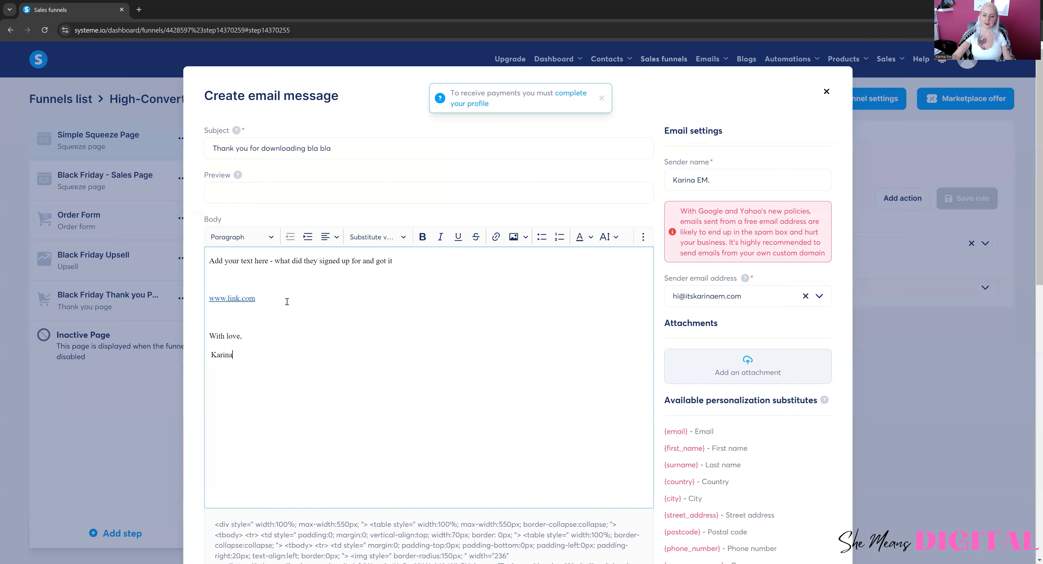
{"action": "scroll", "coordinate": [785, 299], "scroll_direction": "down", "scroll_amount": 10}
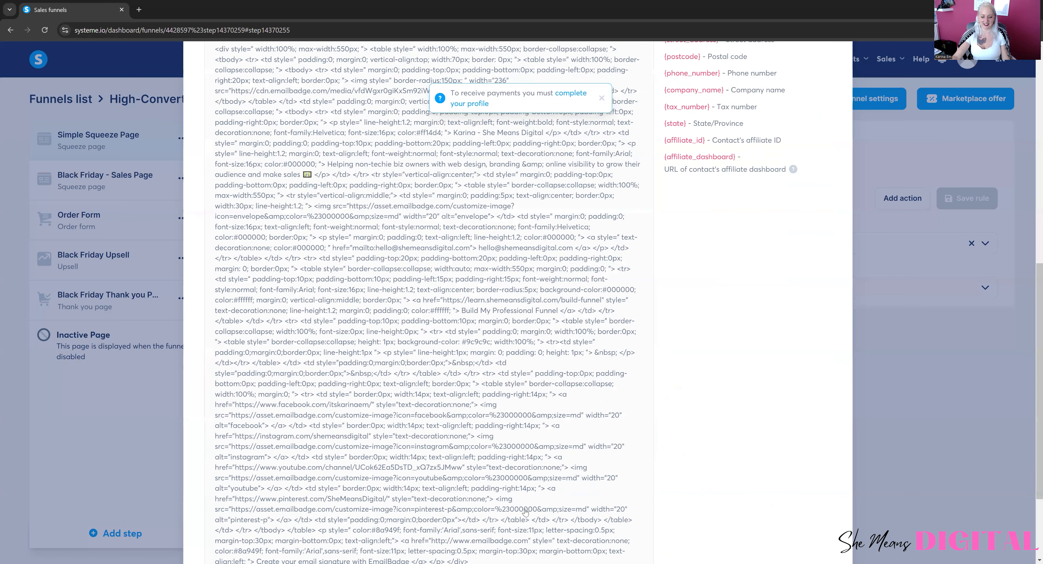
{"action": "left_click", "coordinate": [966, 200]}
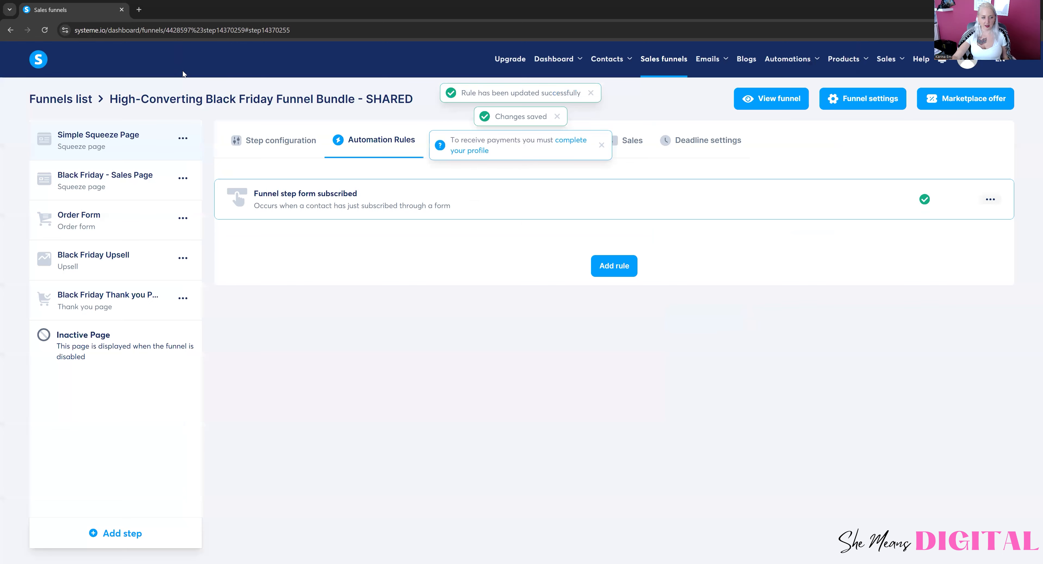
- View the live Simple Squeeze Page and open its sign-up popup from the call-to-action button
{"action": "left_click", "coordinate": [145, 132]}
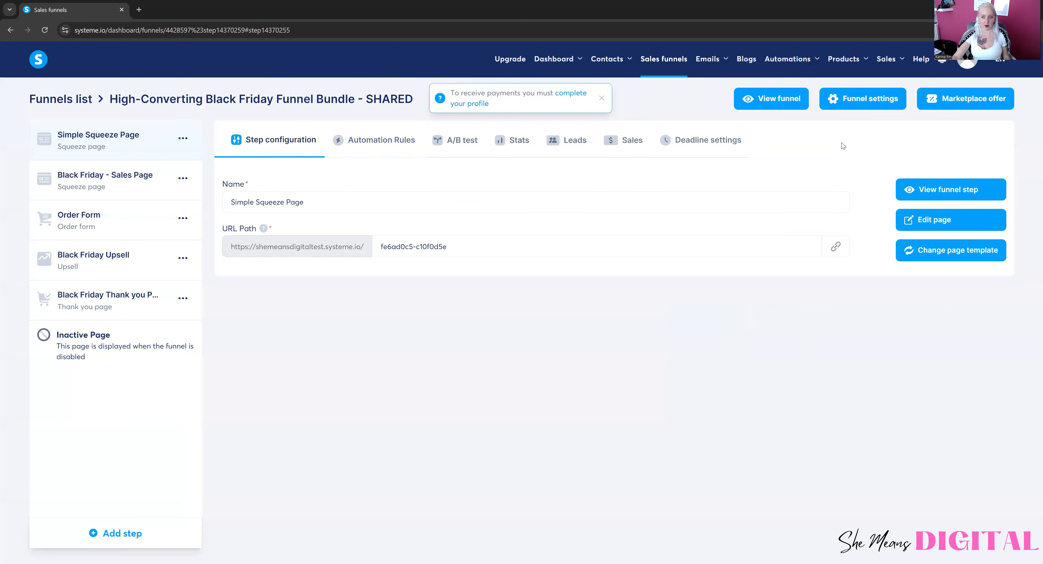
{"action": "left_click", "coordinate": [926, 193]}
{"action": "left_click", "coordinate": [582, 420]}
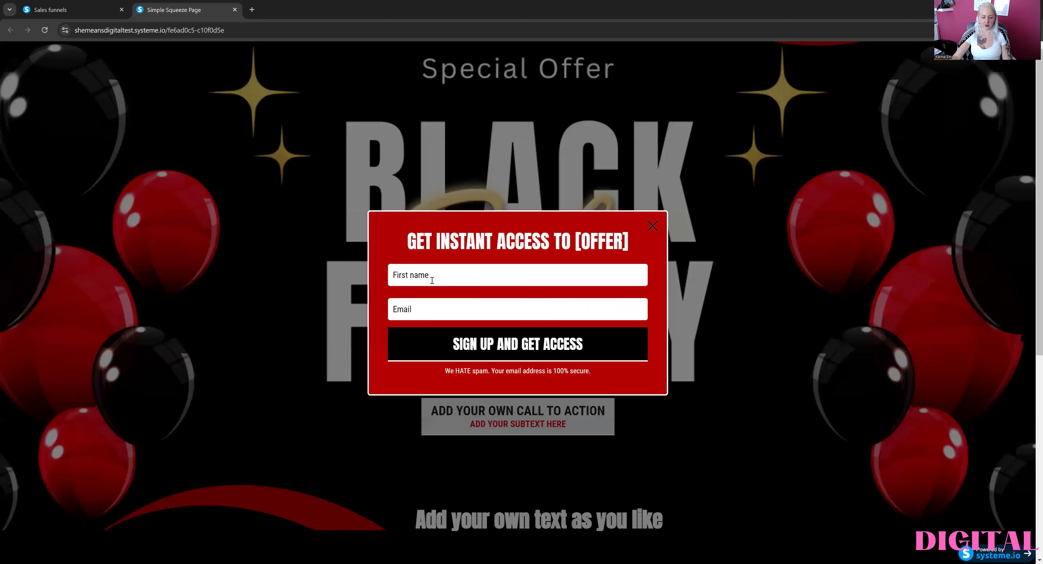
- Close the sign-up popup and the live squeeze page, and open the Simple Squeeze Page's automation rules
{"action": "left_click", "coordinate": [648, 230]}
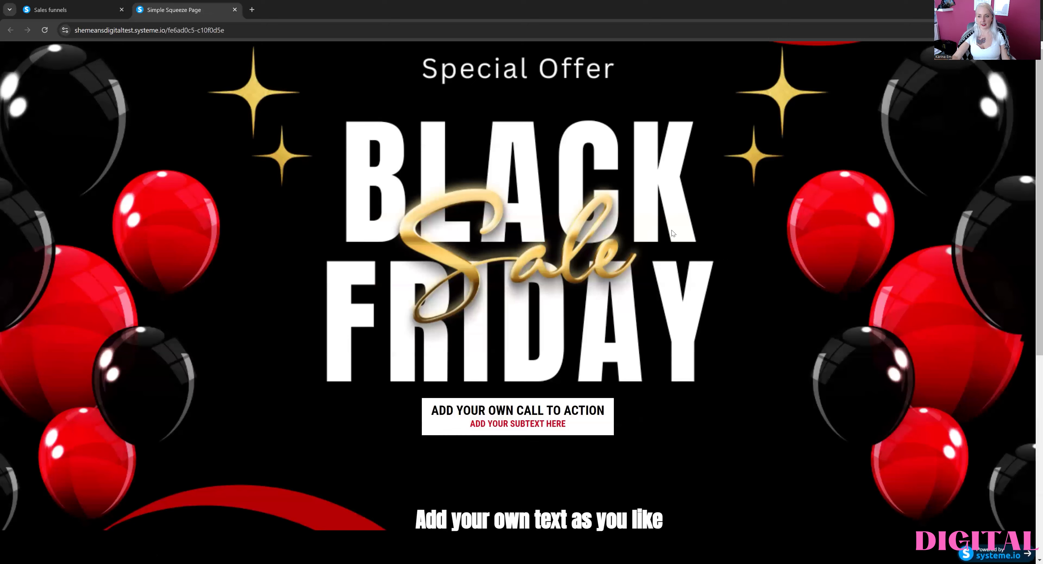
{"action": "left_click", "coordinate": [235, 9]}
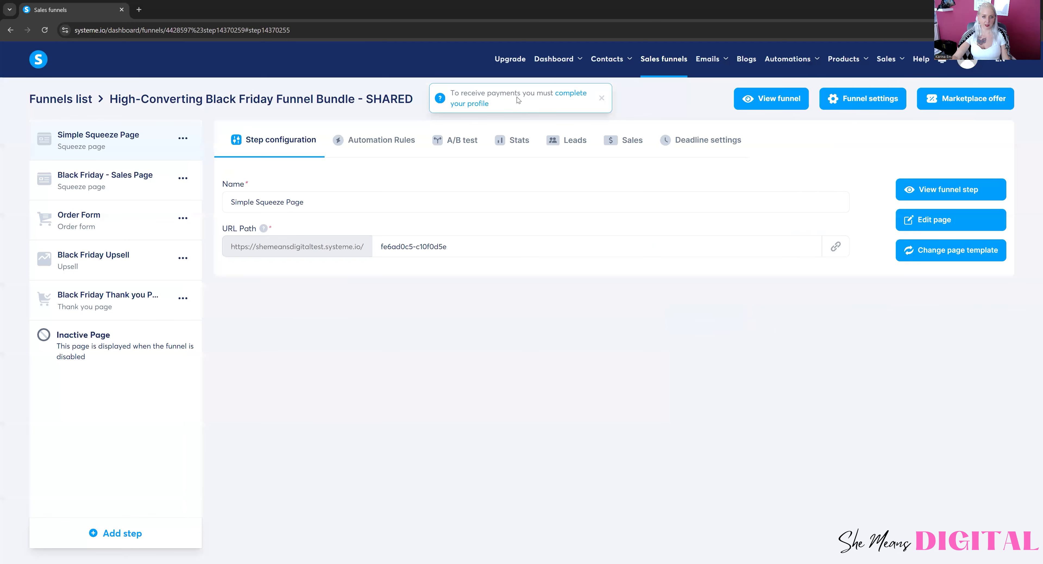
{"action": "left_click", "coordinate": [375, 137]}
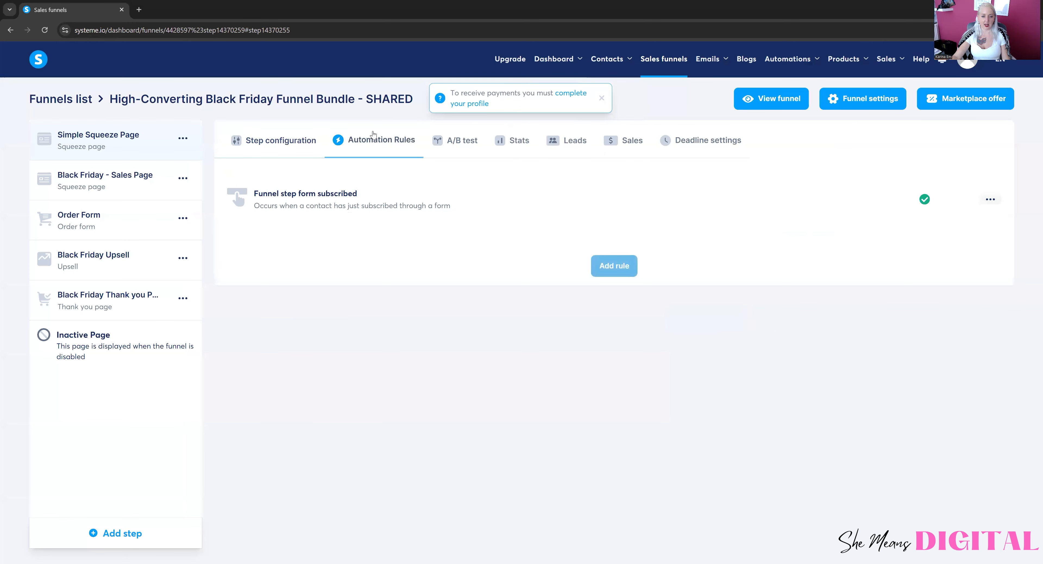
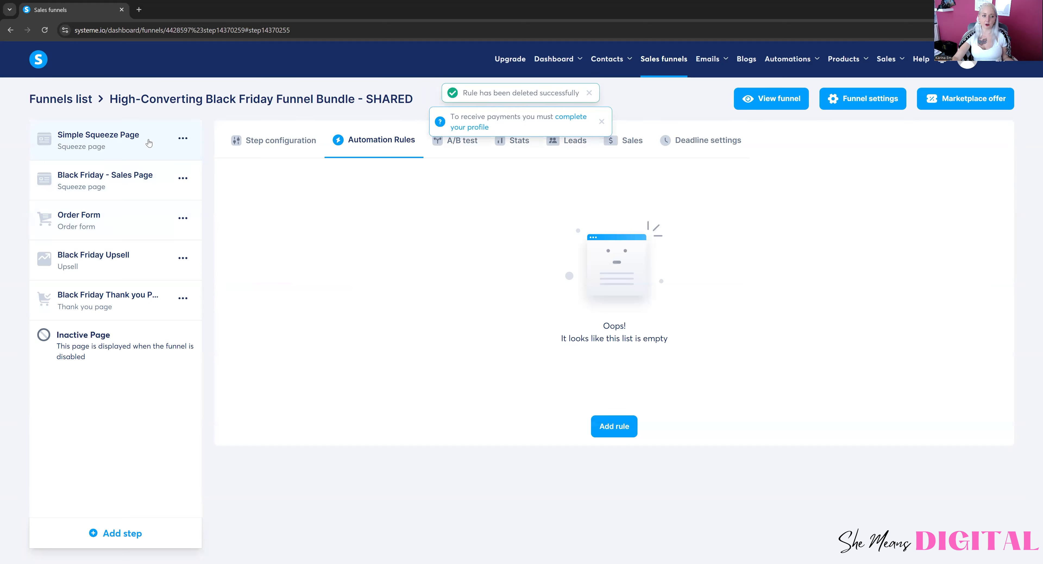
- Remove the Simple Squeeze Page step from the funnel and confirm its removal
{"action": "left_click", "coordinate": [182, 139]}
{"action": "left_click", "coordinate": [183, 139]}
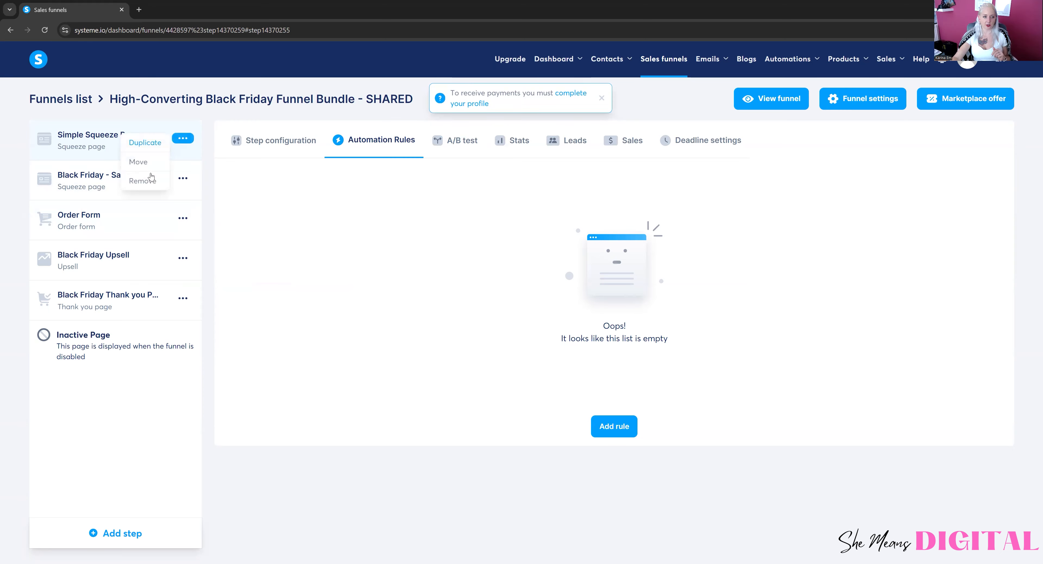
{"action": "left_click", "coordinate": [149, 182]}
{"action": "left_click", "coordinate": [447, 341]}
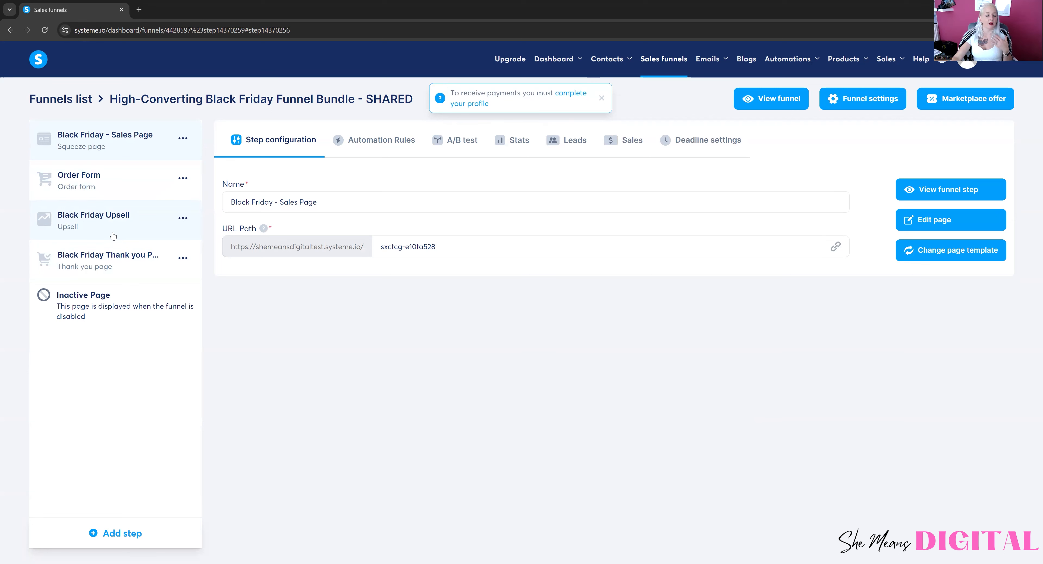
- Set the Order Form step's offer type to Digital product and start a new digital product named "Test"
{"action": "left_click", "coordinate": [97, 187]}
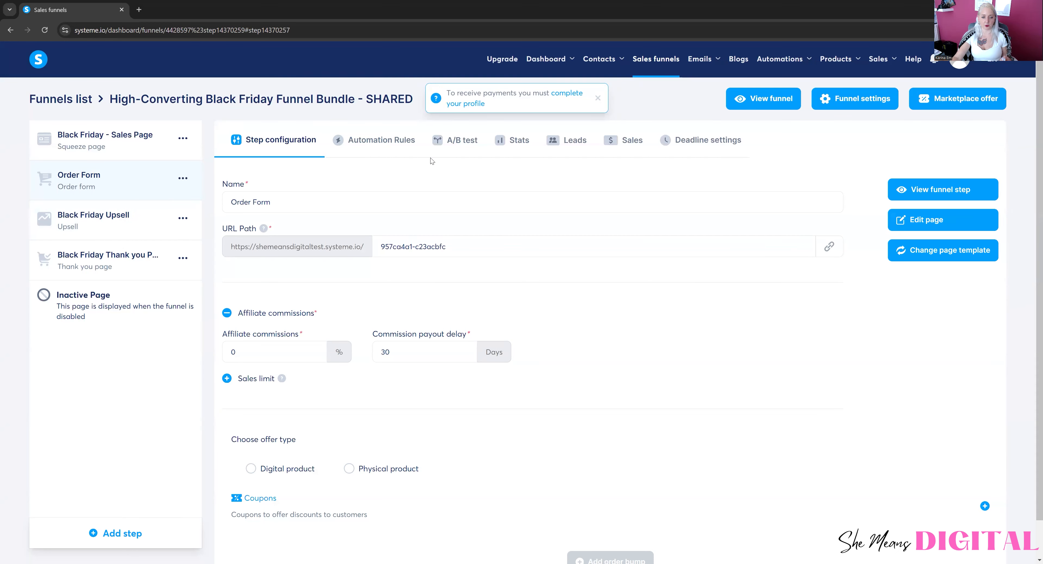
{"action": "scroll", "coordinate": [443, 184], "scroll_direction": "down", "scroll_amount": 1}
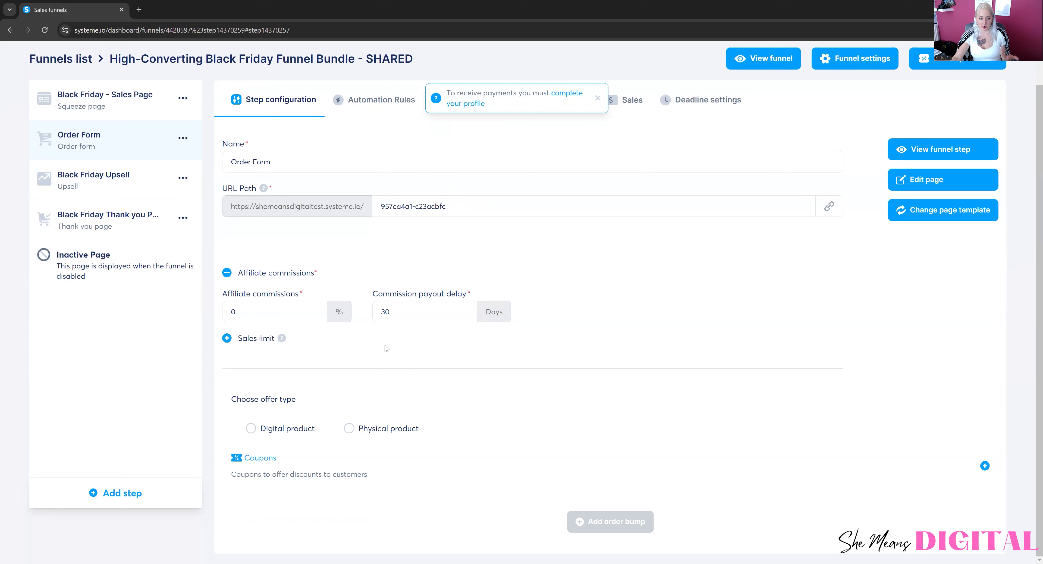
{"action": "left_click", "coordinate": [266, 429]}
{"action": "scroll", "coordinate": [283, 404], "scroll_direction": "down", "scroll_amount": 3}
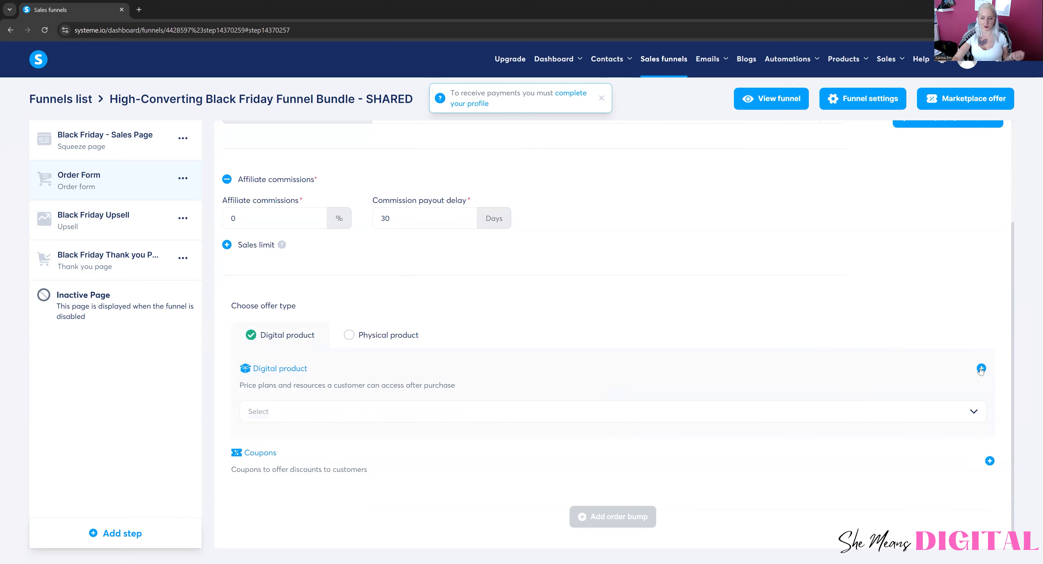
{"action": "left_click", "coordinate": [981, 369]}
{"action": "scroll", "coordinate": [333, 361], "scroll_direction": "down", "scroll_amount": 3}
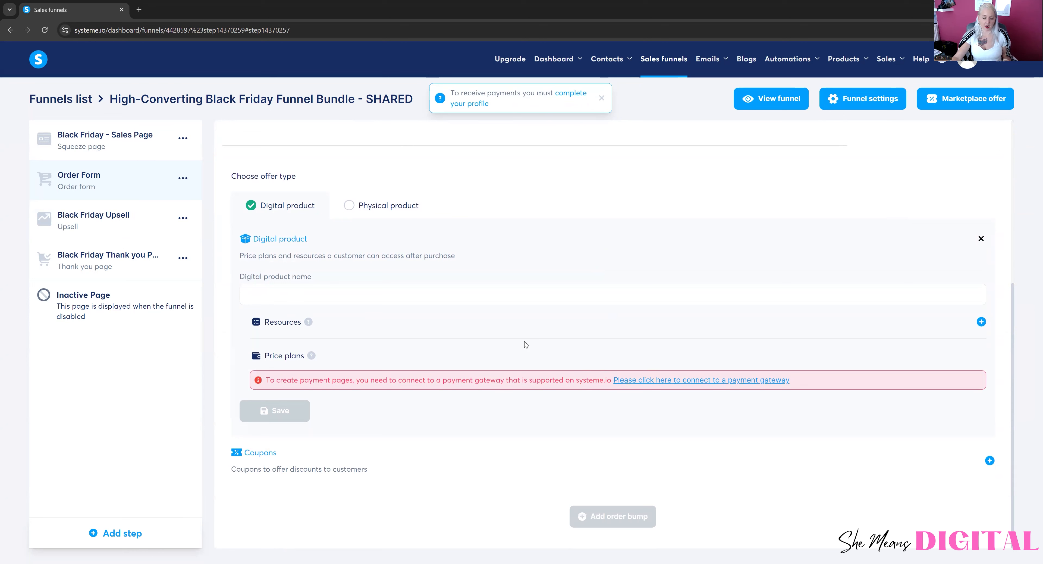
{"action": "left_click", "coordinate": [314, 294]}
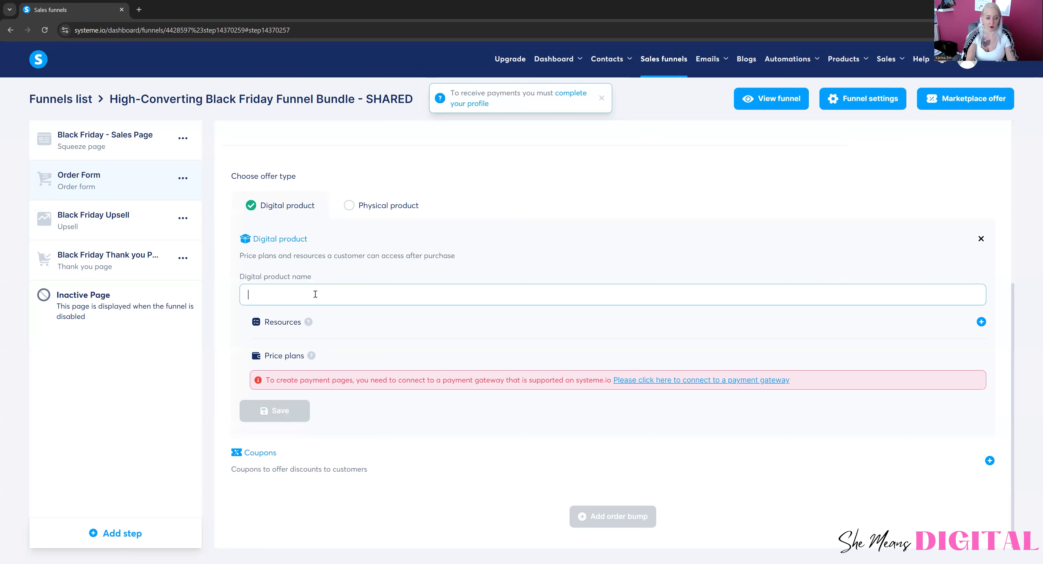
{"action": "type", "text": "Test"}
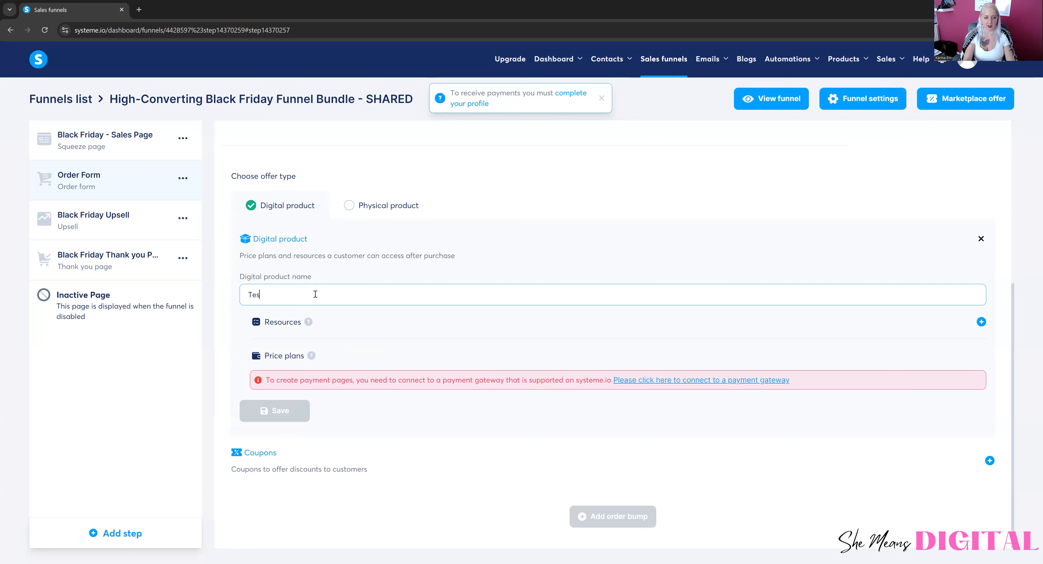
- Add a resource of the type Tags to the "Test" digital product and choose its tag
{"action": "left_click", "coordinate": [981, 322]}
{"action": "left_click", "coordinate": [322, 342]}
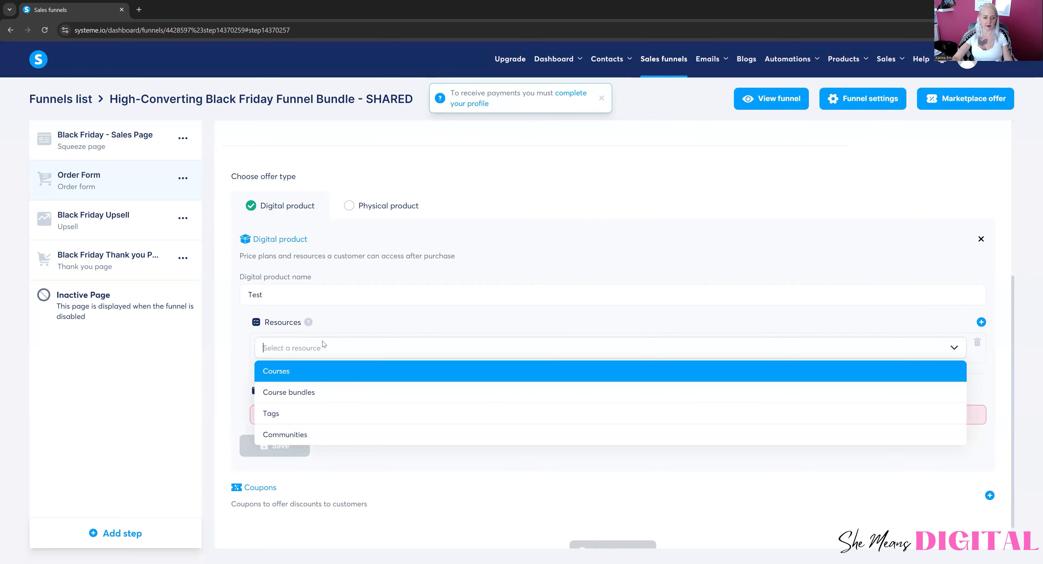
{"action": "left_click", "coordinate": [287, 417]}
{"action": "left_click", "coordinate": [302, 382]}
{"action": "left_click", "coordinate": [307, 398]}
{"action": "left_click", "coordinate": [257, 395]}
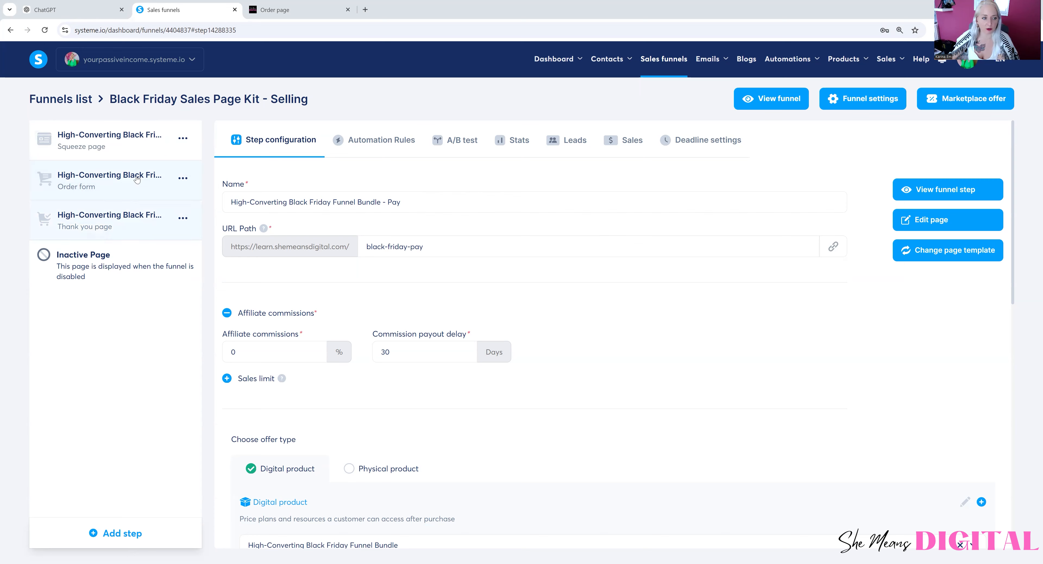
- View the selling funnel's live order page, select its $5 social media captions order bump, and close the page
{"action": "left_click", "coordinate": [921, 190]}
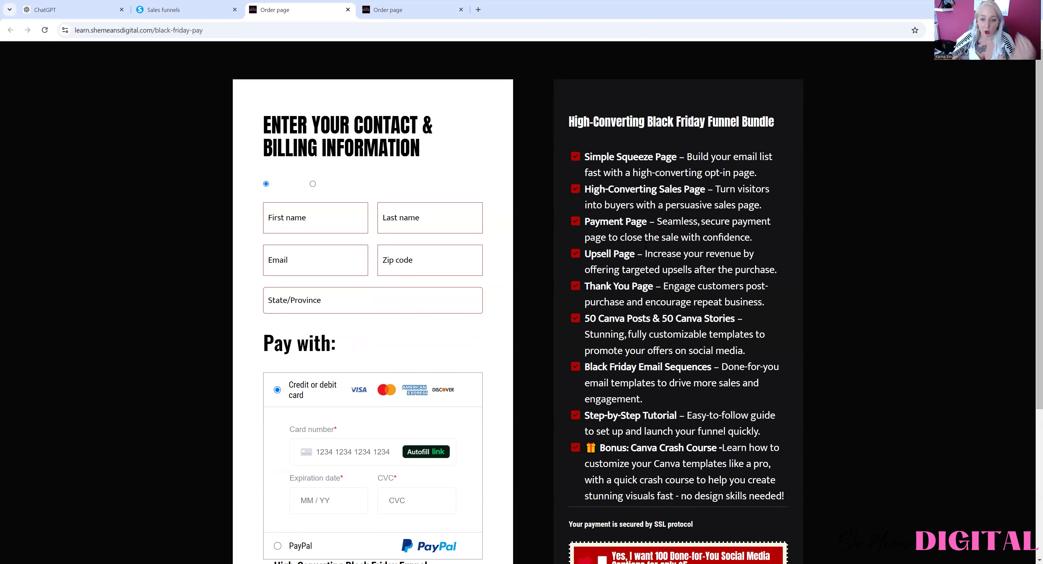
{"action": "scroll", "coordinate": [646, 245], "scroll_direction": "down", "scroll_amount": 5}
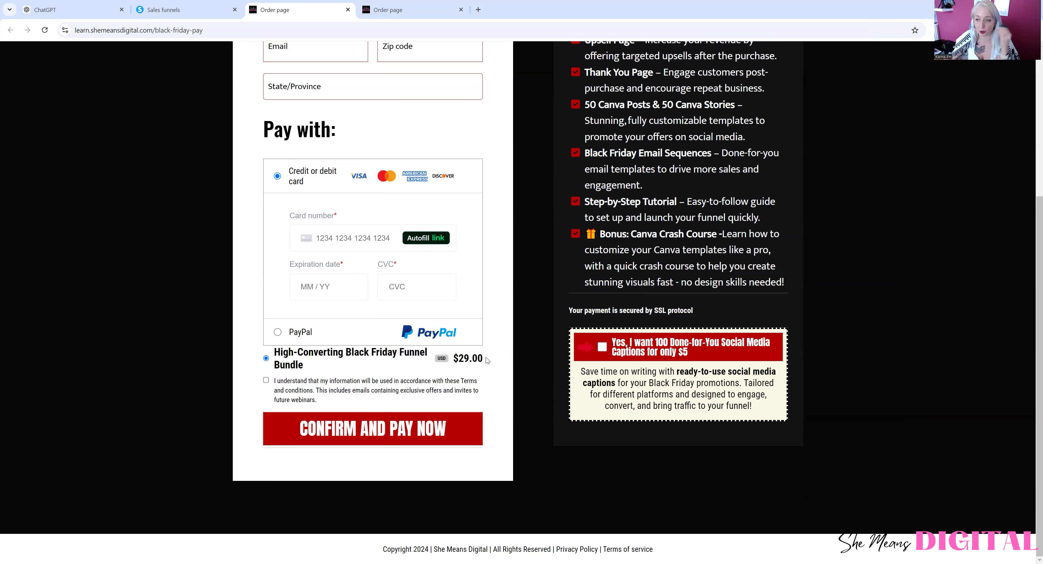
{"action": "left_click", "coordinate": [602, 346]}
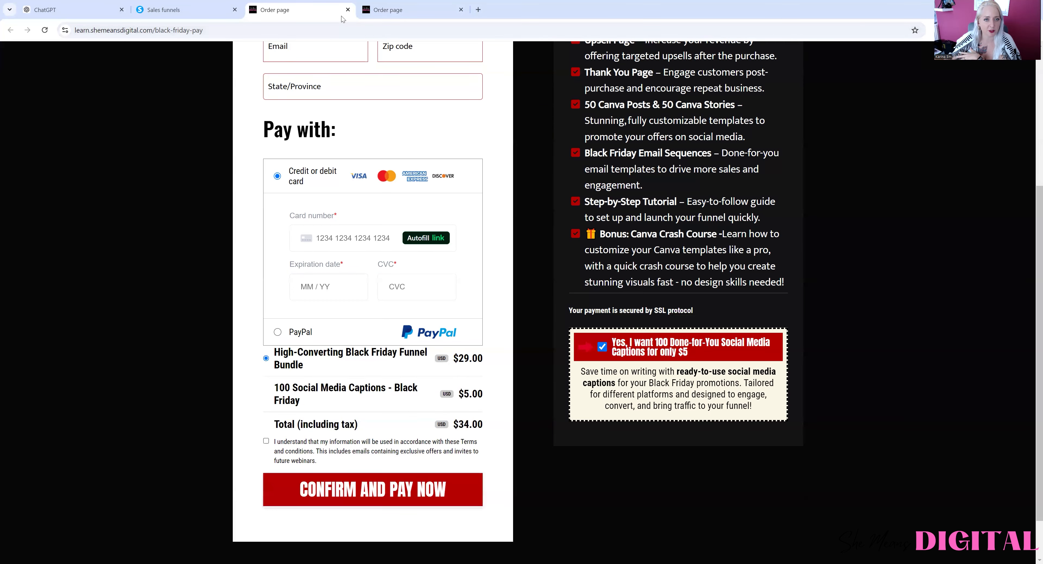
{"action": "left_click", "coordinate": [348, 9]}
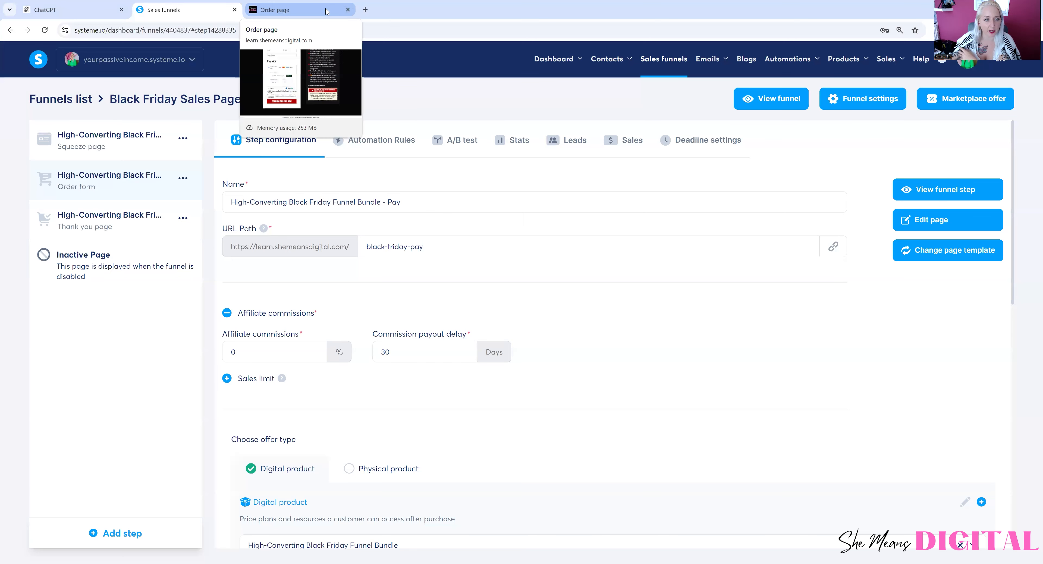
- Start a new digital product in the selling funnel's order form and add a price plan to it
{"action": "scroll", "coordinate": [594, 290], "scroll_direction": "down", "scroll_amount": 5}
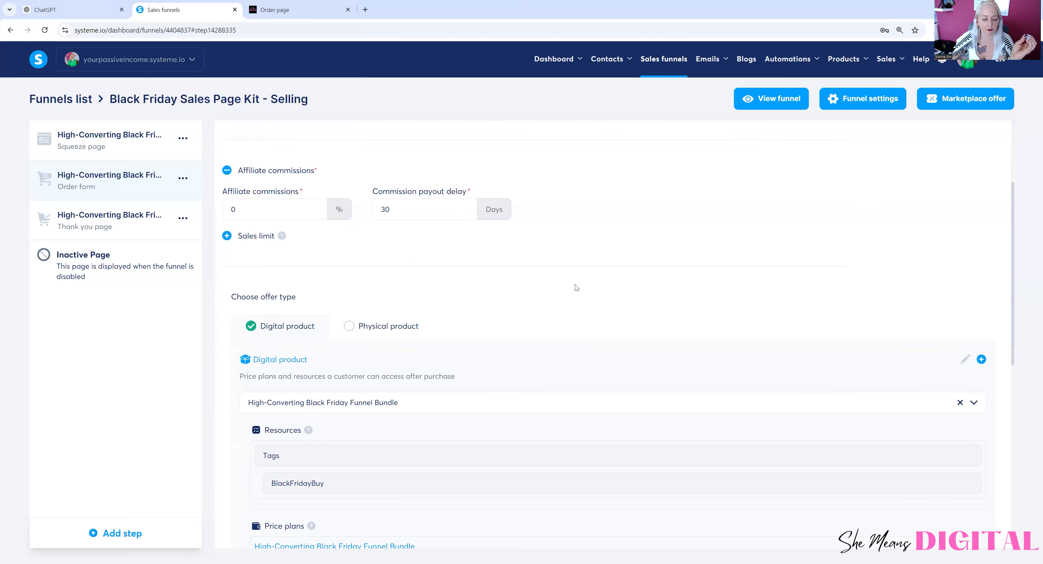
{"action": "scroll", "coordinate": [566, 282], "scroll_direction": "down", "scroll_amount": 1}
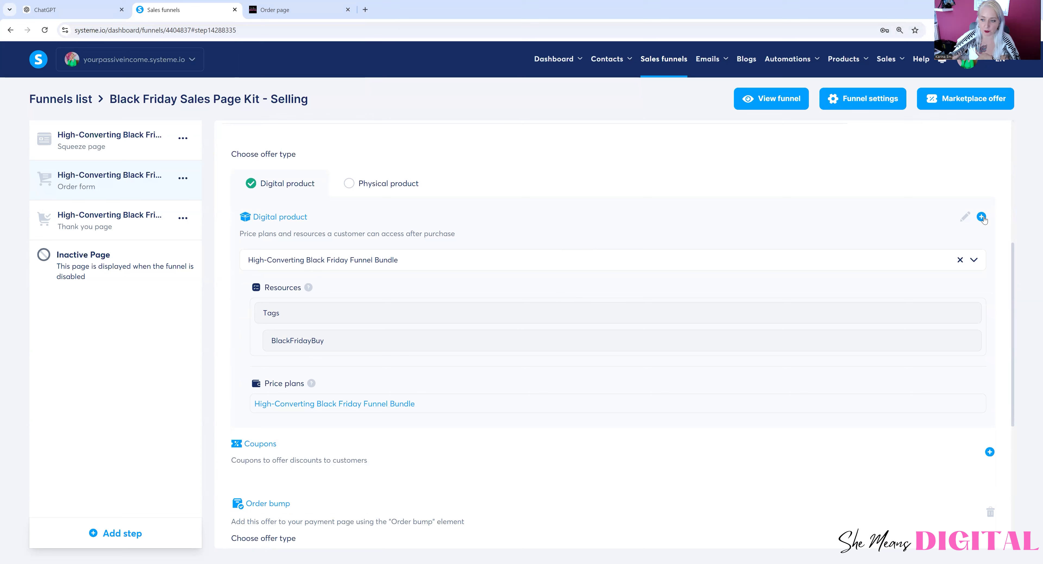
{"action": "left_click", "coordinate": [982, 217]}
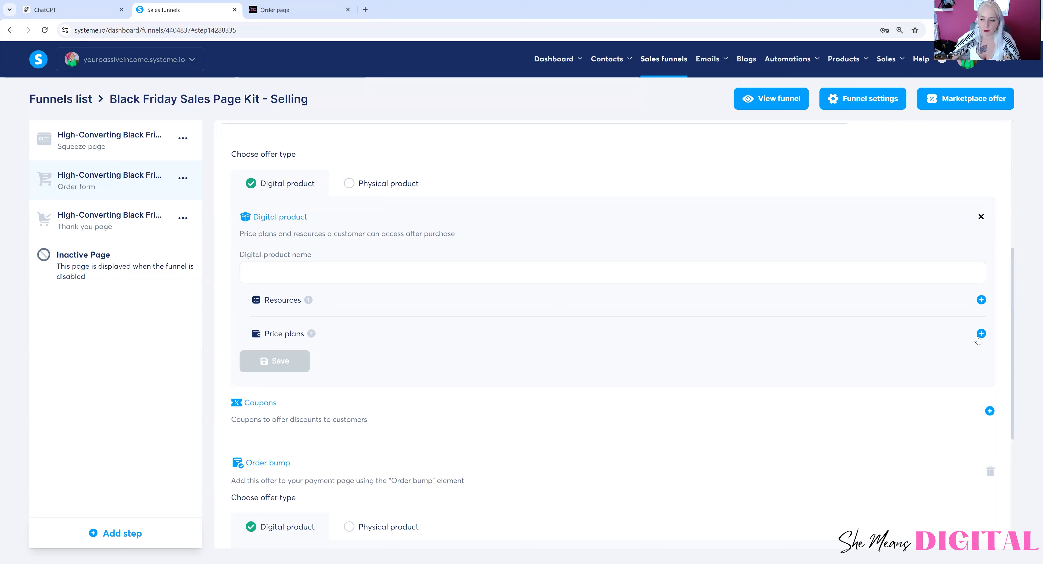
{"action": "left_click", "coordinate": [978, 337]}
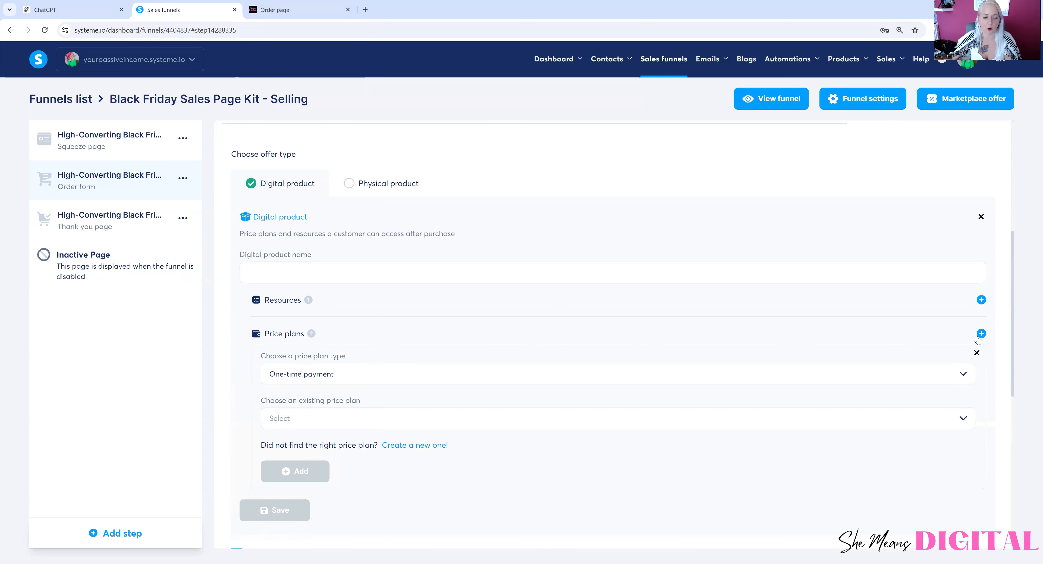
- Review the price plan types, keep One-time payment, and look through the existing price plans
{"action": "left_click", "coordinate": [344, 371]}
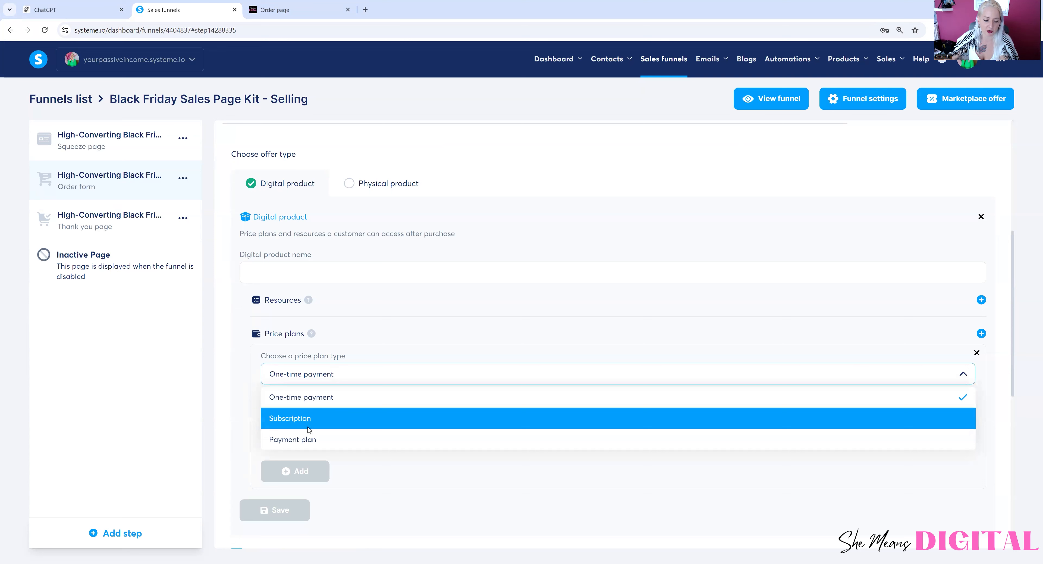
{"action": "left_click", "coordinate": [307, 399]}
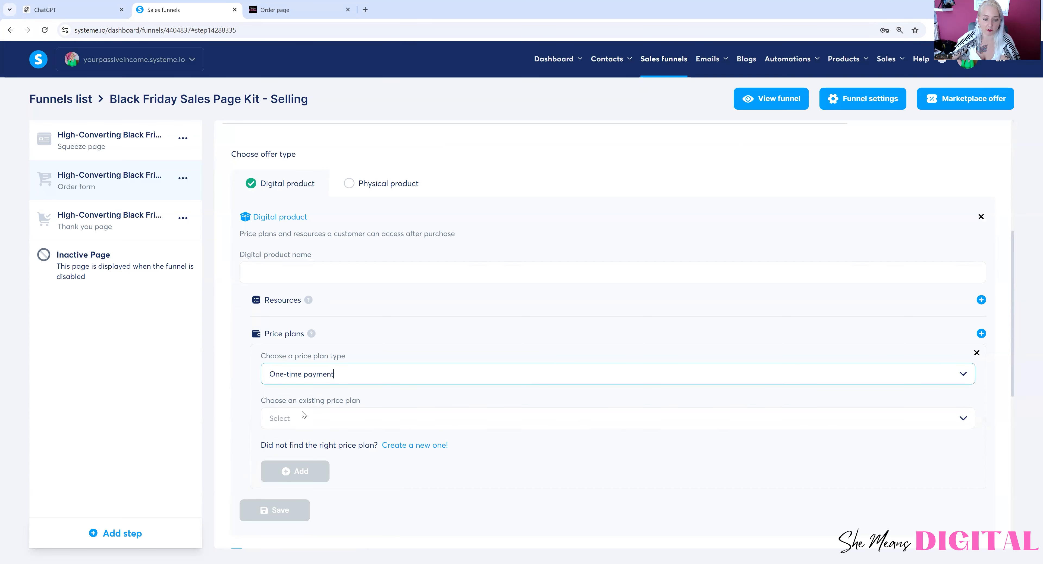
{"action": "left_click", "coordinate": [301, 421]}
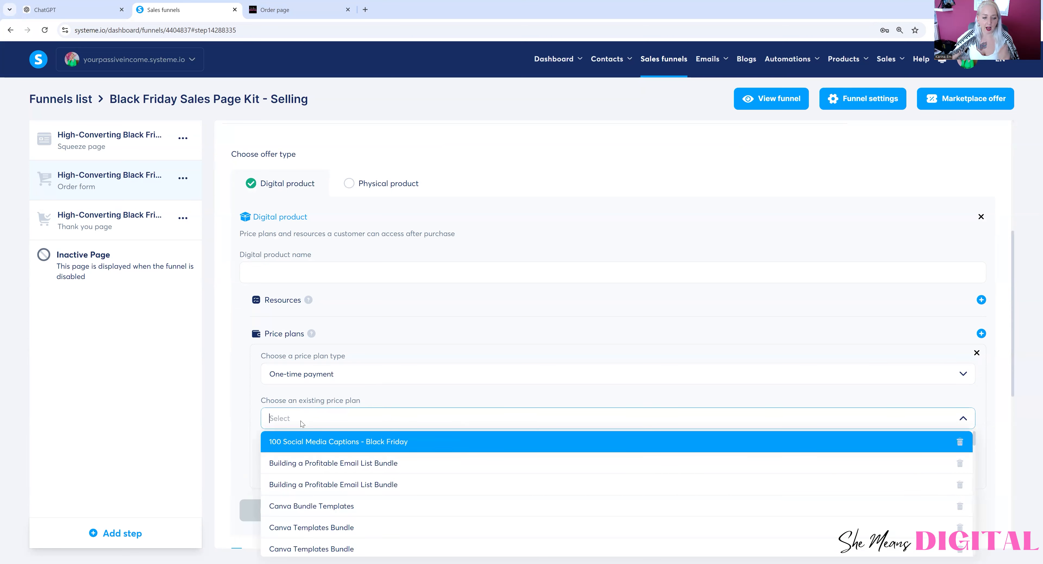
{"action": "left_click", "coordinate": [266, 419]}
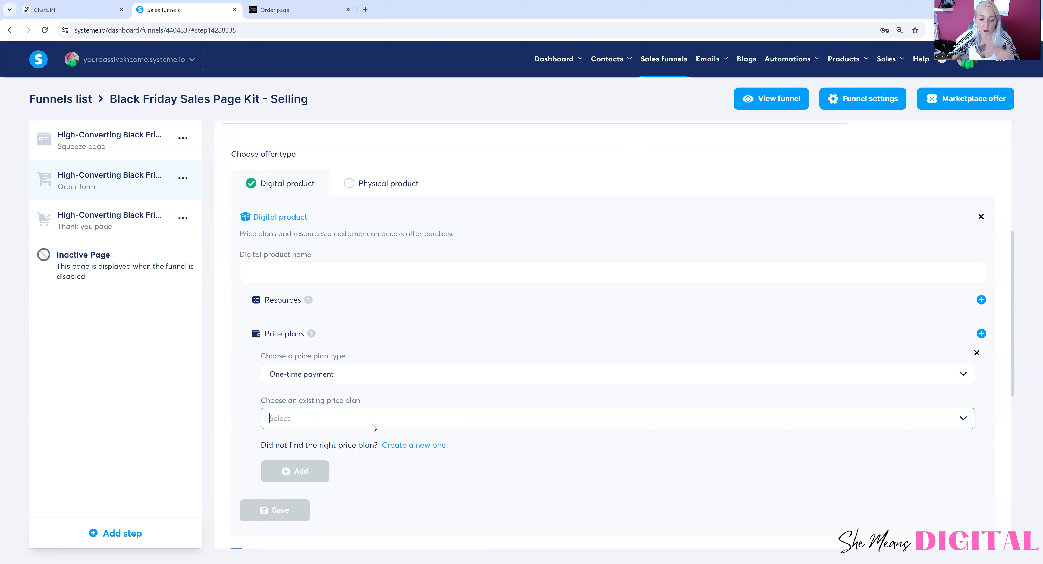
- Create and save a new one-time price plan with both names and the statement descriptor set to "Test11" and a payment amount of 55 USD
{"action": "left_click", "coordinate": [401, 448]}
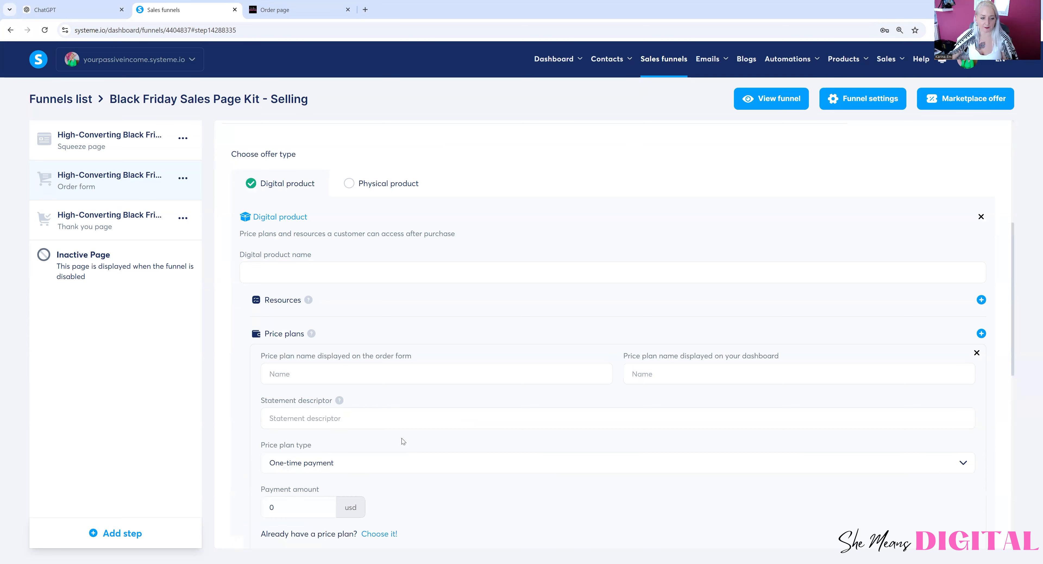
{"action": "left_click", "coordinate": [302, 379]}
{"action": "type", "text": "Test11"}
{"action": "left_click", "coordinate": [673, 373]}
{"action": "type", "text": "Test11"}
{"action": "left_click", "coordinate": [314, 418]}
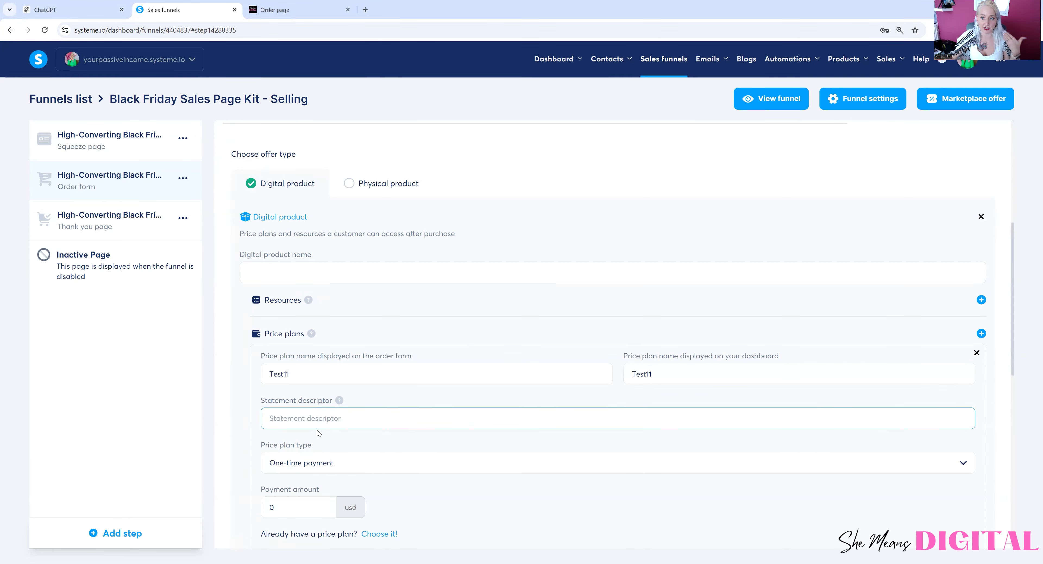
{"action": "type", "text": "Test11"}
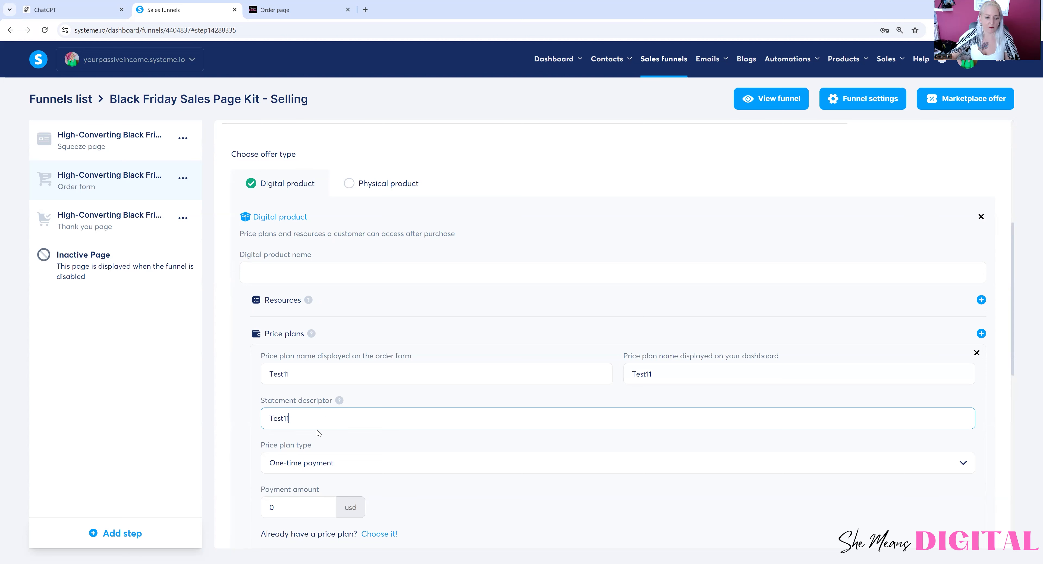
{"action": "scroll", "coordinate": [314, 437], "scroll_direction": "down", "scroll_amount": 1}
{"action": "left_click_drag", "start_coordinate": [285, 462], "coordinate": [242, 462]}
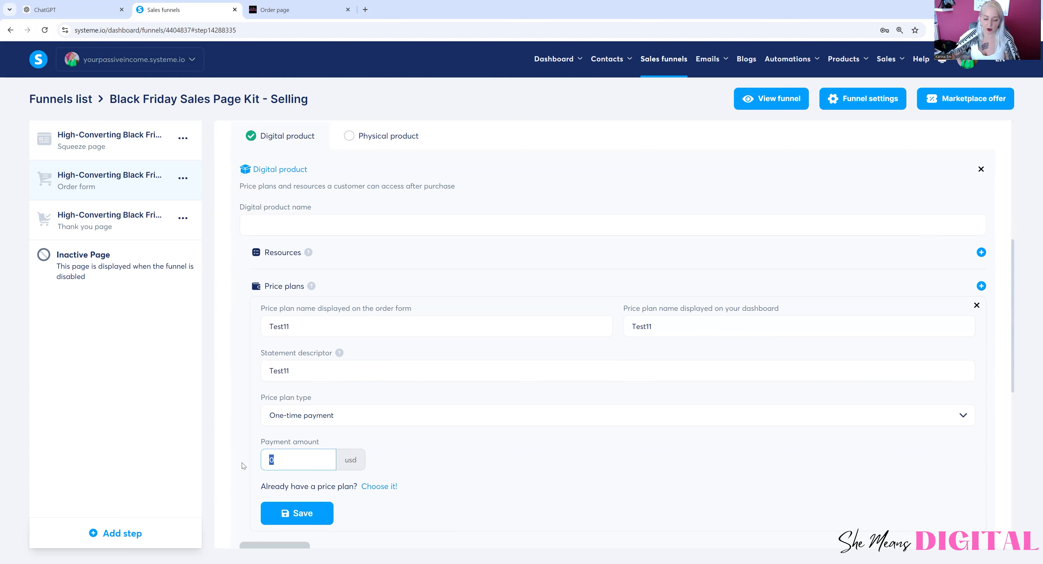
{"action": "type", "text": "55"}
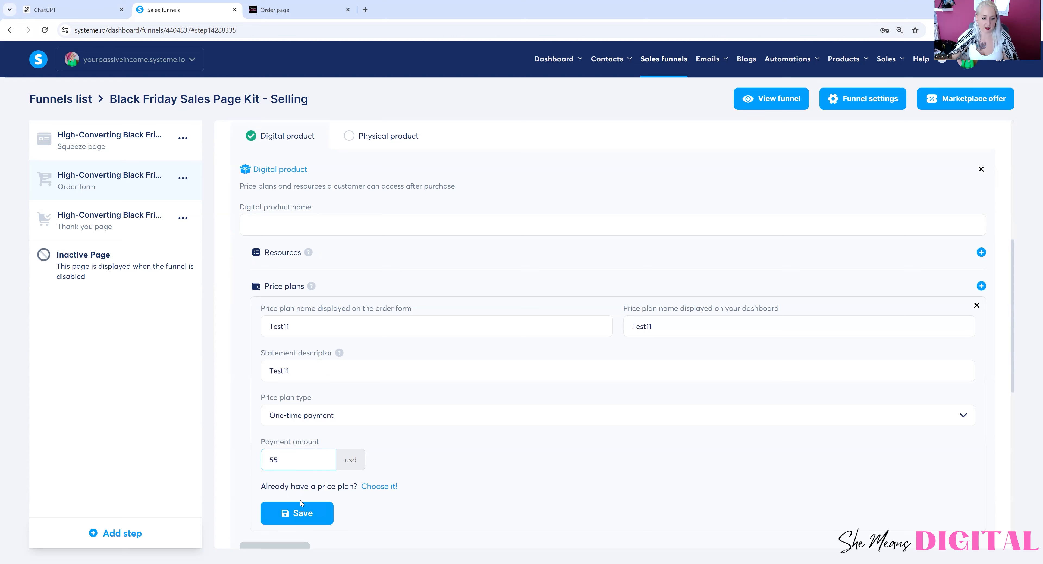
{"action": "left_click", "coordinate": [303, 515]}
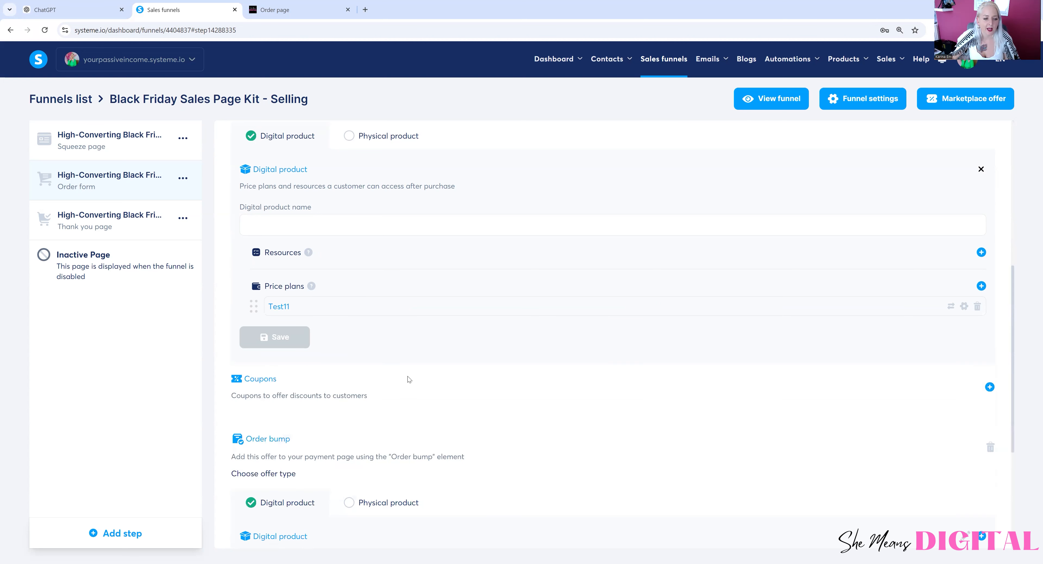
- Name the new digital product "Test11"
{"action": "scroll", "coordinate": [405, 377], "scroll_direction": "up", "scroll_amount": 1}
{"action": "left_click", "coordinate": [282, 274]}
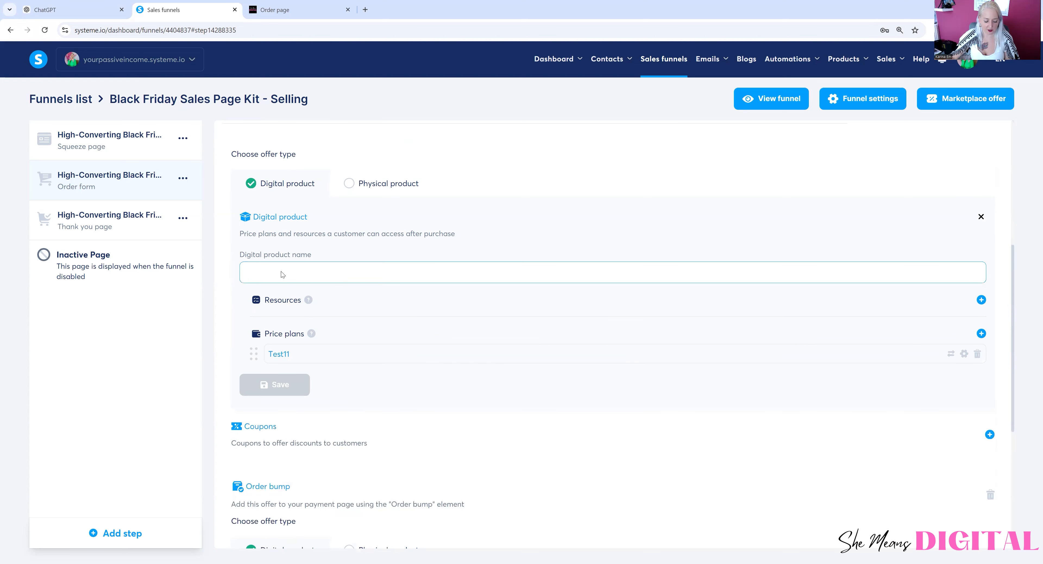
{"action": "left_click", "coordinate": [349, 299]}
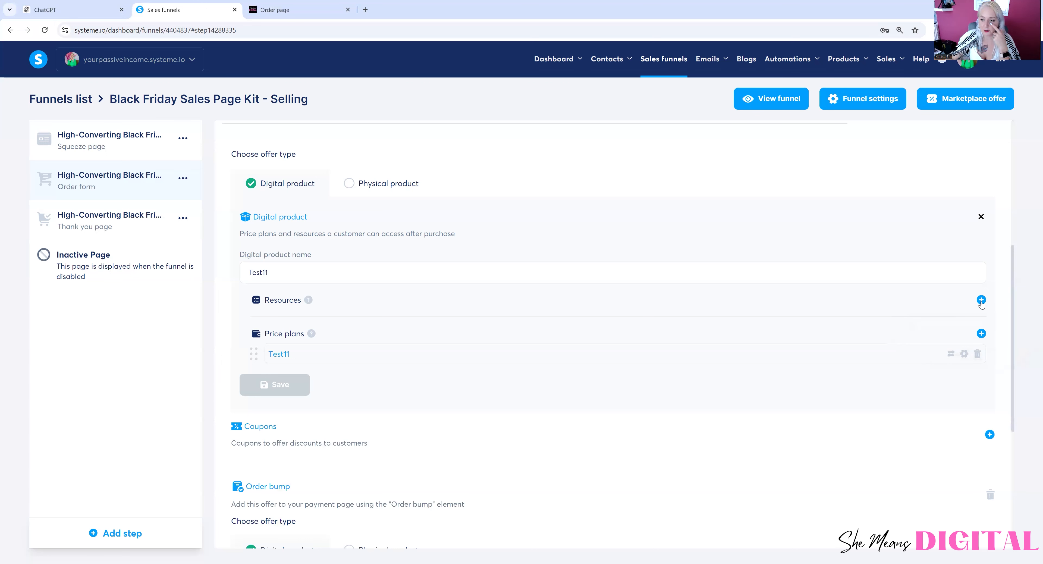
- Add a Tags resource with the tag BlackFridayBuy to the Test11 digital product and save the product
{"action": "left_click", "coordinate": [981, 300]}
{"action": "left_click", "coordinate": [328, 326]}
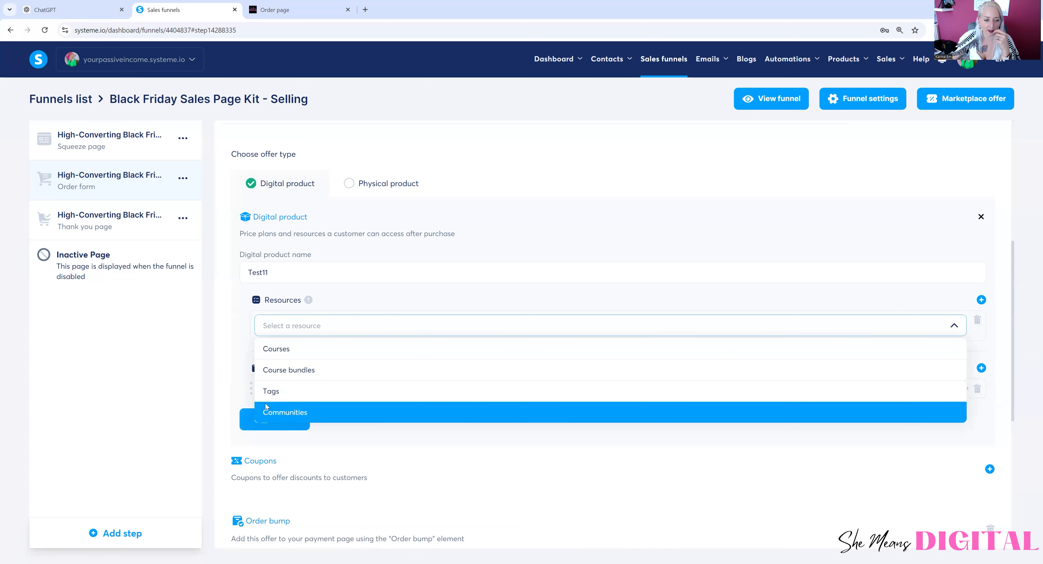
{"action": "left_click", "coordinate": [269, 391]}
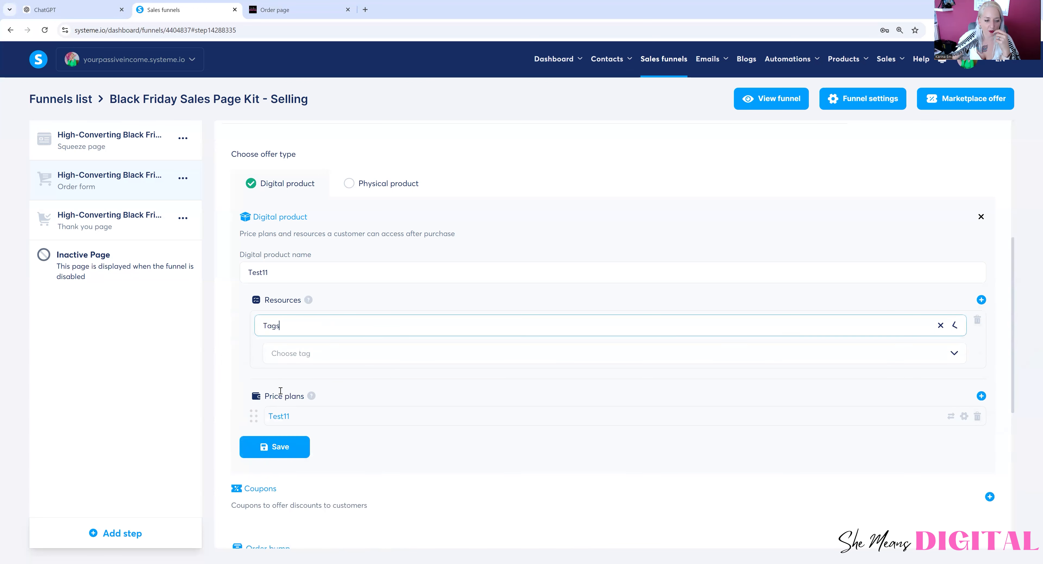
{"action": "left_click", "coordinate": [312, 359]}
{"action": "type", "text": "black"}
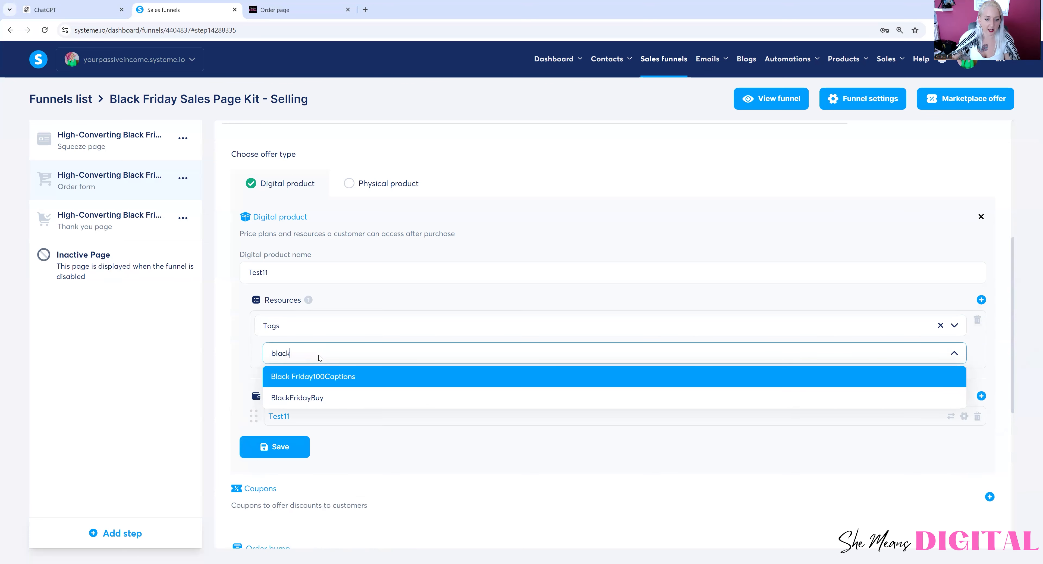
{"action": "left_click", "coordinate": [316, 398]}
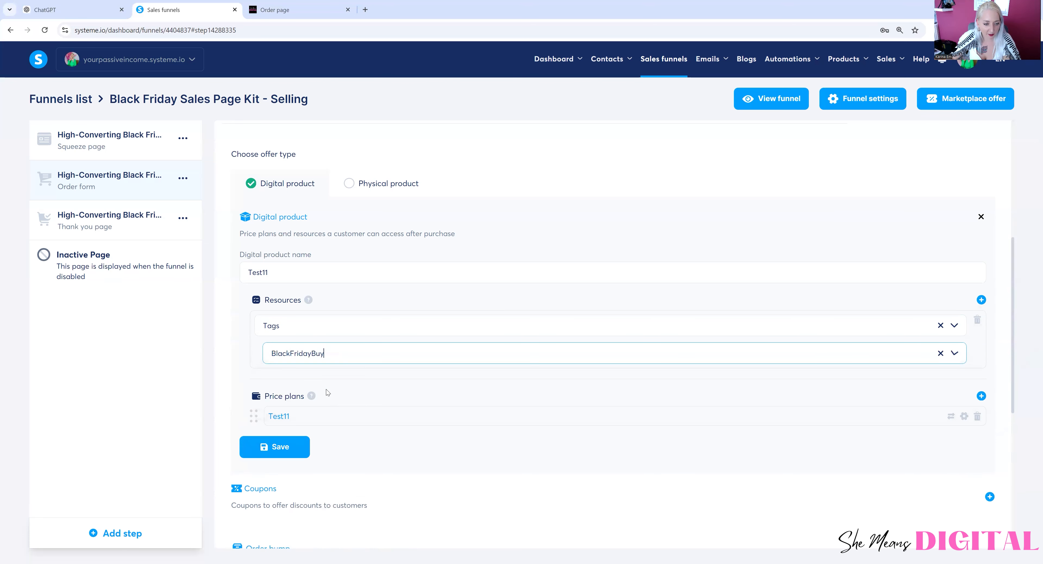
{"action": "left_click", "coordinate": [302, 445]}
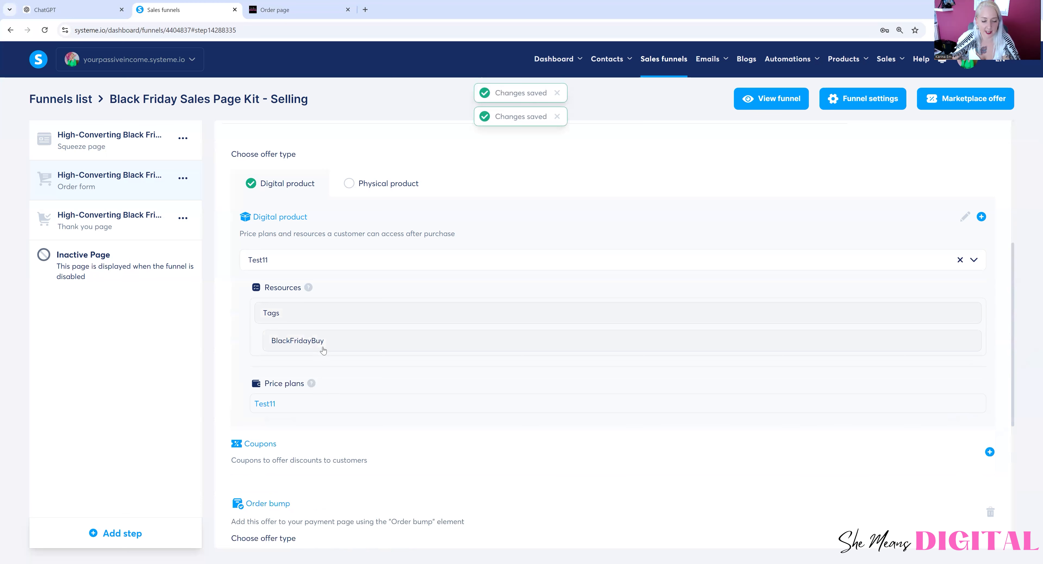
- View the live order page to check how the Test11 price plan and the order bump are offered, and close the page
{"action": "scroll", "coordinate": [822, 238], "scroll_direction": "up", "scroll_amount": 2}
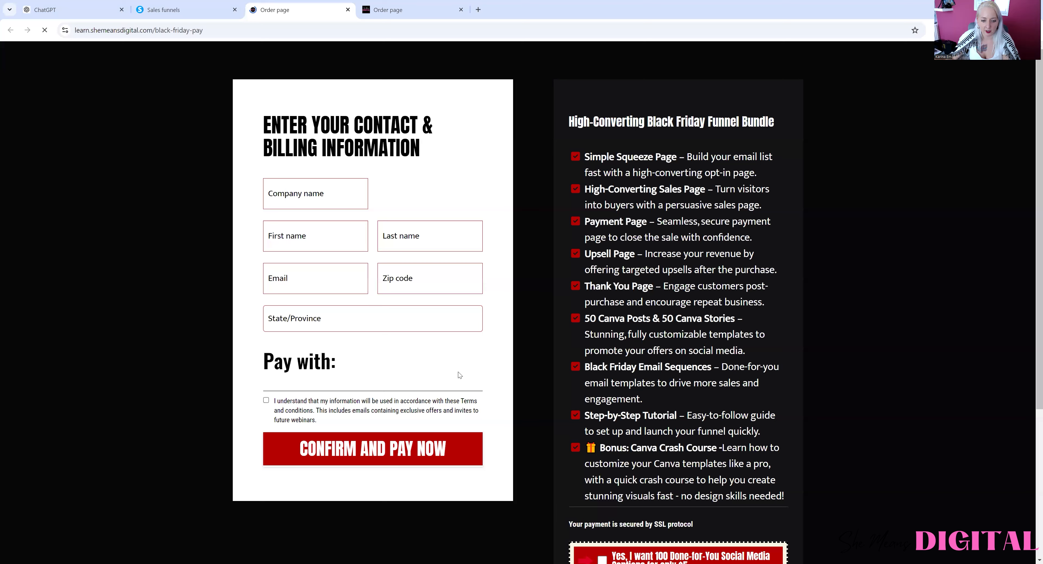
{"action": "scroll", "coordinate": [283, 431], "scroll_direction": "down", "scroll_amount": 3}
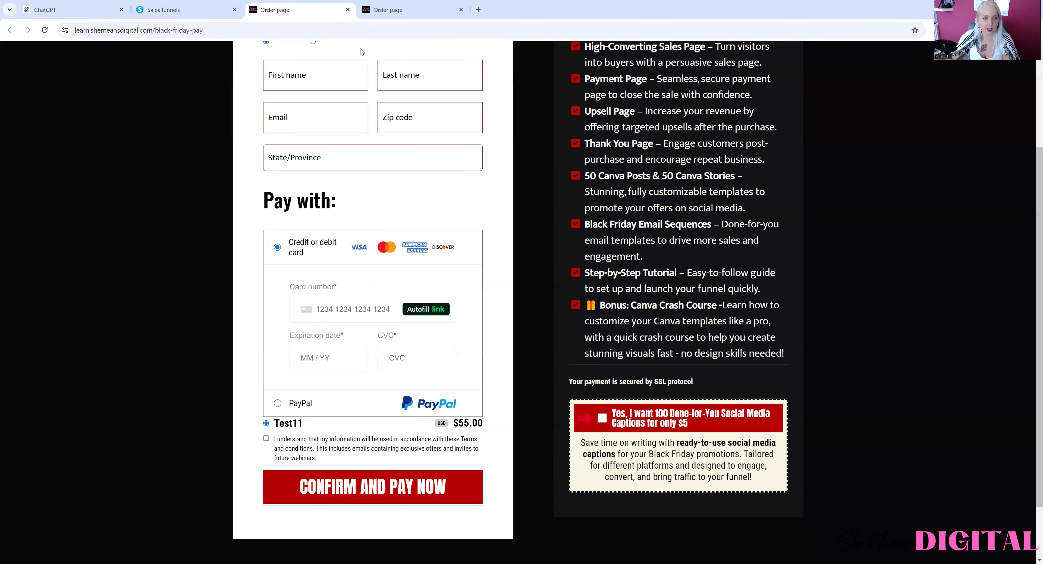
{"action": "key", "text": "ctrl+w"}
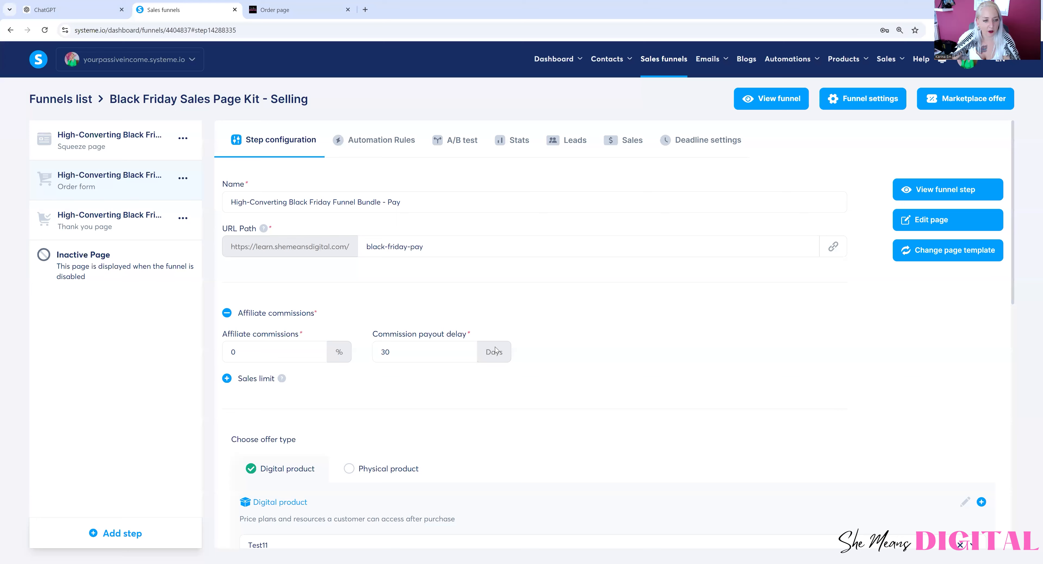
- Review the order form's Test11 product, coupons and order bump product, including their tags and price plans
{"action": "scroll", "coordinate": [381, 289], "scroll_direction": "down", "scroll_amount": 3}
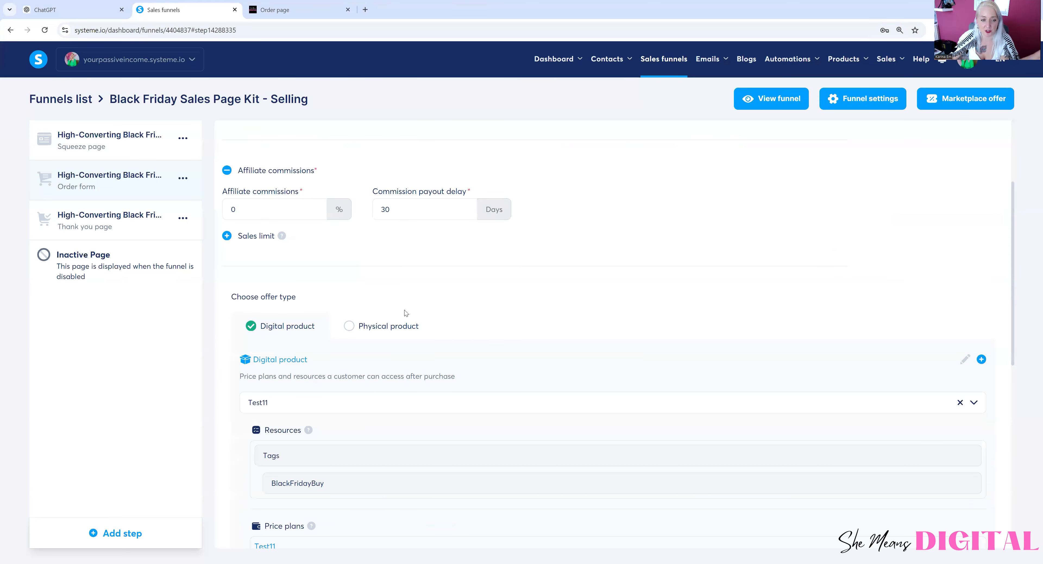
{"action": "scroll", "coordinate": [400, 257], "scroll_direction": "down", "scroll_amount": 3}
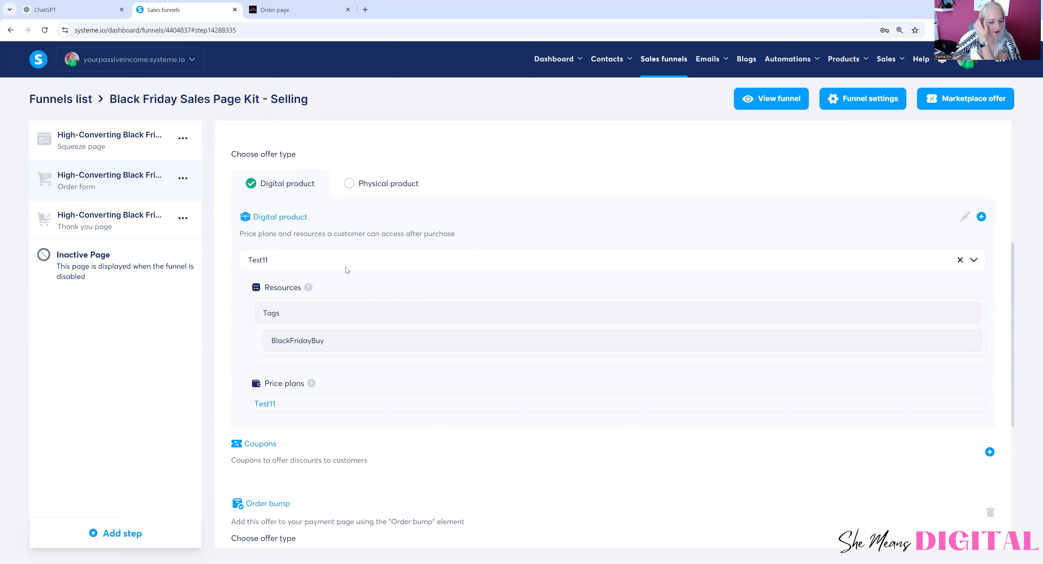
{"action": "scroll", "coordinate": [345, 266], "scroll_direction": "down", "scroll_amount": 3}
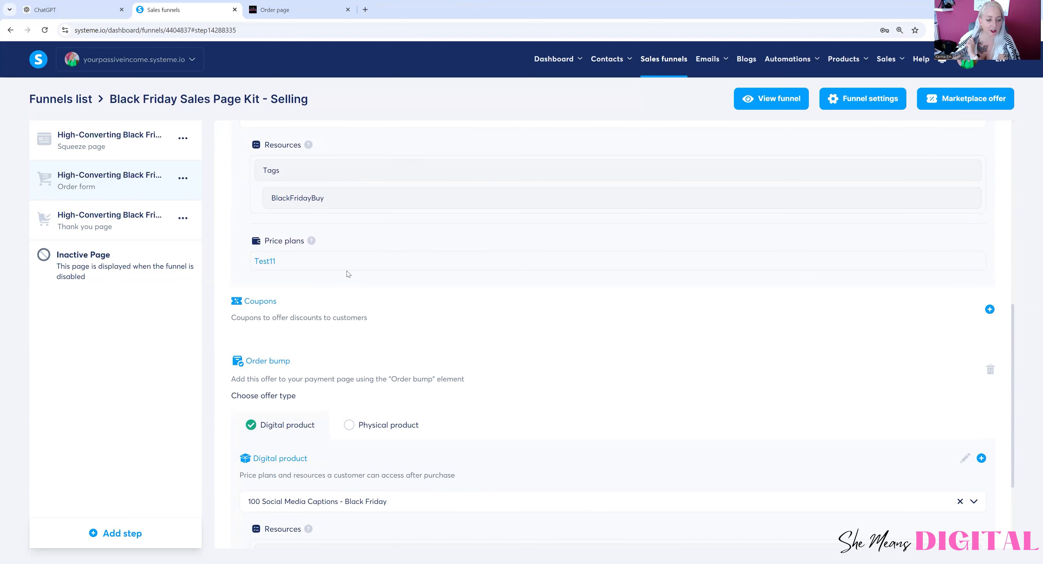
{"action": "scroll", "coordinate": [347, 270], "scroll_direction": "down", "scroll_amount": 3}
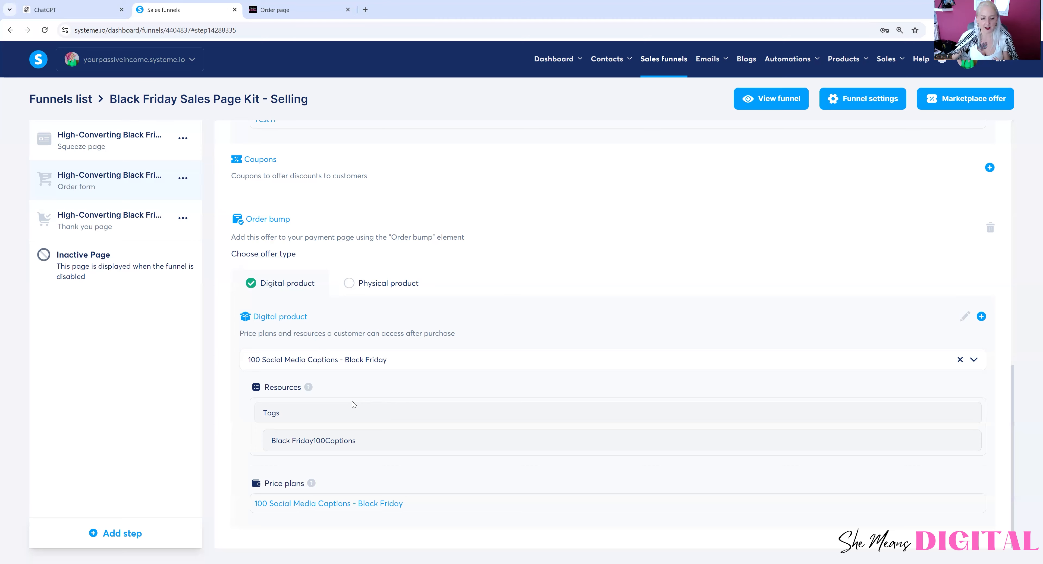
{"action": "scroll", "coordinate": [743, 365], "scroll_direction": "up", "scroll_amount": 8}
{"action": "scroll", "coordinate": [892, 314], "scroll_direction": "up", "scroll_amount": 5}
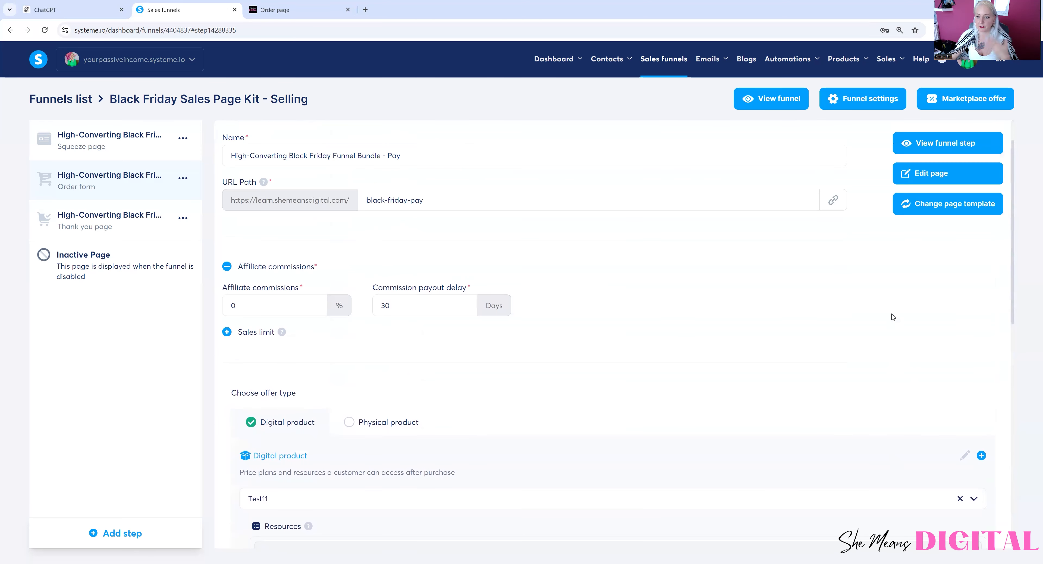
- Open the order form's automation rules and look at the New sale rule
{"action": "scroll", "coordinate": [549, 322], "scroll_direction": "down", "scroll_amount": 4}
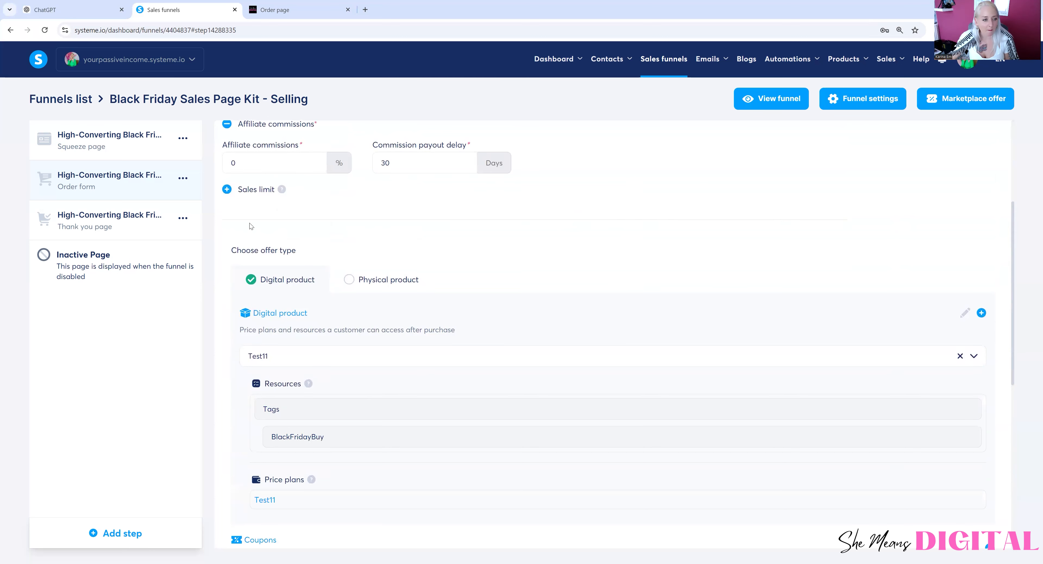
{"action": "scroll", "coordinate": [358, 155], "scroll_direction": "up", "scroll_amount": 5}
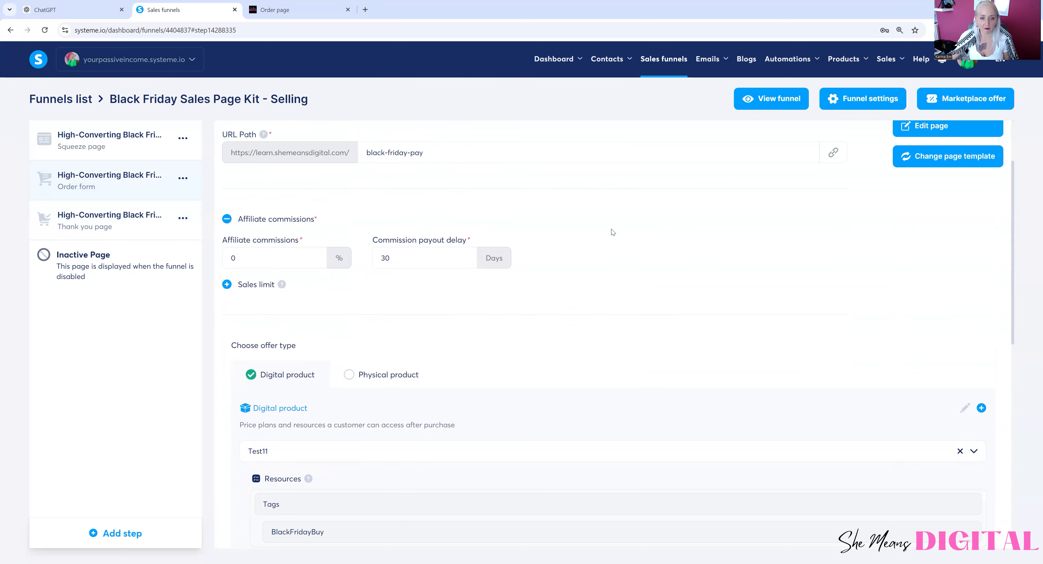
{"action": "left_click", "coordinate": [358, 154]}
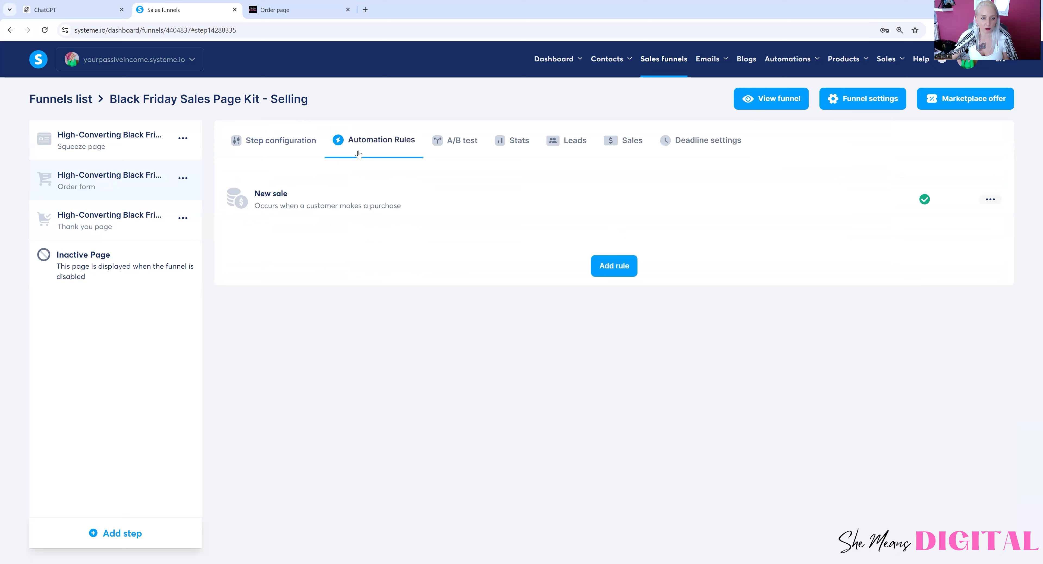
{"action": "left_click", "coordinate": [324, 204]}
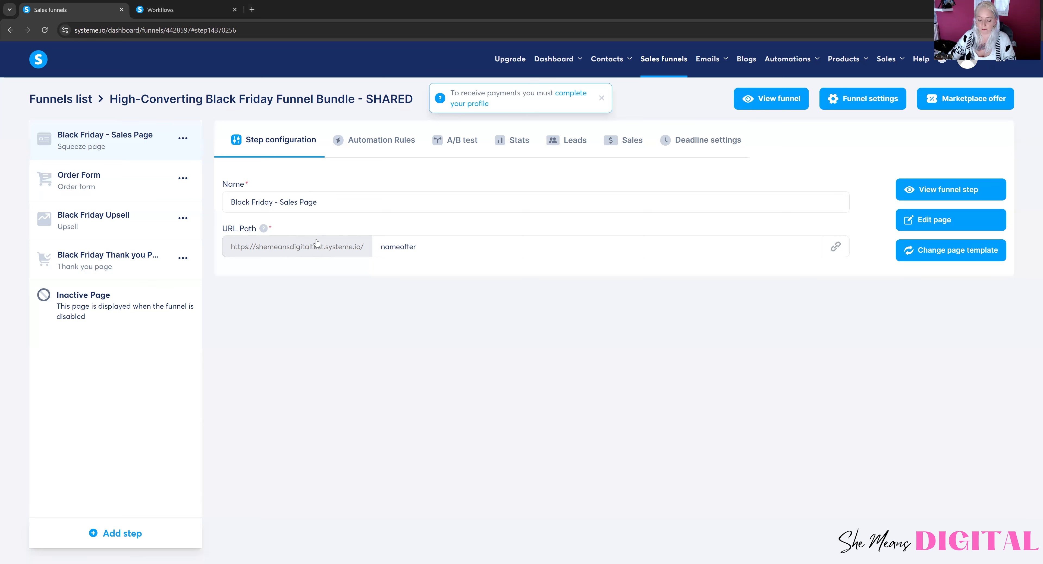
- Set the URL path of the shared funnel's Black Friday - Sales Page step to "addname" and copy the page link
{"action": "left_click", "coordinate": [351, 248]}
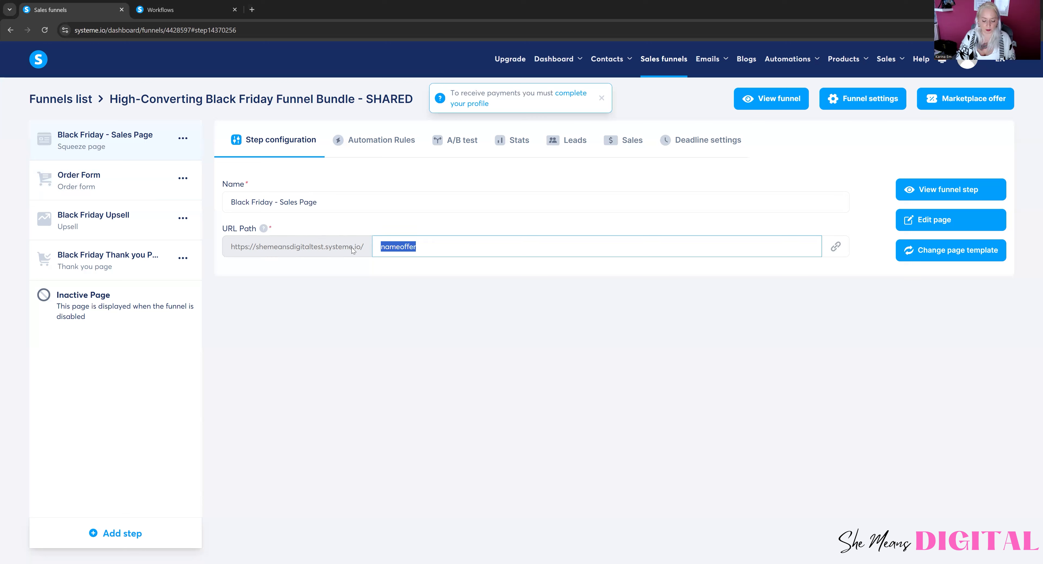
{"action": "type", "text": "changeyo"}
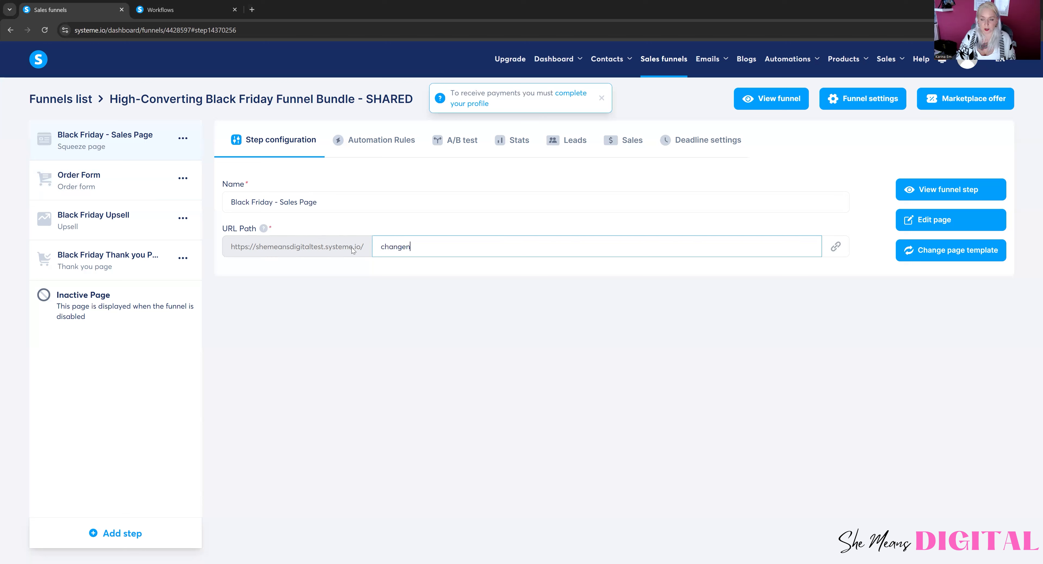
{"action": "type", "text": "ururl"}
{"action": "key", "text": "BackSpace"}
{"action": "key", "text": "BackSpace"}
{"action": "key", "text": "BackSpace"}
{"action": "key", "text": "BackSpace"}
{"action": "key", "text": "BackSpace"}
{"action": "key", "text": "BackSpace"}
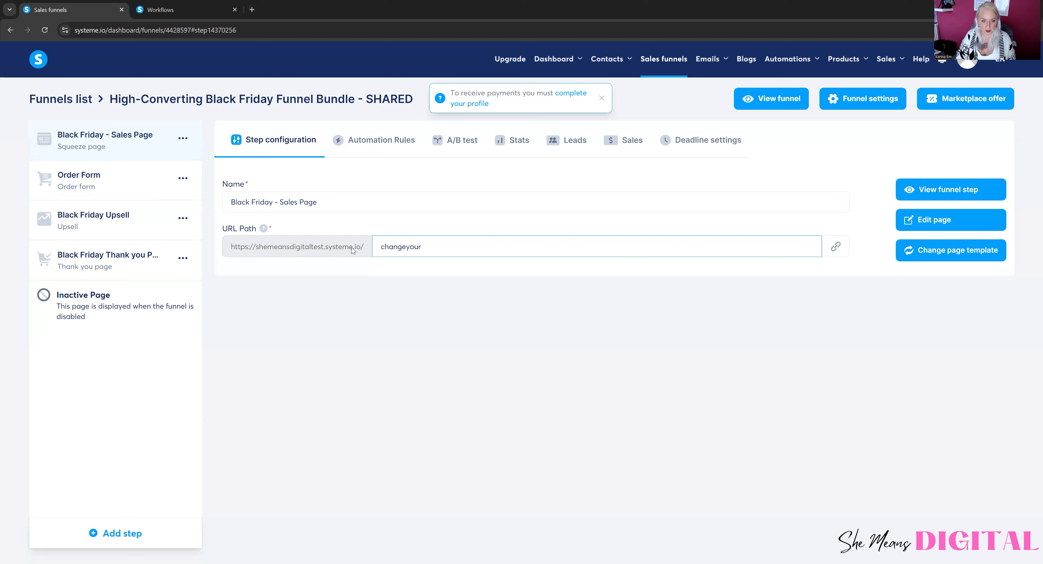
{"action": "type", "text": "ou"}
{"action": "key", "text": "BackSpace"}
{"action": "key", "text": "BackSpace"}
{"action": "key", "text": "BackSpace"}
{"action": "key", "text": "BackSpace"}
{"action": "key", "text": "BackSpace"}
{"action": "key", "text": "BackSpace"}
{"action": "key", "text": "BackSpace"}
{"action": "key", "text": "BackSpace"}
{"action": "key", "text": "BackSpace"}
{"action": "type", "text": "addaname"}
{"action": "key", "text": "BackSpace"}
{"action": "key", "text": "BackSpace"}
{"action": "key", "text": "BackSpace"}
{"action": "key", "text": "BackSpace"}
{"action": "key", "text": "BackSpace"}
{"action": "type", "text": "name"}
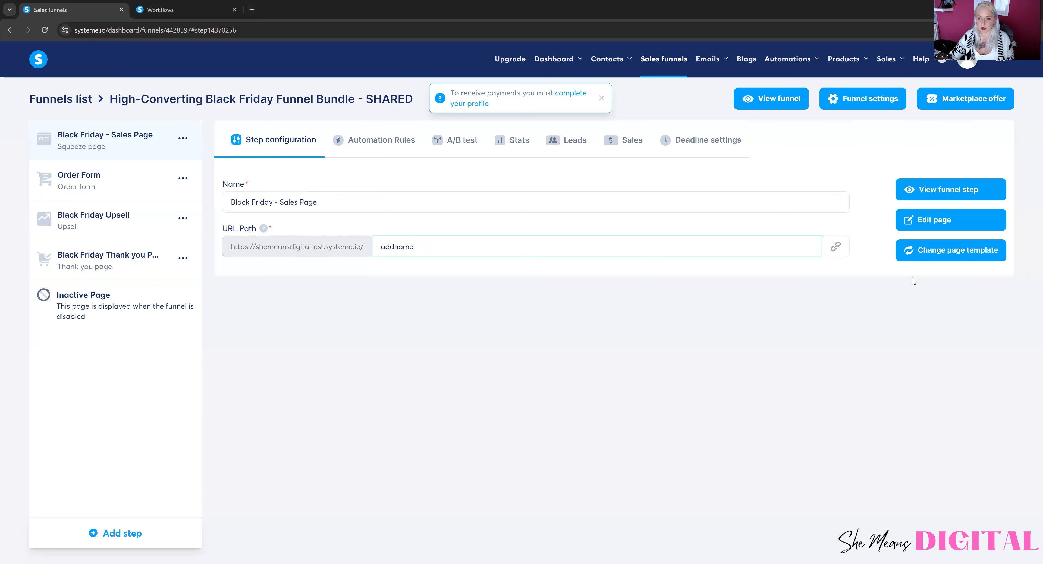
{"action": "left_click", "coordinate": [835, 246]}
{"action": "left_click", "coordinate": [835, 247]}
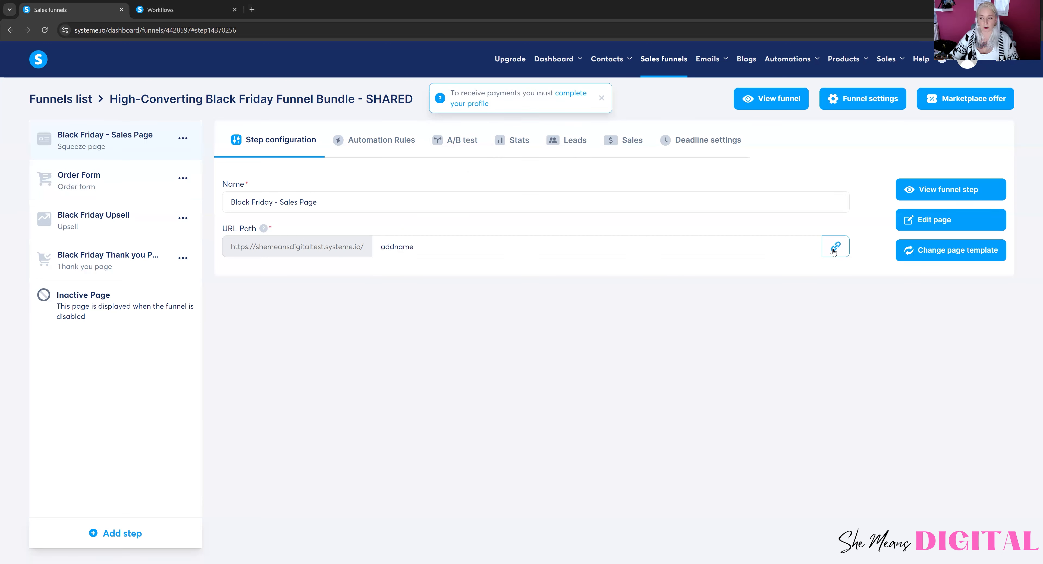
{"action": "left_click", "coordinate": [832, 226]}
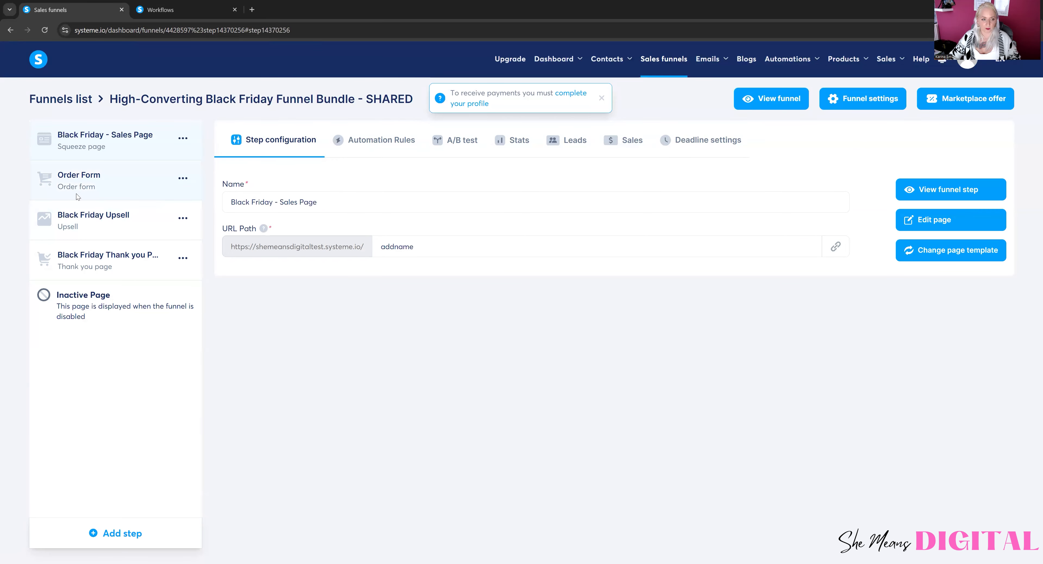
- Open the shared funnel's Order Form step and copy its page link
{"action": "left_click", "coordinate": [86, 182]}
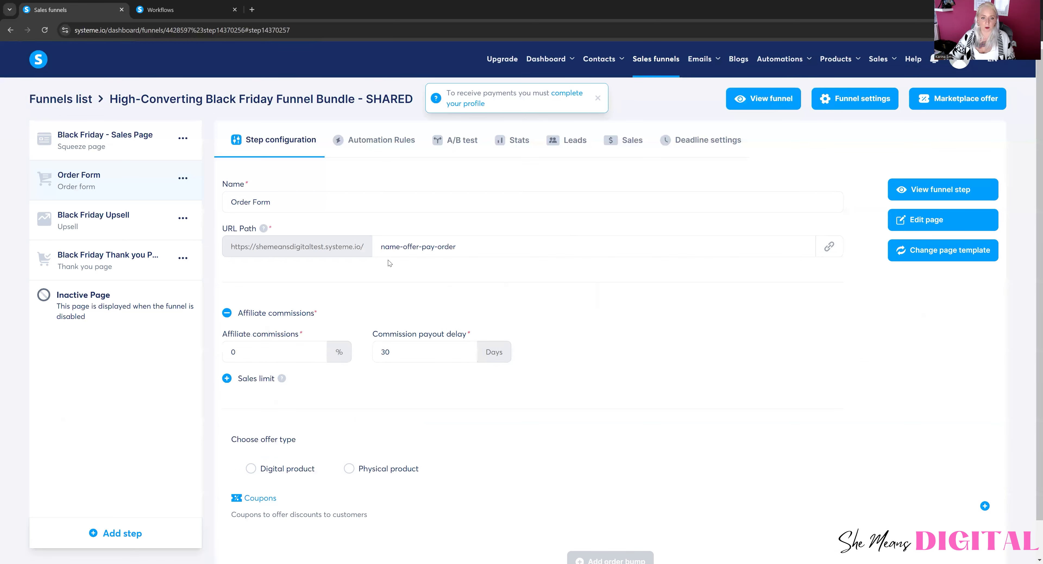
{"action": "left_click", "coordinate": [829, 246]}
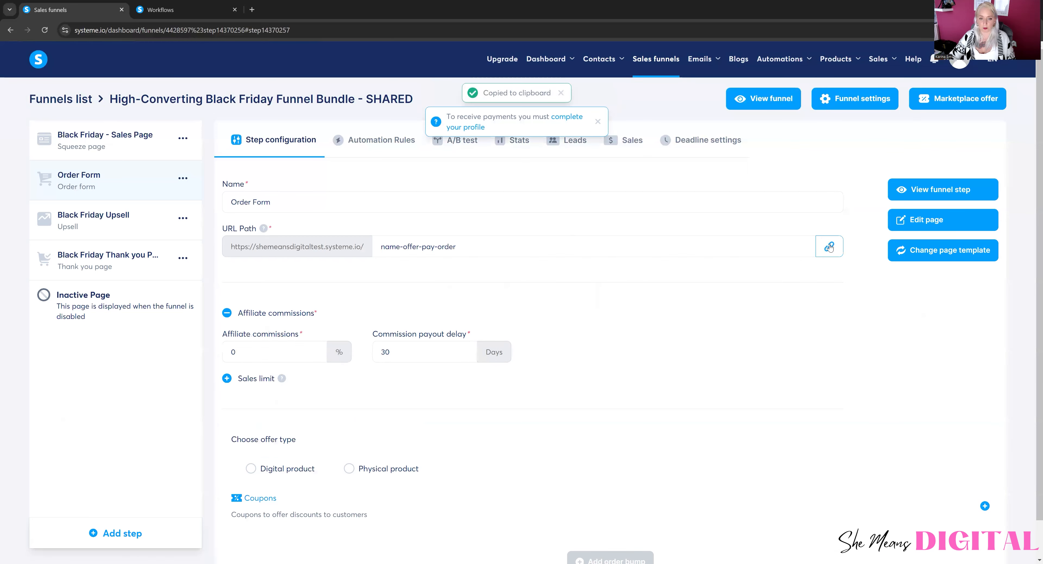
{"action": "left_click", "coordinate": [830, 247]}
{"action": "scroll", "coordinate": [672, 298], "scroll_direction": "down", "scroll_amount": 1}
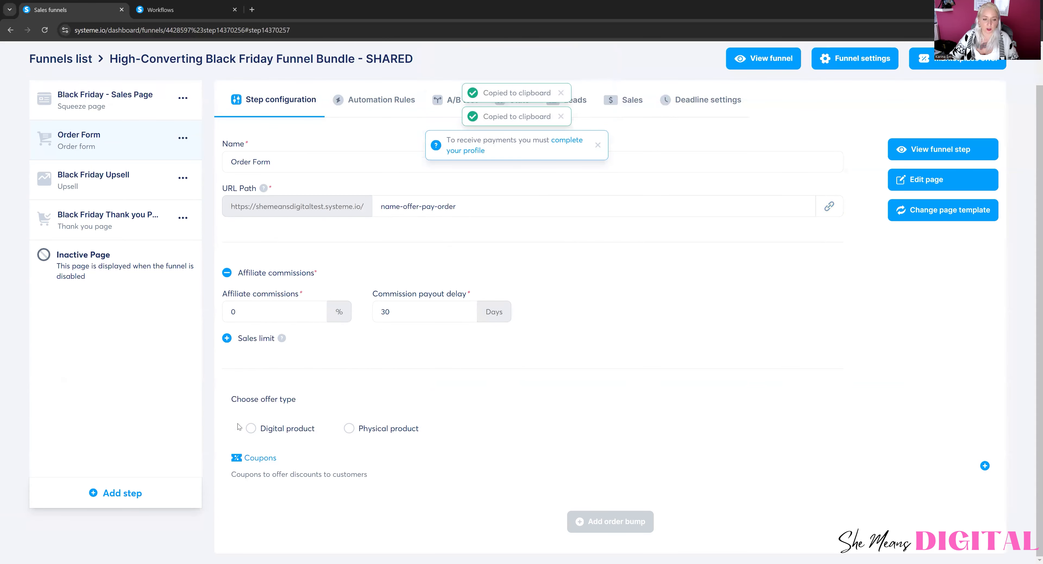
{"action": "scroll", "coordinate": [464, 378], "scroll_direction": "up", "scroll_amount": 1}
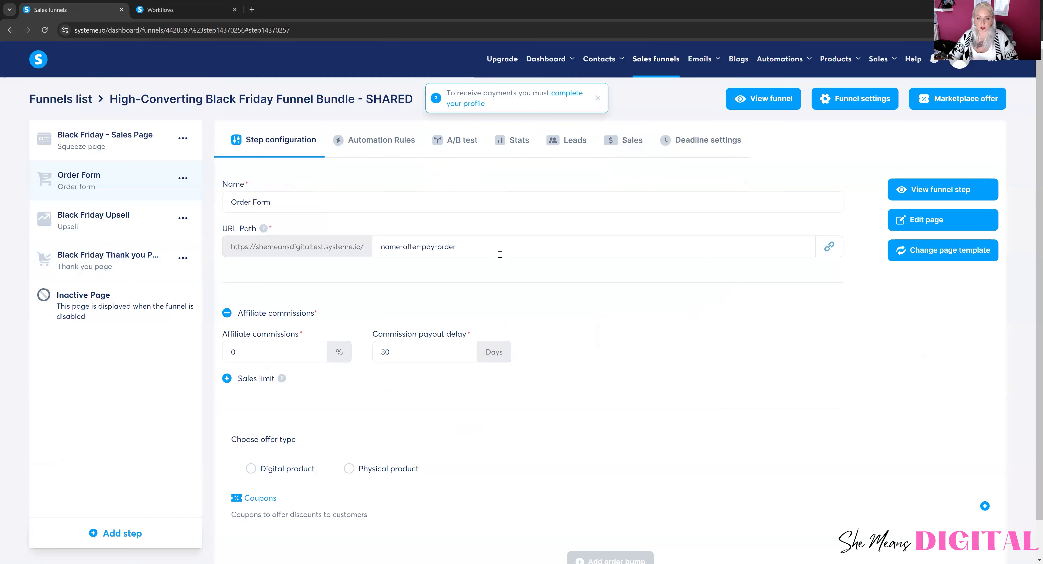
- Open the Black Friday - Sales Page step in the page editor
{"action": "left_click", "coordinate": [111, 138]}
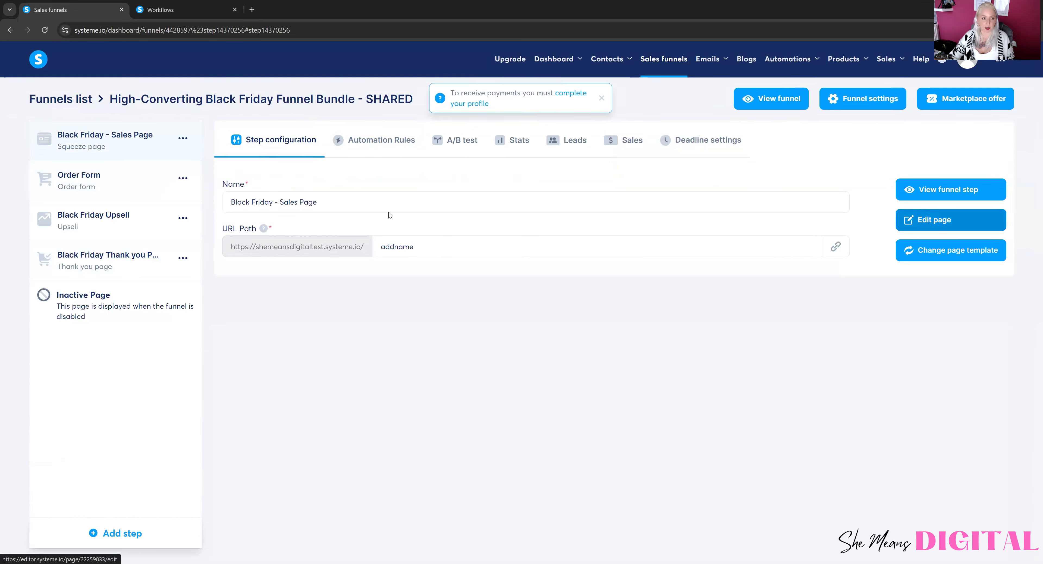
{"action": "left_click", "coordinate": [930, 222]}
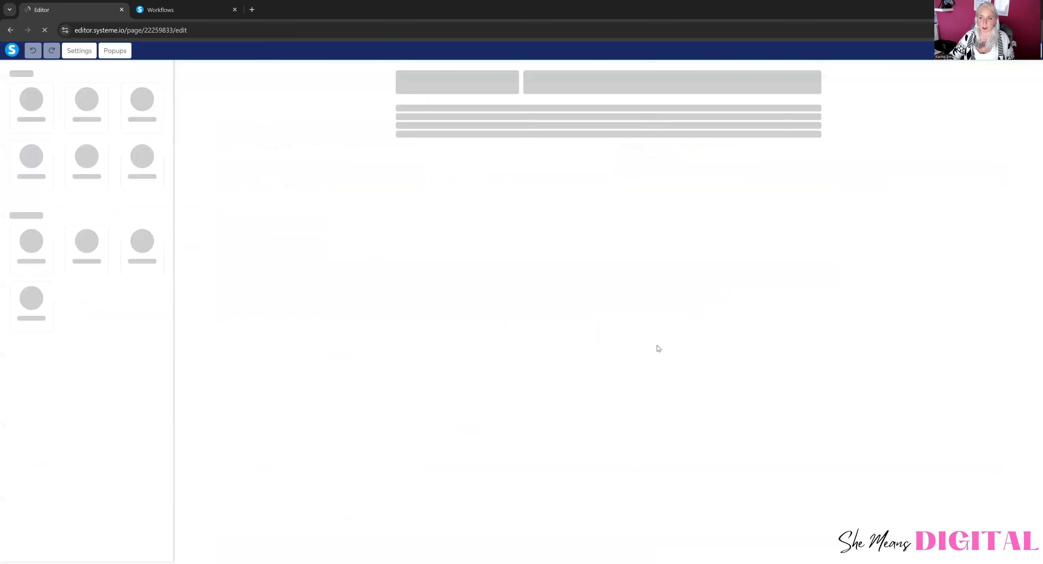
{"action": "scroll", "coordinate": [645, 339], "scroll_direction": "down", "scroll_amount": 10}
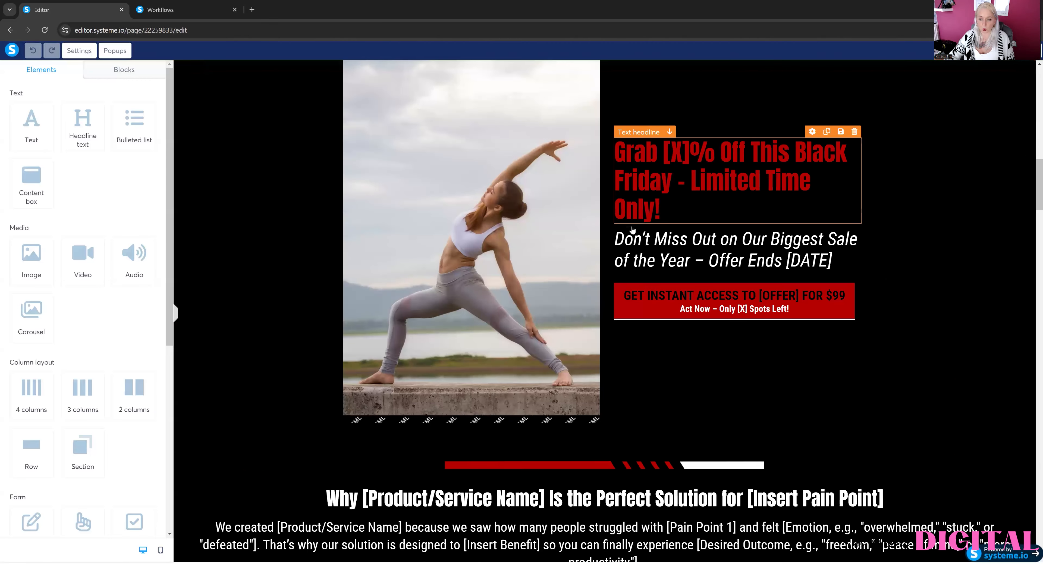
- Link the "GET INSTANT ACCESS" button beside the yoga image to the copied order form URL ending in name-offer-pay-order, using the Open URL action
{"action": "scroll", "coordinate": [721, 212], "scroll_direction": "down", "scroll_amount": 2}
{"action": "left_click", "coordinate": [722, 301]}
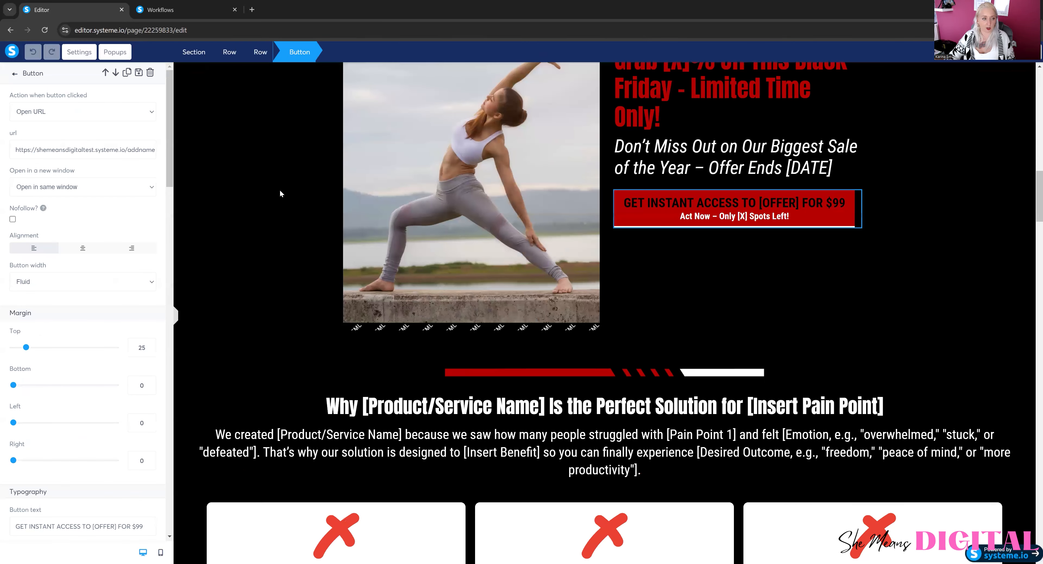
{"action": "triple_click", "coordinate": [87, 151]}
{"action": "key", "text": "ctrl+v"}
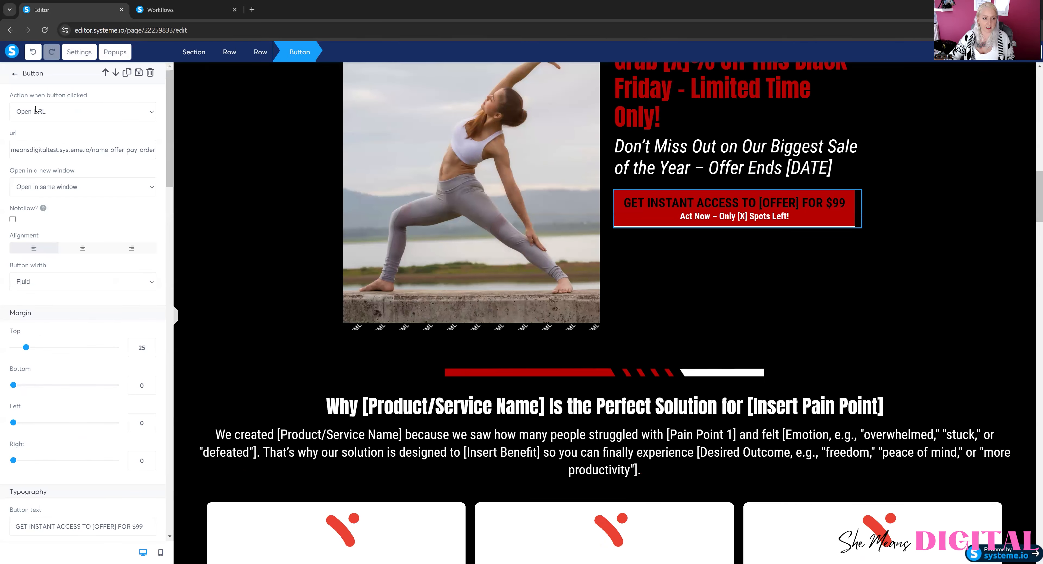
{"action": "left_click", "coordinate": [59, 112]}
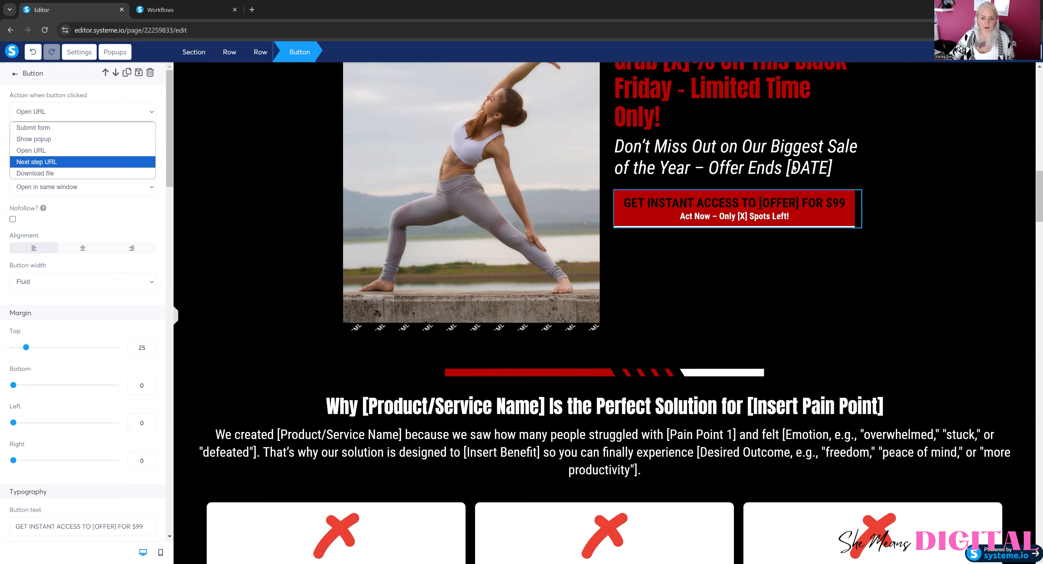
{"action": "left_click", "coordinate": [33, 151]}
{"action": "left_click_drag", "start_coordinate": [11, 149], "coordinate": [174, 155]}
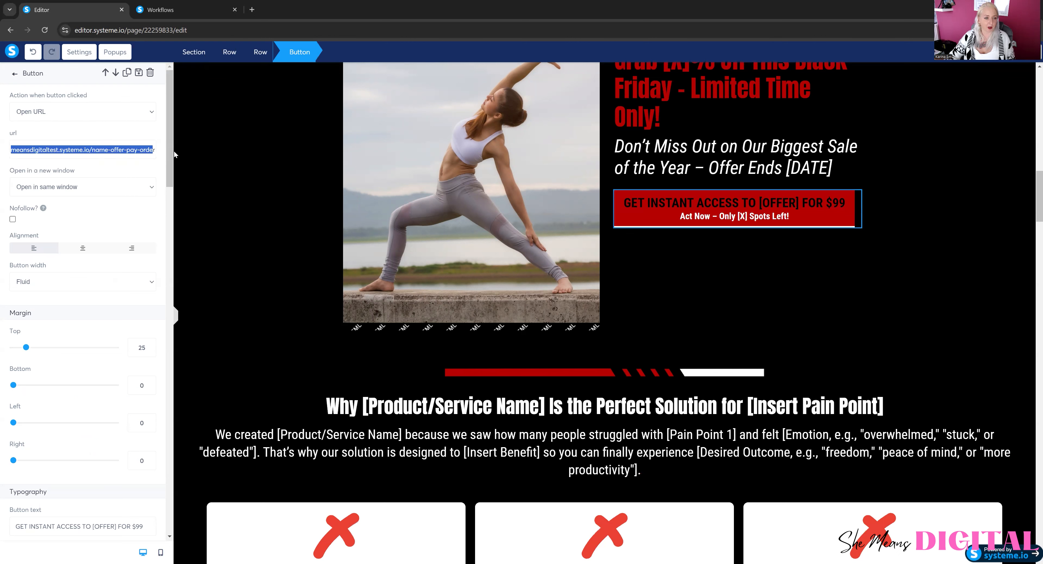
{"action": "left_click", "coordinate": [125, 152]}
{"action": "left_click", "coordinate": [772, 318]}
- Link the black "GET INSTANT ACCESS" button in the red section above the Main Offer headline to the order form URL
{"action": "scroll", "coordinate": [772, 319], "scroll_direction": "down", "scroll_amount": 5}
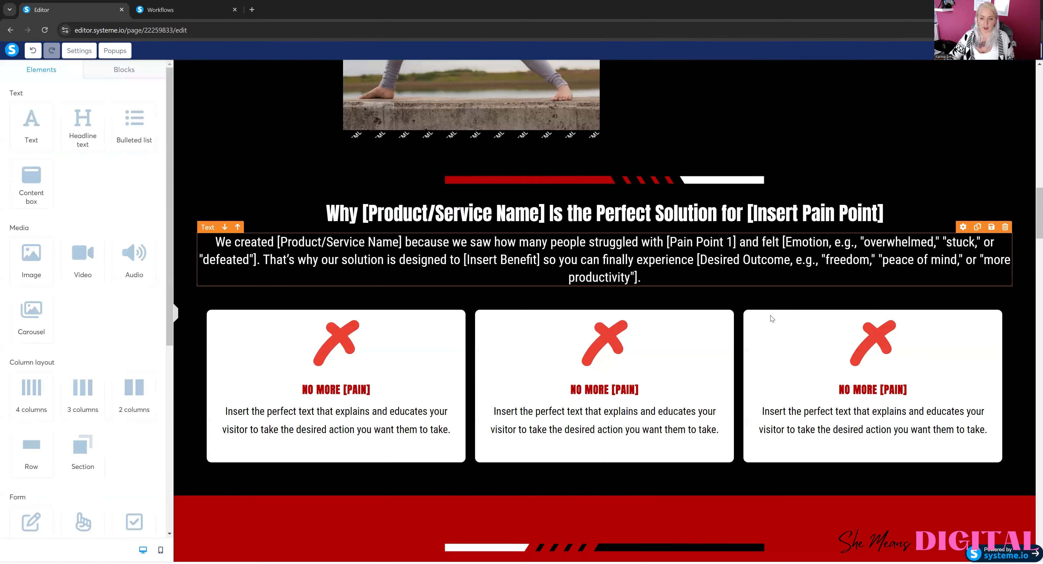
{"action": "scroll", "coordinate": [772, 318], "scroll_direction": "down", "scroll_amount": 8}
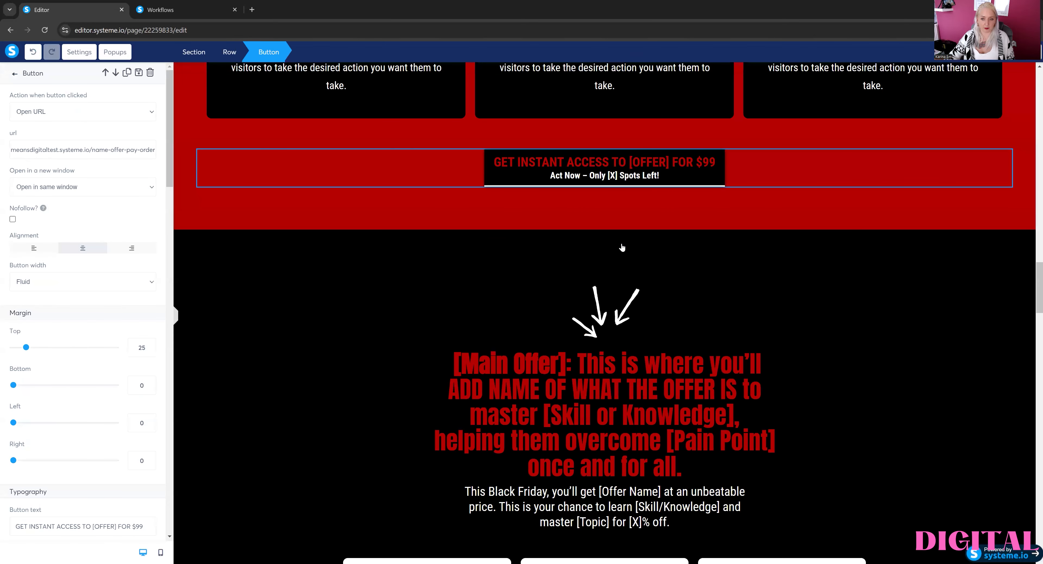
{"action": "left_click", "coordinate": [622, 247]}
- Paste the order form URL into the "GET INSTANT ACCESS" button above the "How [Product/Service Name] Transforms Your Life" section
{"action": "scroll", "coordinate": [622, 247], "scroll_direction": "down", "scroll_amount": 5}
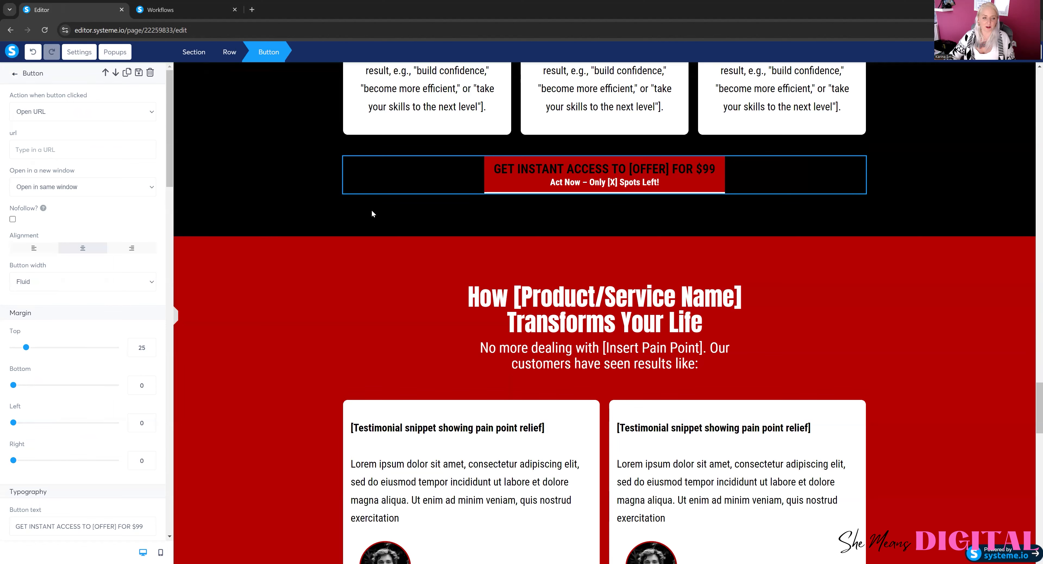
{"action": "left_click", "coordinate": [59, 150]}
{"action": "key", "text": "ctrl+v"}
{"action": "left_click", "coordinate": [302, 220]}
- Set the URL of the "GET INSTANT ACCESS" button under the 100% Risk-Free guarantee to the order form link
{"action": "scroll", "coordinate": [306, 222], "scroll_direction": "down", "scroll_amount": 4}
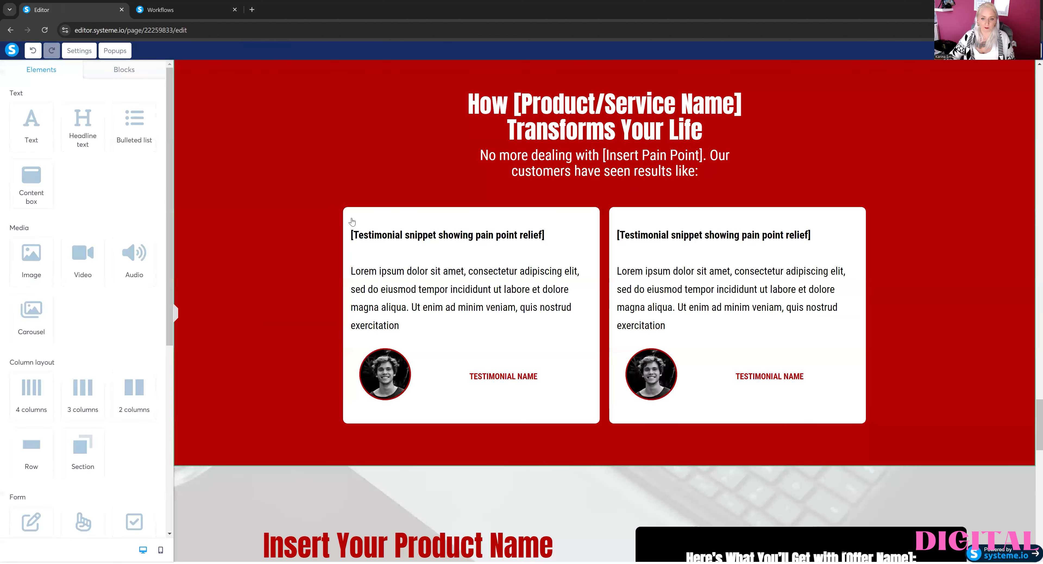
{"action": "scroll", "coordinate": [522, 236], "scroll_direction": "down", "scroll_amount": 10}
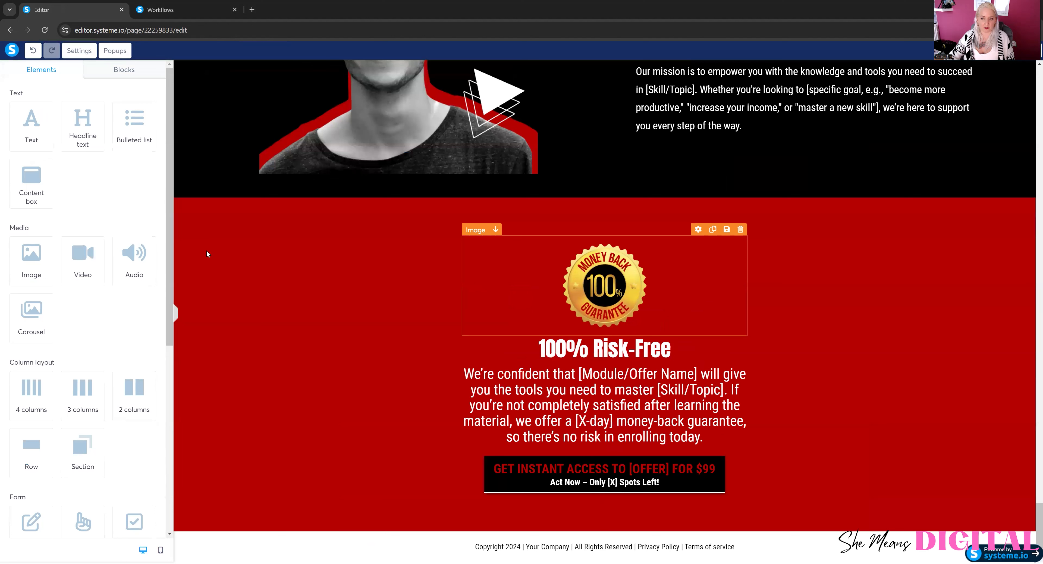
{"action": "left_click", "coordinate": [80, 149]}
{"action": "key", "text": "ctrl+v"}
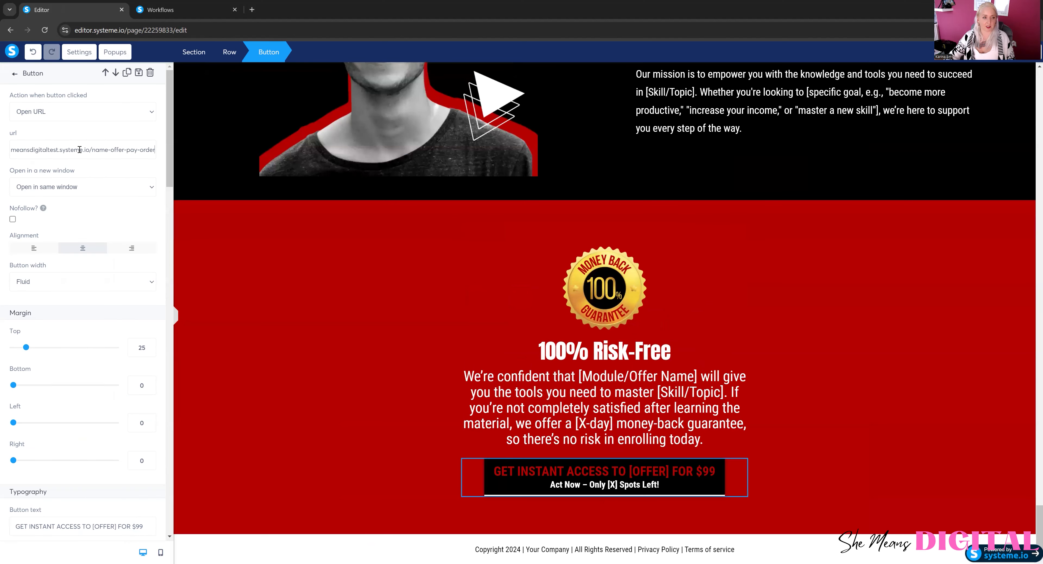
- Save the sales page, preview it, and follow one of its linked buttons to the order form
{"action": "left_click", "coordinate": [1002, 52]}
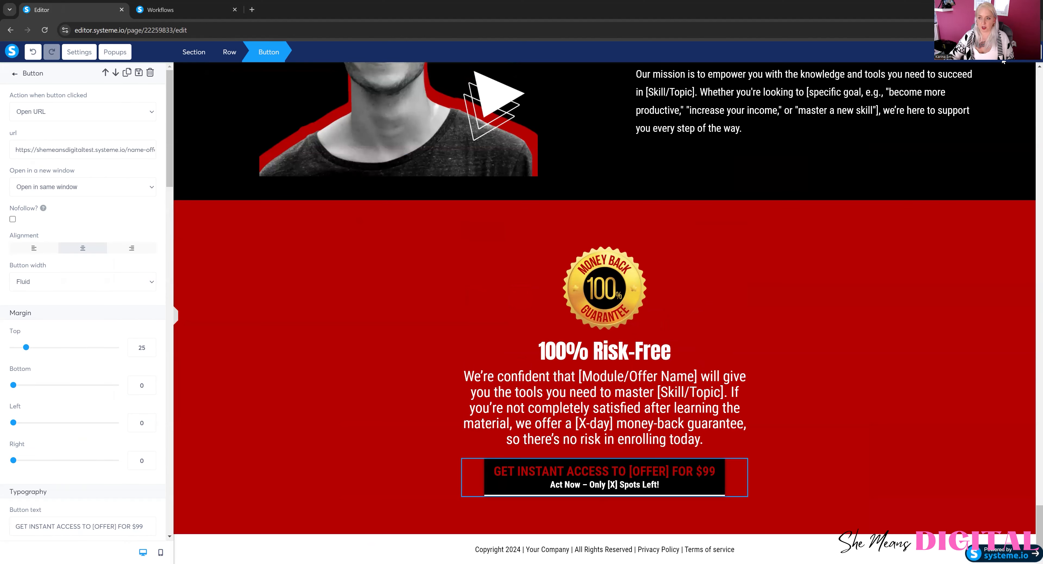
{"action": "left_click", "coordinate": [998, 52]}
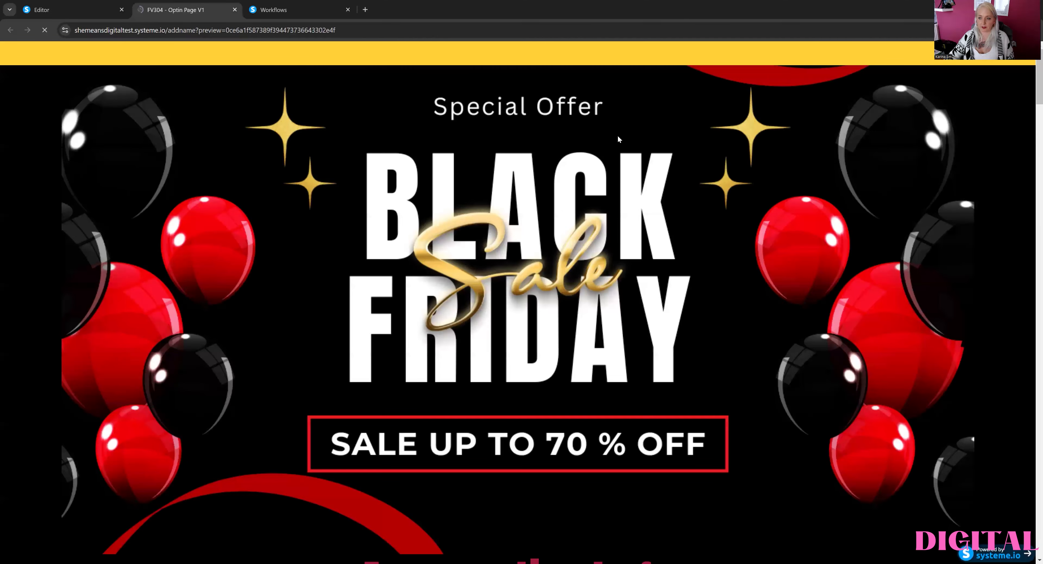
{"action": "scroll", "coordinate": [604, 211], "scroll_direction": "down", "scroll_amount": 4}
{"action": "scroll", "coordinate": [606, 212], "scroll_direction": "down", "scroll_amount": 10}
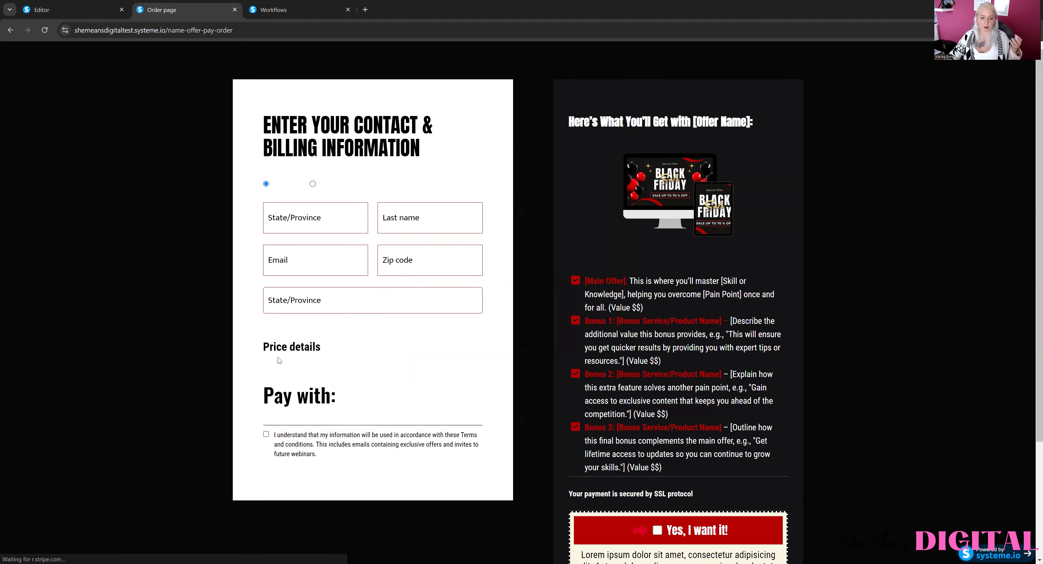
- Review the live order page's contact fields, price details, payment area and order bump, and close the preview
{"action": "left_click_drag", "start_coordinate": [278, 357], "coordinate": [401, 391]}
{"action": "left_click", "coordinate": [310, 354]}
{"action": "scroll", "coordinate": [329, 365], "scroll_direction": "down", "scroll_amount": 3}
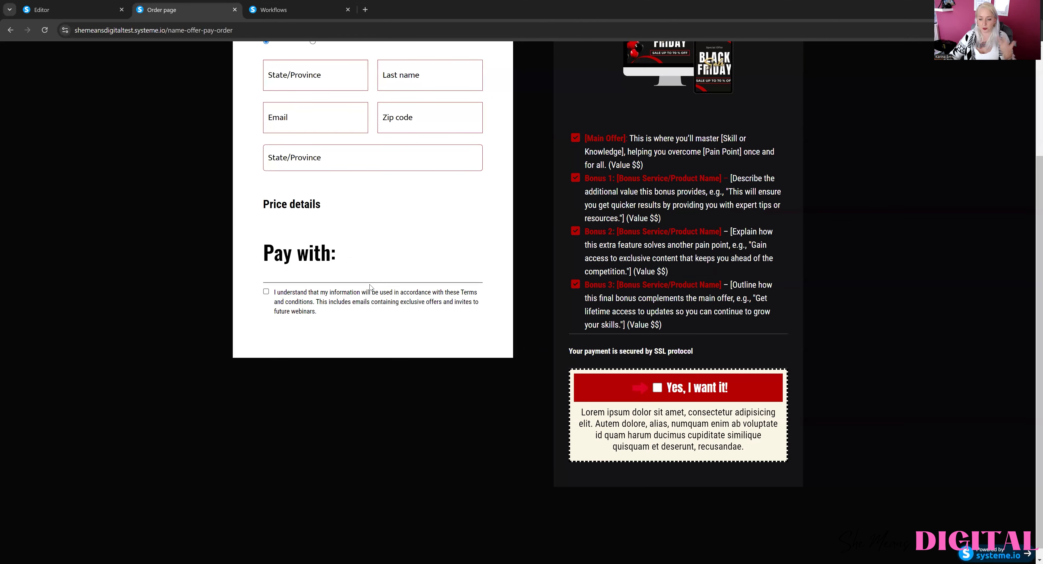
{"action": "scroll", "coordinate": [314, 269], "scroll_direction": "up", "scroll_amount": 3}
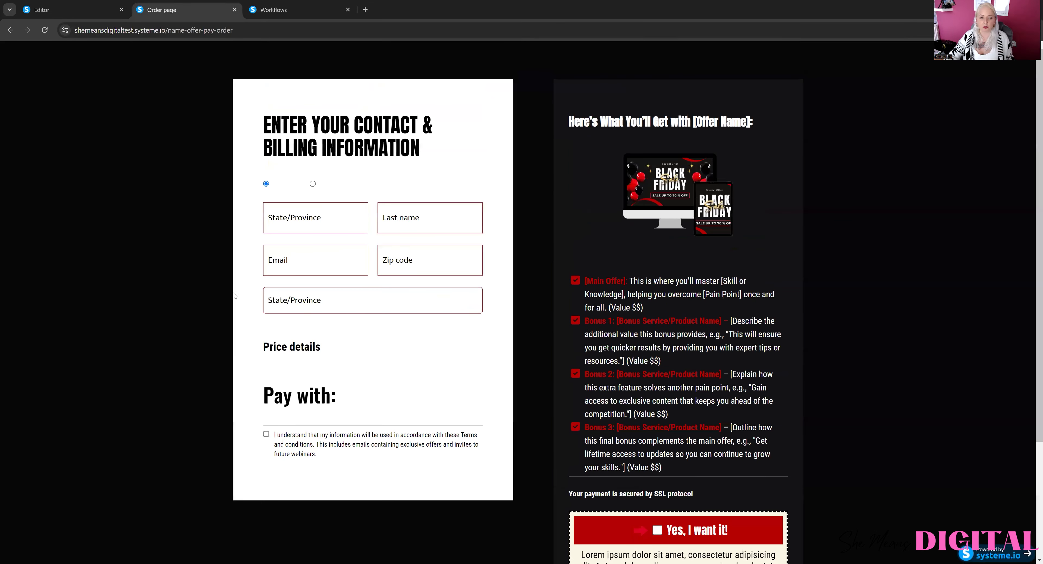
{"action": "scroll", "coordinate": [437, 255], "scroll_direction": "down", "scroll_amount": 3}
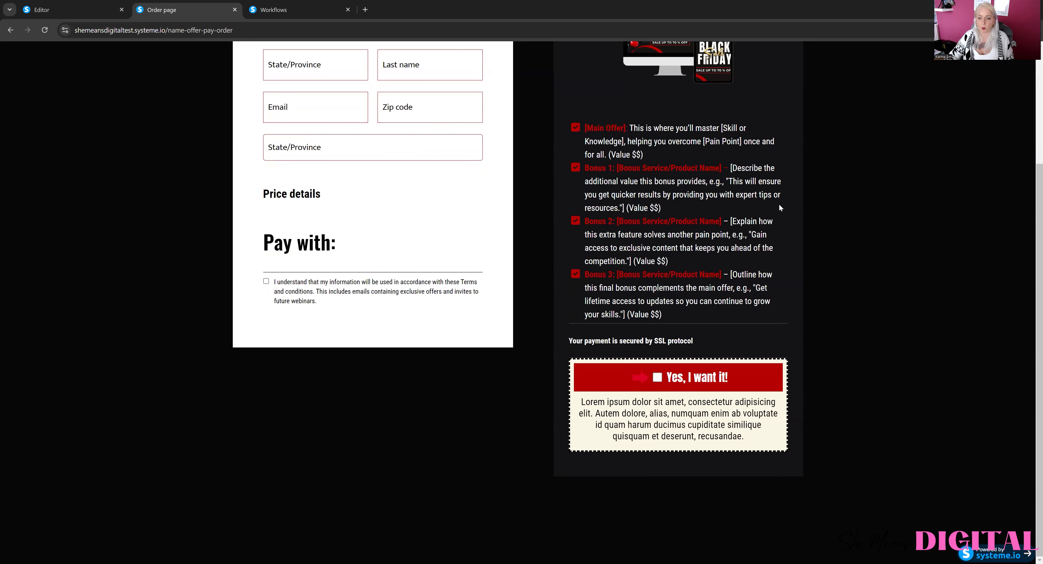
{"action": "scroll", "coordinate": [780, 207], "scroll_direction": "up", "scroll_amount": 3}
{"action": "scroll", "coordinate": [709, 345], "scroll_direction": "down", "scroll_amount": 2}
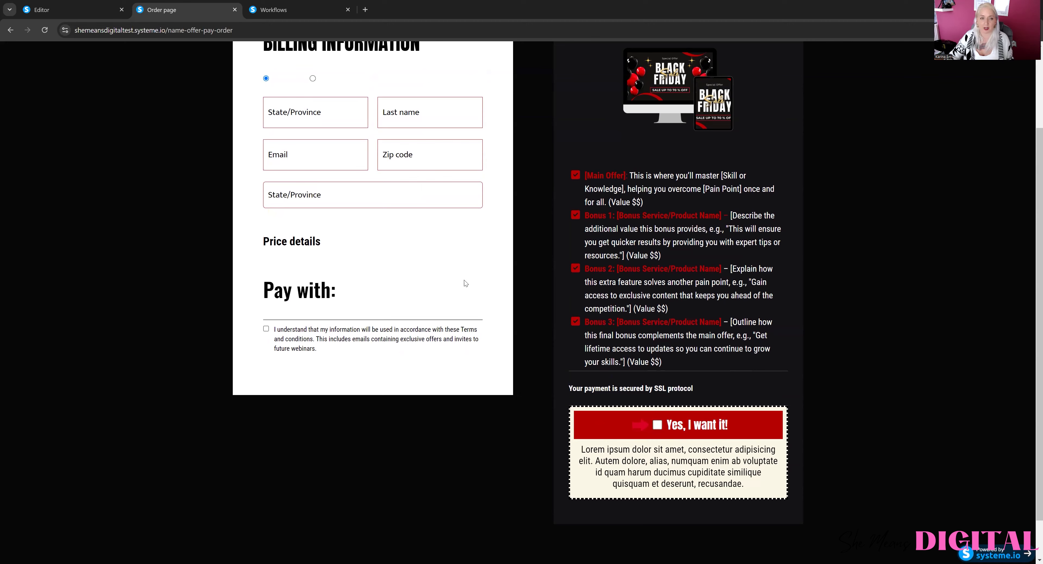
{"action": "left_click", "coordinate": [235, 9]}
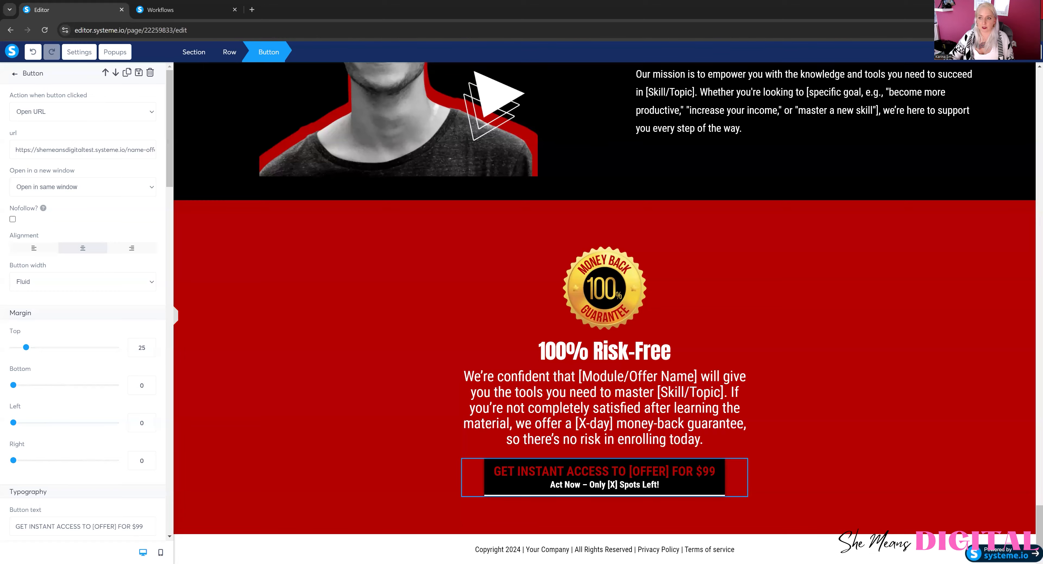
- Exit the sales page editor and open the Black Friday Upsell step's page for editing
{"action": "left_click", "coordinate": [1028, 52]}
{"action": "left_click", "coordinate": [81, 219]}
{"action": "left_click", "coordinate": [932, 220]}
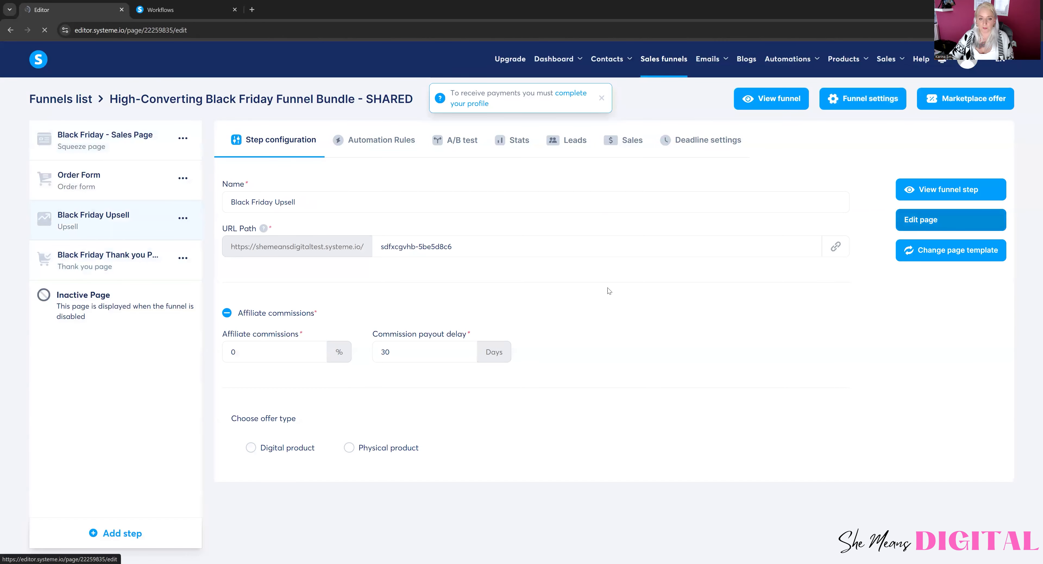
- Examine the "MAKE IT MINE NOW" accept offer button and the "Decline offer" button on the upsell page, including their settings
{"action": "scroll", "coordinate": [605, 292], "scroll_direction": "down", "scroll_amount": 5}
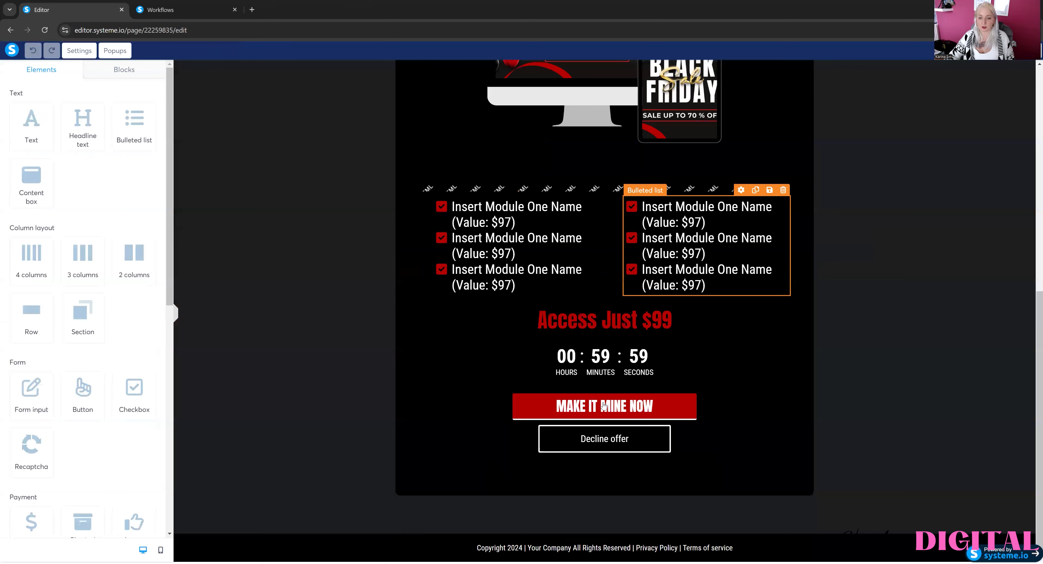
{"action": "left_click", "coordinate": [603, 405]}
{"action": "left_click", "coordinate": [469, 380]}
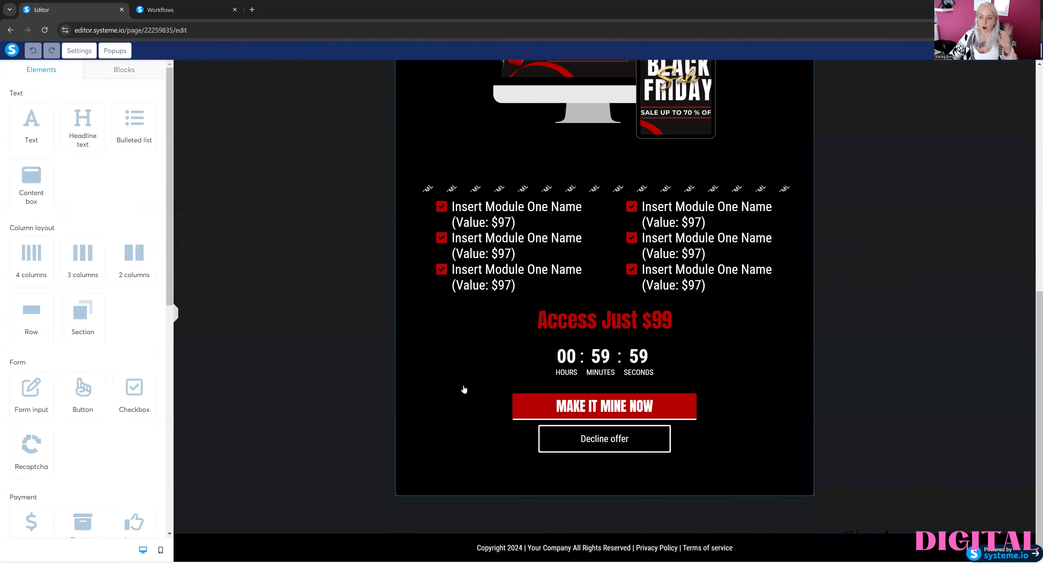
{"action": "scroll", "coordinate": [122, 349], "scroll_direction": "down", "scroll_amount": 5}
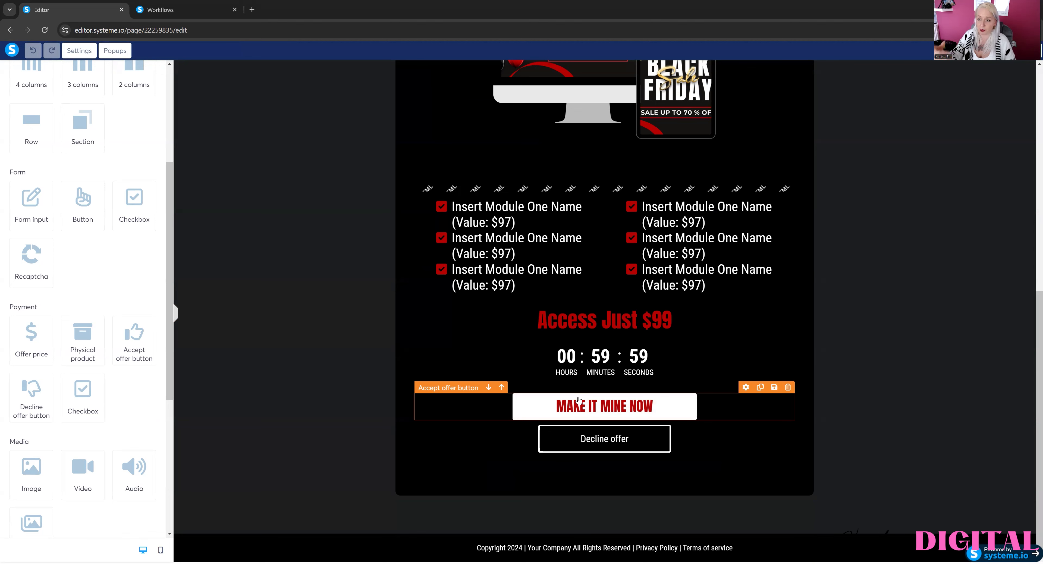
{"action": "left_click", "coordinate": [651, 410]}
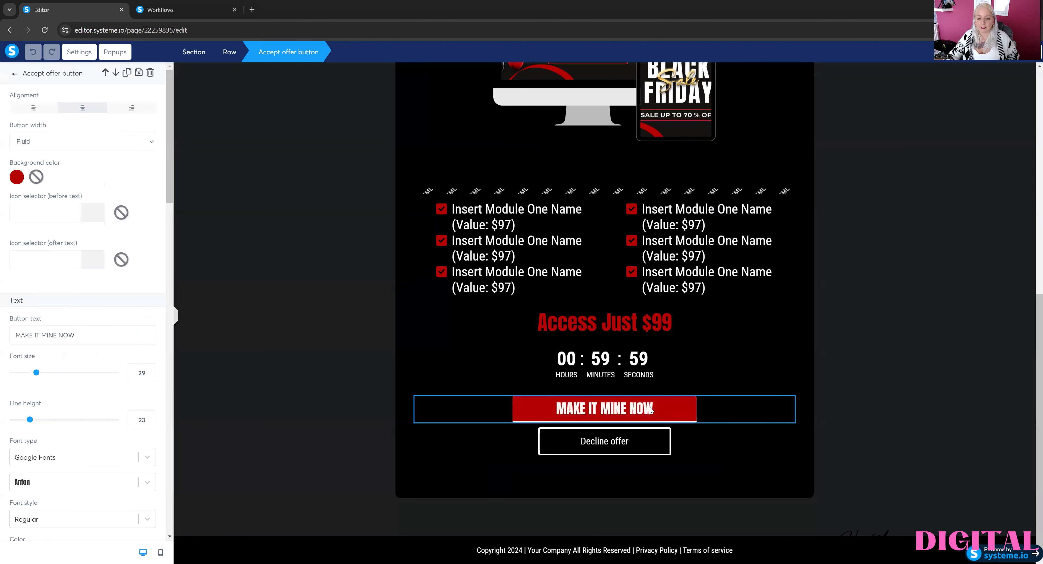
{"action": "left_click", "coordinate": [563, 414]}
{"action": "left_click", "coordinate": [617, 436]}
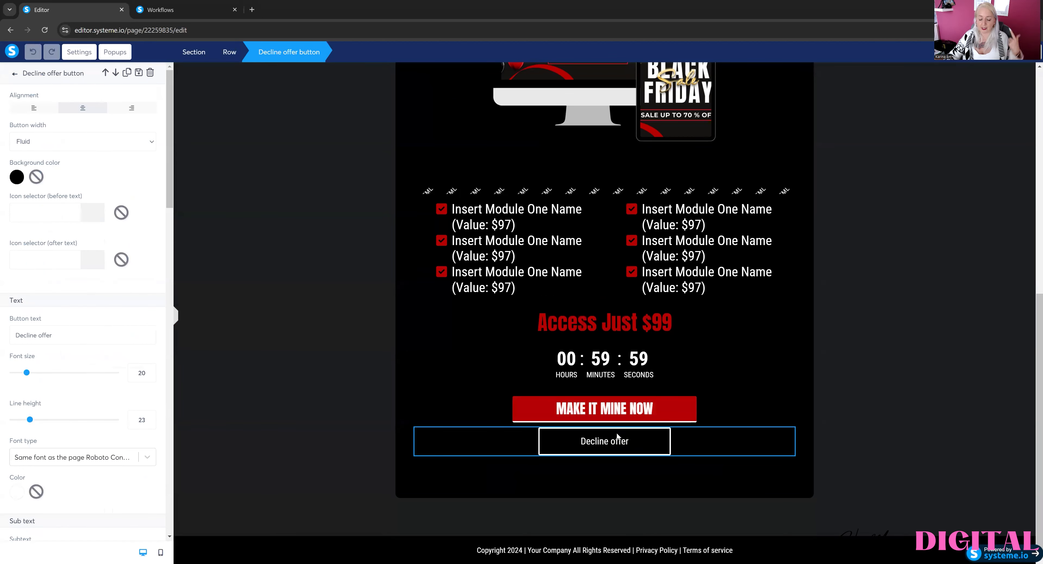
{"action": "left_click", "coordinate": [619, 413]}
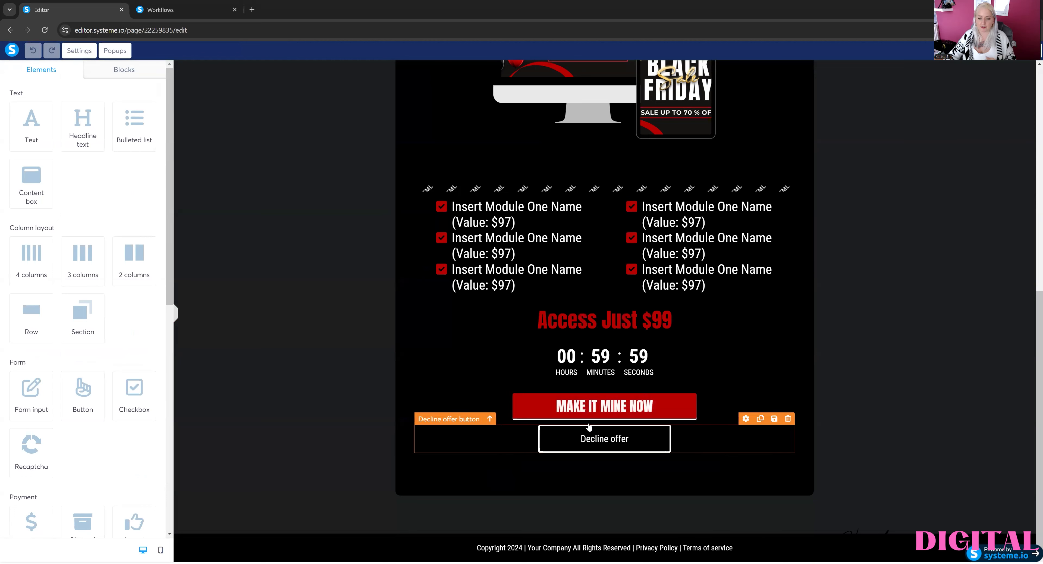
{"action": "scroll", "coordinate": [587, 389], "scroll_direction": "up", "scroll_amount": 2}
{"action": "scroll", "coordinate": [587, 410], "scroll_direction": "down", "scroll_amount": 2}
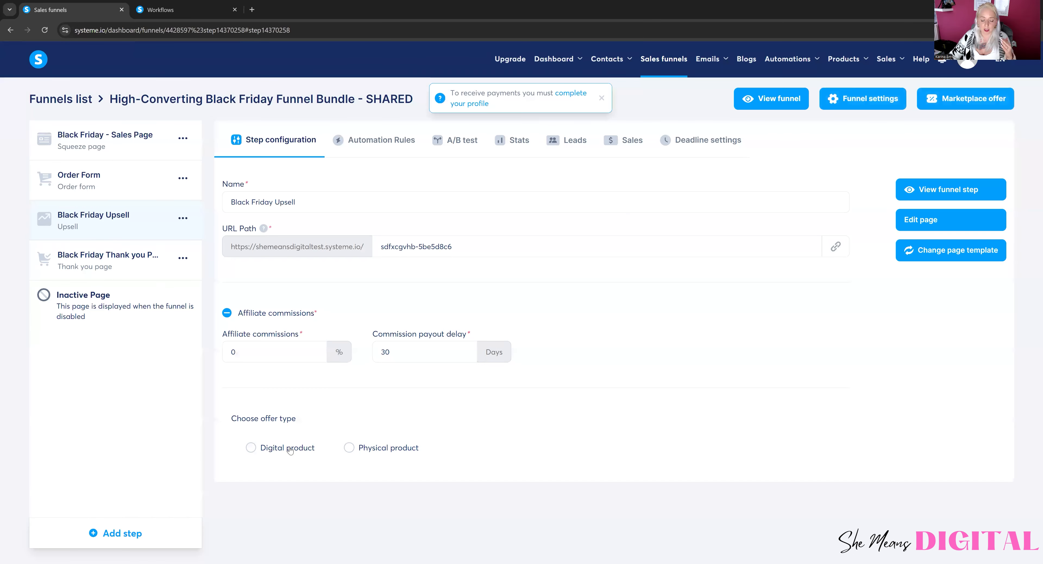
- Check the digital and physical product options for the Black Friday Upsell's offer type, and view the step's automation rules
{"action": "left_click", "coordinate": [289, 450]}
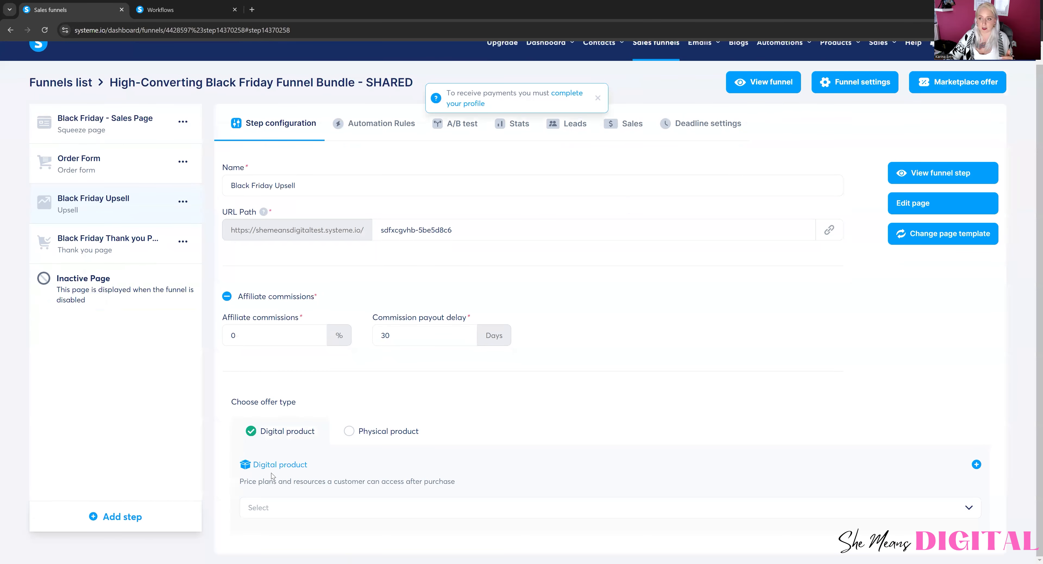
{"action": "left_click", "coordinate": [303, 510]}
{"action": "left_click", "coordinate": [301, 493]}
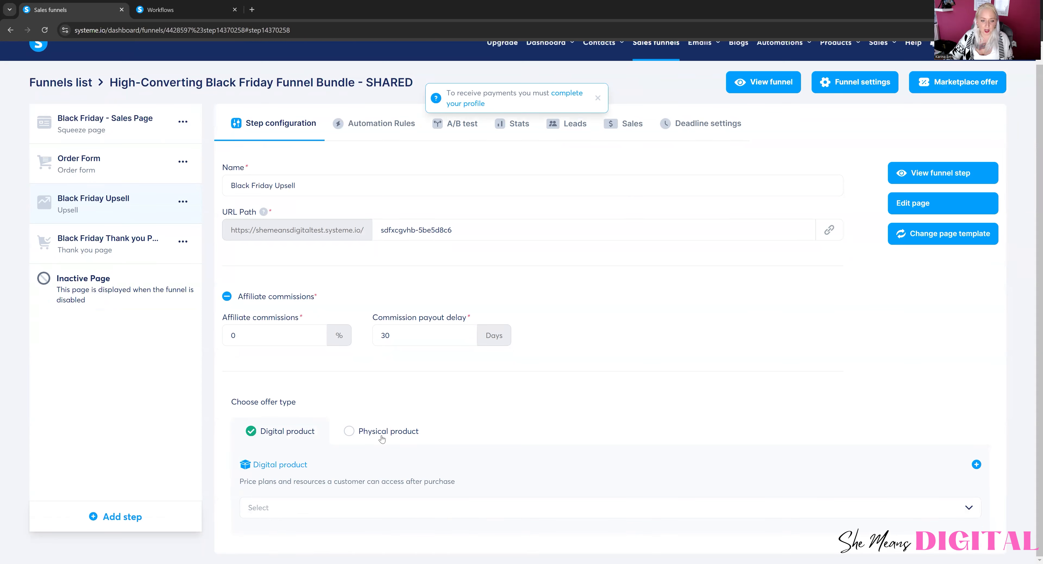
{"action": "left_click", "coordinate": [380, 433]}
{"action": "left_click", "coordinate": [296, 508]}
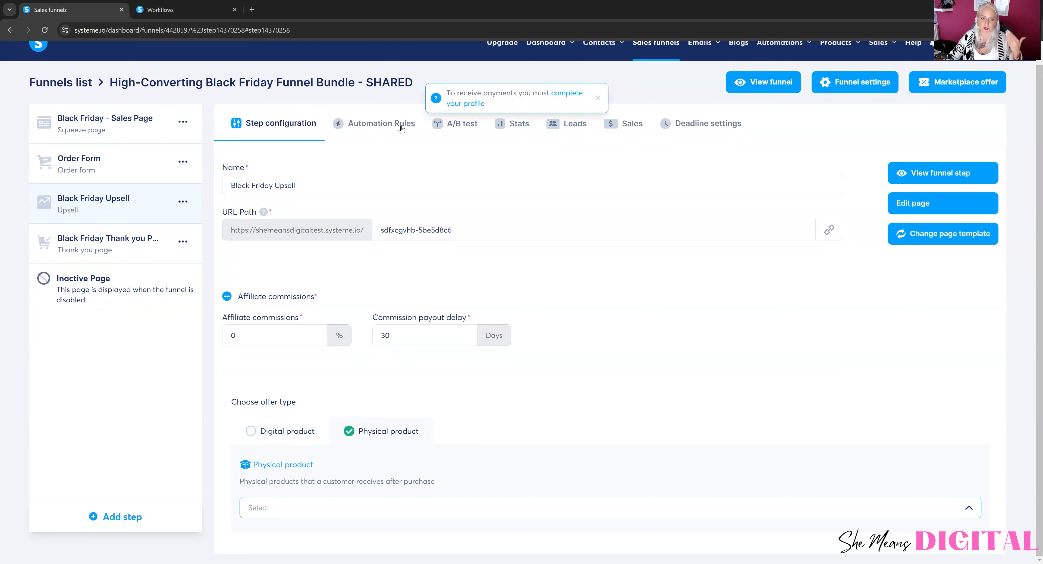
{"action": "left_click", "coordinate": [381, 123]}
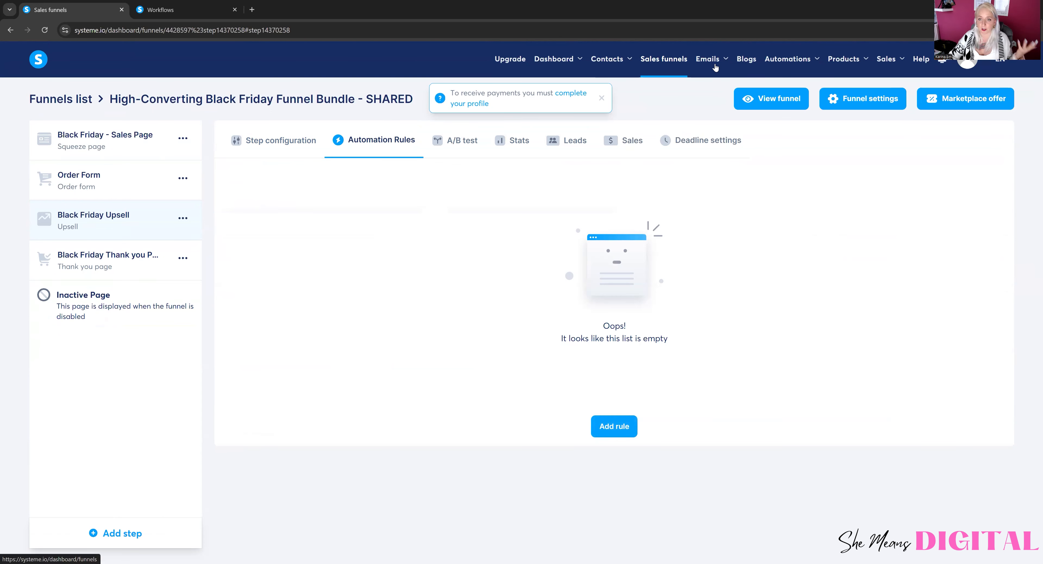
{"action": "left_click", "coordinate": [719, 62]}
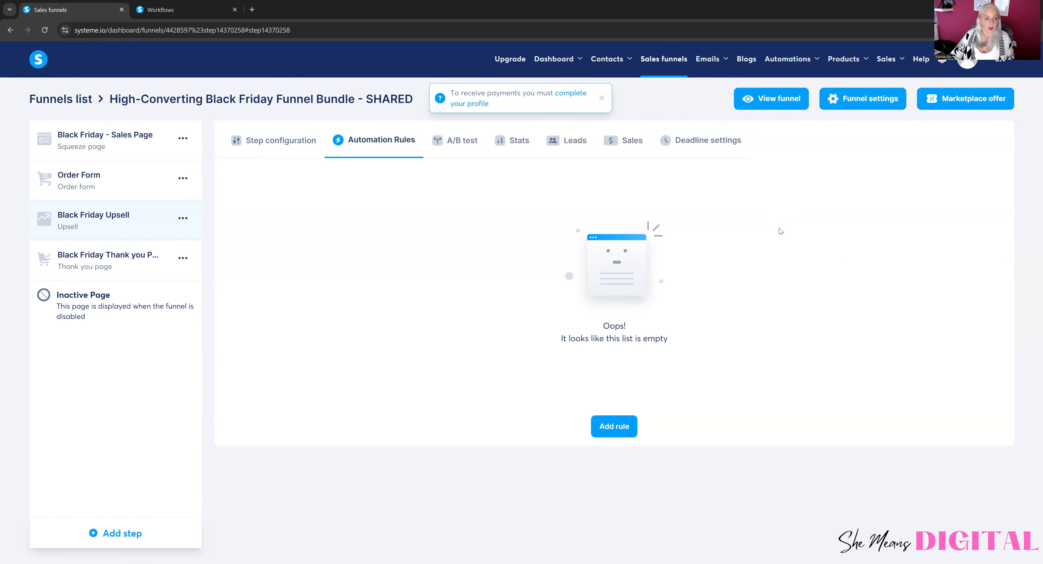
- Set the URL path of the Black Friday Thank you Page step to dfvknffhjhrkjg
{"action": "left_click", "coordinate": [134, 266]}
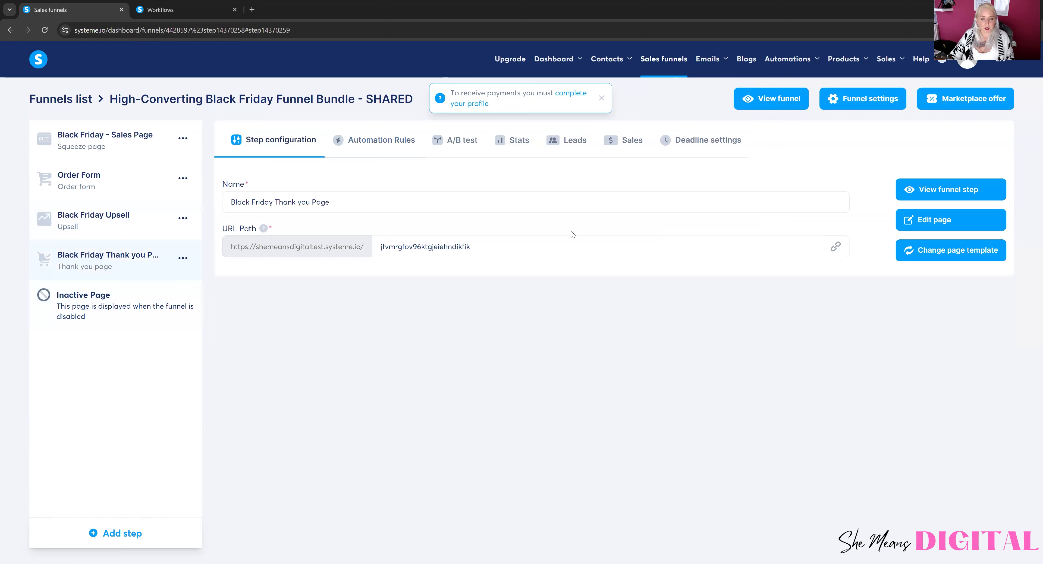
{"action": "double_click", "coordinate": [416, 246]}
{"action": "left_click", "coordinate": [496, 247]}
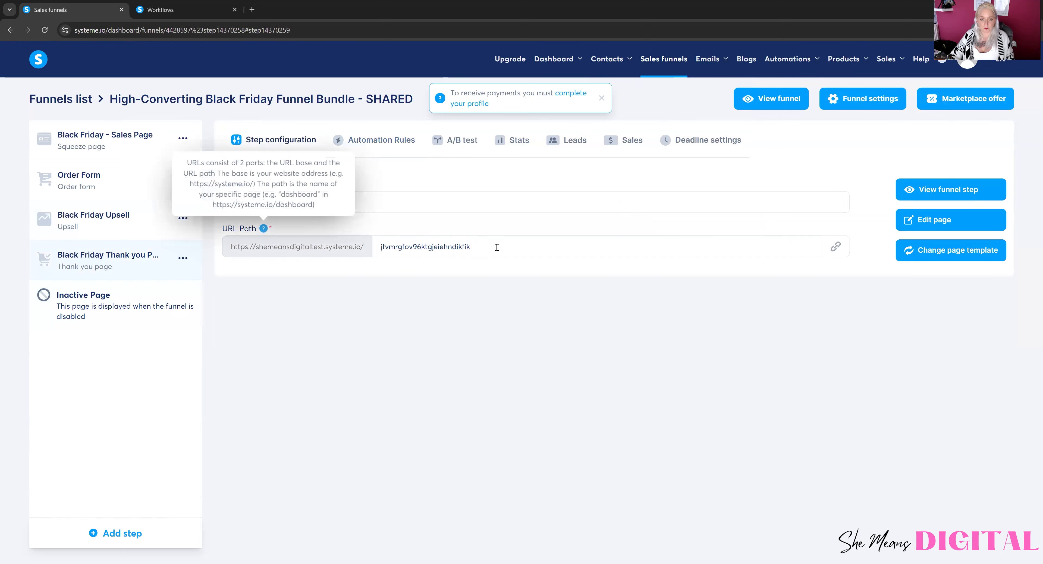
{"action": "left_click_drag", "start_coordinate": [508, 248], "coordinate": [378, 245]}
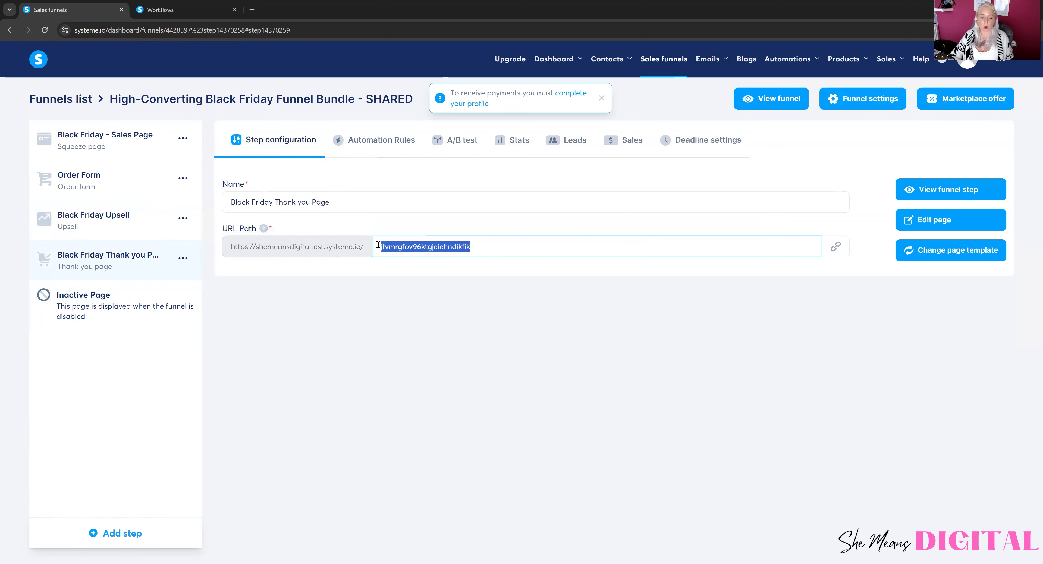
{"action": "key", "text": "BackSpace"}
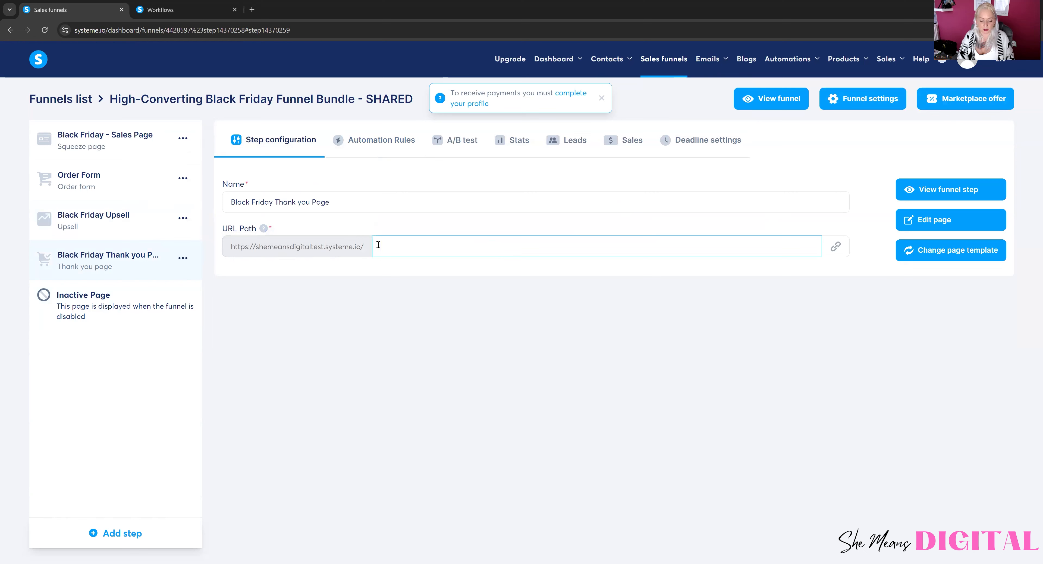
{"action": "type", "text": "dfvk"}
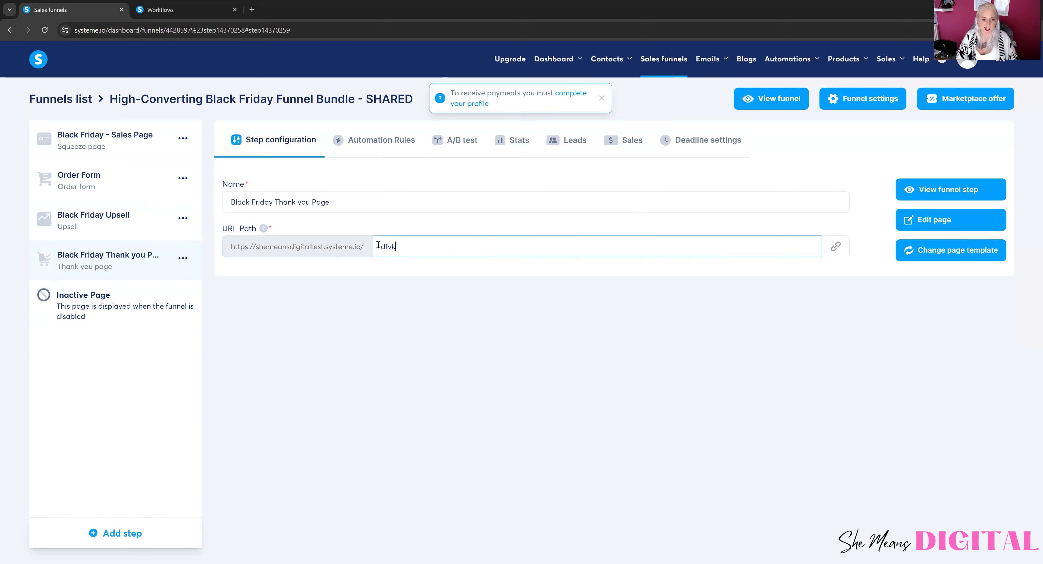
{"action": "type", "text": "nffhjhrkjg"}
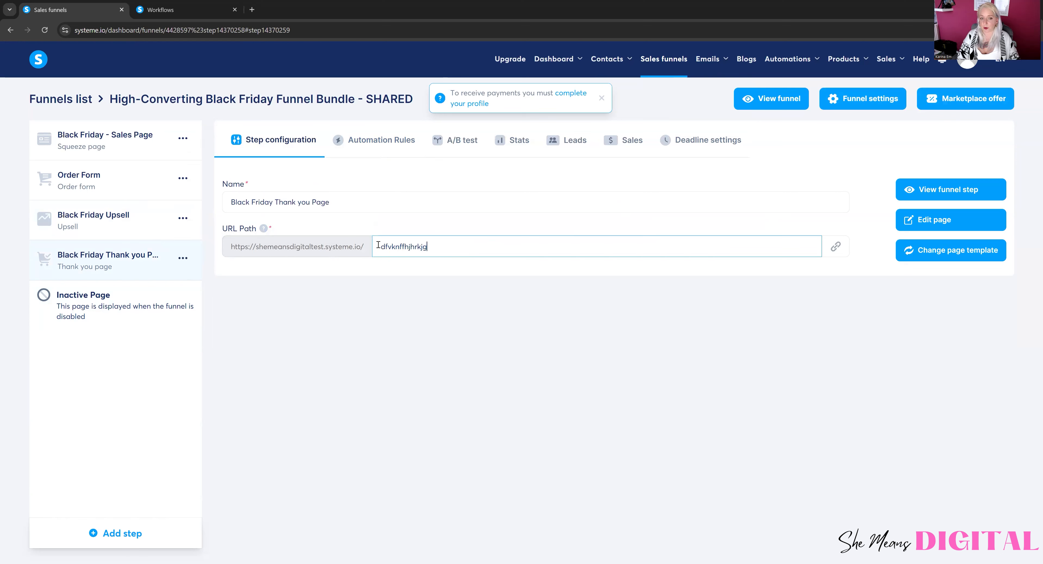
{"action": "left_click", "coordinate": [412, 225]}
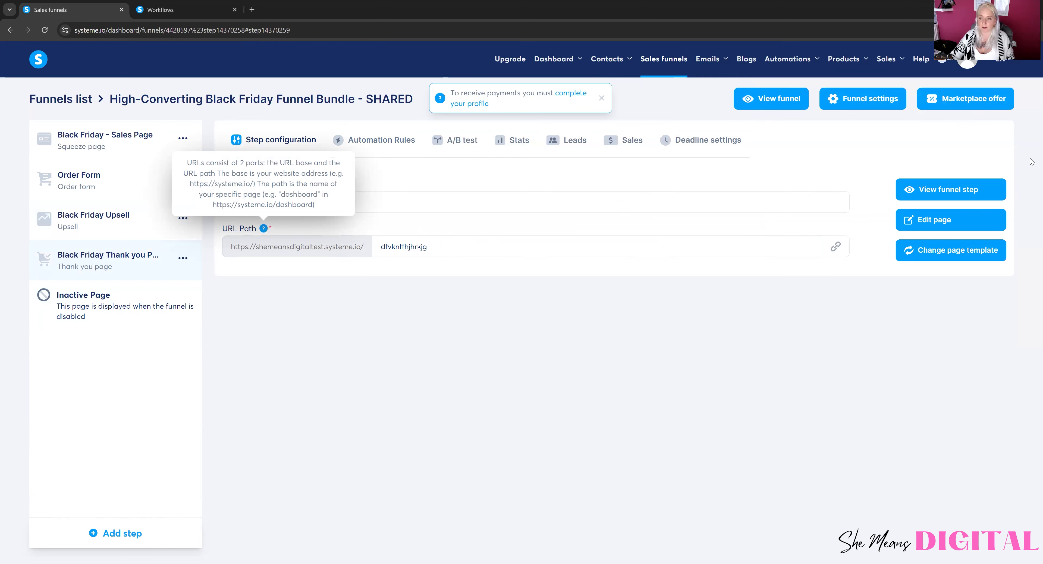
- Open the thank you page for editing and examine its layout and the "CREATE YOUR SYSTEME.IO ACCOUNT NOW" button's settings
{"action": "left_click", "coordinate": [945, 220]}
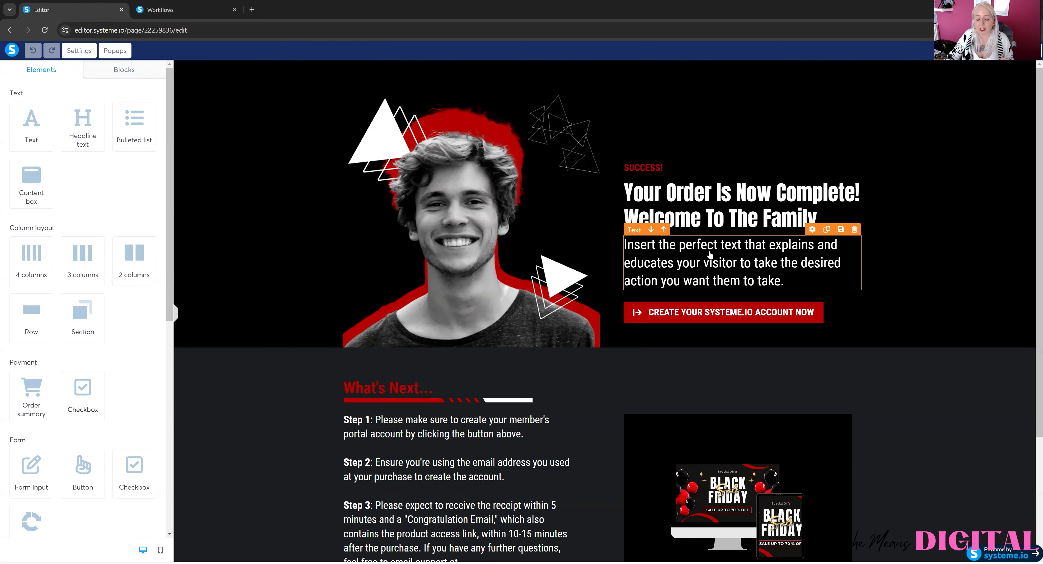
{"action": "scroll", "coordinate": [191, 66], "scroll_direction": "down", "scroll_amount": 1}
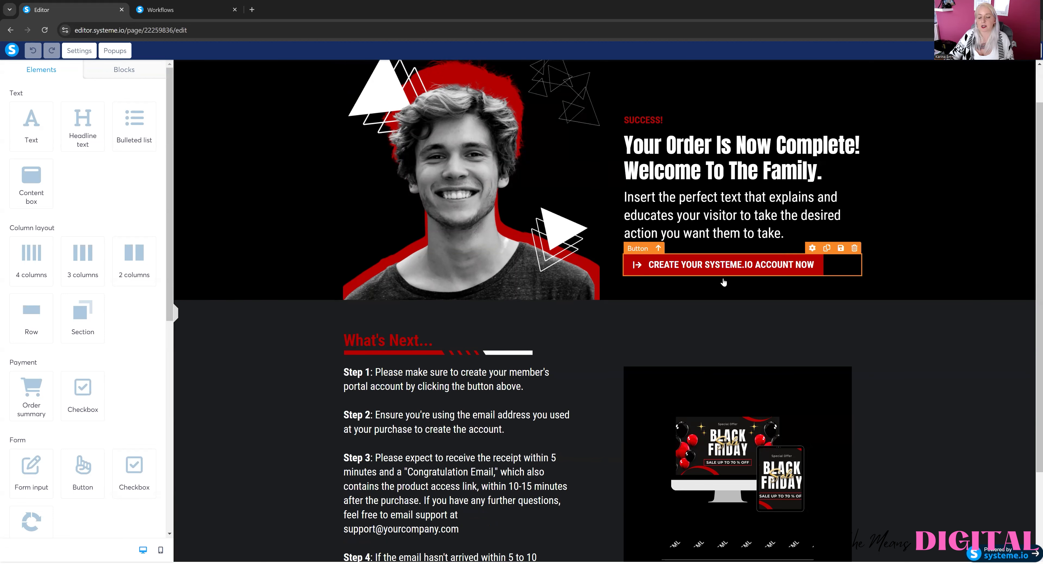
{"action": "scroll", "coordinate": [668, 361], "scroll_direction": "down", "scroll_amount": 1}
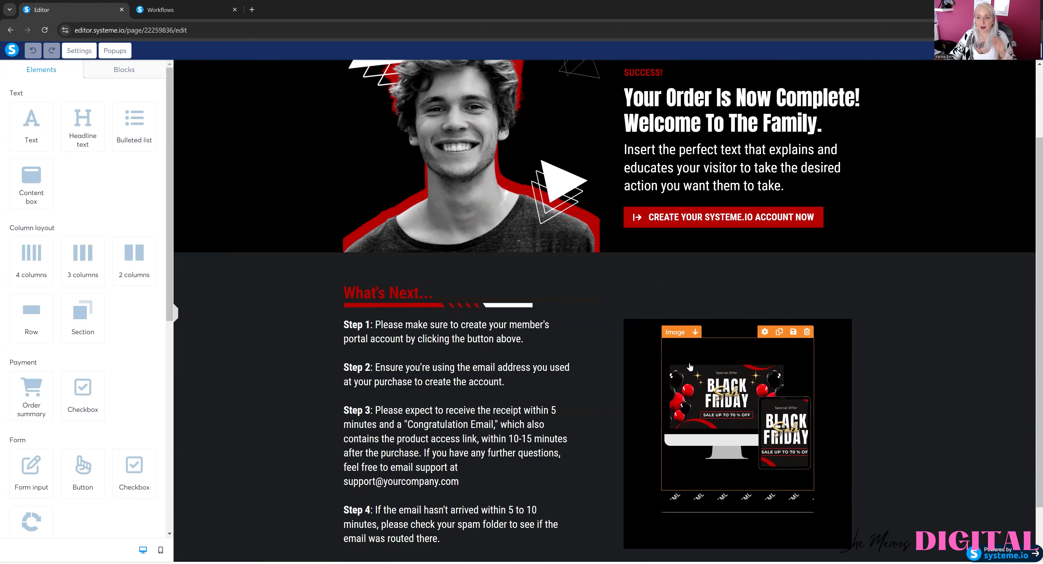
{"action": "scroll", "coordinate": [691, 367], "scroll_direction": "down", "scroll_amount": 2}
{"action": "scroll", "coordinate": [706, 300], "scroll_direction": "up", "scroll_amount": 3}
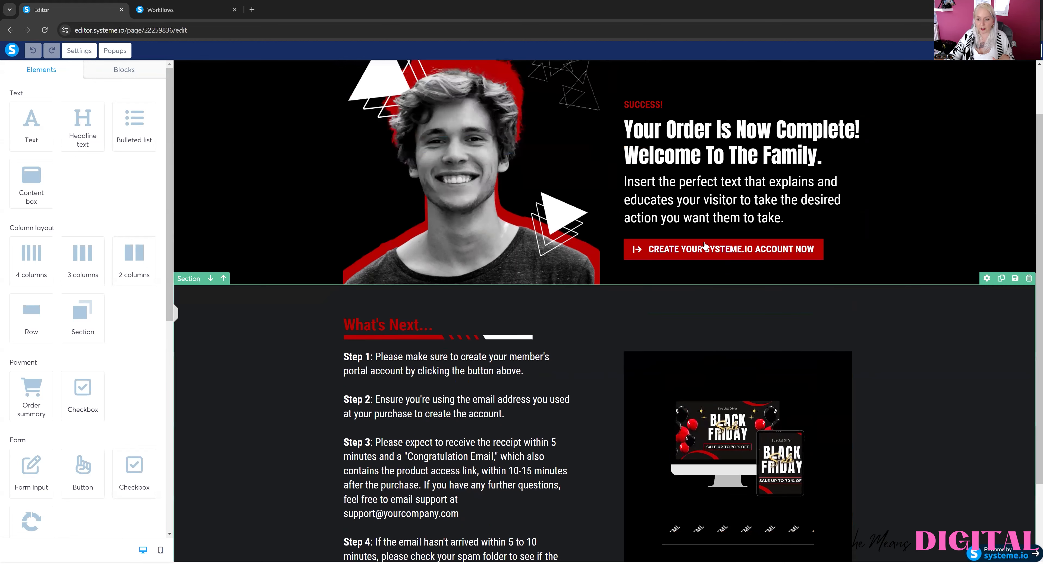
{"action": "scroll", "coordinate": [708, 293], "scroll_direction": "up", "scroll_amount": 1}
{"action": "left_click", "coordinate": [711, 299]}
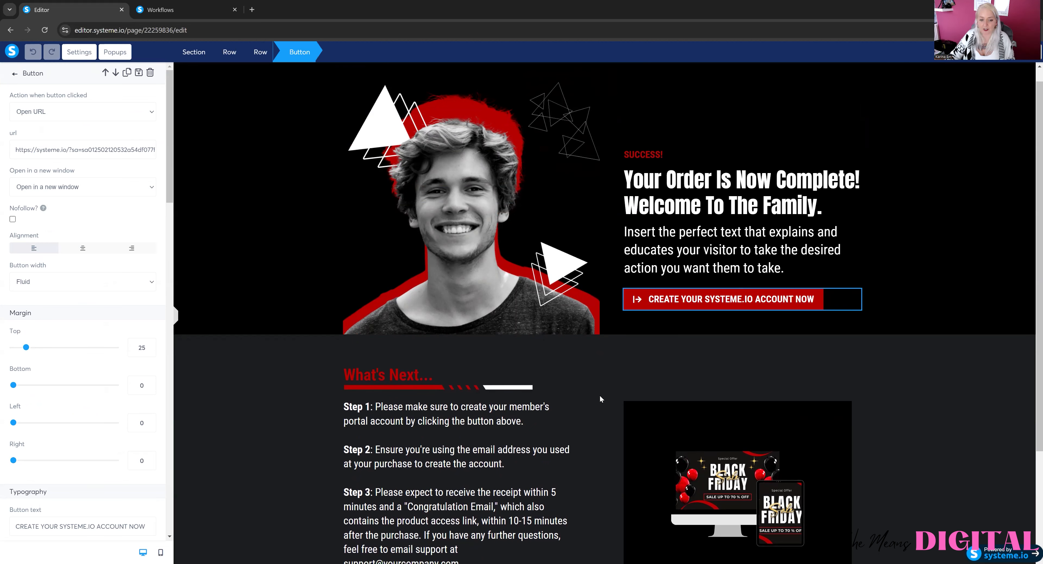
- Examine the "What's Next..." instructions text with its four steps, and look over the page down to the footer
{"action": "left_click", "coordinate": [490, 427]}
{"action": "scroll", "coordinate": [492, 431], "scroll_direction": "down", "scroll_amount": 2}
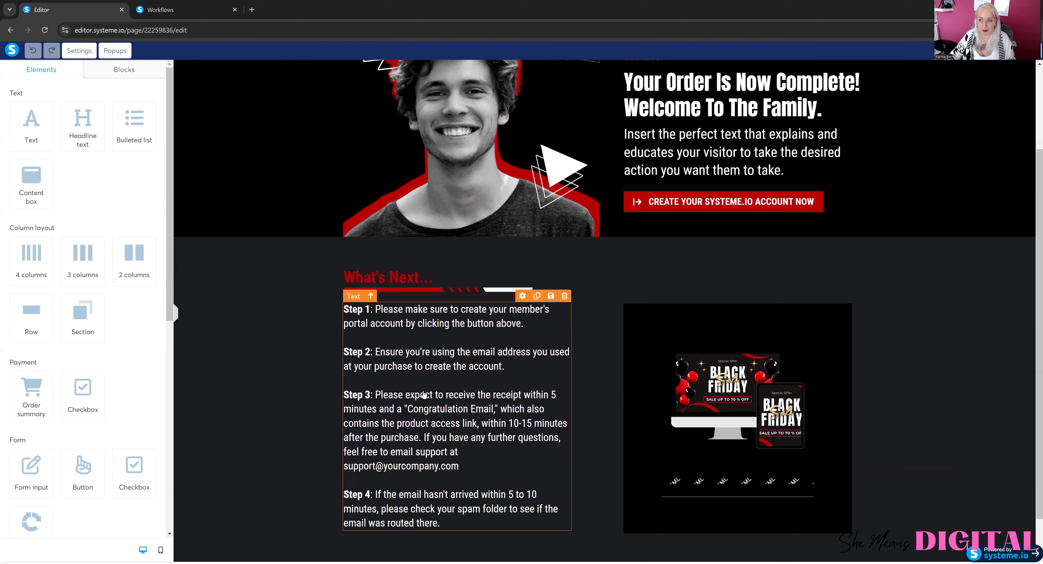
{"action": "left_click", "coordinate": [413, 372]}
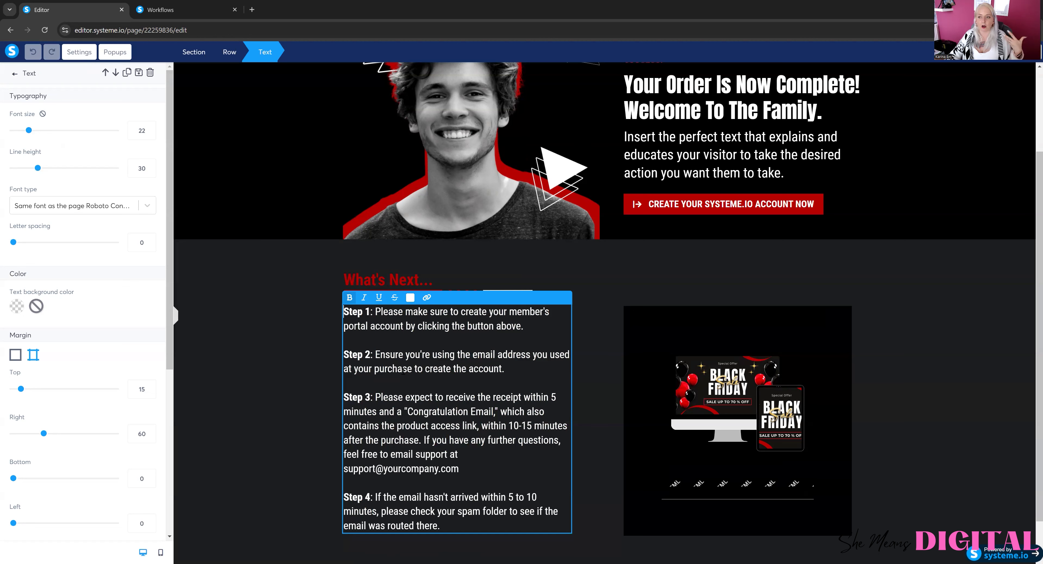
{"action": "left_click", "coordinate": [462, 441]}
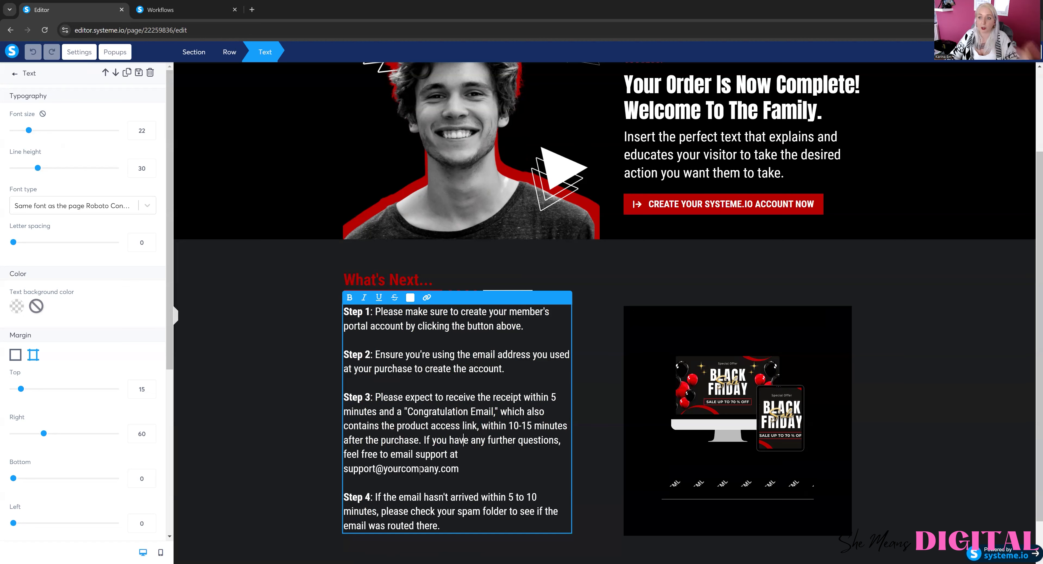
{"action": "scroll", "coordinate": [425, 445], "scroll_direction": "up", "scroll_amount": 3}
{"action": "left_click", "coordinate": [548, 401]}
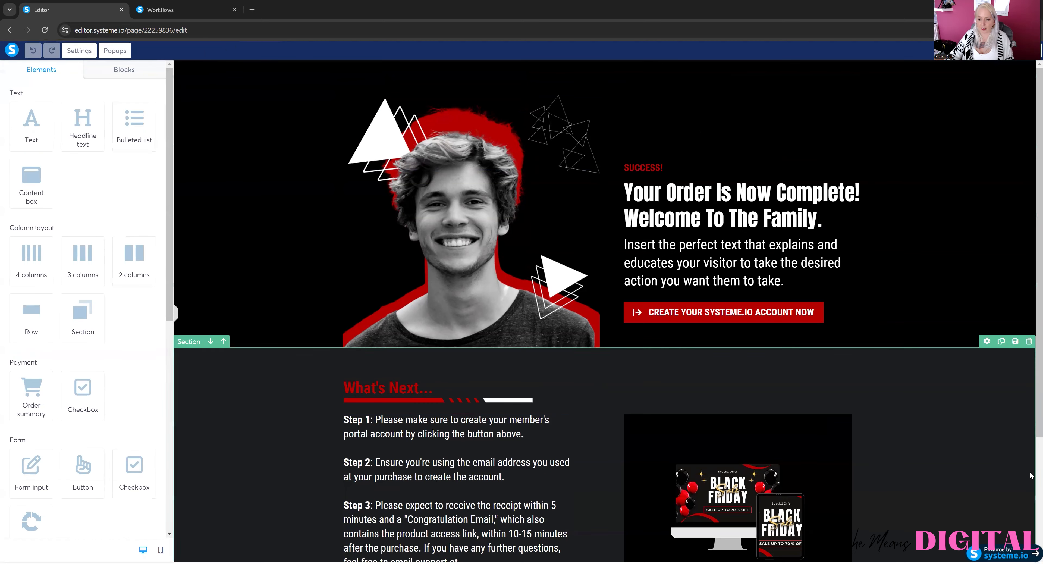
{"action": "scroll", "coordinate": [864, 345], "scroll_direction": "down", "scroll_amount": 4}
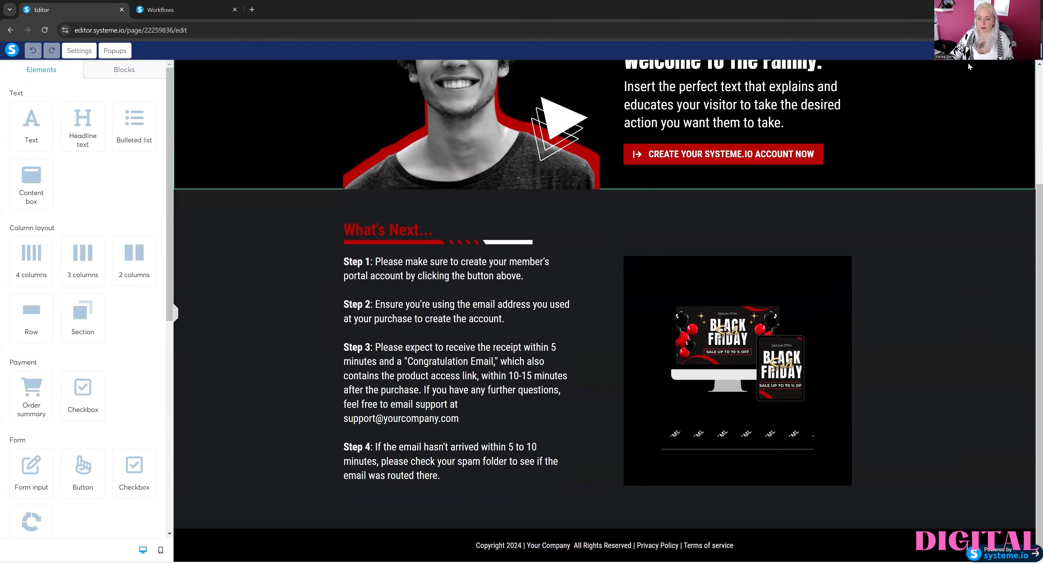
- Exit the thank you page editor and highlight the domain part of the page's URL in the step configuration
{"action": "left_click", "coordinate": [1030, 51]}
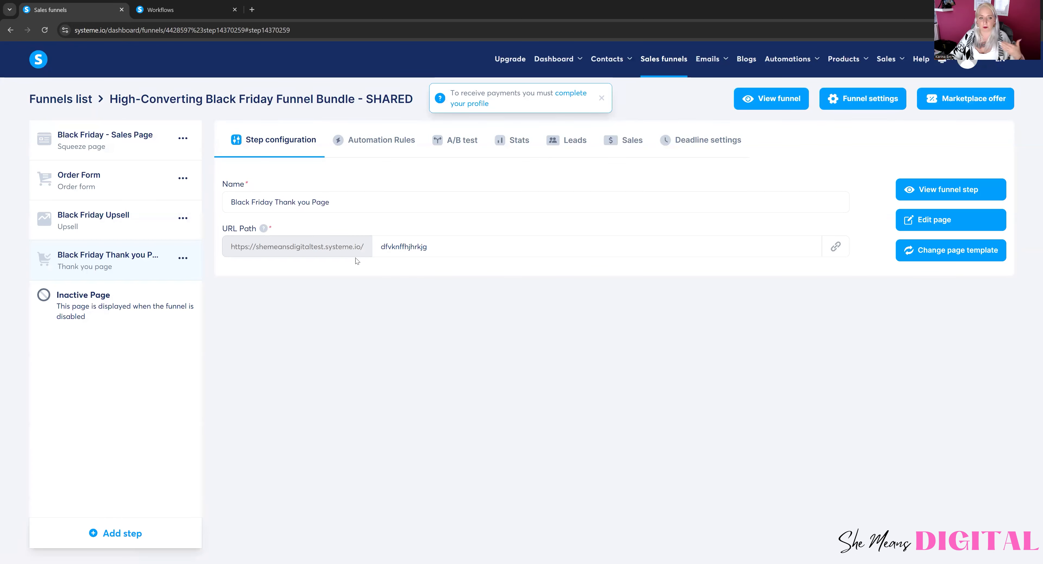
{"action": "left_click_drag", "start_coordinate": [371, 248], "coordinate": [230, 247]}
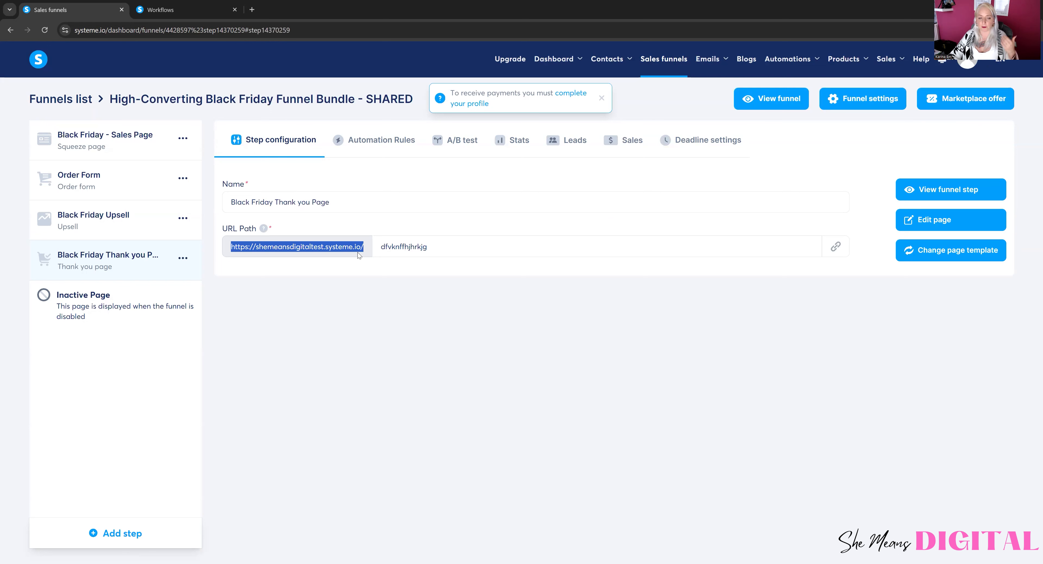